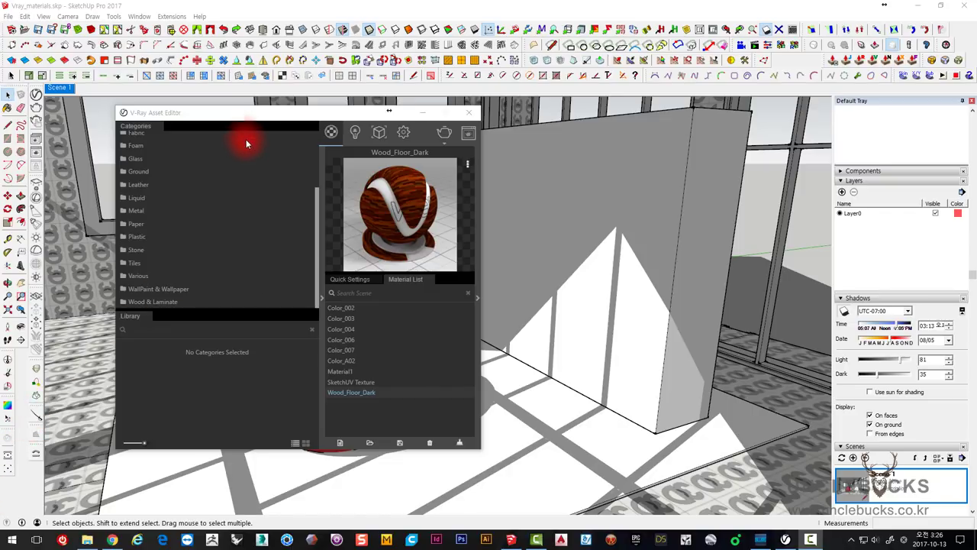
Step: Show V-Ray's advanced render settings, enlarging the editor so Raytrace, GI, Light Cache and AO rows all fit
drag(213, 113, 237, 131)
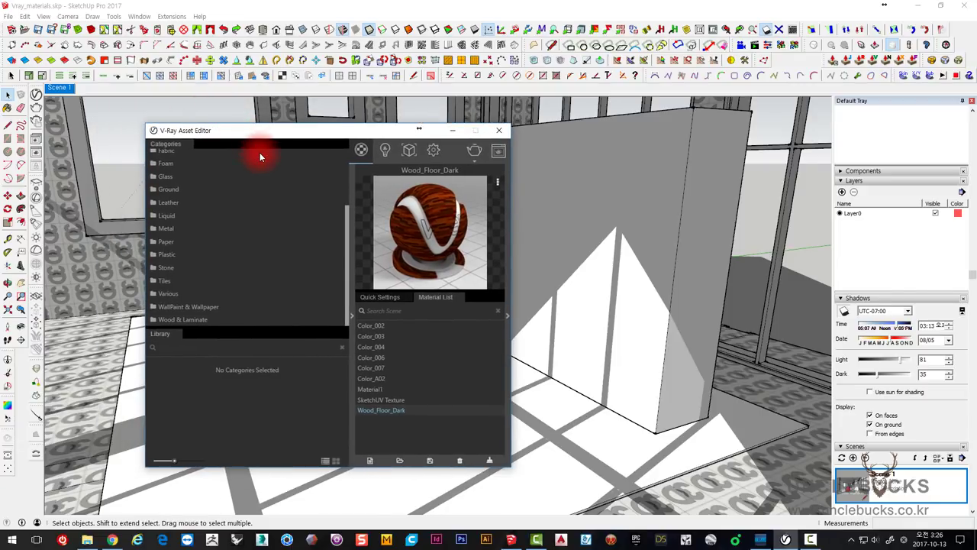
click(36, 96)
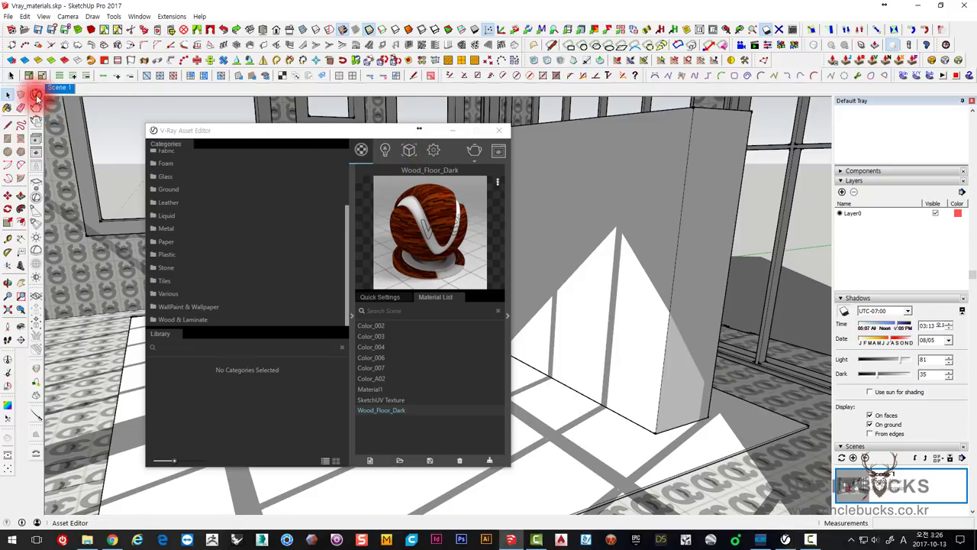
click(434, 151)
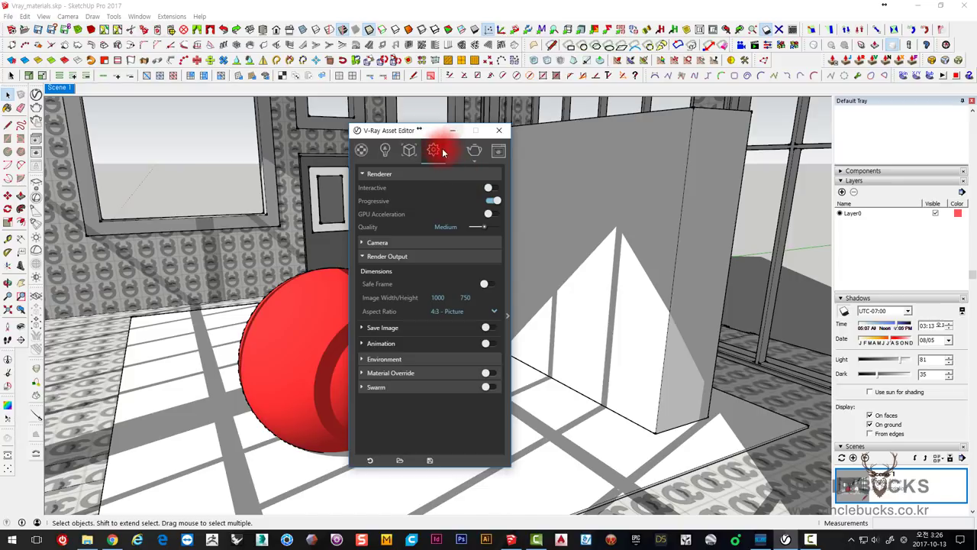
click(507, 315)
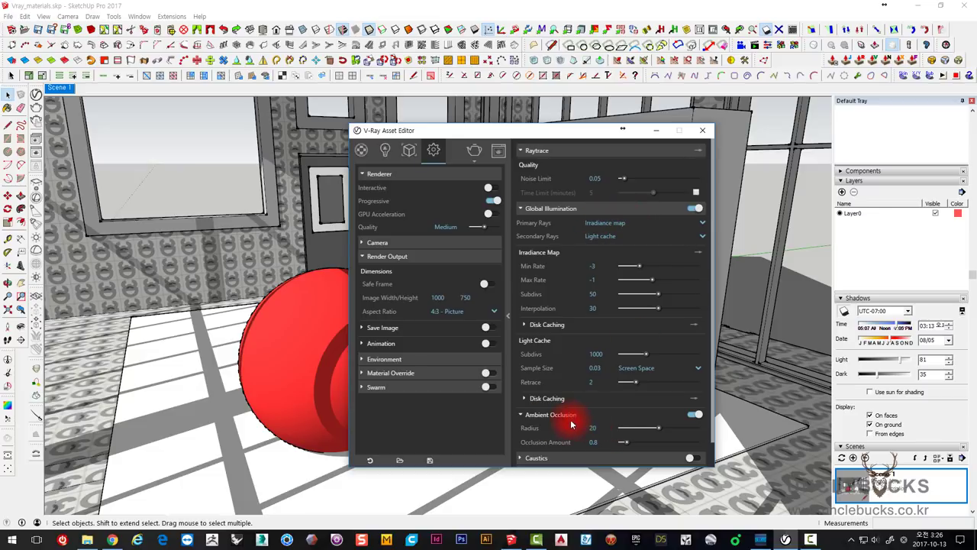
drag(642, 466, 646, 522)
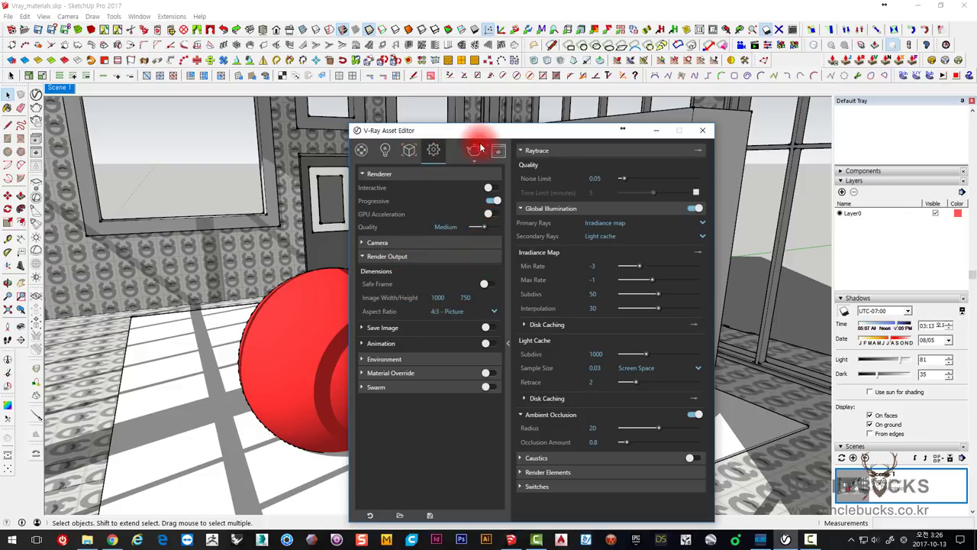
Step: Return to the V-Ray Materials page and reposition the Asset Editor on screen
click(361, 149)
mouse_move(474, 150)
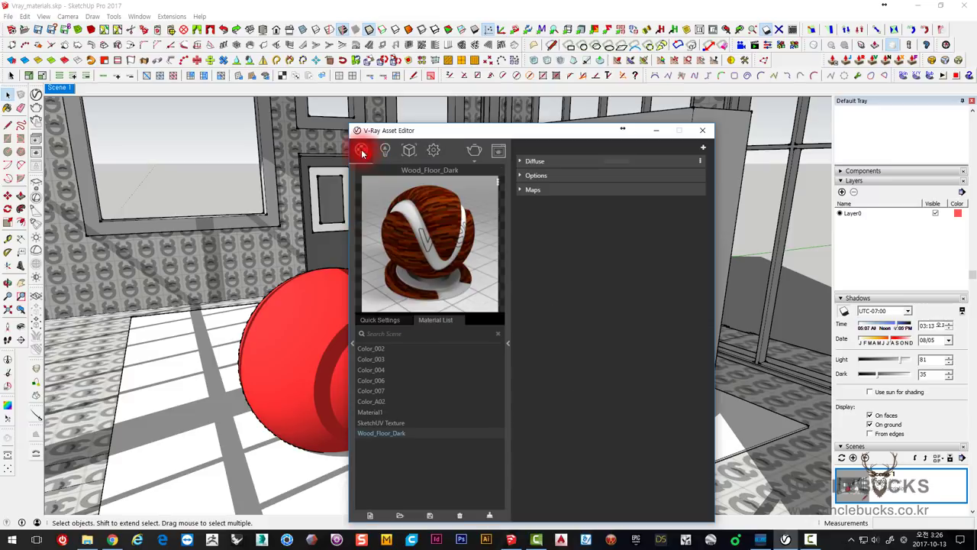
mouse_move(386, 132)
mouse_down()
mouse_move(290, 102)
mouse_move(146, 111)
mouse_up()
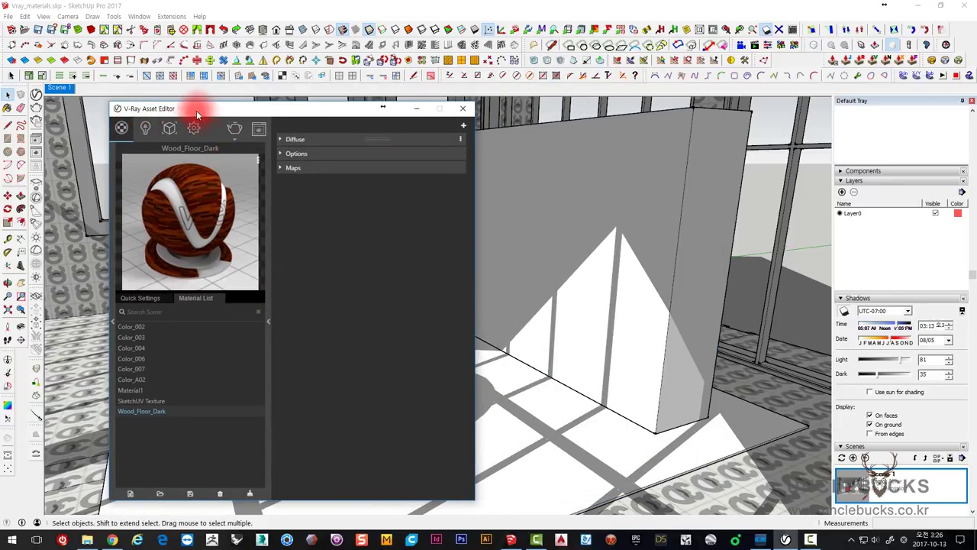
drag(196, 113, 407, 111)
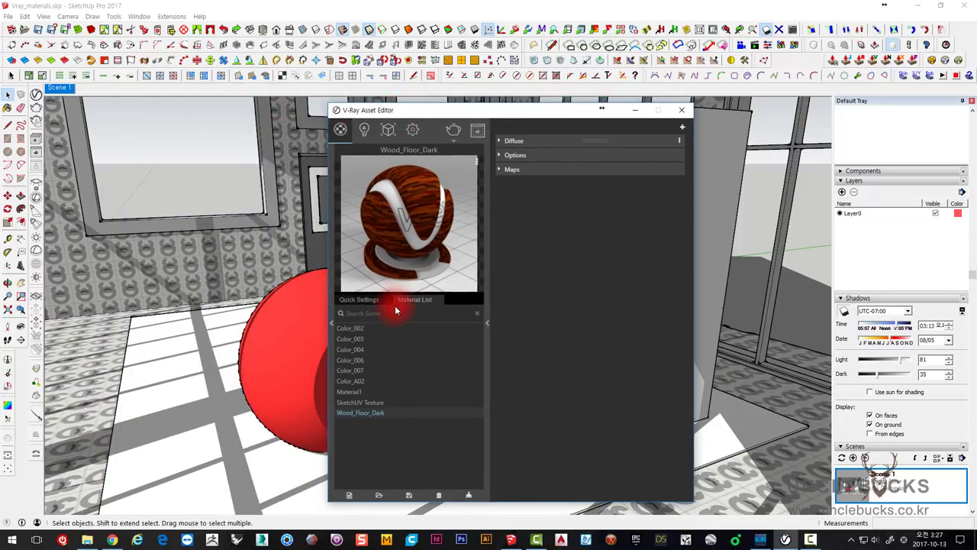
Step: Expand the Categories/Library panel beside the material list
click(331, 322)
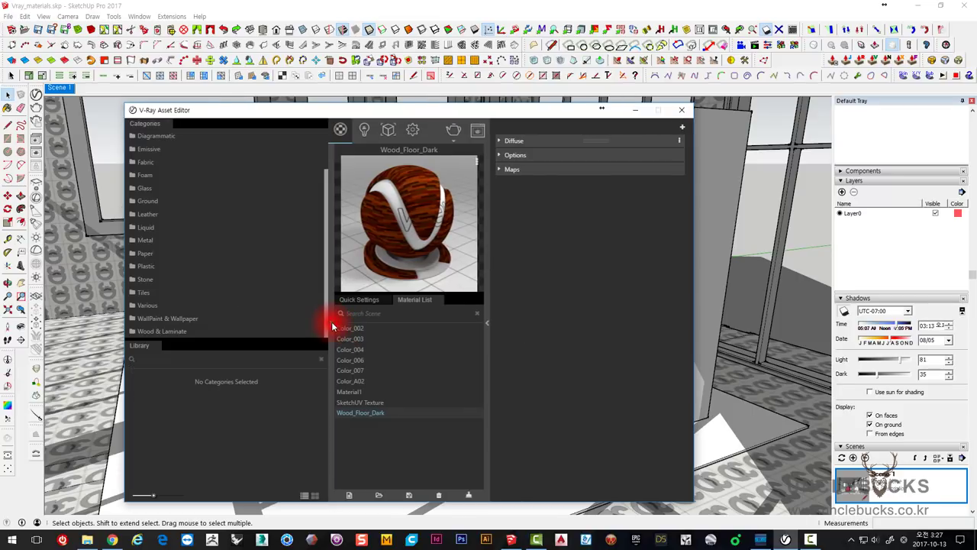
drag(213, 112, 185, 98)
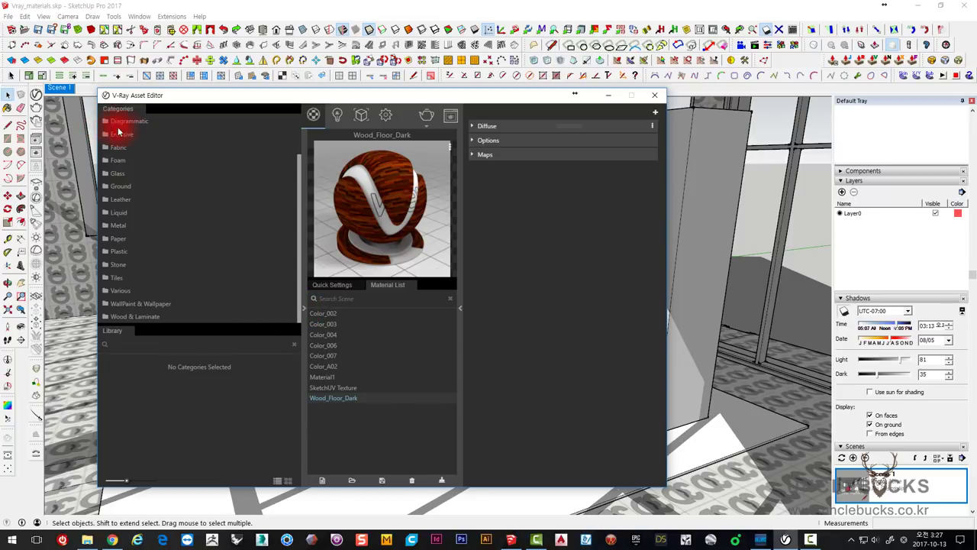
scroll(140, 138, up, 2)
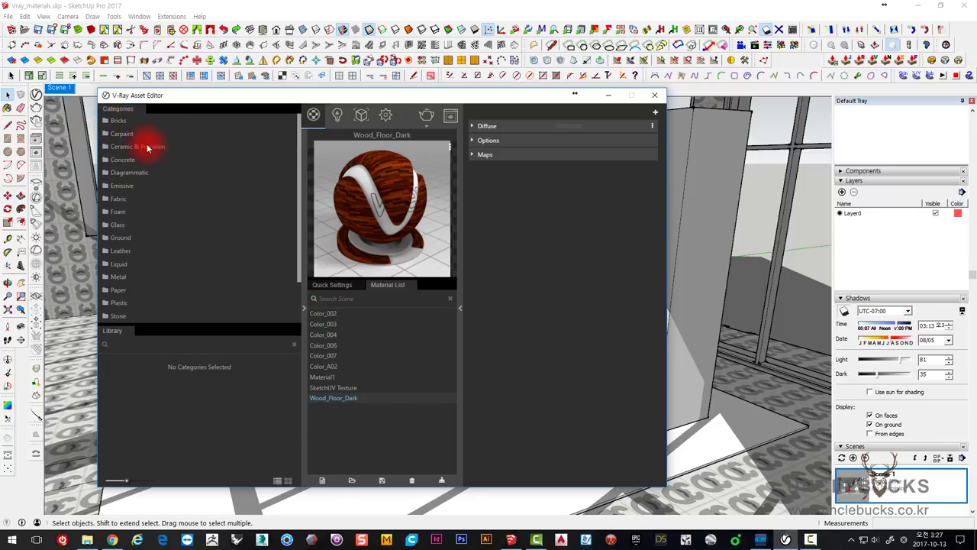
Step: Show Bricks materials as a large-thumbnail grid with the library area enlarged
click(119, 122)
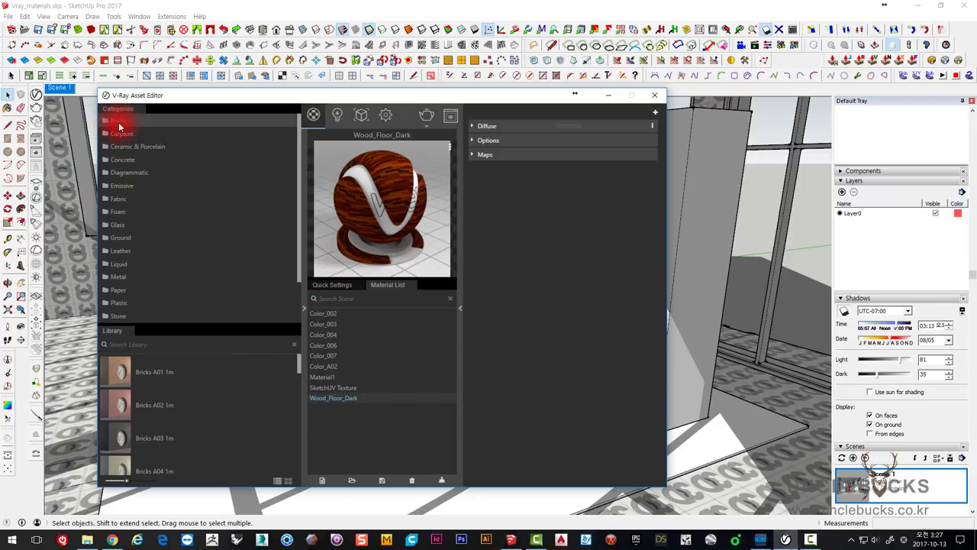
drag(126, 480, 163, 482)
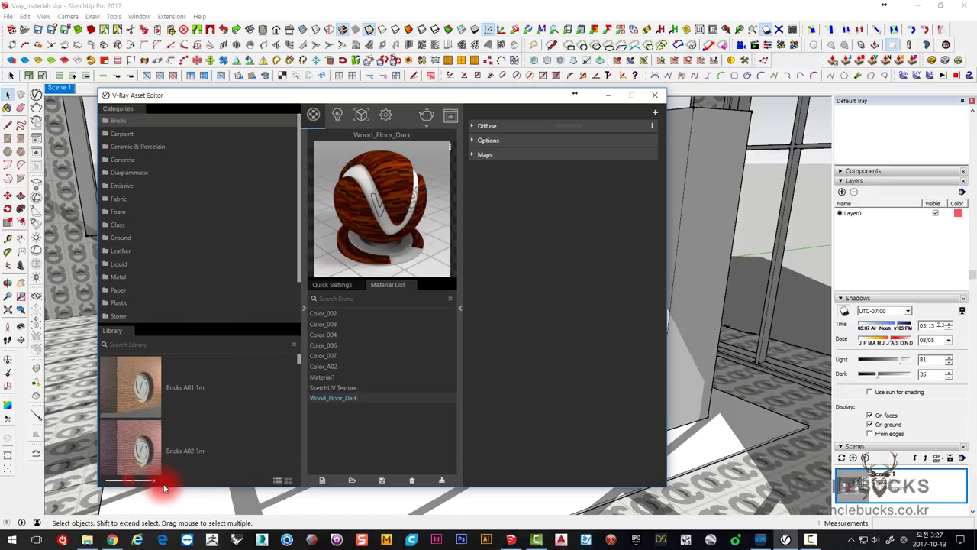
click(287, 481)
scroll(248, 398, down, 3)
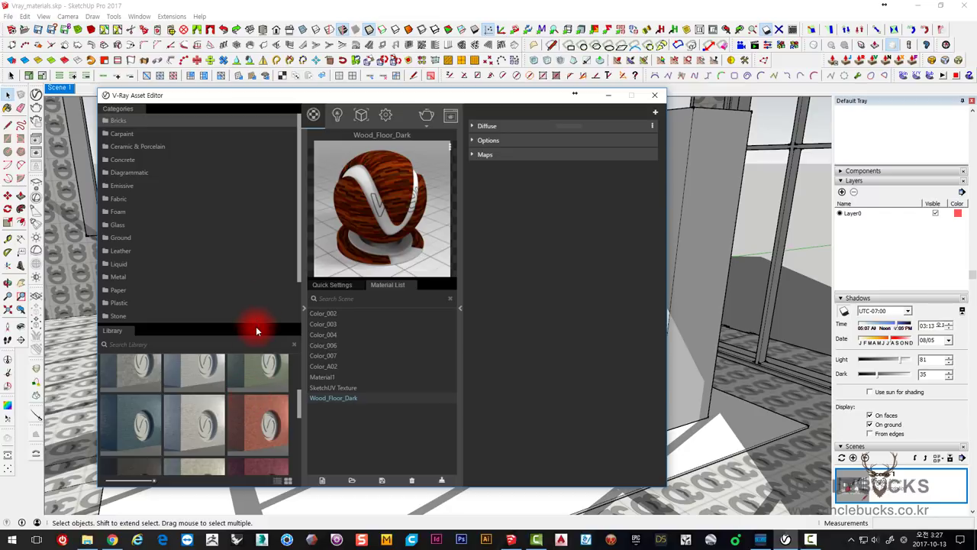
drag(257, 330, 257, 274)
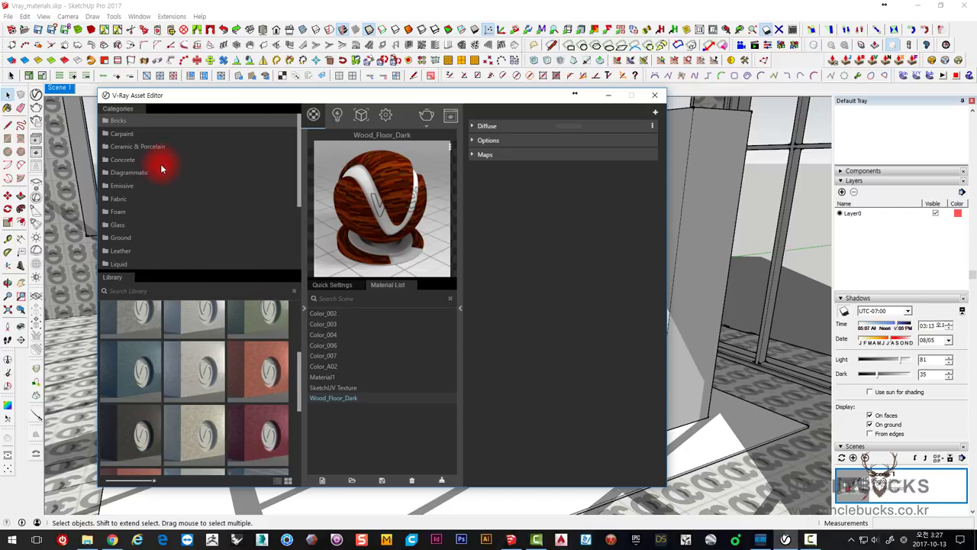
Step: Preview the Carpaint, Ceramic & Porcelain, Concrete and Diagrammatic library materials
click(118, 137)
scroll(183, 348, down, 3)
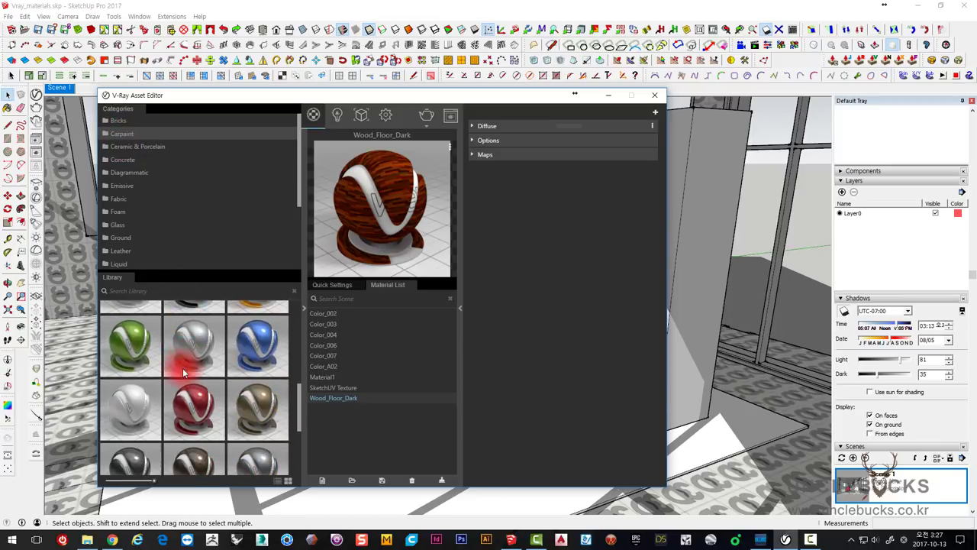
click(124, 147)
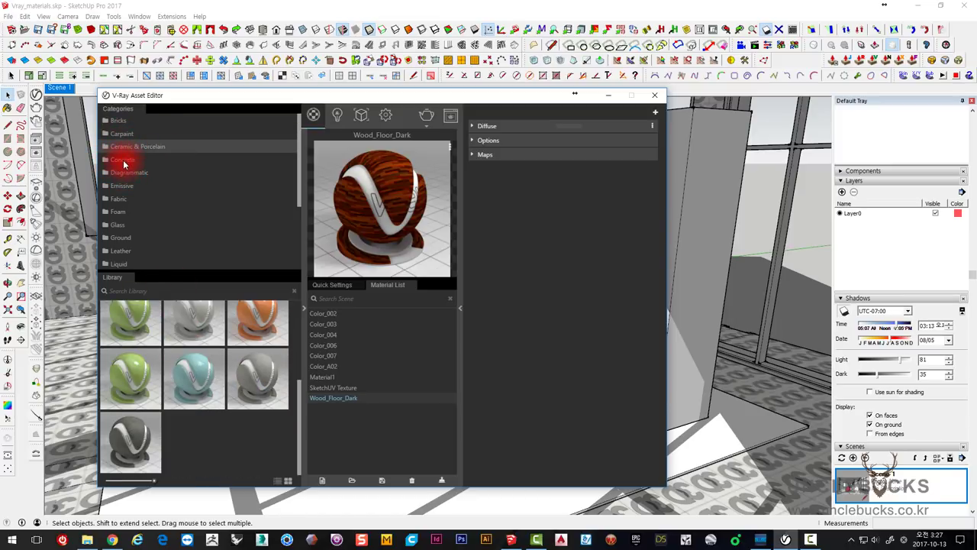
click(124, 160)
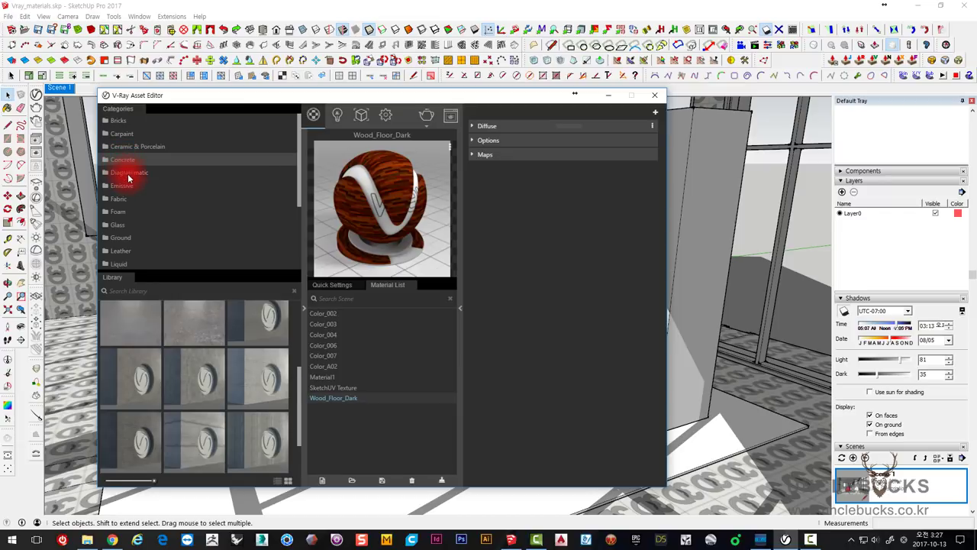
click(128, 174)
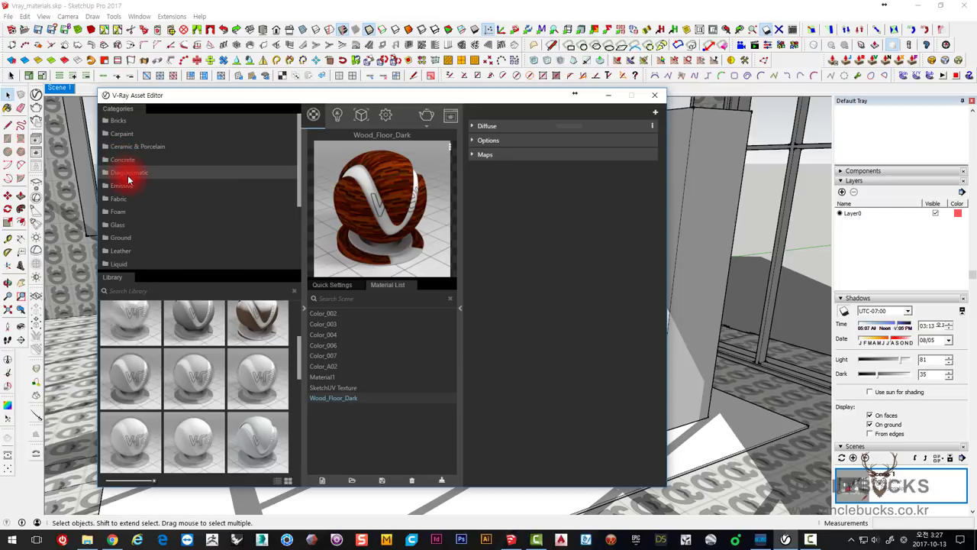
scroll(191, 364, down, 3)
scroll(187, 389, down, 2)
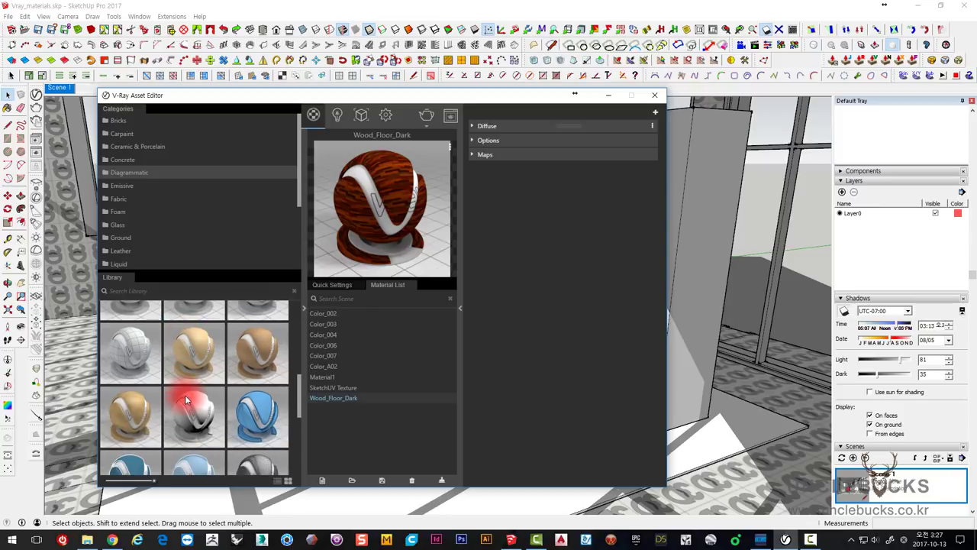
scroll(190, 408, down, 3)
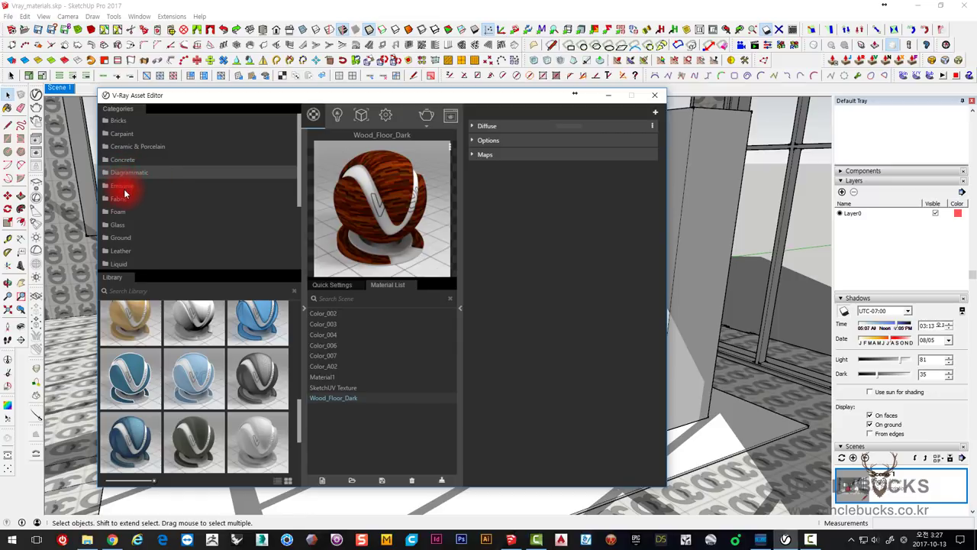
scroll(222, 358, down, 2)
scroll(222, 357, down, 2)
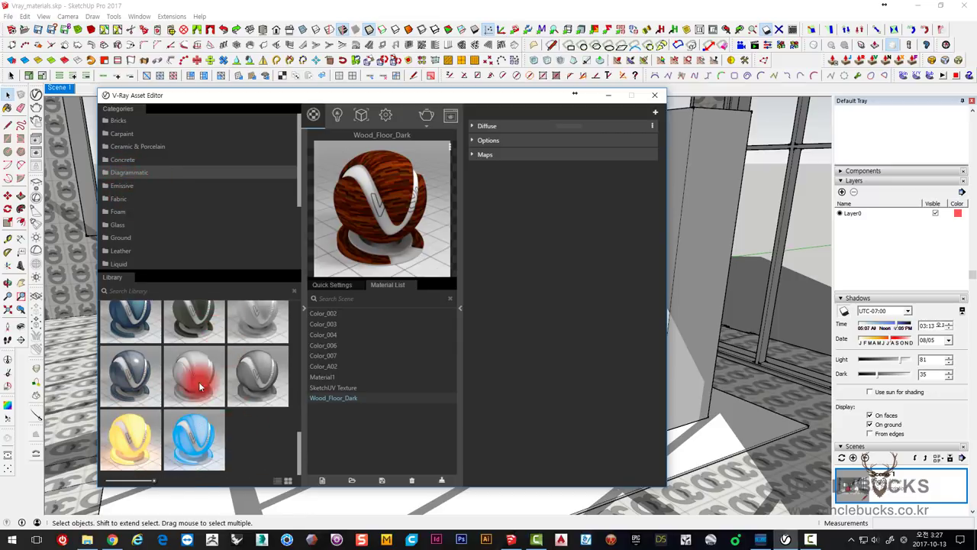
Step: Show the Emissive materials, such as Digital clock A00 20cm, in the library
click(126, 189)
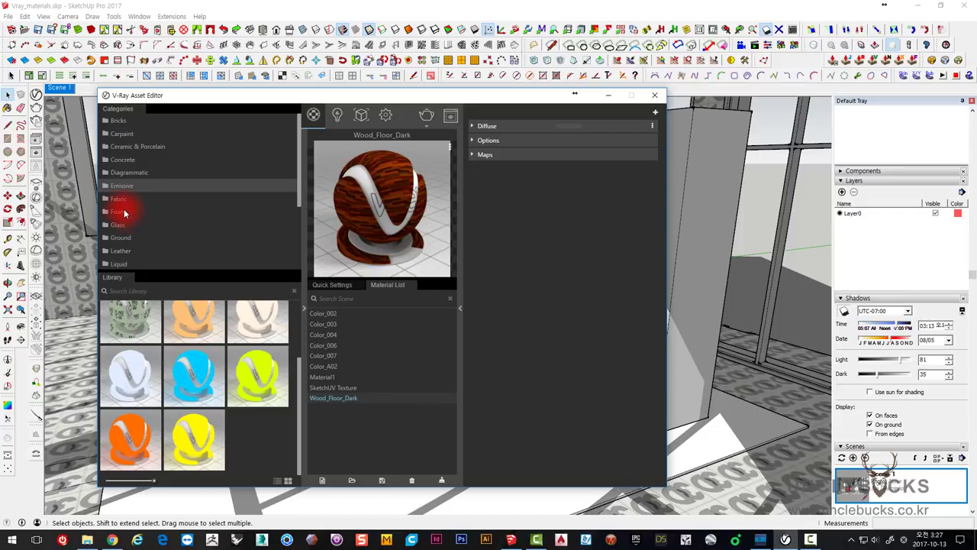
scroll(131, 336, up, 2)
scroll(134, 342, up, 1)
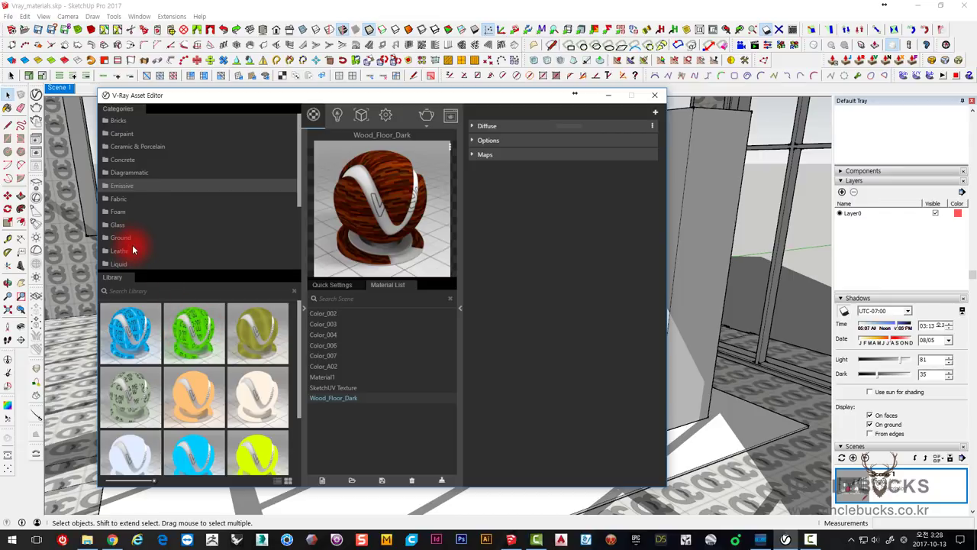
Step: Scroll through the full set of Fabric materials in the library
click(122, 200)
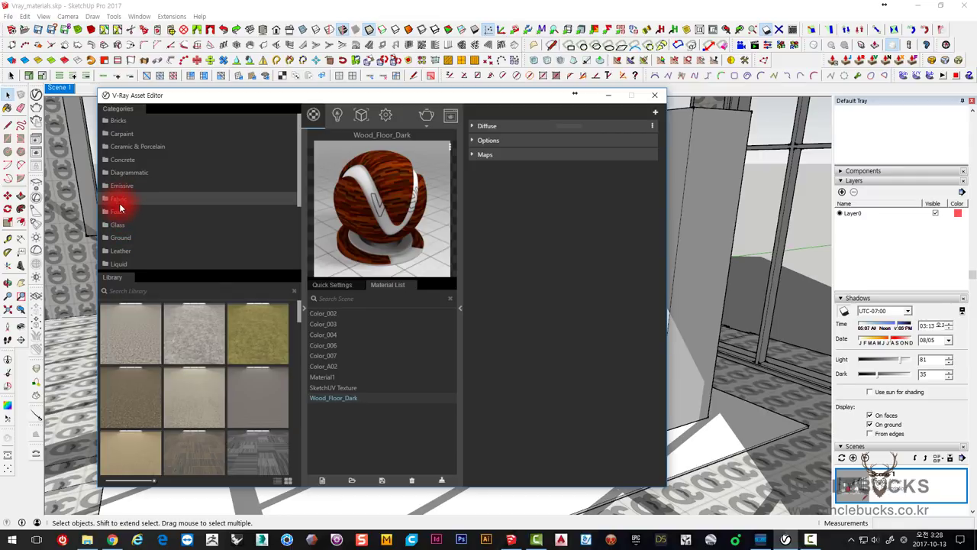
scroll(188, 342, down, 1)
scroll(198, 389, down, 3)
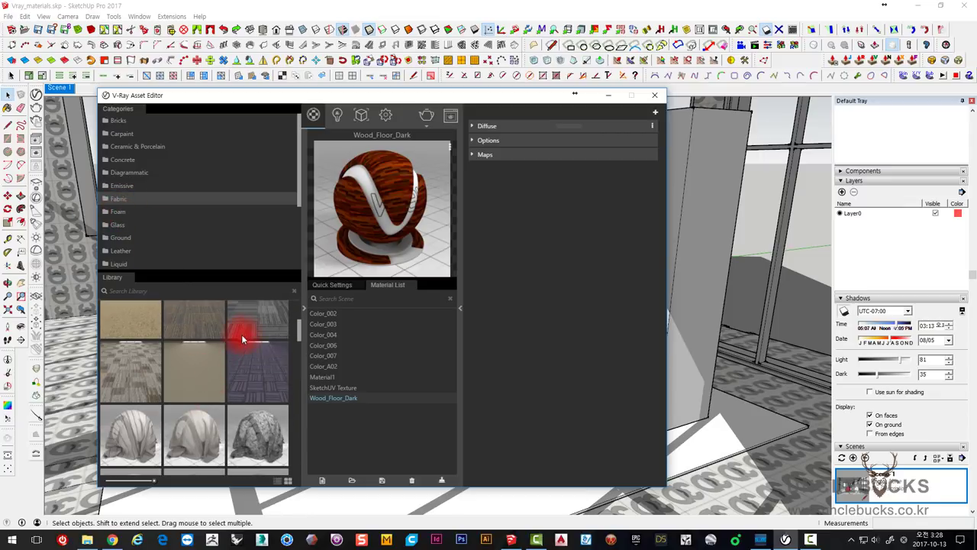
scroll(243, 343, down, 2)
scroll(229, 371, down, 2)
scroll(198, 386, down, 2)
scroll(164, 385, down, 2)
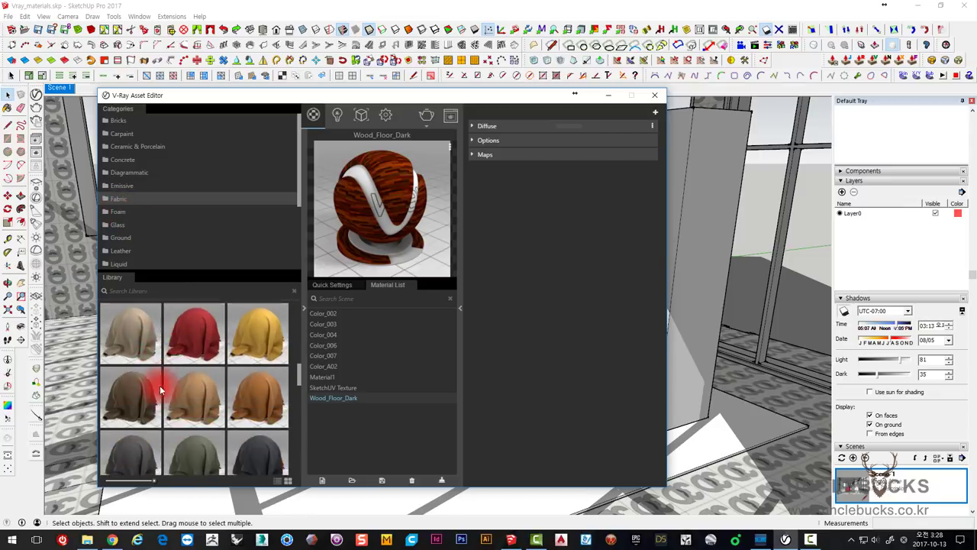
scroll(159, 386, down, 2)
scroll(183, 387, down, 2)
scroll(196, 391, down, 2)
scroll(196, 395, down, 2)
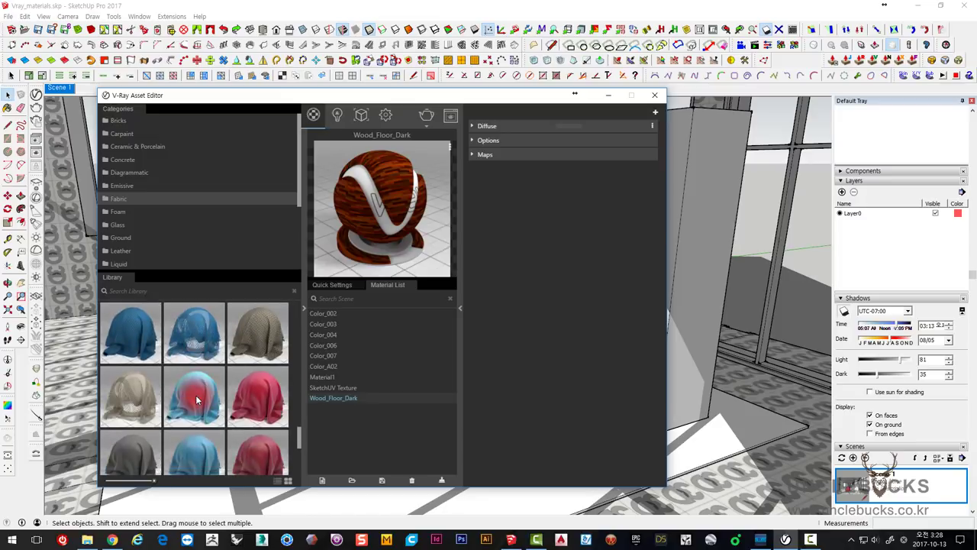
scroll(196, 395, down, 2)
scroll(196, 394, down, 2)
scroll(196, 394, down, 2)
scroll(144, 310, down, 2)
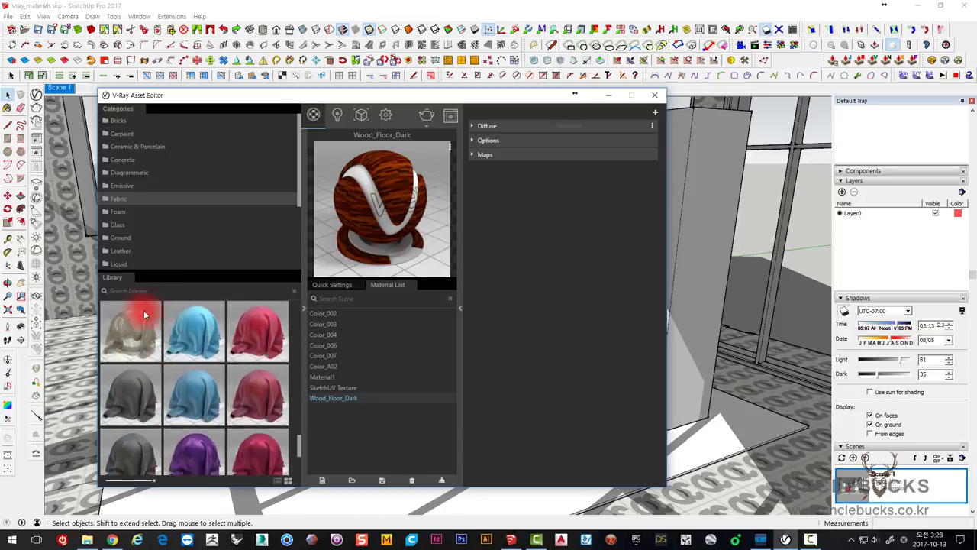
scroll(144, 310, up, 1)
Step: Preview the Foam and Glass library materials
click(124, 216)
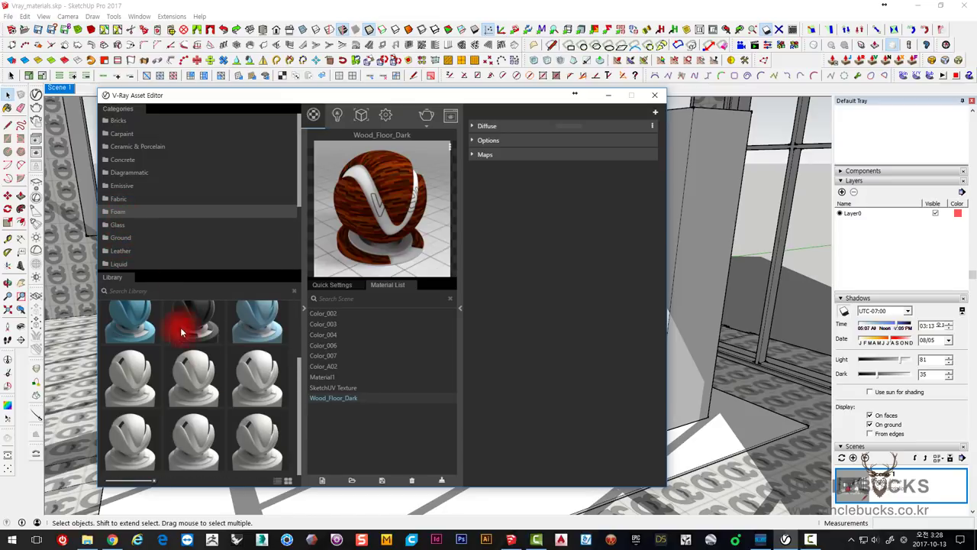
scroll(207, 367, down, 1)
scroll(224, 393, down, 1)
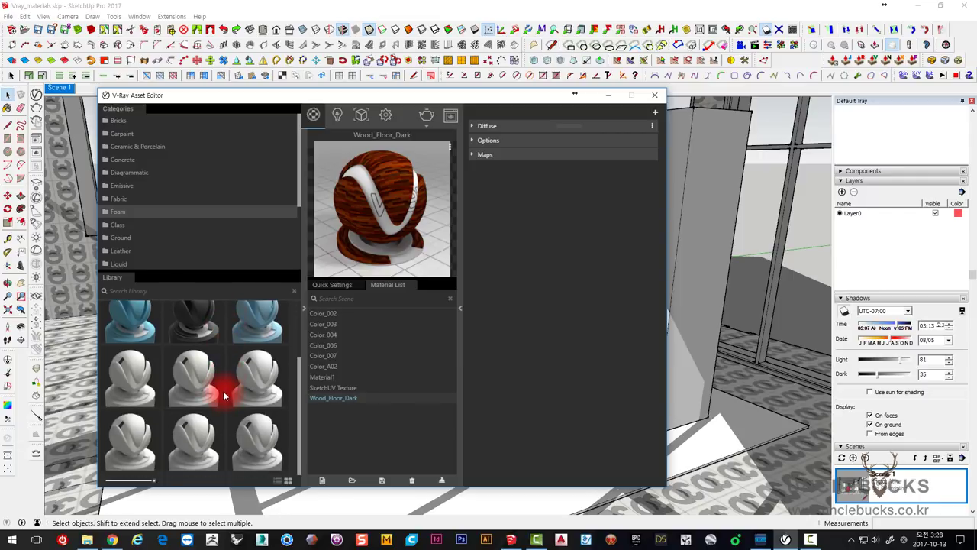
click(113, 226)
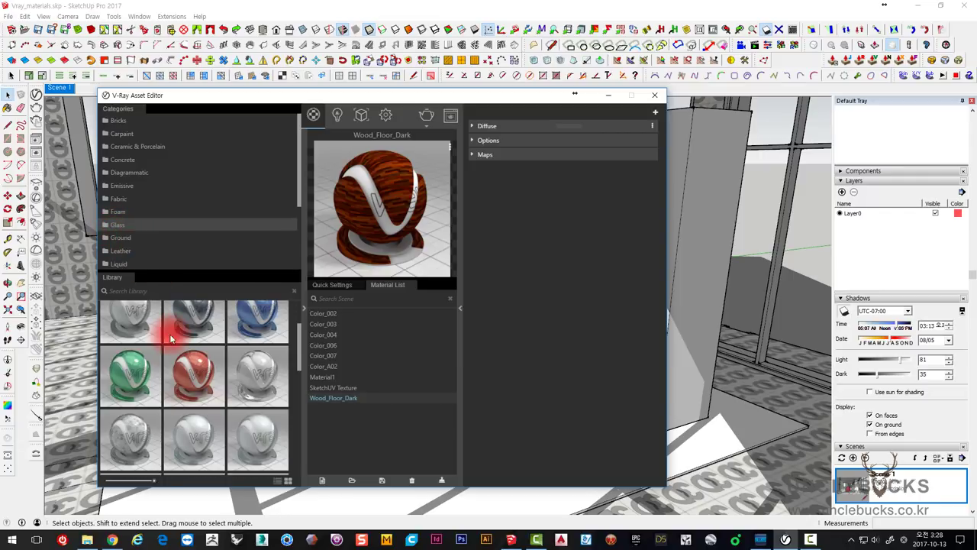
Step: Browse the Ground materials' grass and gravel thumbnails
click(123, 238)
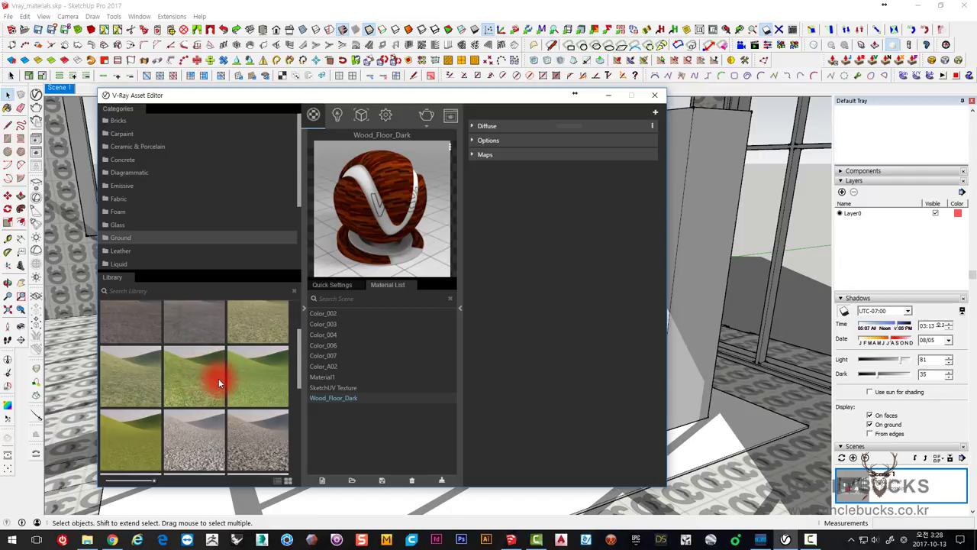
scroll(212, 383, down, 1)
scroll(197, 401, down, 1)
scroll(196, 403, down, 1)
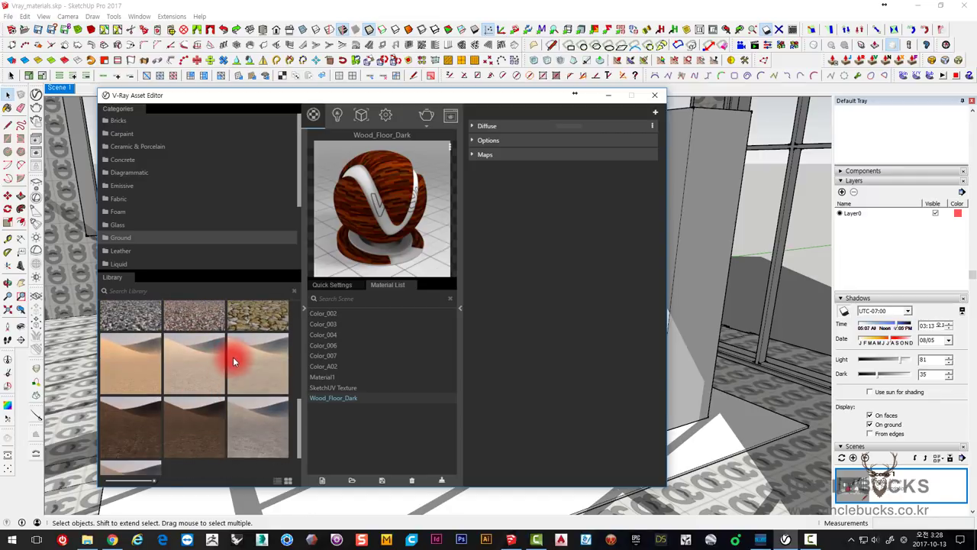
scroll(234, 362, down, 1)
scroll(223, 374, up, 1)
scroll(180, 417, up, 2)
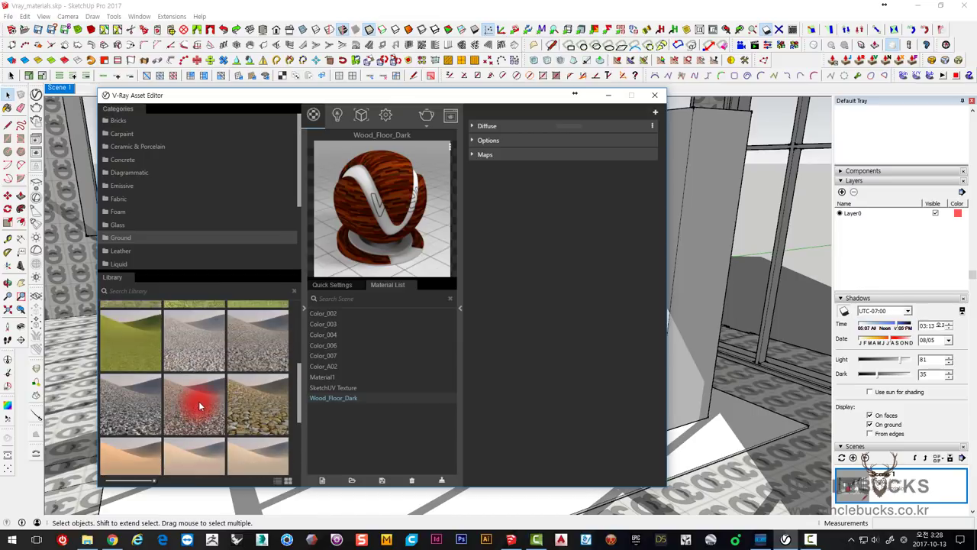
scroll(199, 404, up, 1)
scroll(196, 392, up, 1)
scroll(196, 409, down, 1)
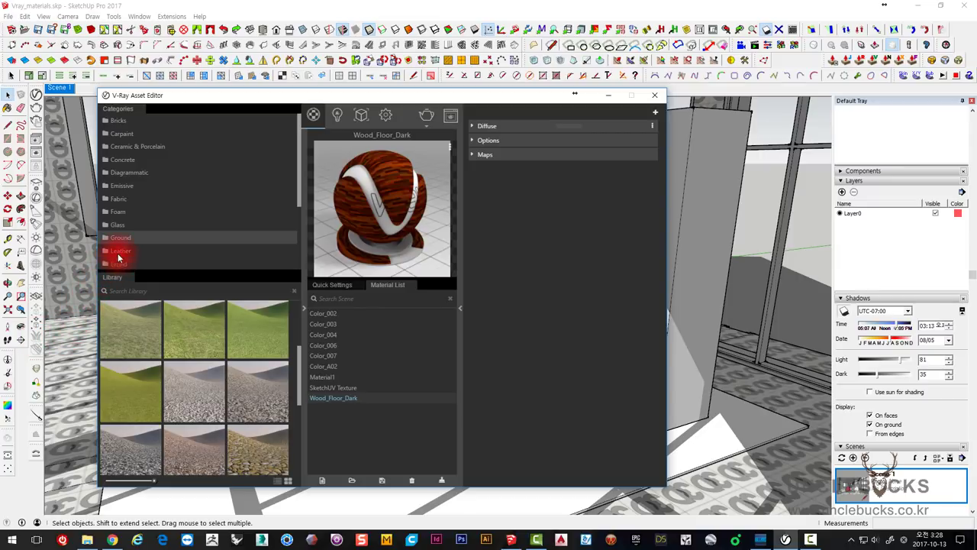
scroll(120, 252, down, 2)
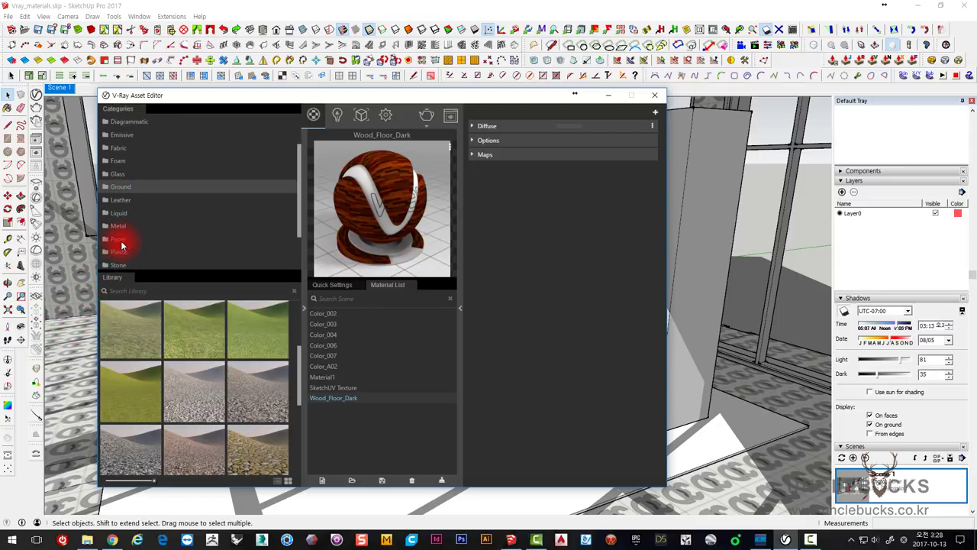
Step: Preview the Leather and Liquid library materials
click(123, 201)
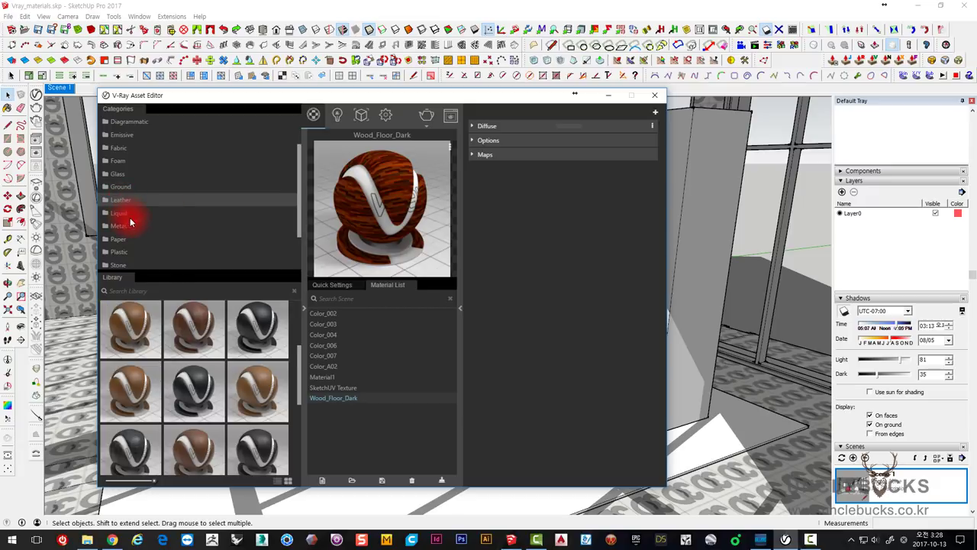
scroll(159, 354, down, 3)
scroll(183, 406, down, 2)
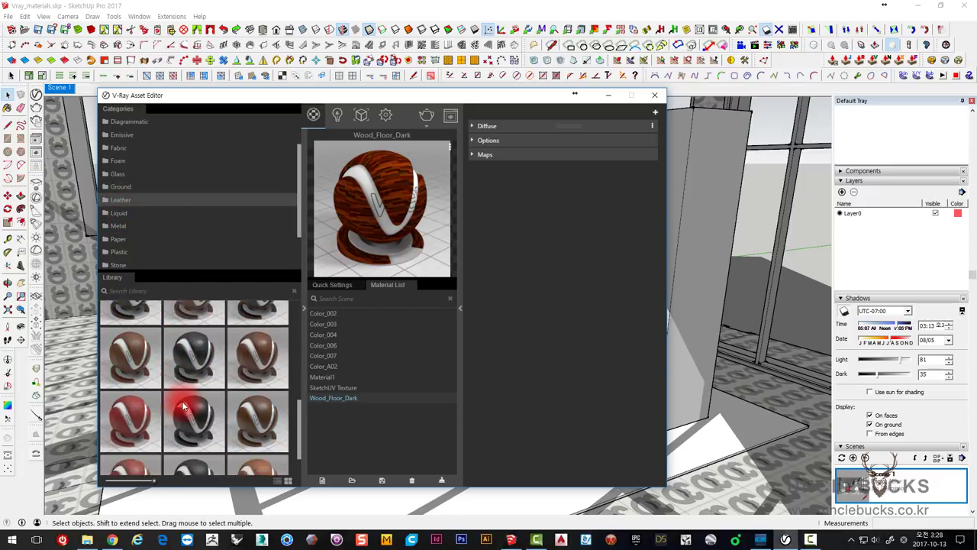
scroll(184, 397, up, 3)
click(124, 214)
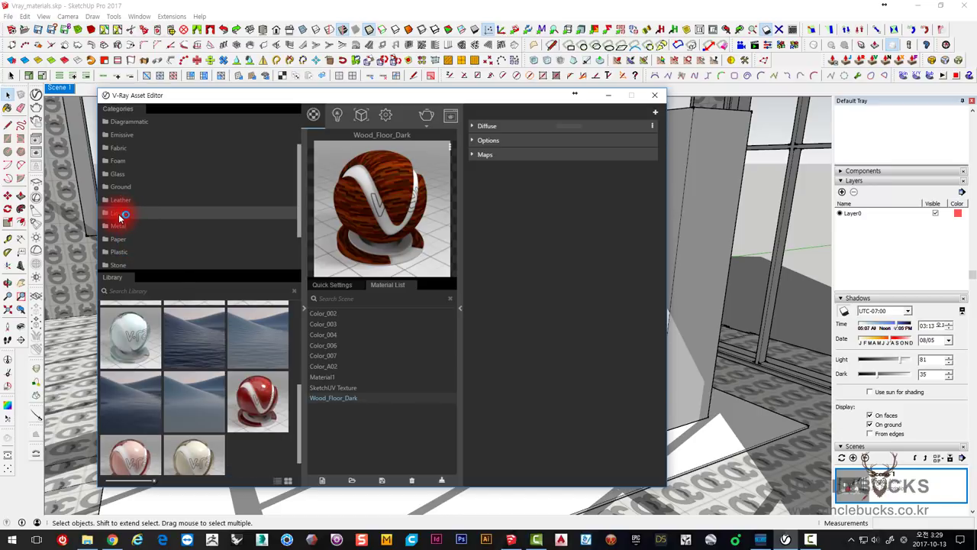
scroll(202, 381, up, 3)
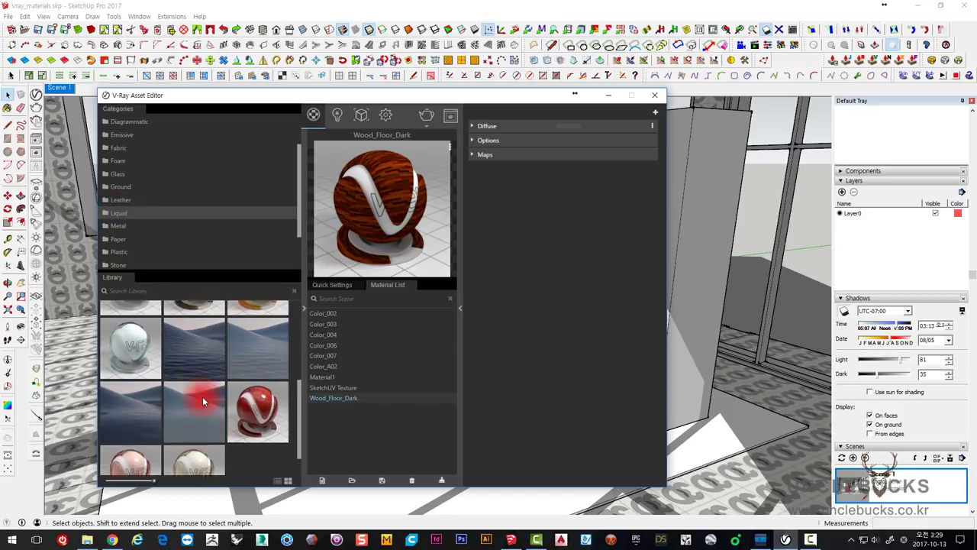
scroll(202, 396, down, 1)
scroll(202, 396, up, 3)
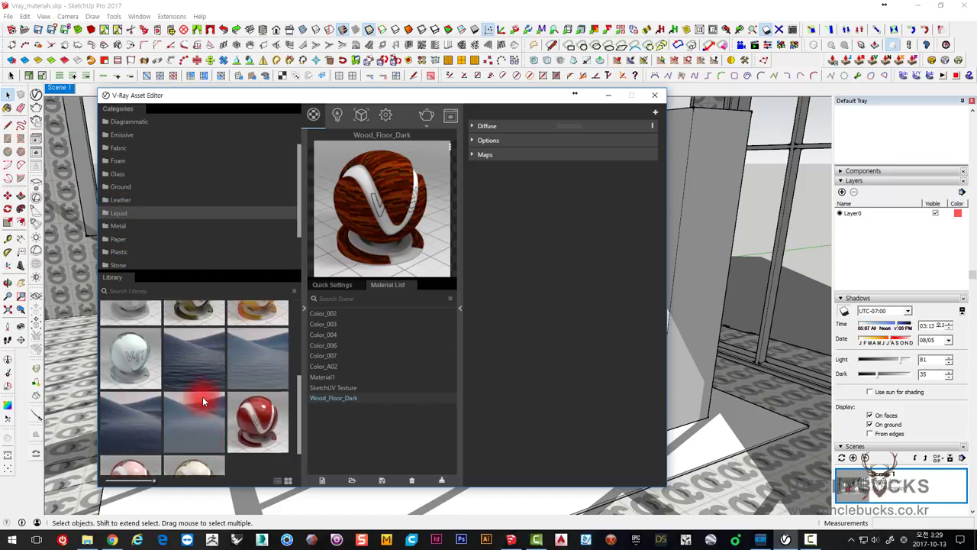
scroll(170, 366, down, 3)
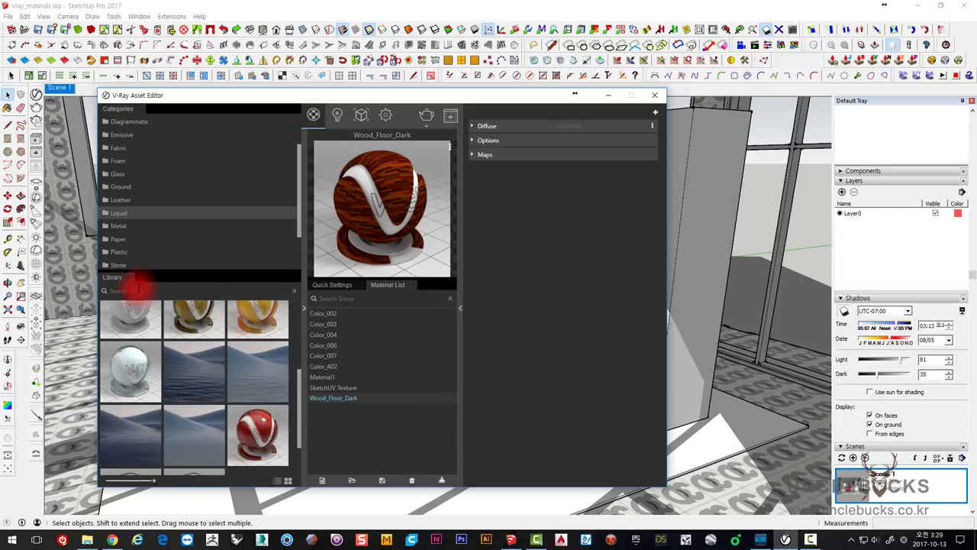
Step: Browse the Metal and Paper library materials
click(125, 229)
scroll(194, 367, down, 2)
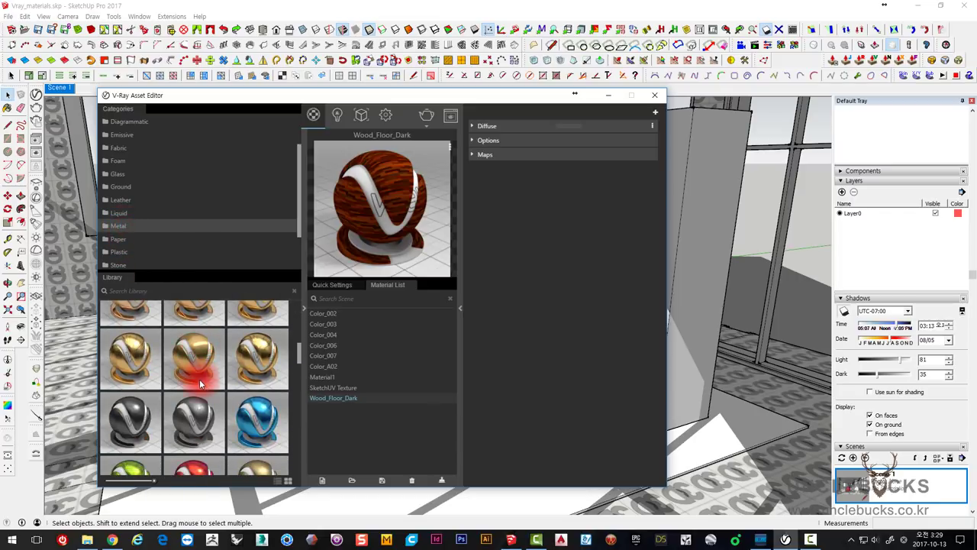
scroll(198, 385, down, 1)
scroll(198, 385, down, 2)
scroll(194, 390, down, 1)
scroll(192, 391, down, 2)
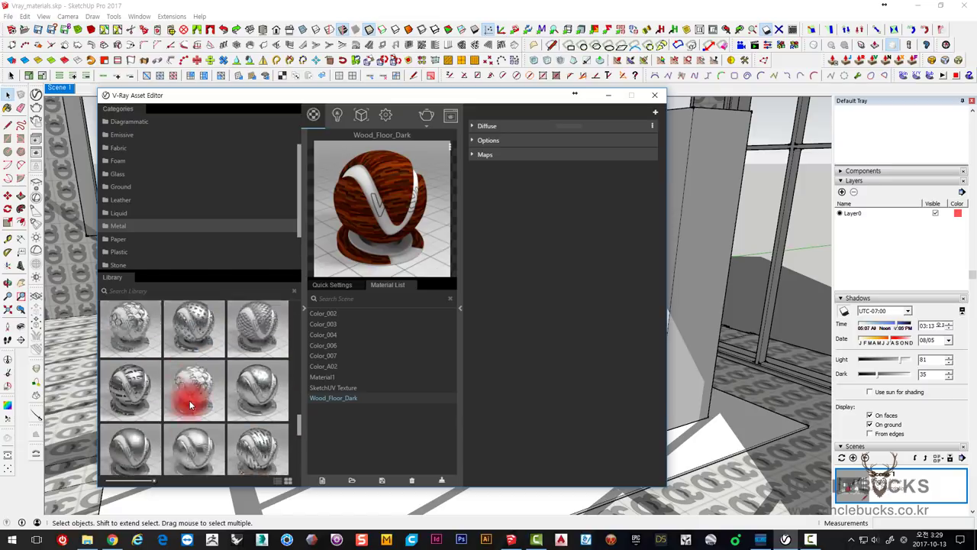
scroll(183, 382, down, 1)
click(121, 240)
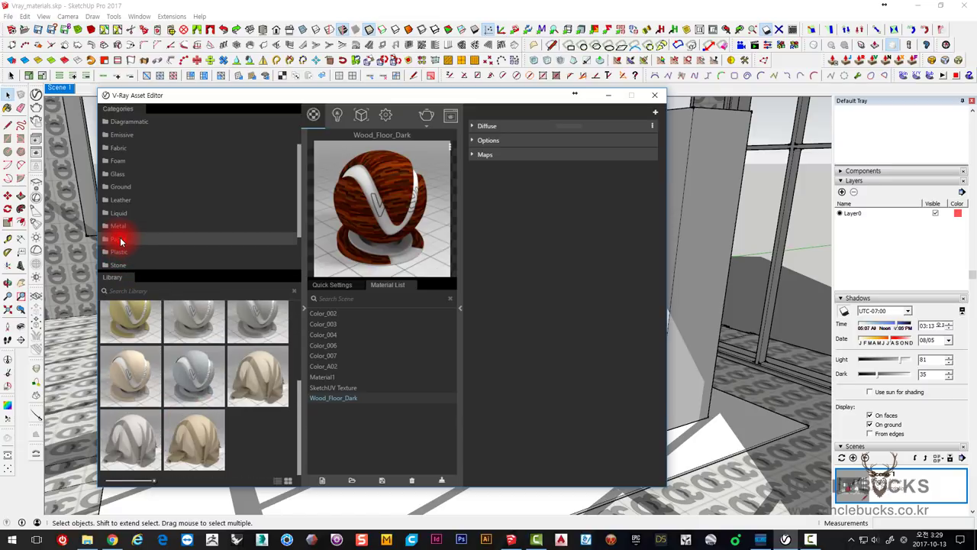
scroll(201, 407, up, 3)
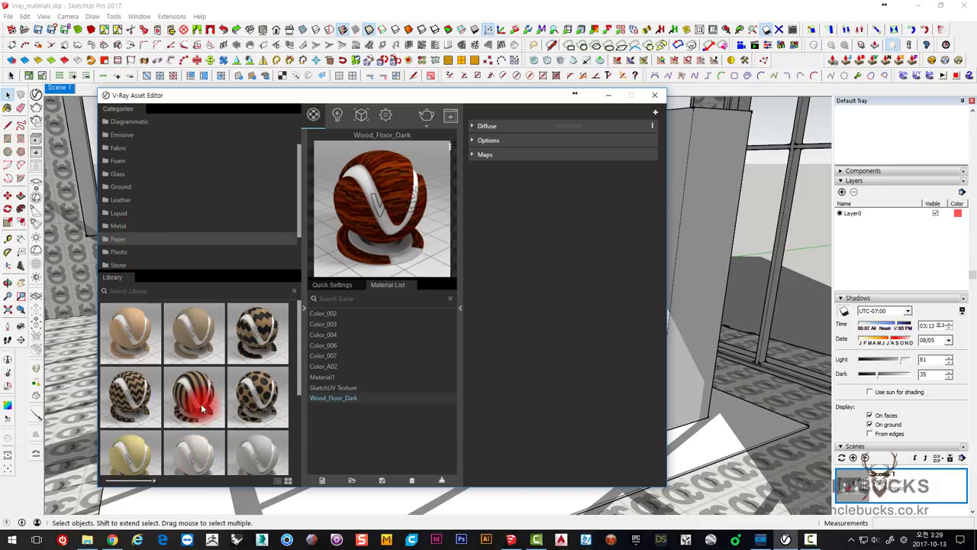
scroll(198, 396, down, 3)
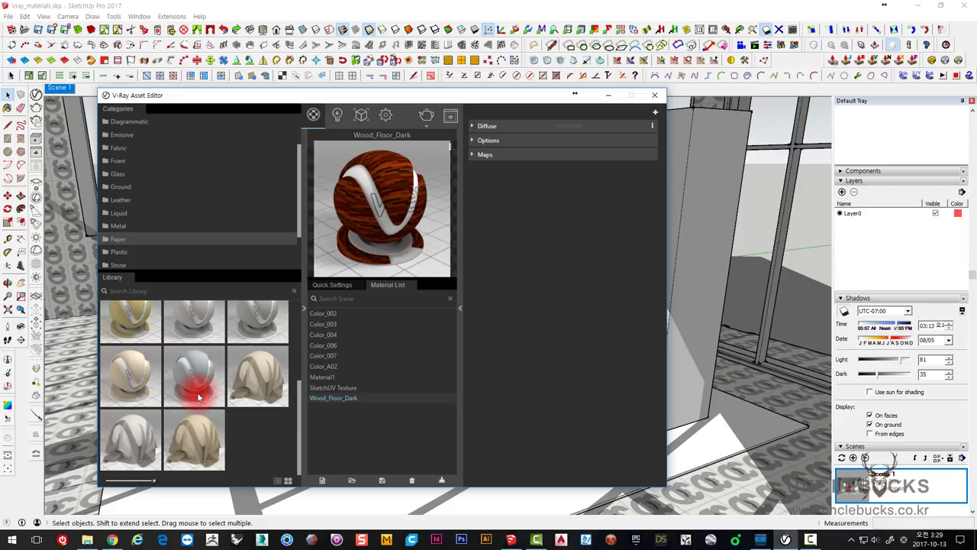
scroll(198, 396, up, 3)
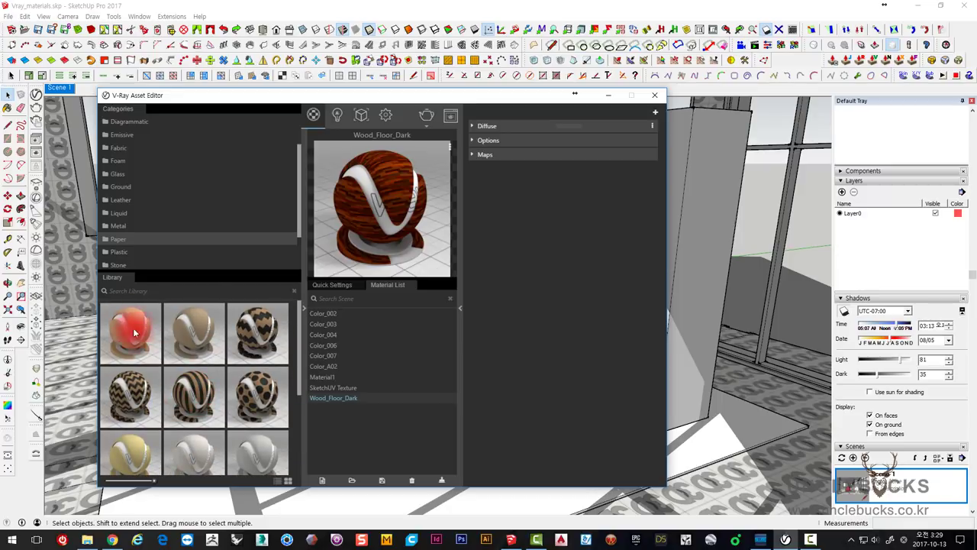
Step: Look through the Plastic materials in the library
click(122, 254)
scroll(177, 348, down, 2)
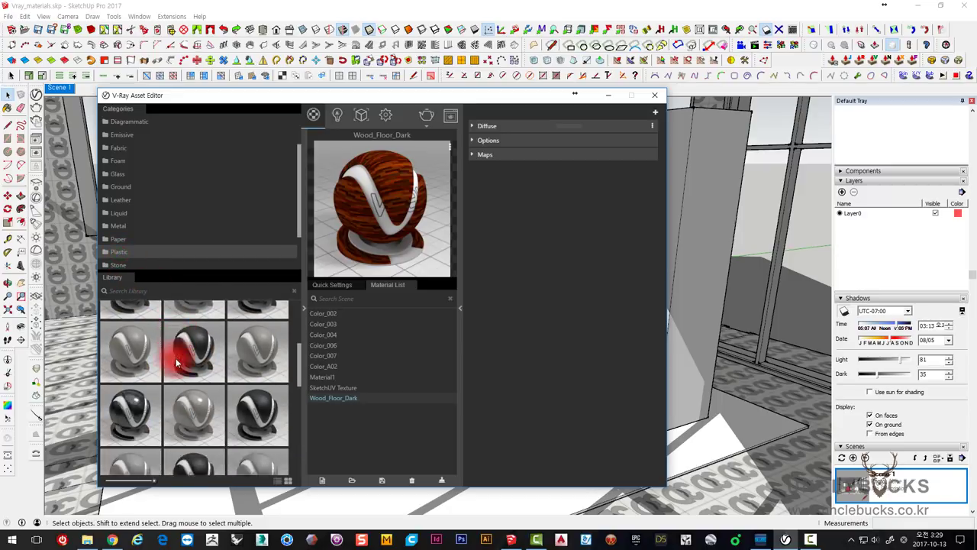
scroll(177, 360, down, 2)
scroll(175, 363, down, 1)
scroll(209, 404, down, 1)
scroll(209, 407, up, 2)
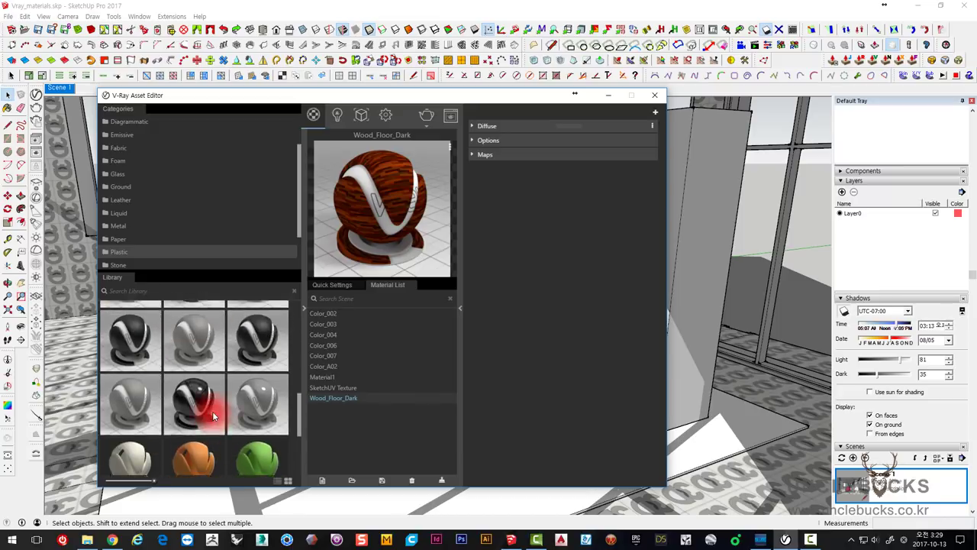
scroll(212, 411, up, 2)
scroll(213, 410, down, 1)
scroll(205, 391, up, 1)
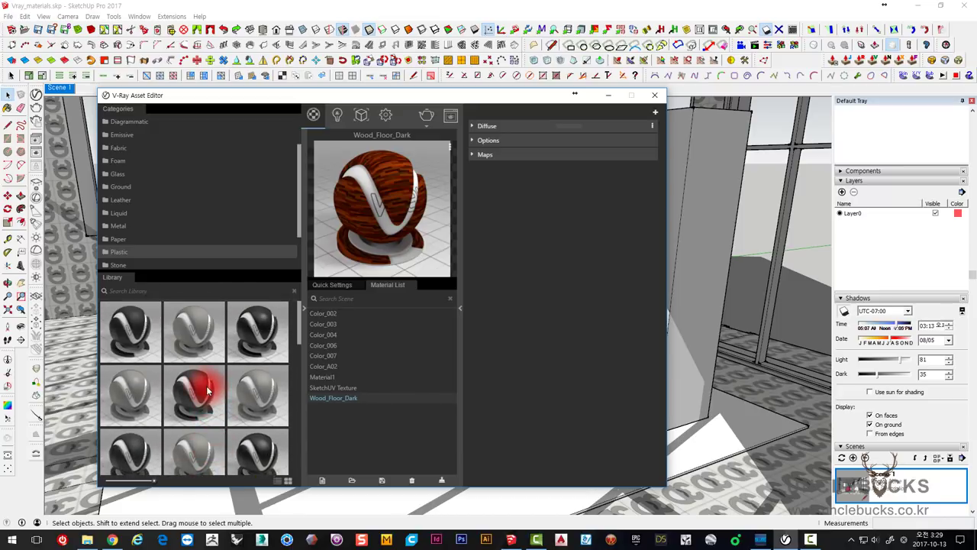
scroll(203, 388, up, 1)
scroll(203, 387, down, 2)
scroll(179, 370, up, 1)
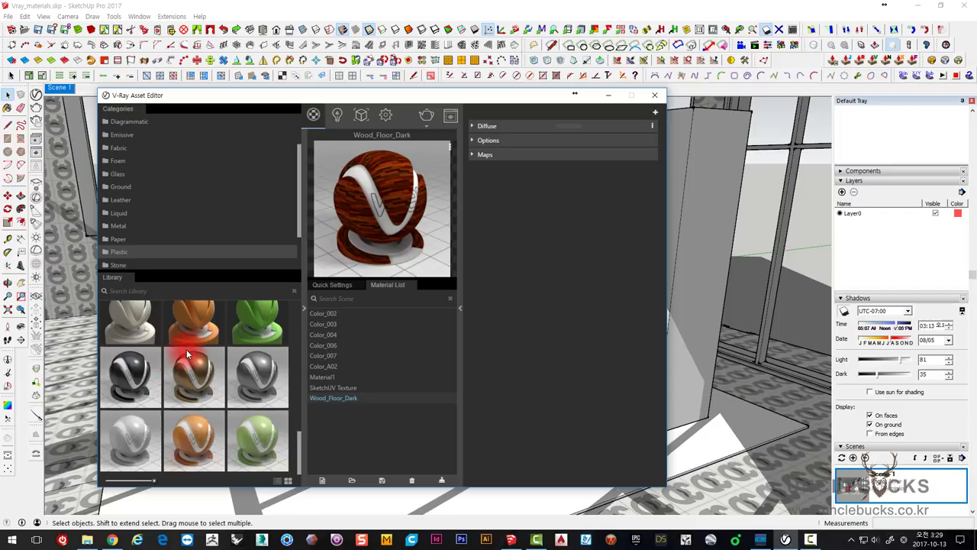
scroll(186, 357, down, 1)
scroll(186, 357, up, 2)
scroll(261, 366, up, 2)
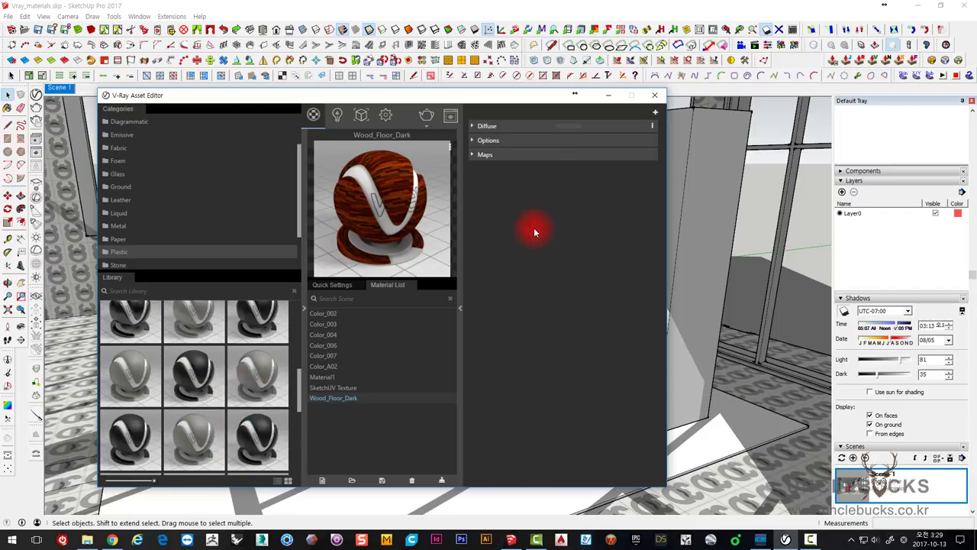
scroll(131, 229, down, 2)
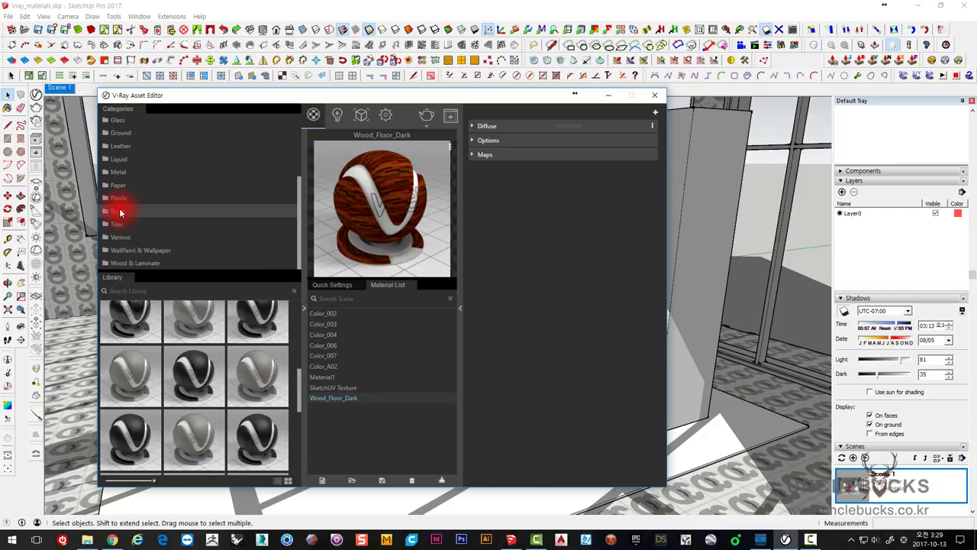
Step: Preview the Stone, Tiles and Various library materials
click(121, 210)
scroll(170, 392, down, 2)
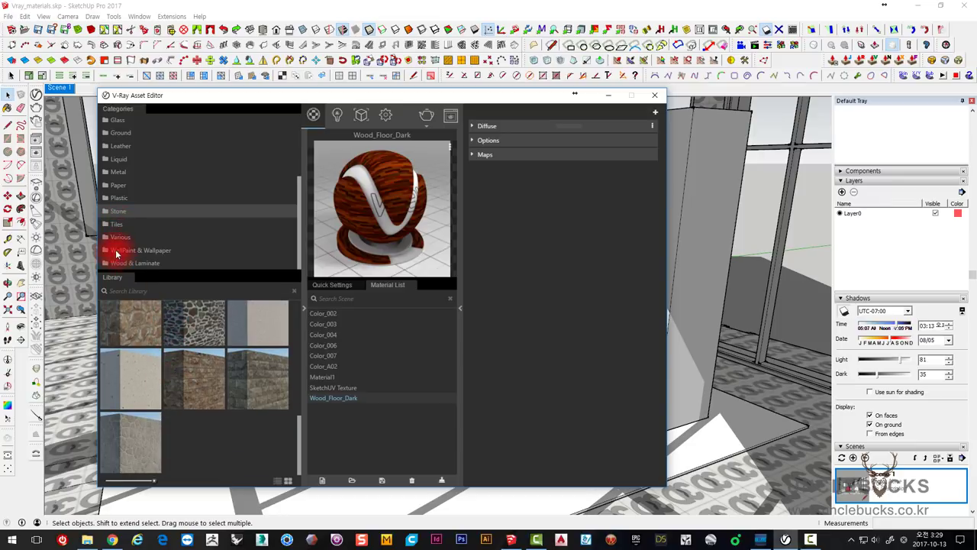
click(120, 223)
scroll(184, 409, up, 3)
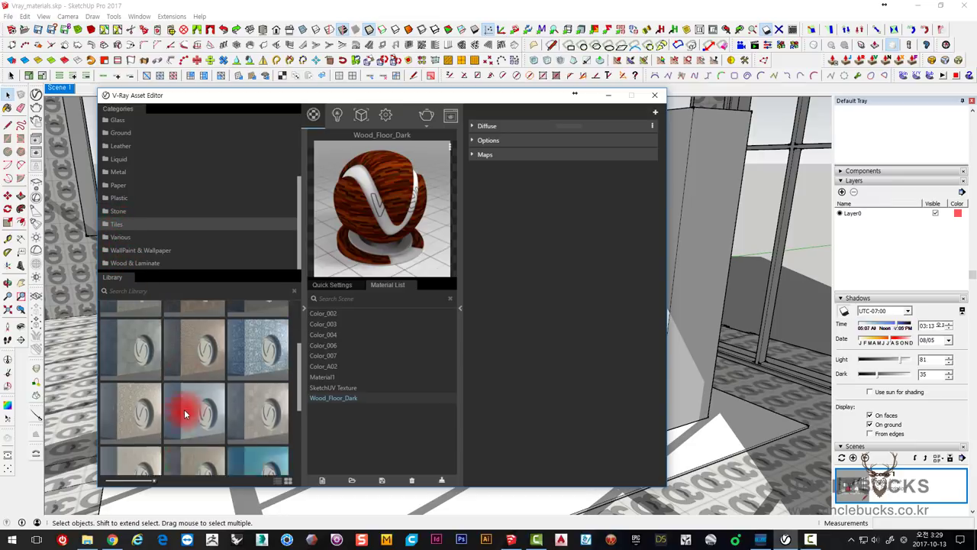
scroll(184, 409, up, 3)
scroll(184, 410, up, 3)
scroll(182, 398, up, 2)
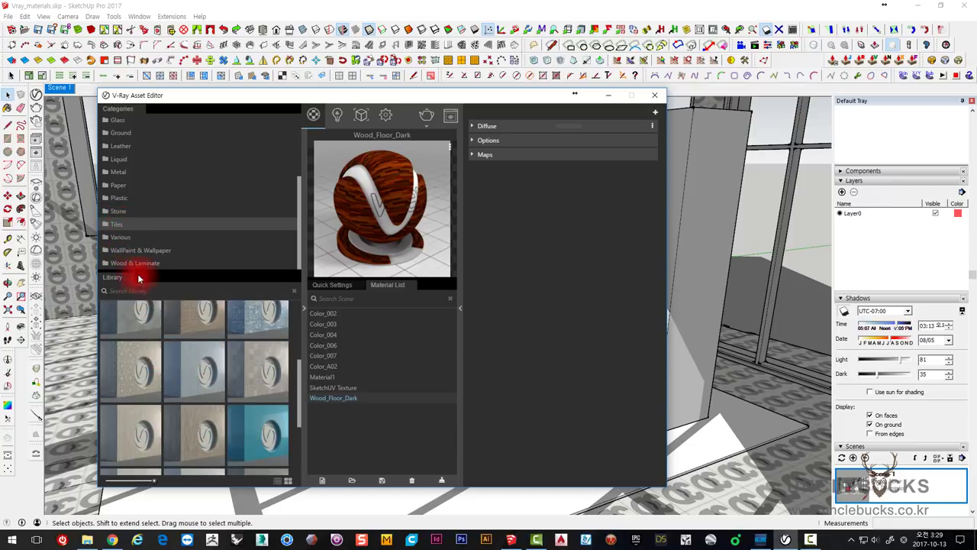
click(123, 236)
scroll(186, 357, down, 3)
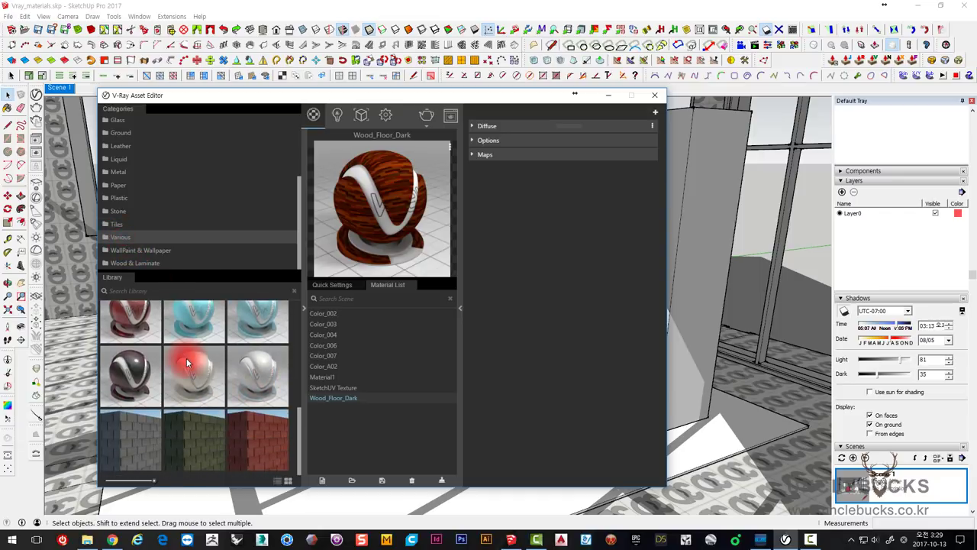
Step: Show and scroll the WallPaint & Wallpaper materials
click(124, 254)
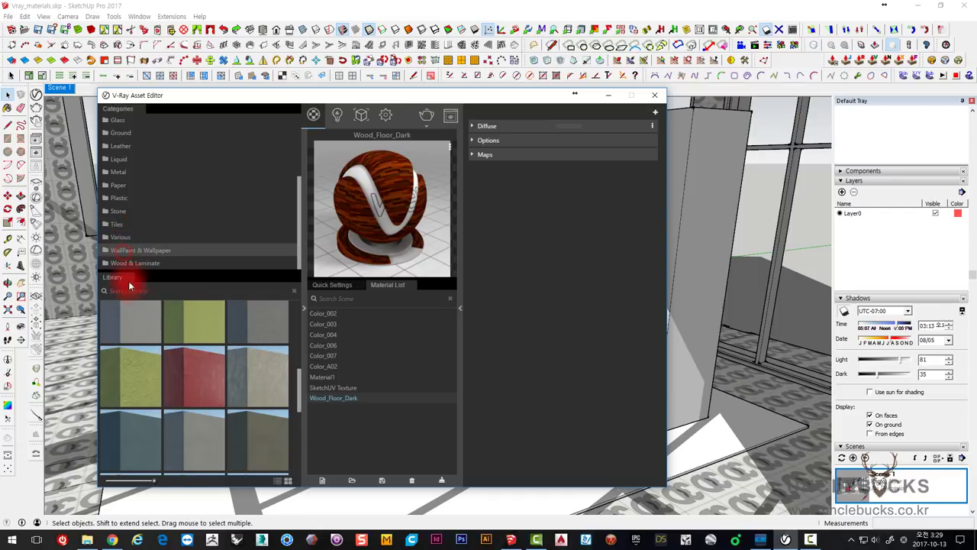
scroll(181, 422, down, 2)
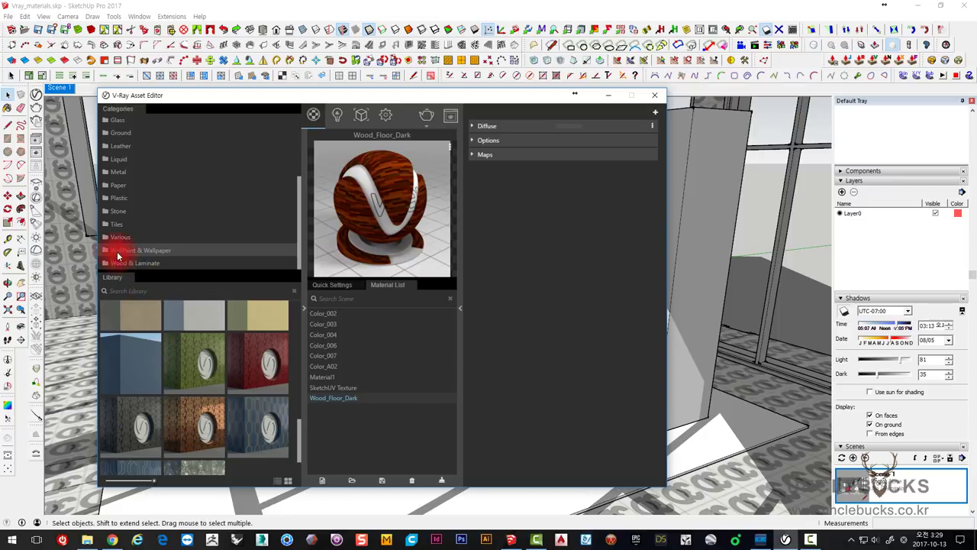
scroll(146, 299, down, 2)
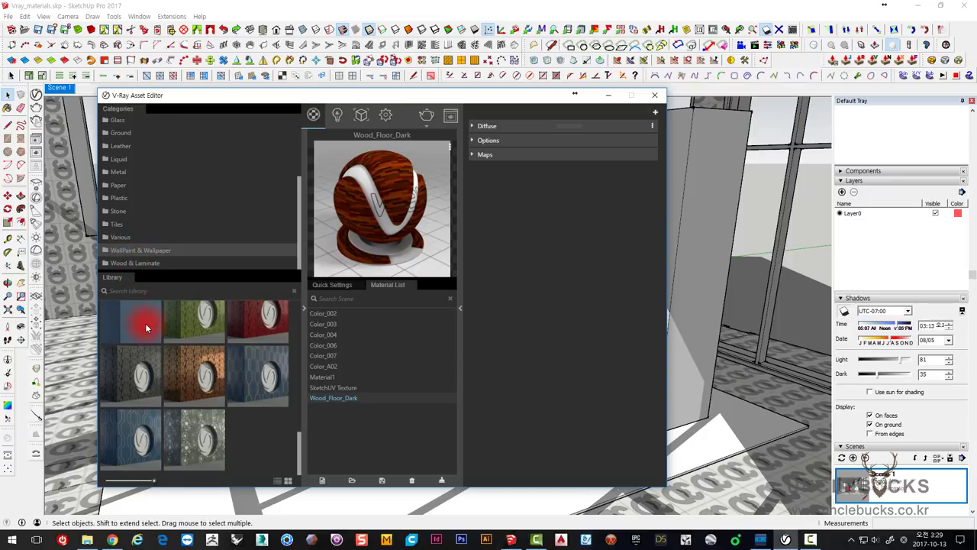
scroll(138, 303, up, 3)
click(119, 263)
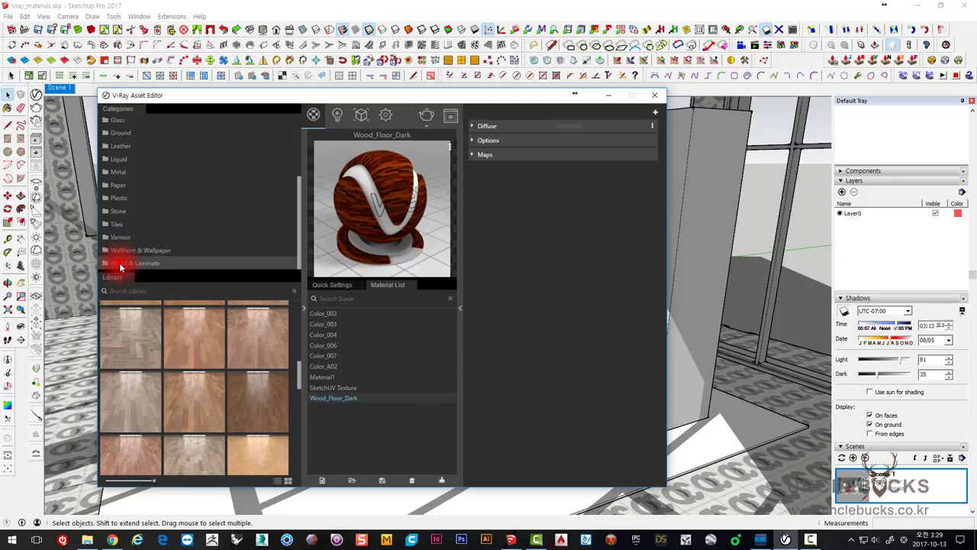
scroll(170, 355, down, 2)
scroll(178, 383, down, 1)
scroll(179, 388, up, 1)
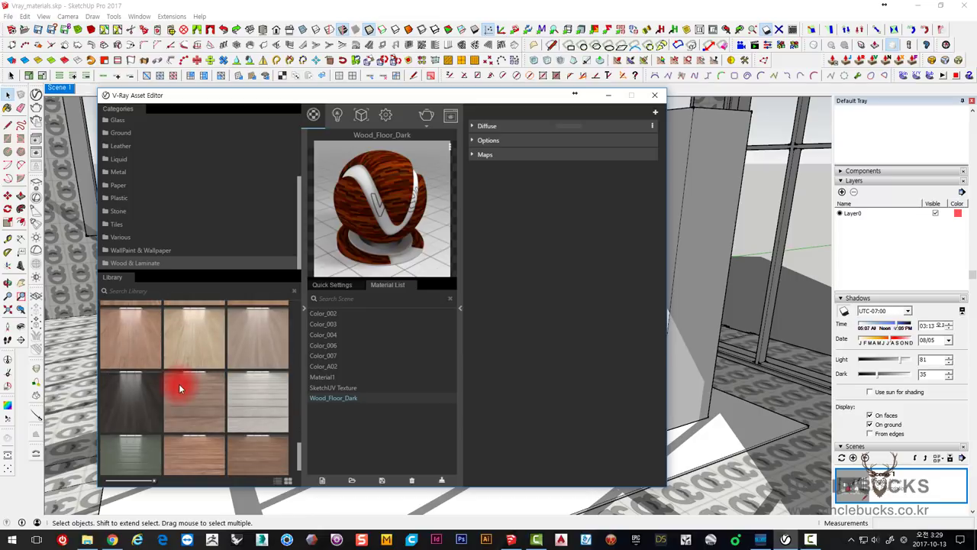
scroll(179, 388, up, 1)
scroll(180, 406, up, 1)
scroll(181, 412, up, 1)
scroll(180, 406, up, 1)
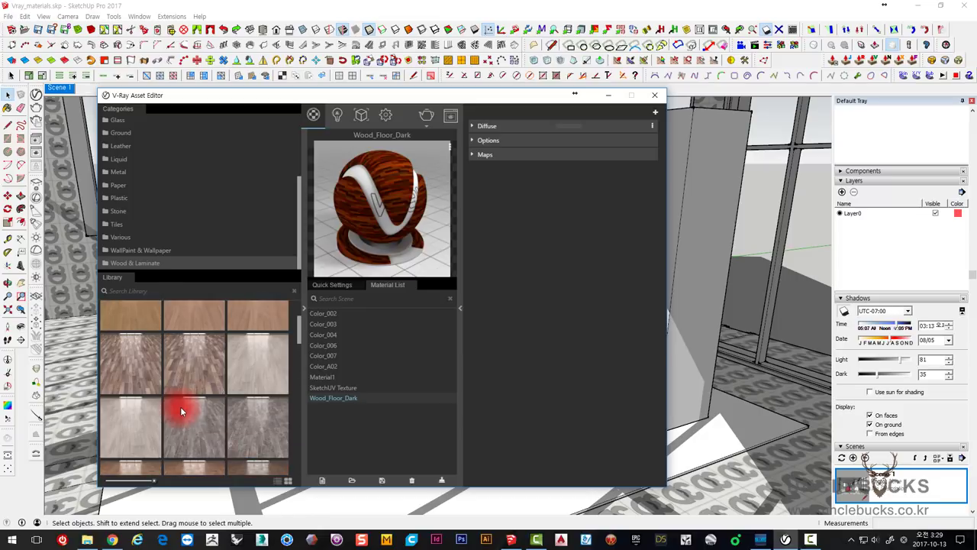
scroll(180, 406, up, 1)
scroll(180, 406, up, 1)
scroll(180, 406, down, 1)
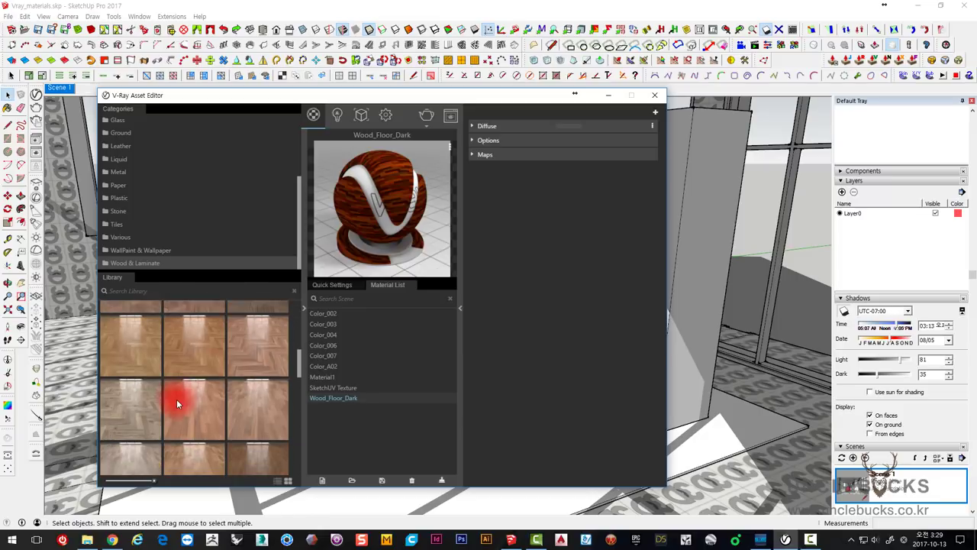
scroll(176, 398, down, 1)
scroll(185, 381, down, 1)
scroll(185, 381, down, 1)
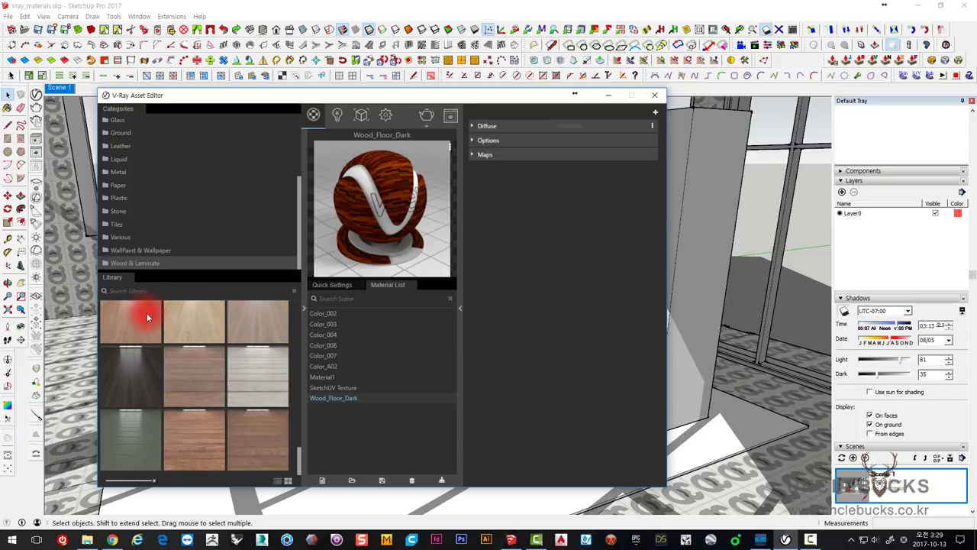
scroll(168, 378, up, 1)
scroll(168, 378, up, 1)
scroll(168, 378, up, 1)
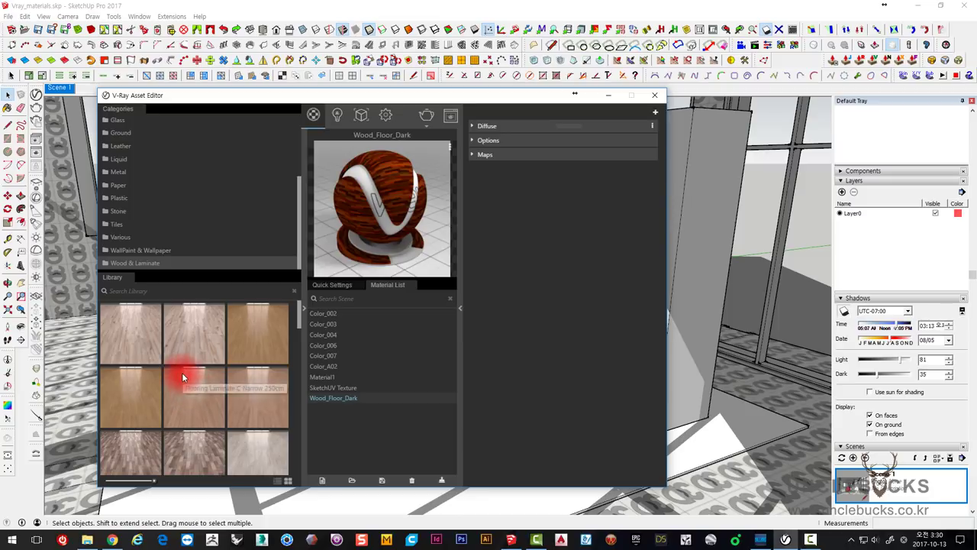
scroll(221, 347, down, 2)
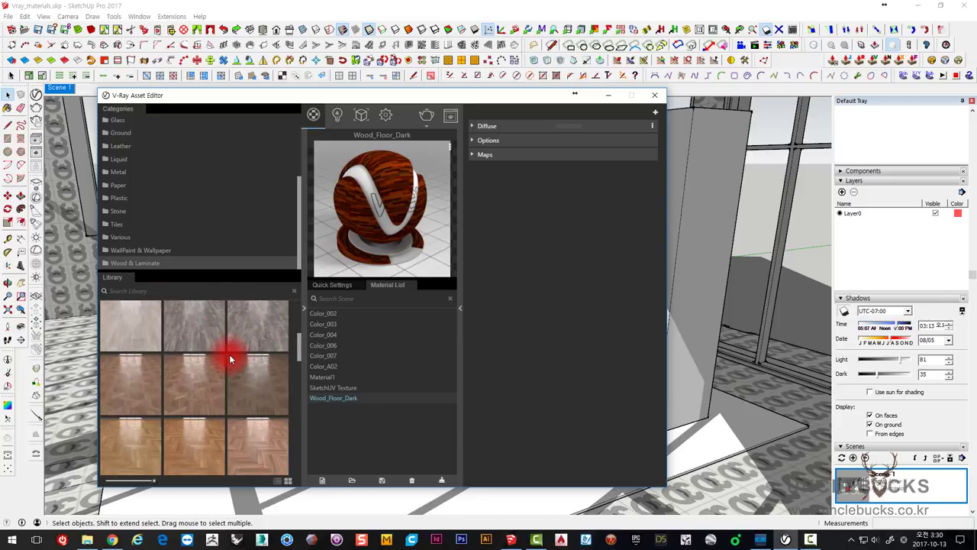
scroll(199, 401, down, 2)
scroll(163, 387, down, 2)
scroll(191, 359, down, 1)
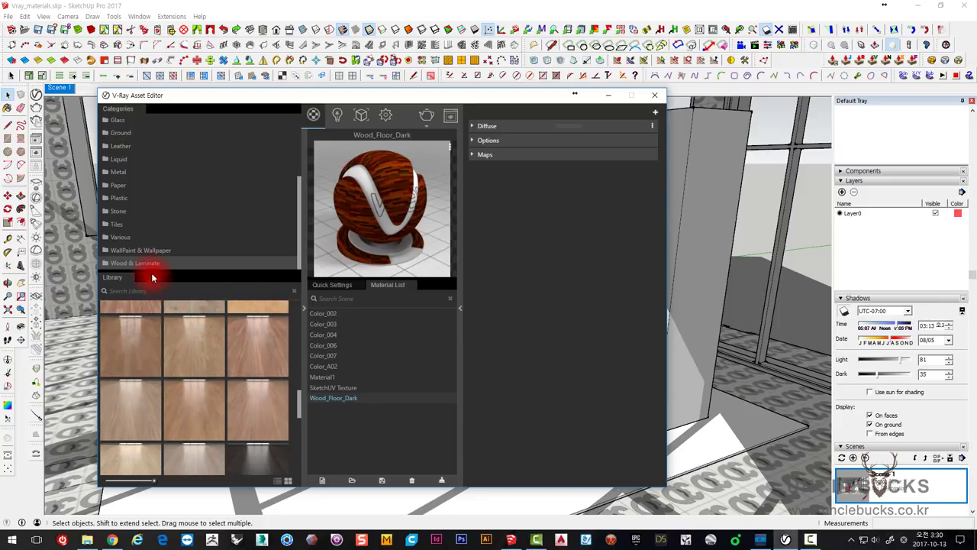
scroll(145, 191, up, 3)
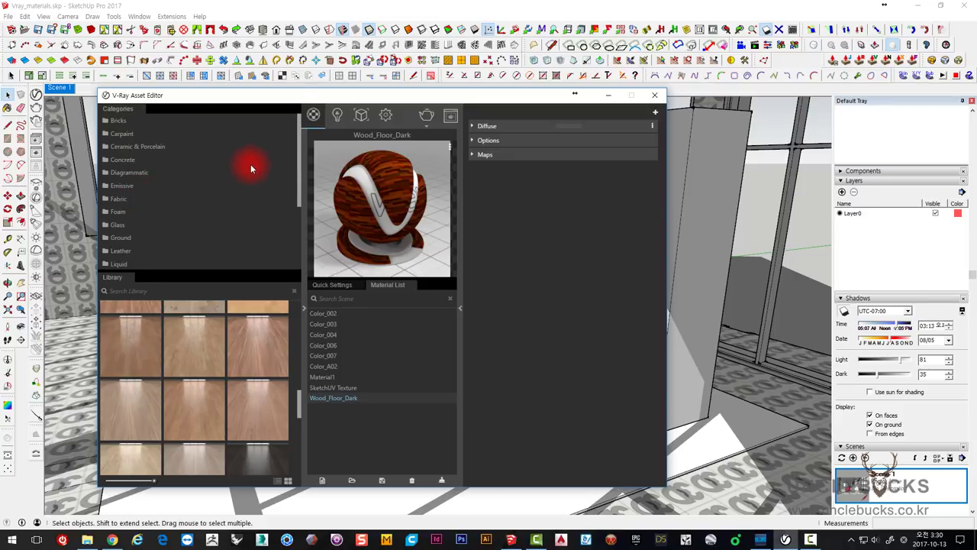
Step: Reposition the Asset Editor and switch the library back to the Bricks category
drag(296, 95, 293, 80)
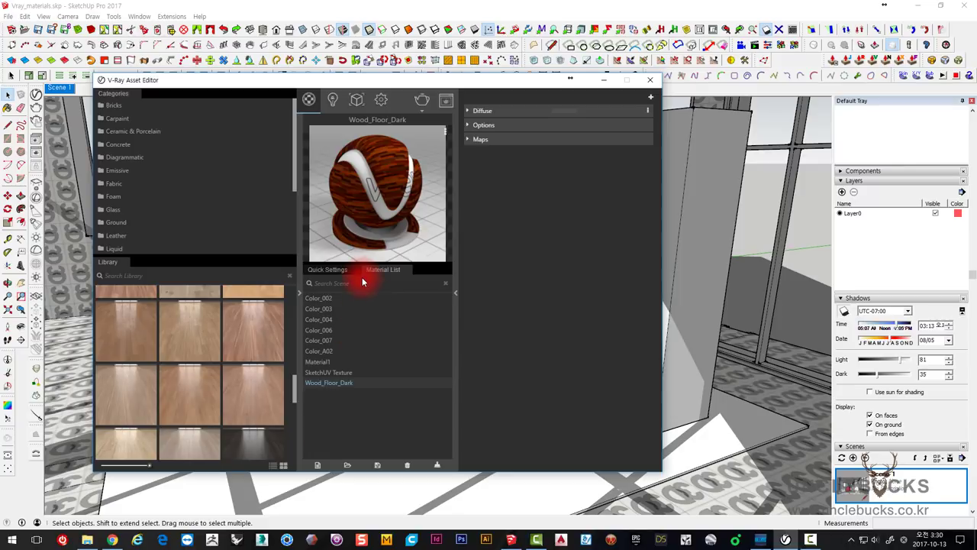
drag(388, 83, 387, 95)
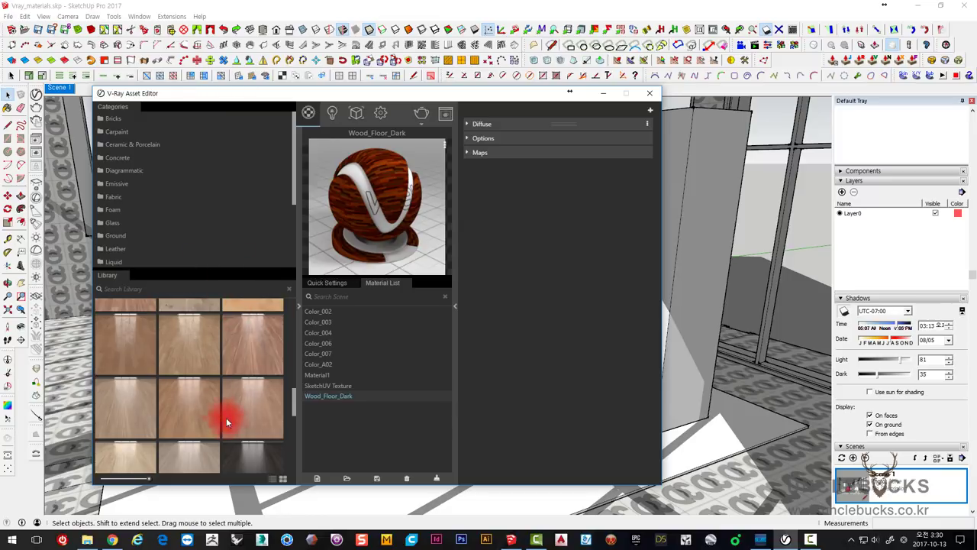
scroll(226, 417, down, 2)
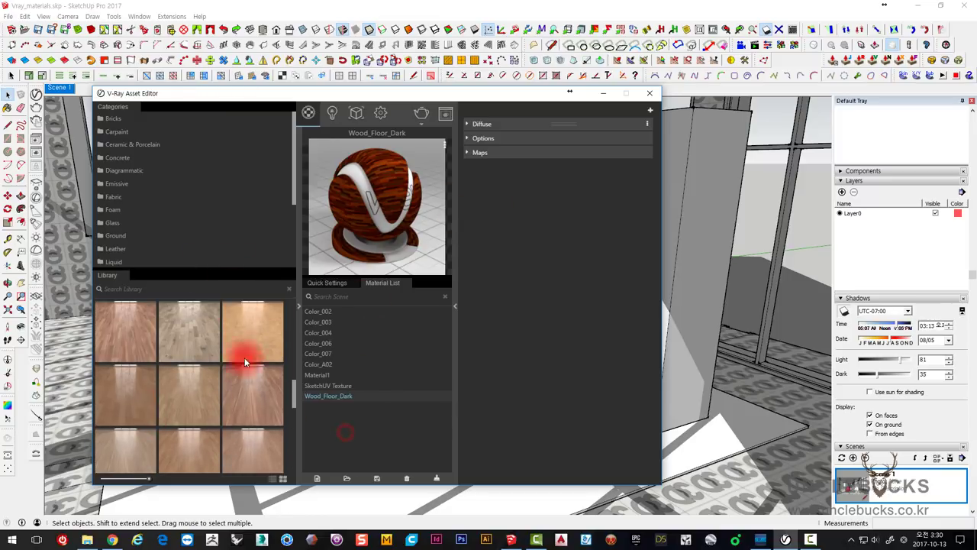
scroll(179, 315, up, 1)
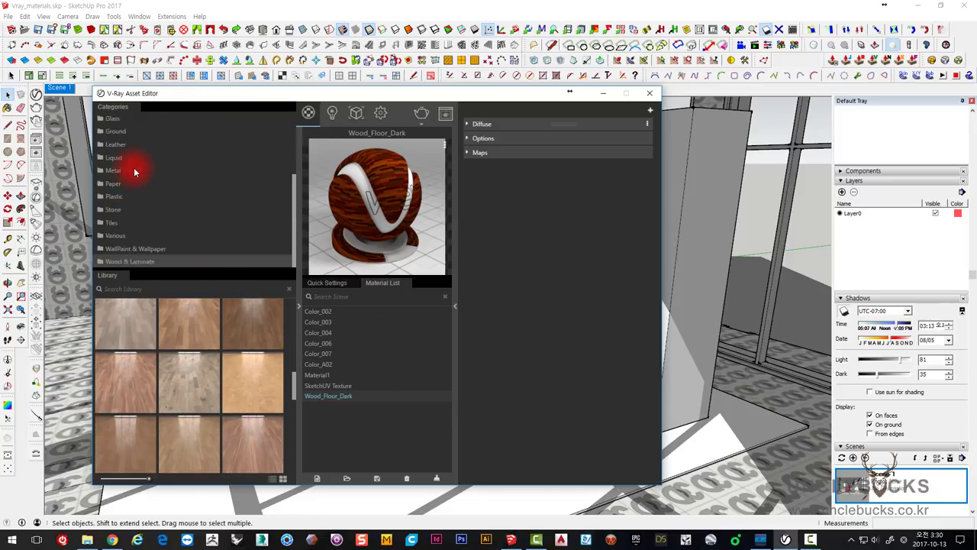
click(114, 120)
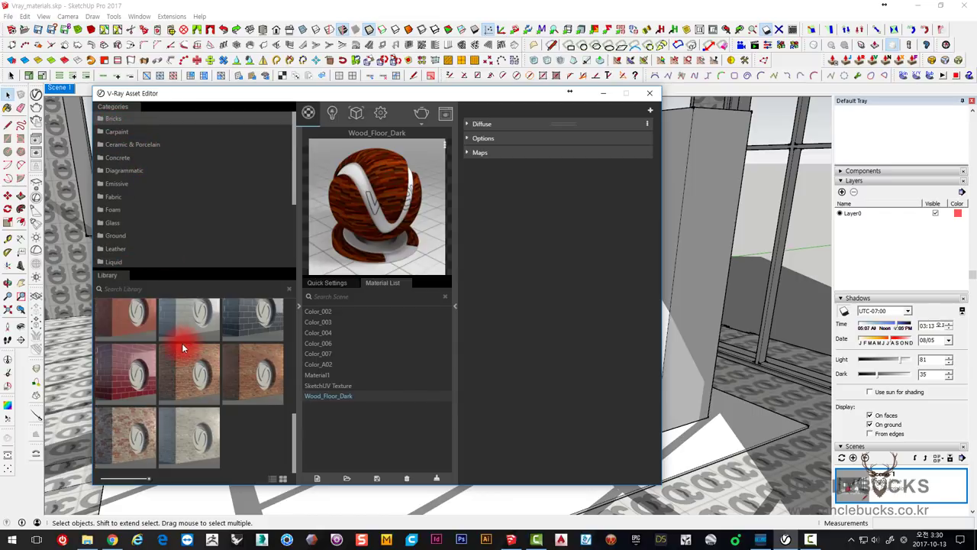
scroll(181, 341, up, 3)
scroll(180, 336, up, 2)
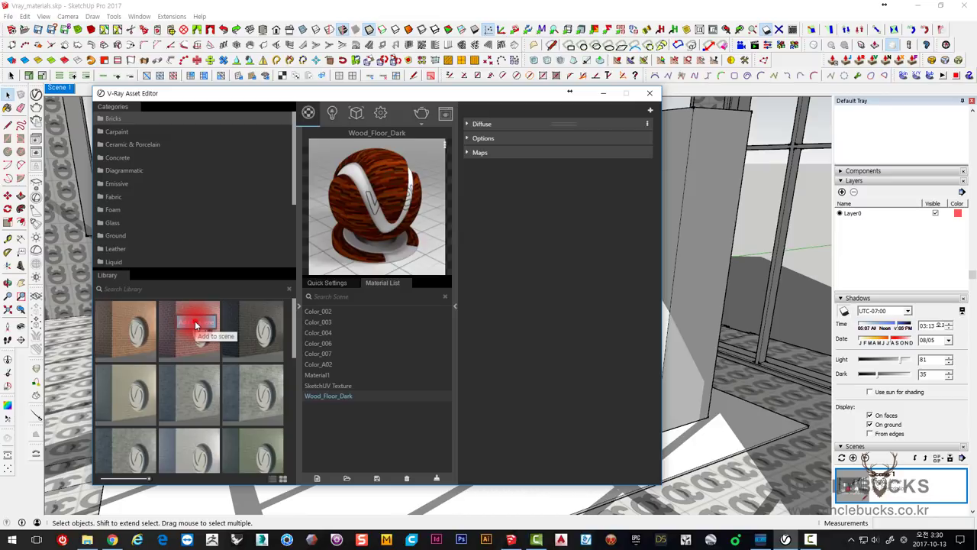
Step: Add Bricks_A02_1m to the scene materials and apply it to the selected tall box
drag(199, 320, 313, 327)
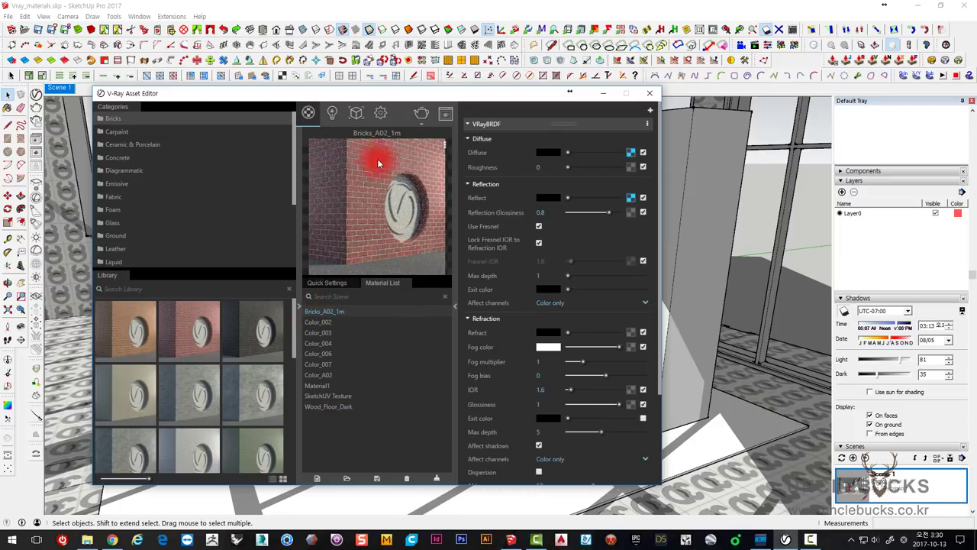
drag(406, 96, 288, 94)
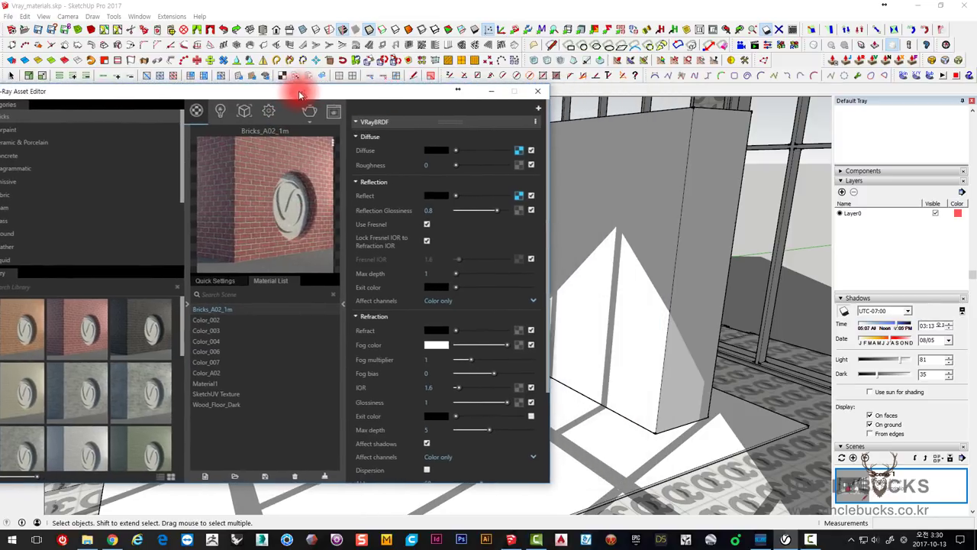
click(624, 196)
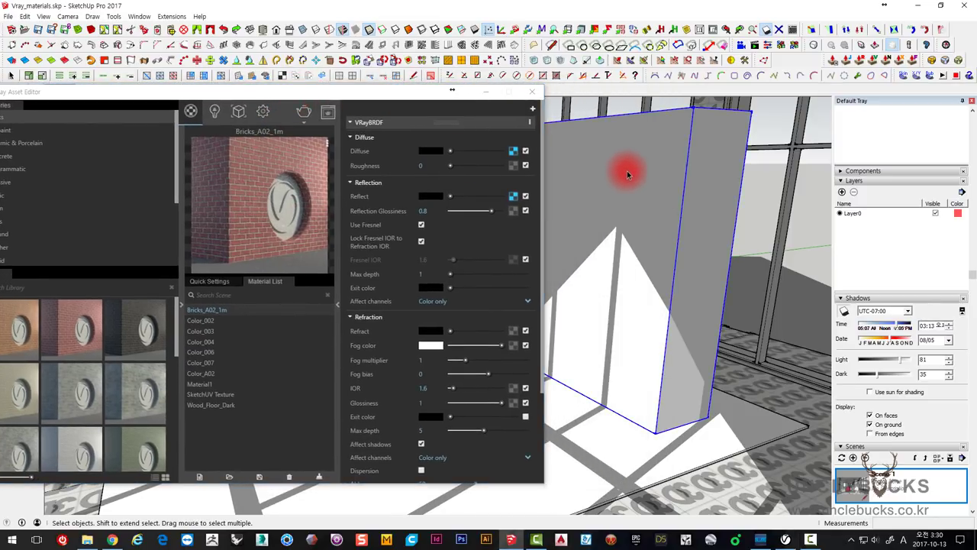
click(467, 193)
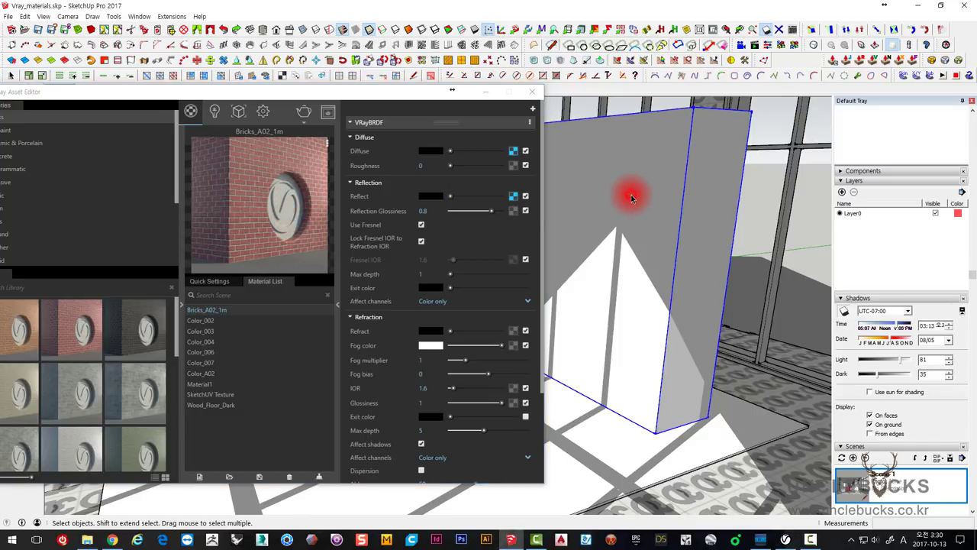
right_click(285, 161)
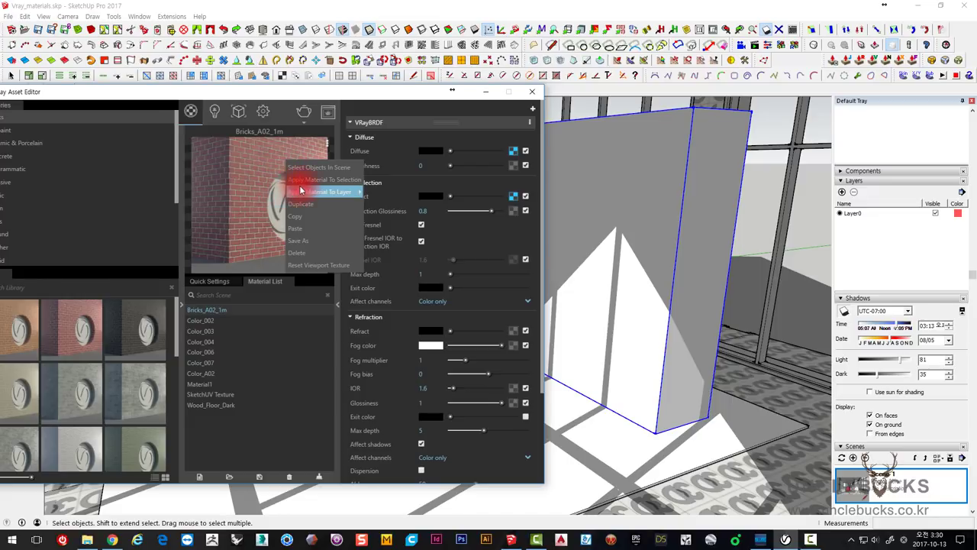
click(329, 181)
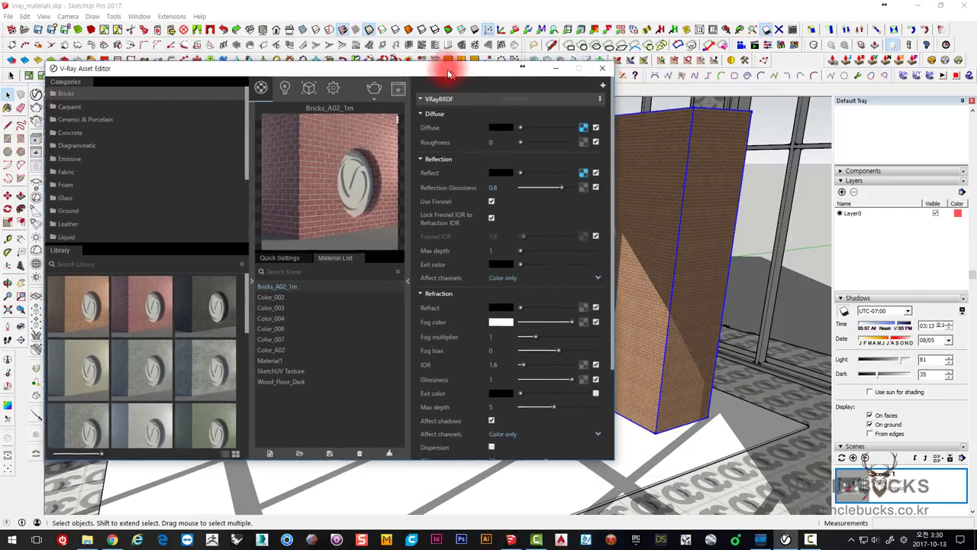
Step: Move the material editor down and right to reveal the model
drag(380, 93, 410, 61)
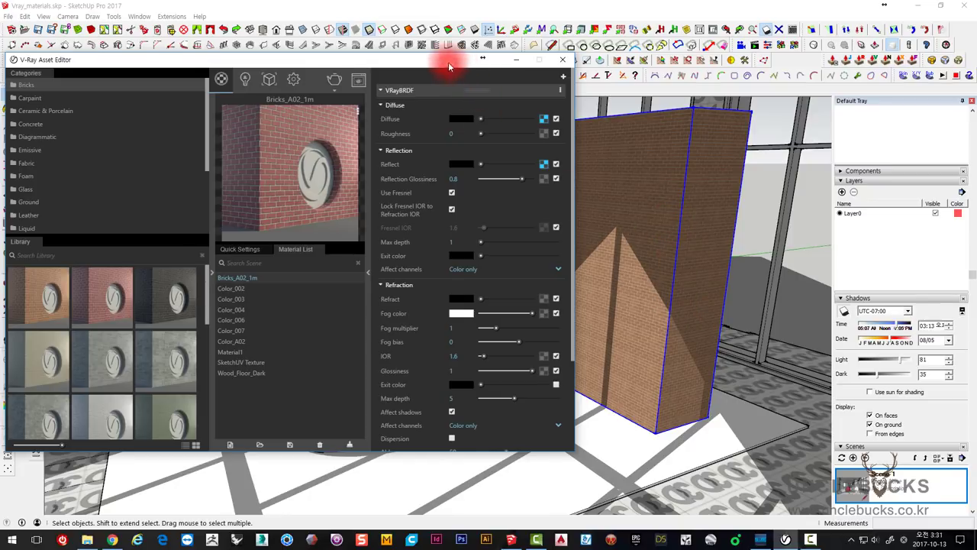
mouse_move(445, 61)
mouse_down()
mouse_move(289, 450)
mouse_move(447, 31)
mouse_up()
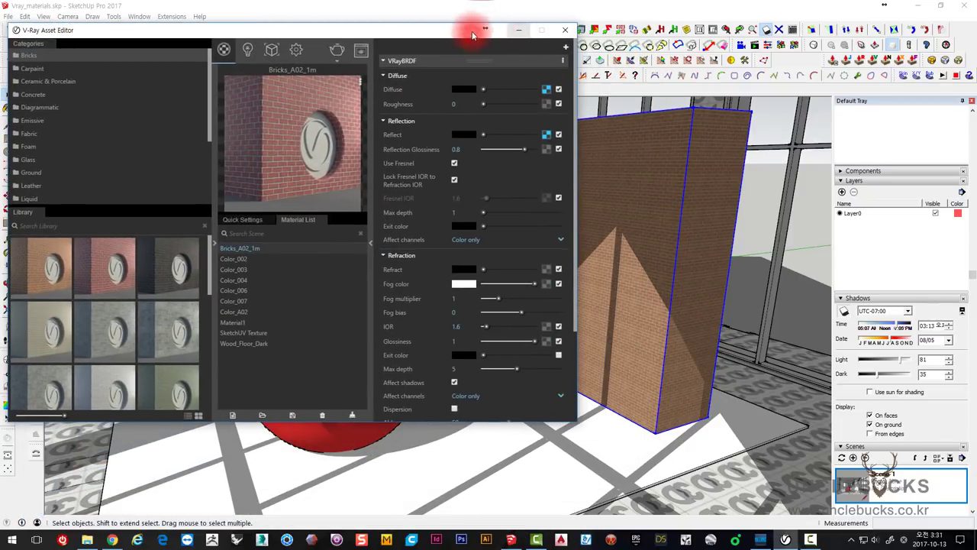
drag(476, 26, 693, 124)
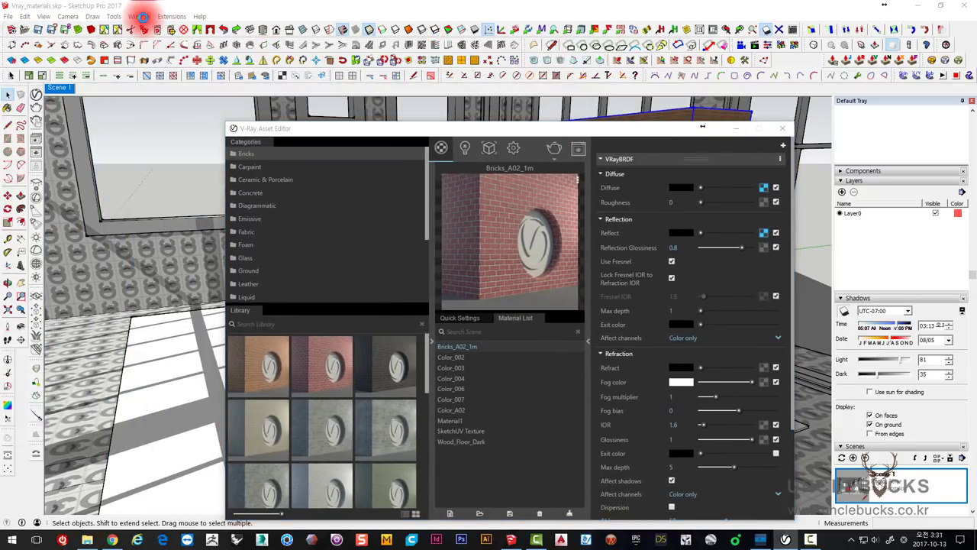
Step: Place the Sophie component on the floor just behind the red sphere
click(139, 16)
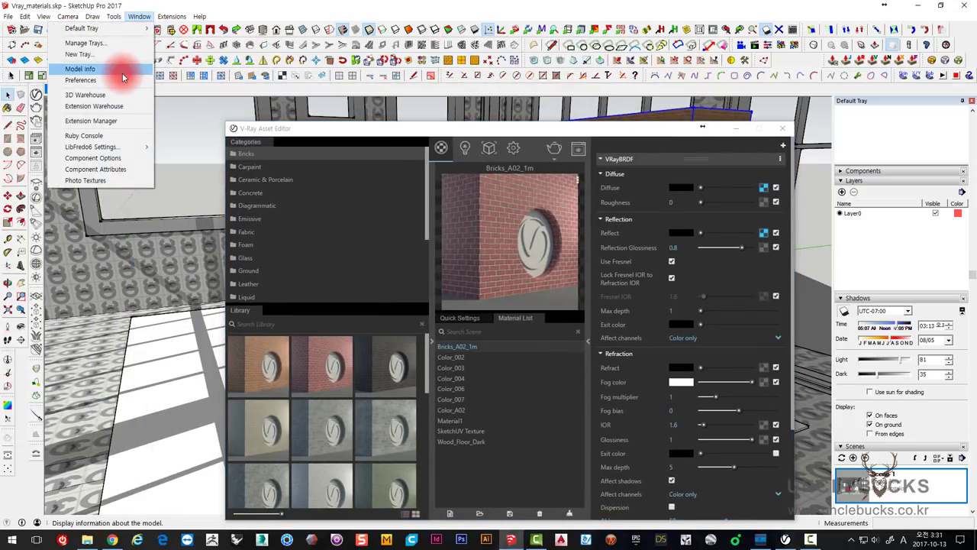
click(443, 126)
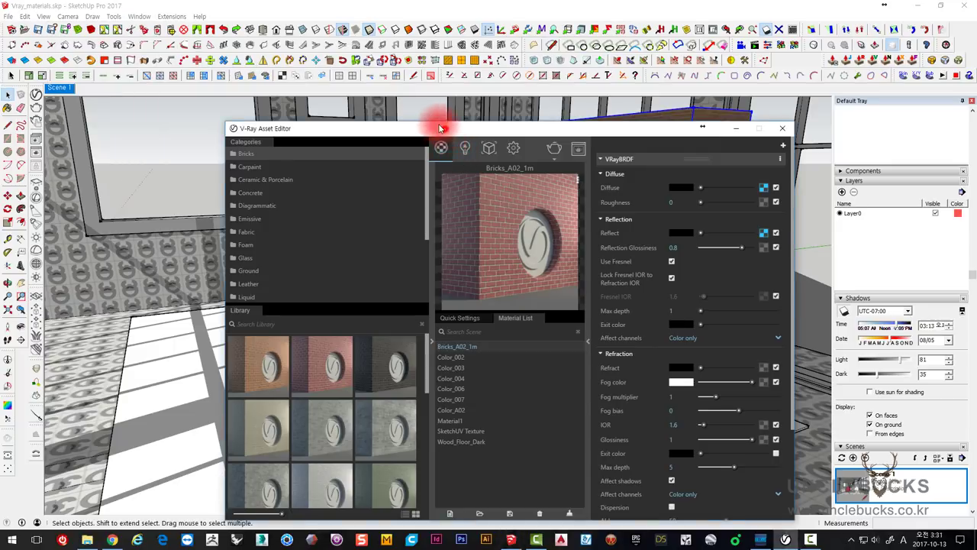
drag(442, 127, 227, 30)
click(866, 170)
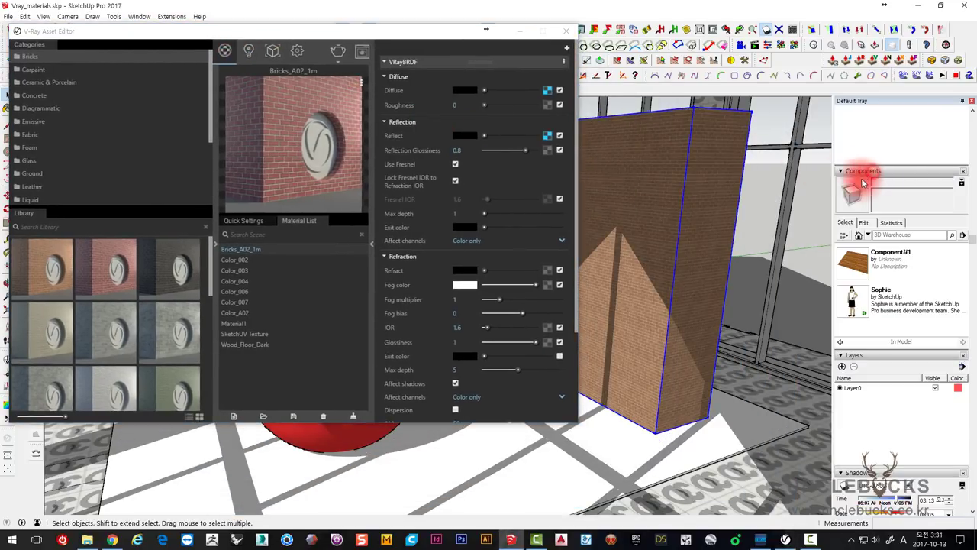
click(862, 306)
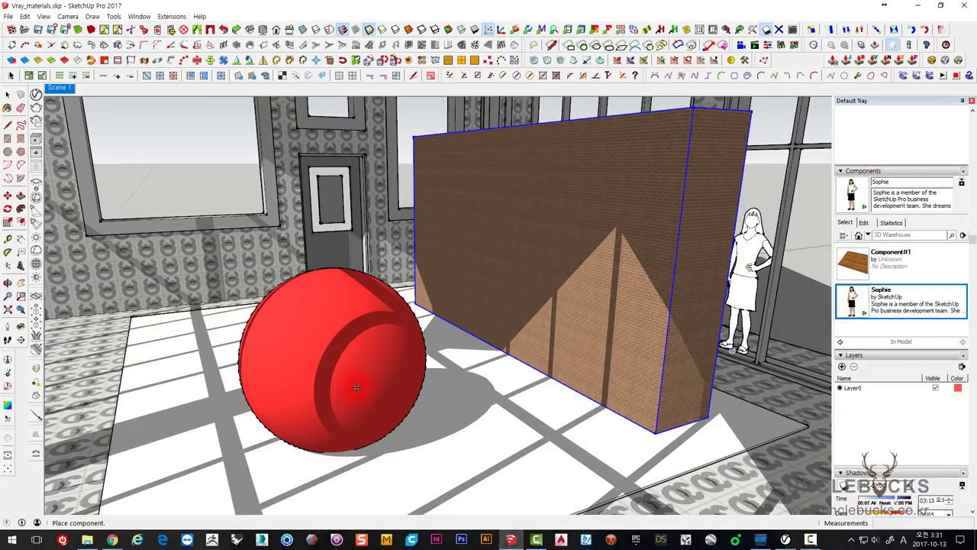
click(205, 354)
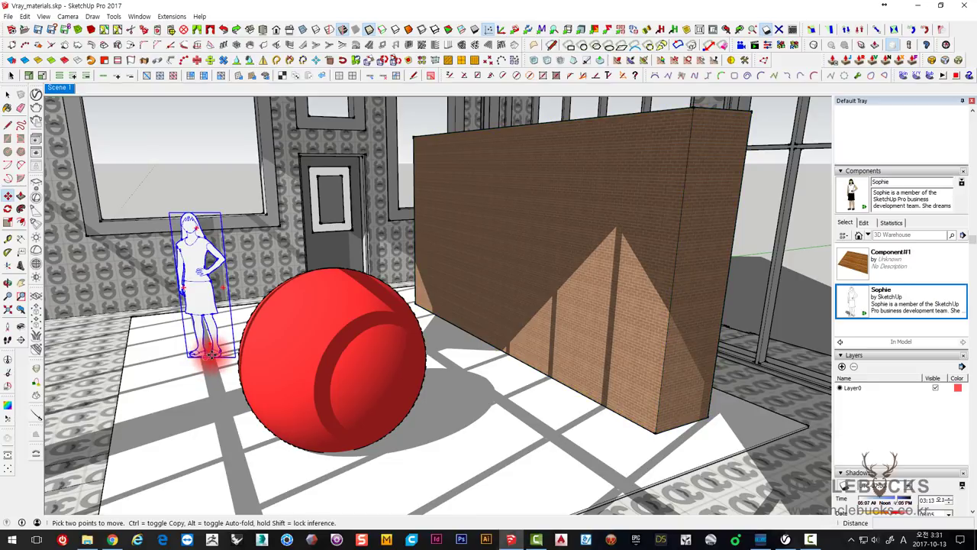
click(204, 416)
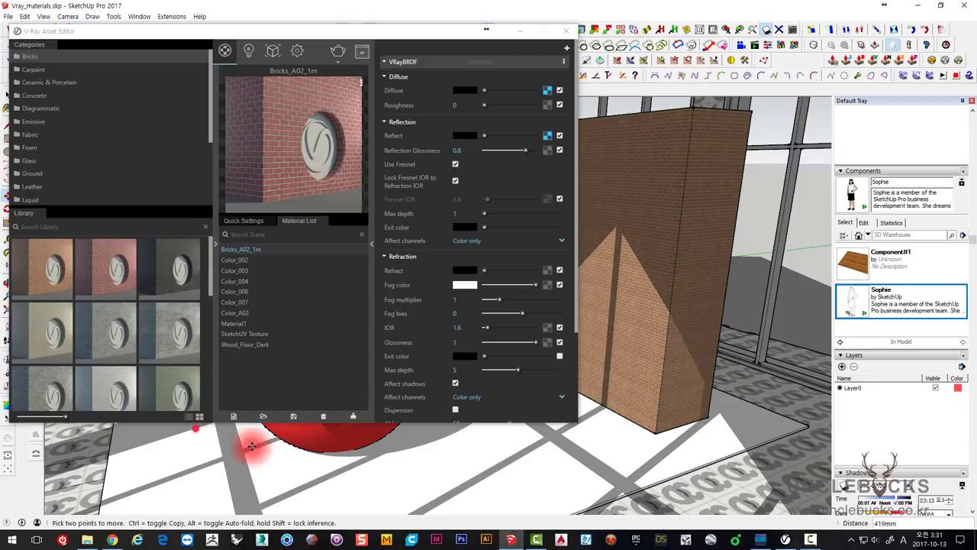
click(564, 32)
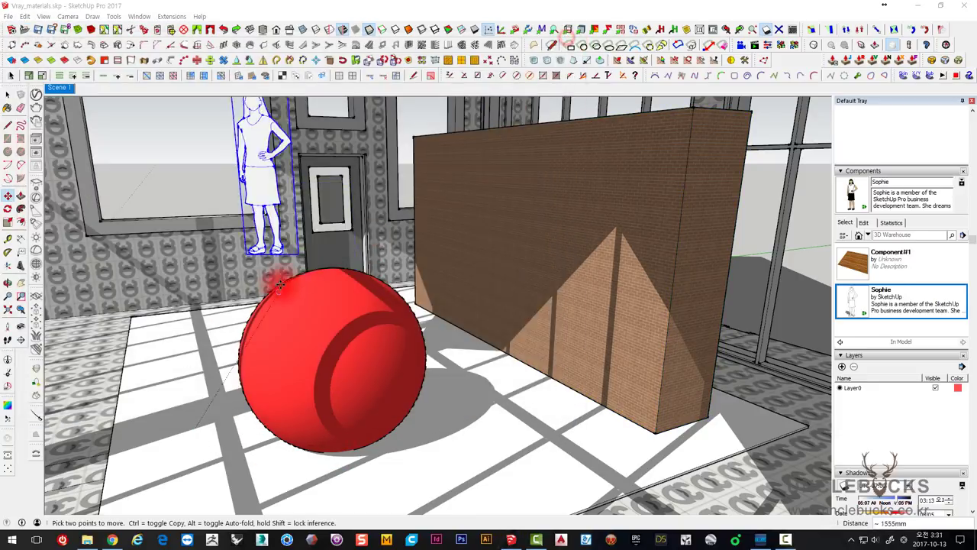
click(497, 403)
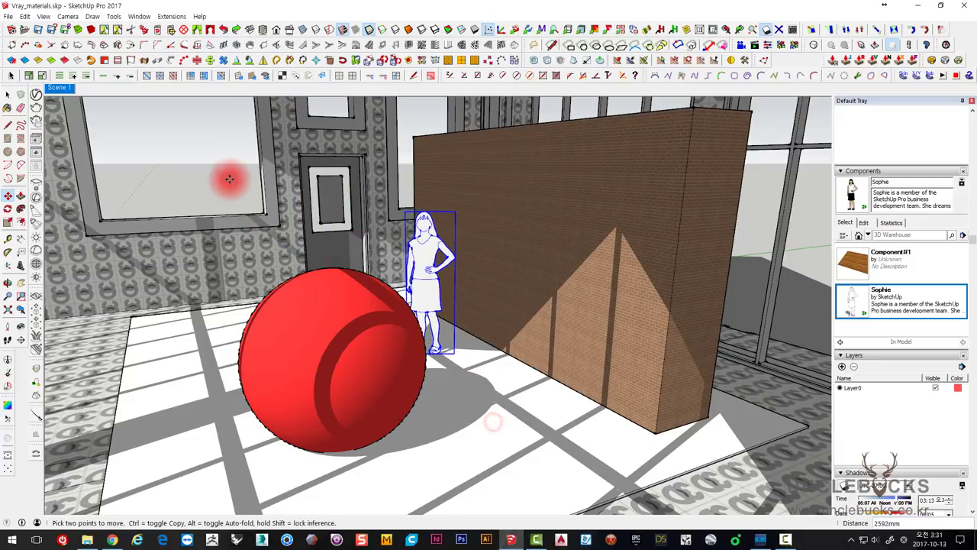
Step: Switch to the Select tool and reopen the V-Ray Asset Editor
click(14, 98)
click(665, 229)
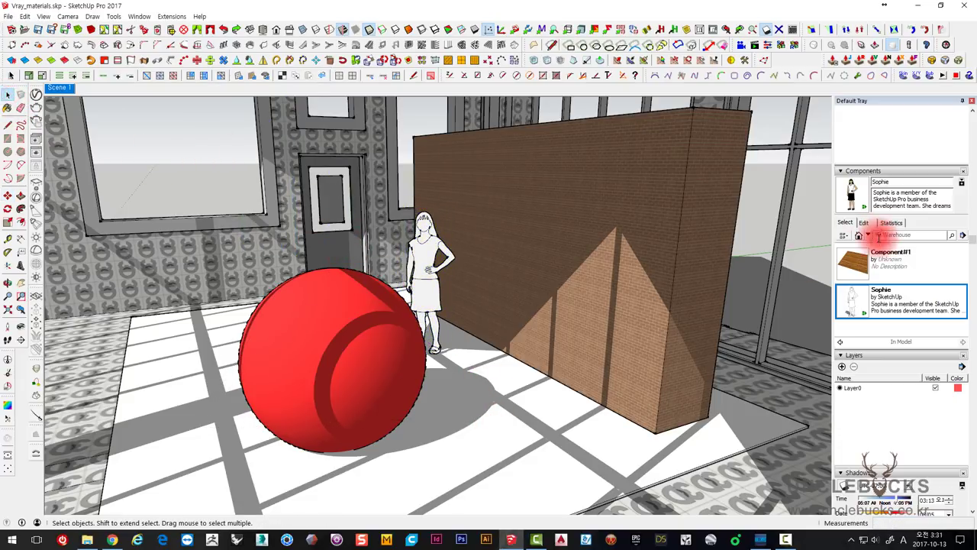
scroll(883, 262, up, 2)
scroll(887, 279, down, 2)
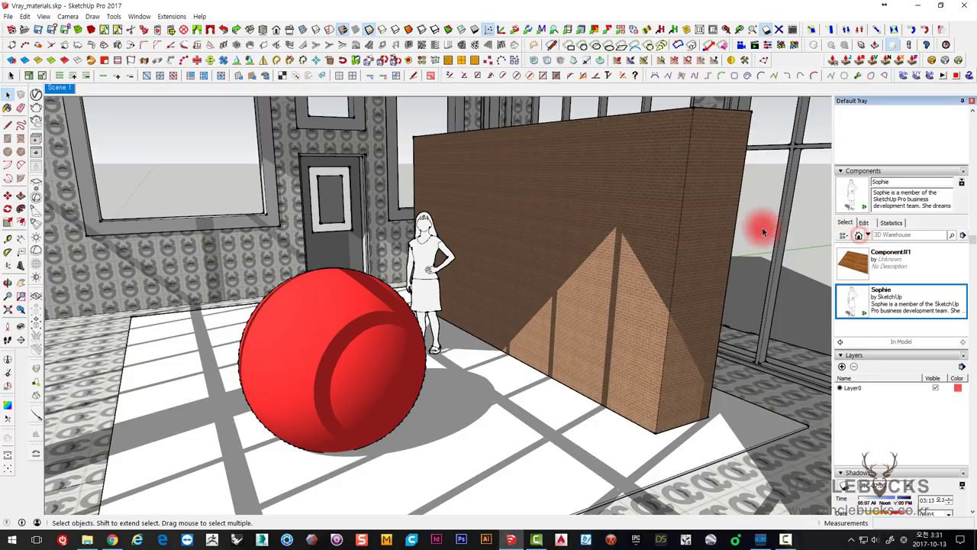
click(14, 98)
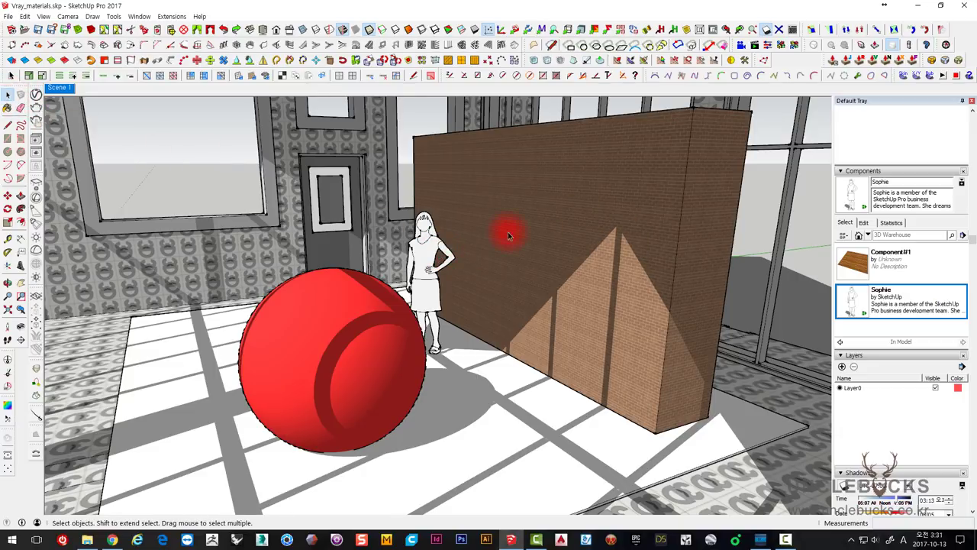
click(42, 96)
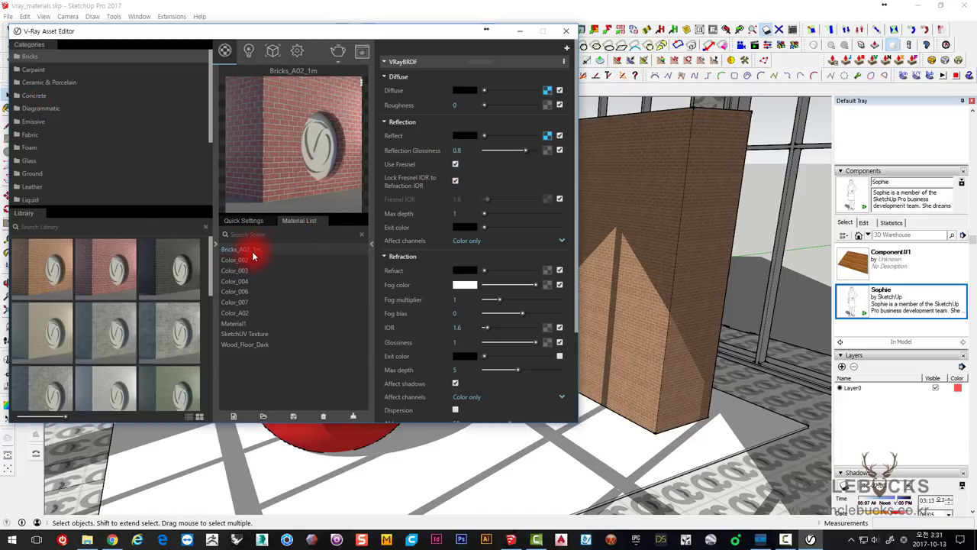
Step: Open the V-Ray Asset Editor, select the brick wall to show Bricks_A02_1m, and reposition the editor
click(510, 285)
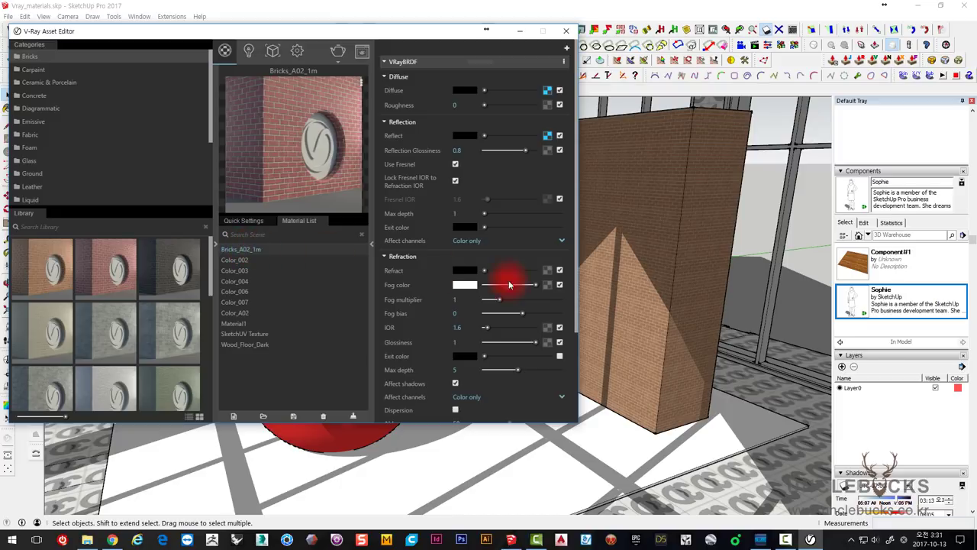
click(661, 238)
click(855, 171)
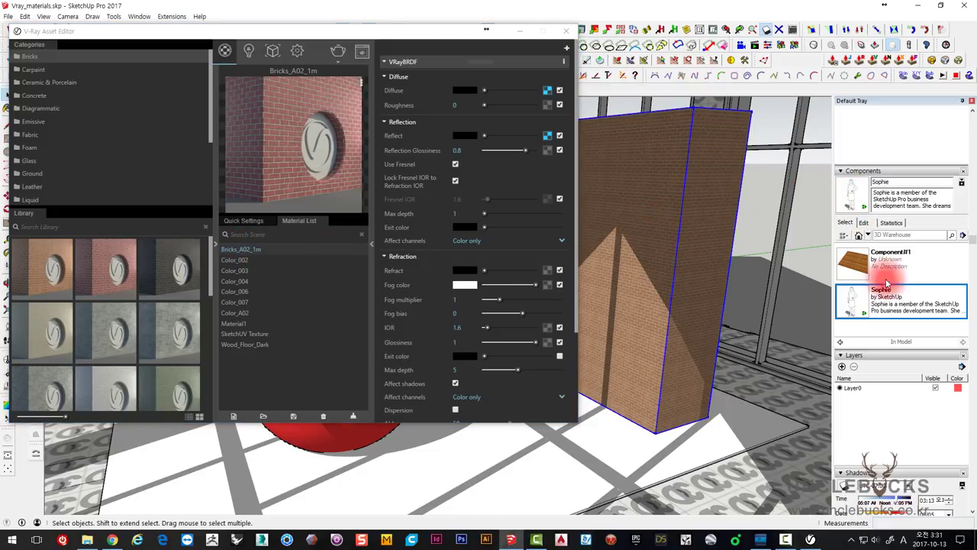
scroll(888, 300, down, 2)
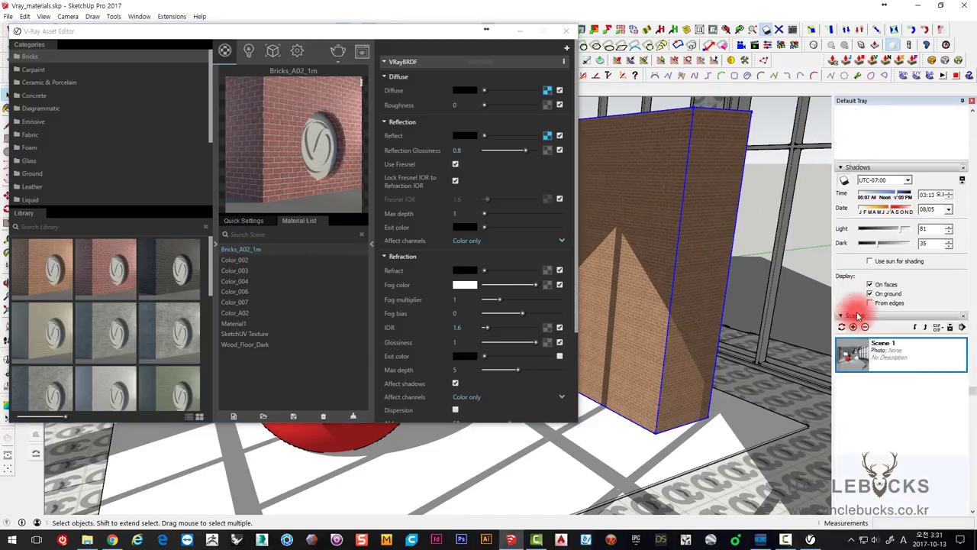
scroll(855, 315, down, 3)
scroll(855, 315, up, 3)
scroll(857, 312, up, 3)
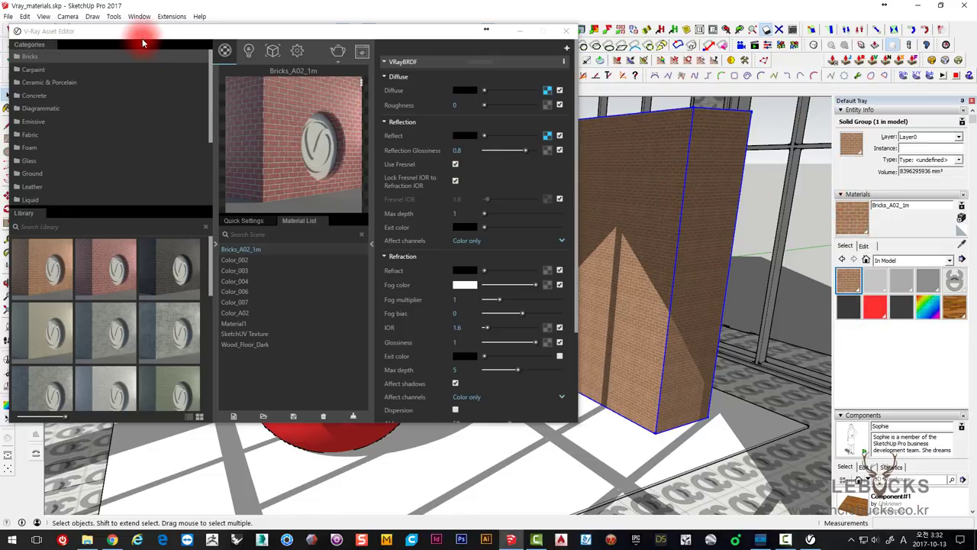
drag(142, 42, 181, 58)
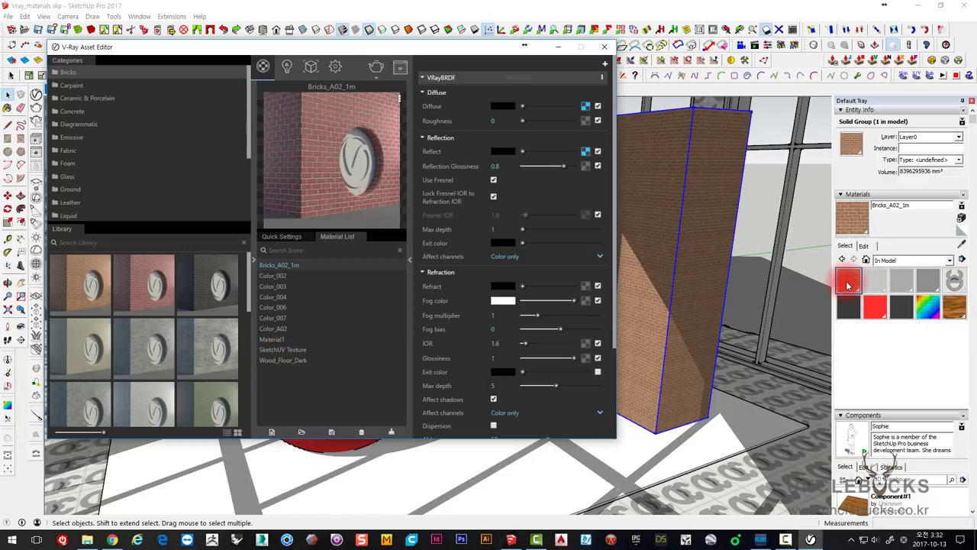
Step: Resize the Bricks_A02_1m texture to 1000mm by 1000mm, then minimize the V-Ray Asset Editor
click(864, 246)
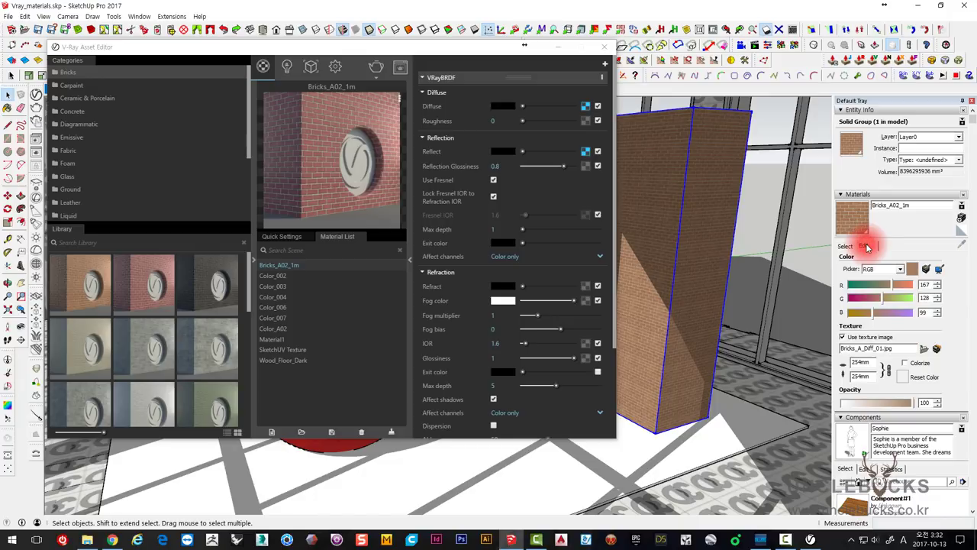
click(844, 245)
click(864, 246)
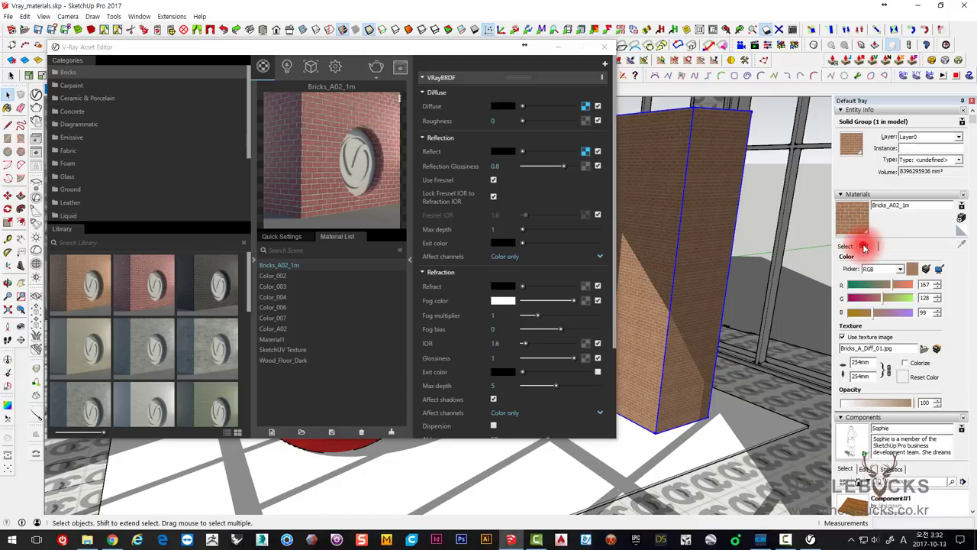
double_click(859, 362)
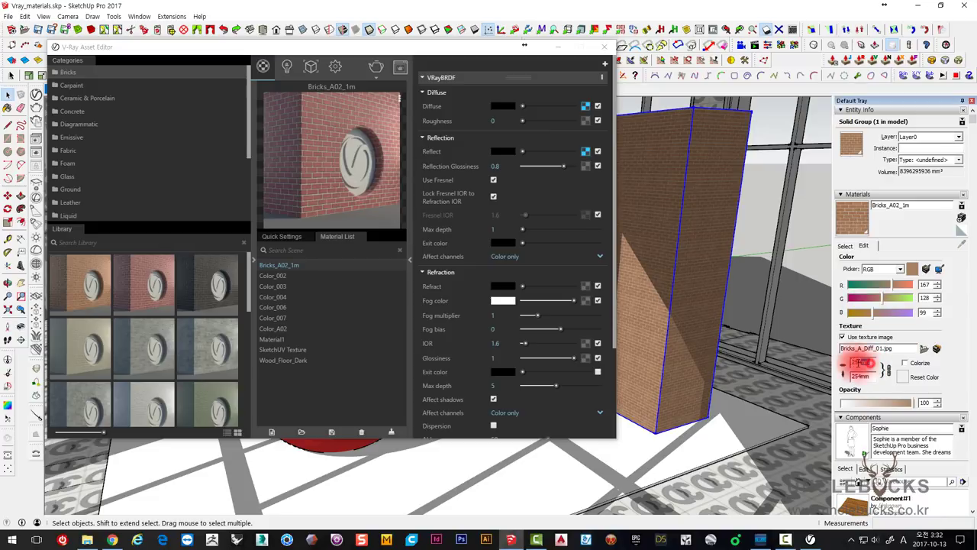
double_click(863, 364)
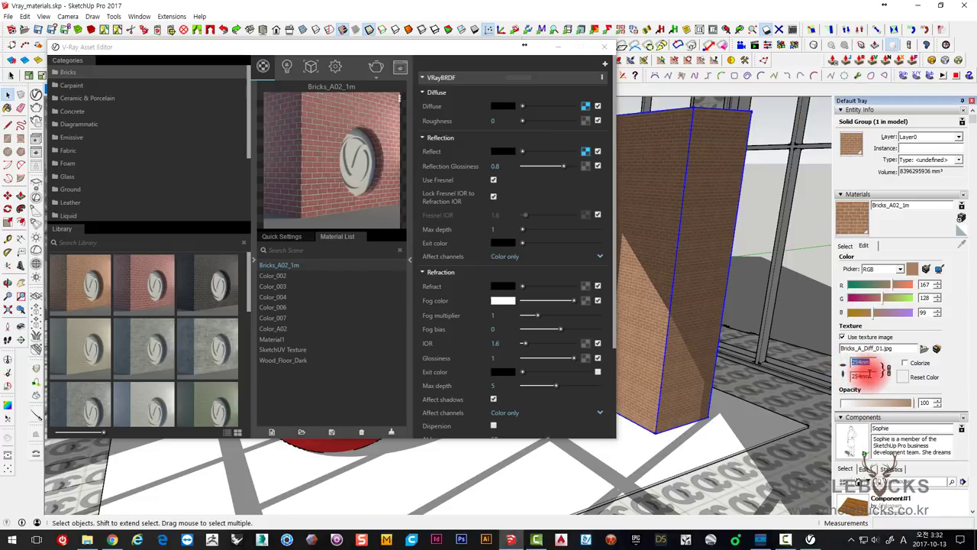
double_click(862, 376)
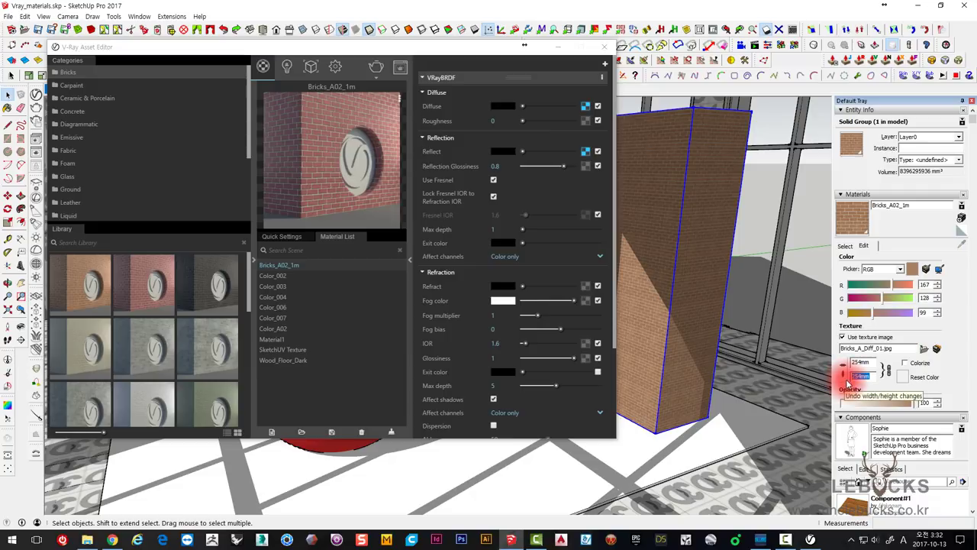
double_click(863, 363)
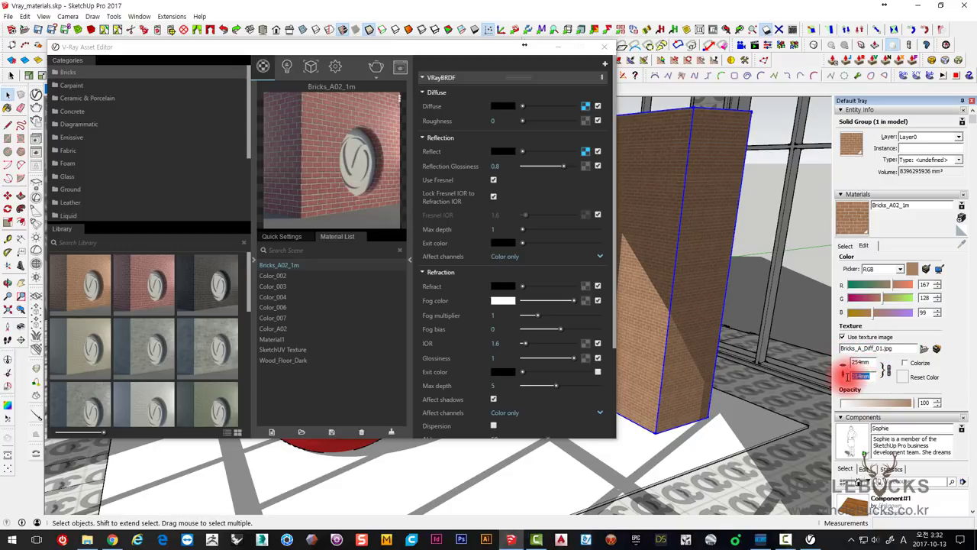
click(855, 362)
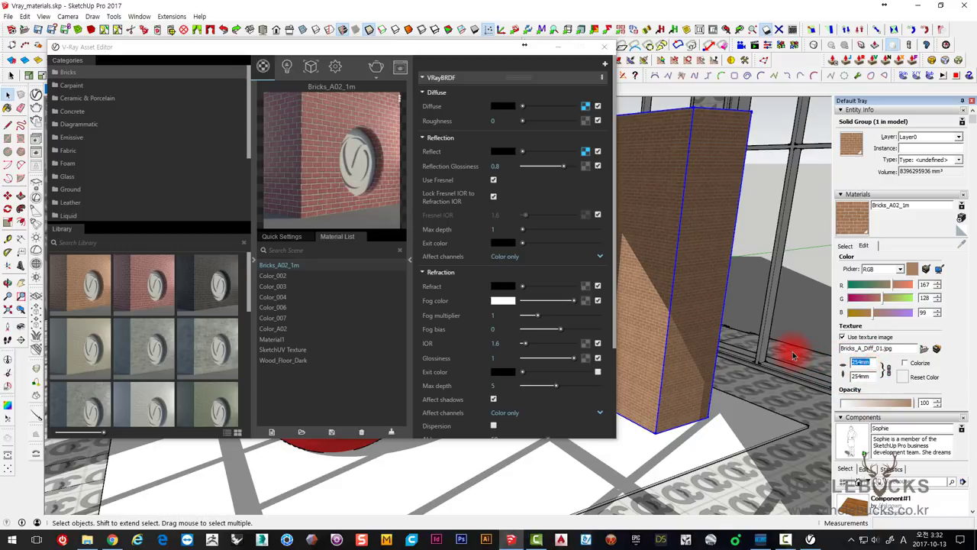
text(100)
key(Return)
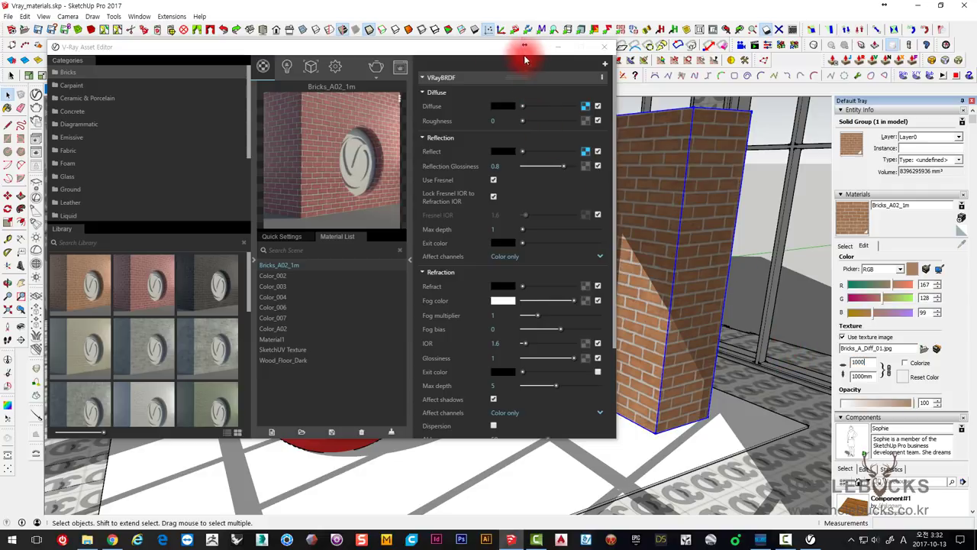
drag(463, 47, 416, 99)
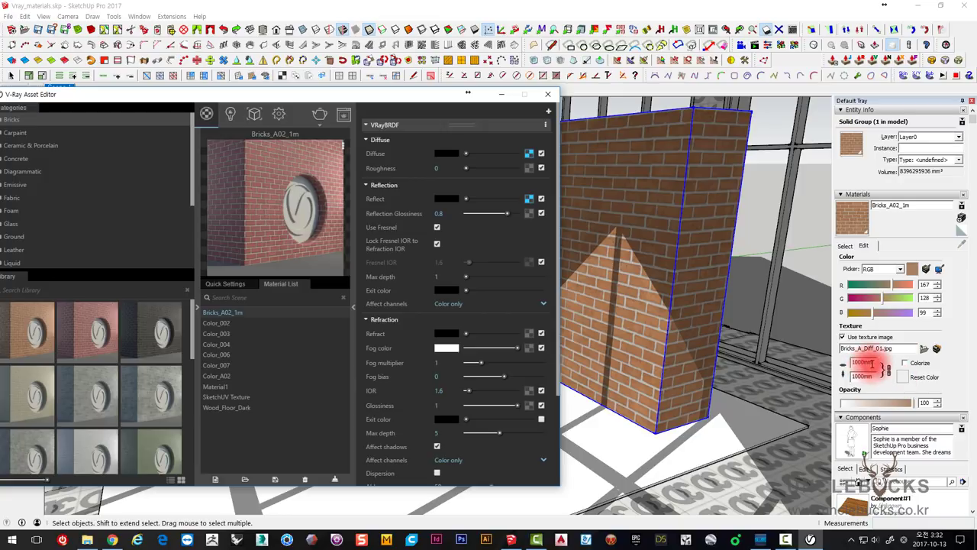
click(496, 96)
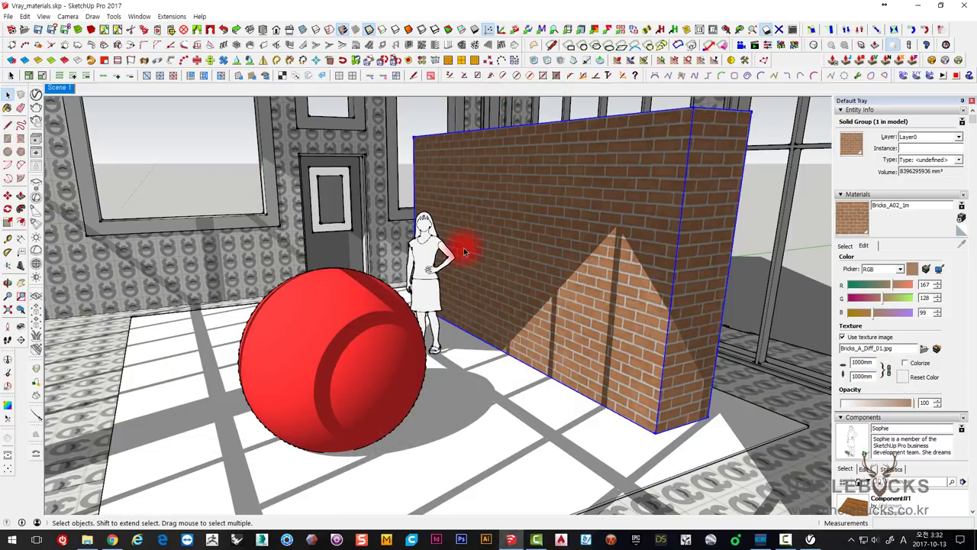
Step: Deselect the wall, run a V-Ray test render of the brick scene, then close the render windows
click(203, 167)
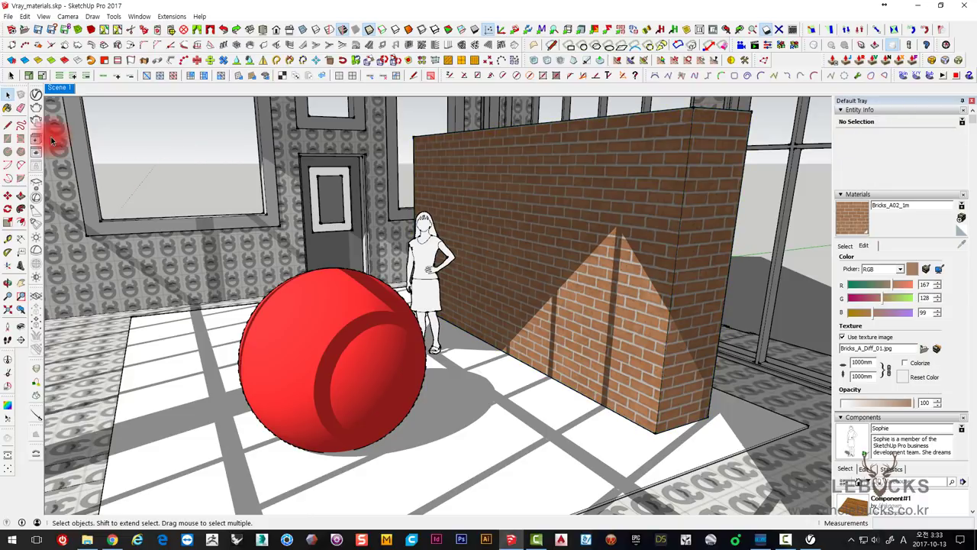
click(34, 109)
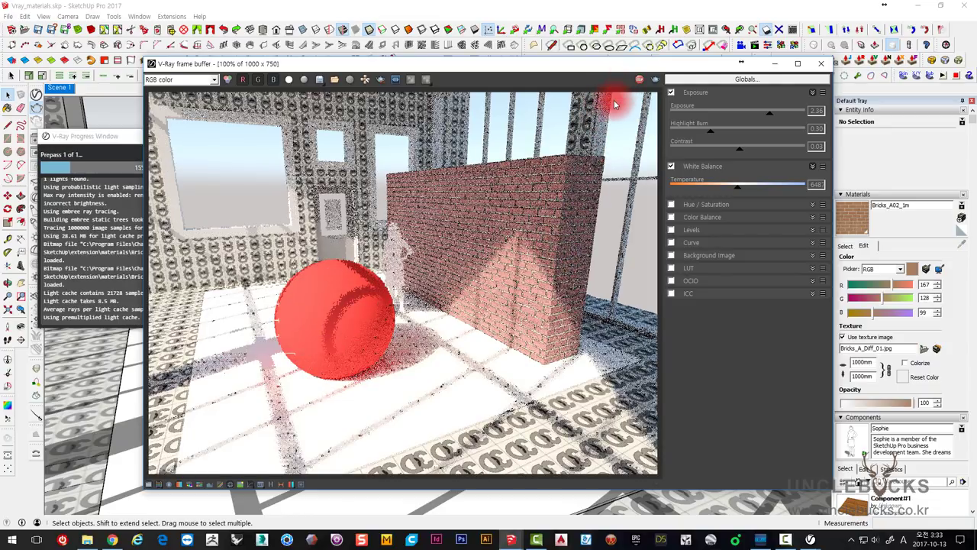
click(821, 64)
click(231, 137)
click(36, 94)
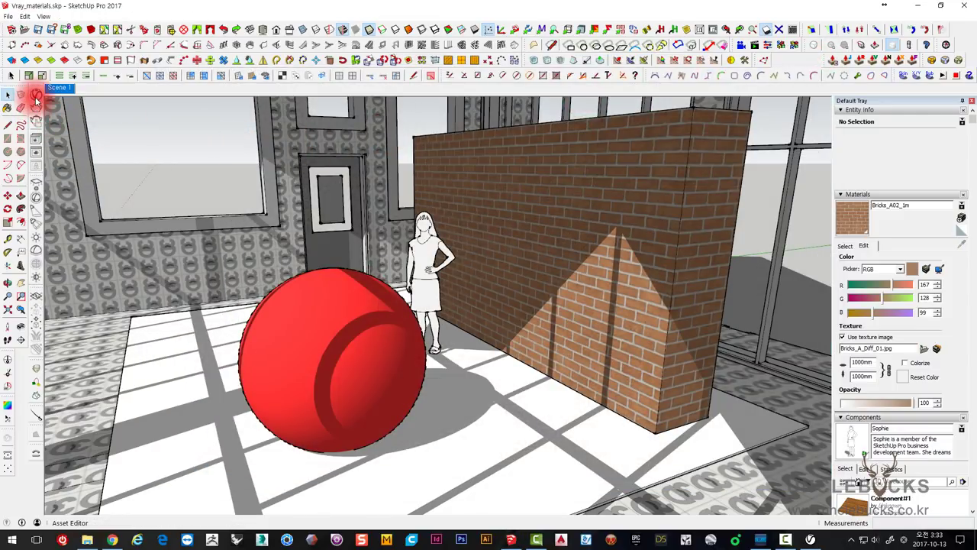
drag(431, 109, 406, 84)
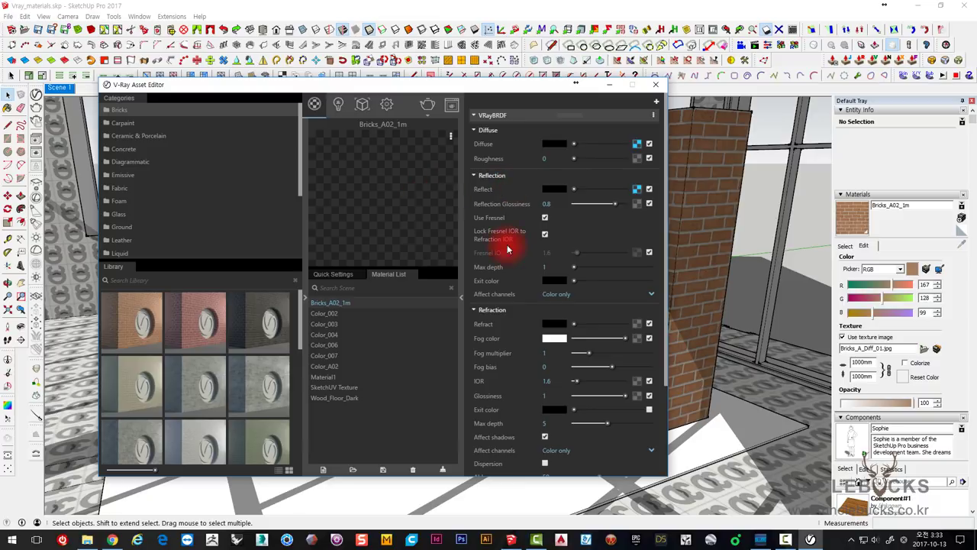
mouse_move(503, 295)
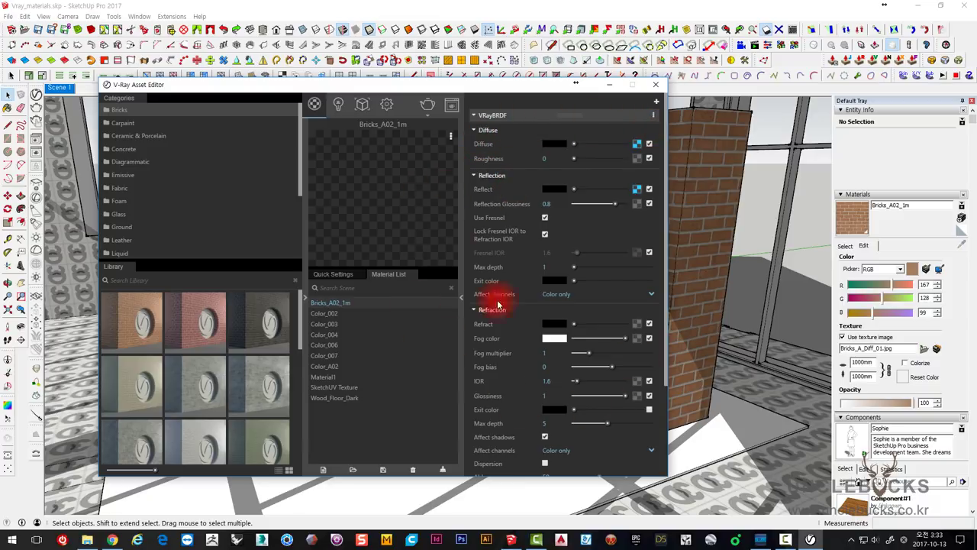
drag(625, 477, 619, 507)
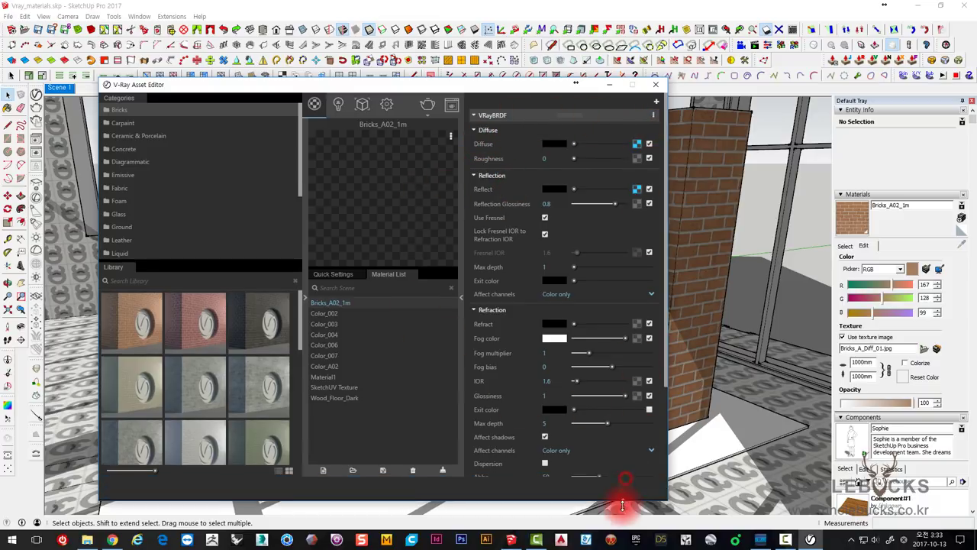
drag(491, 78, 463, 25)
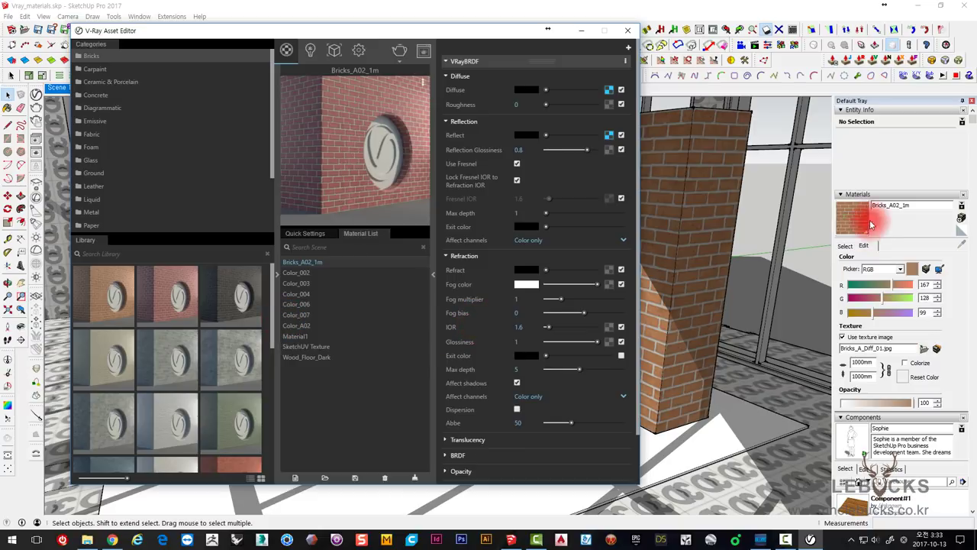
drag(485, 36, 471, 34)
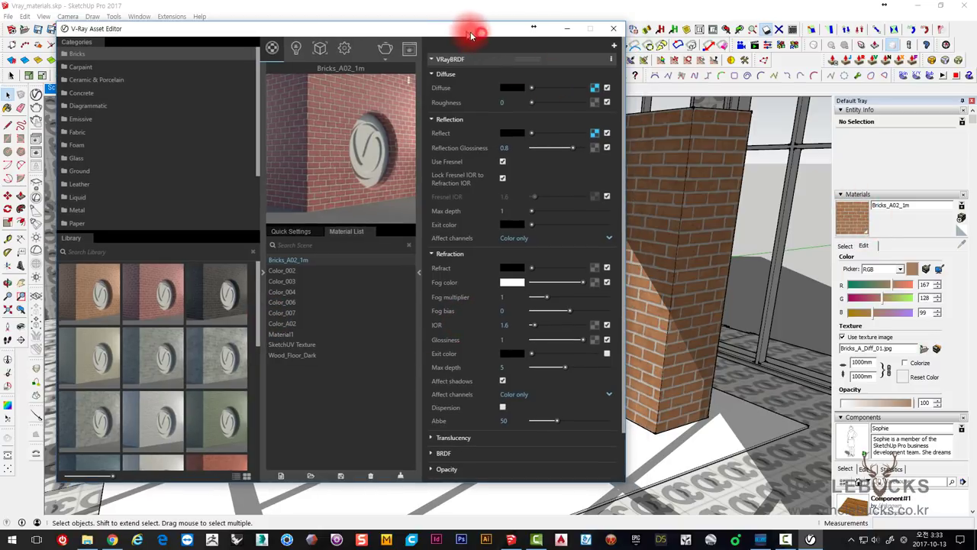
click(850, 255)
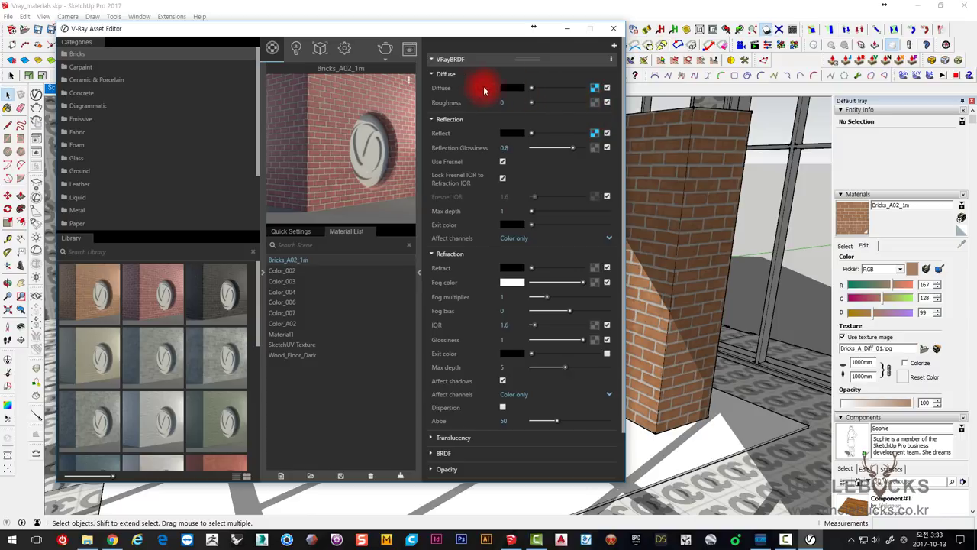
drag(853, 221, 631, 157)
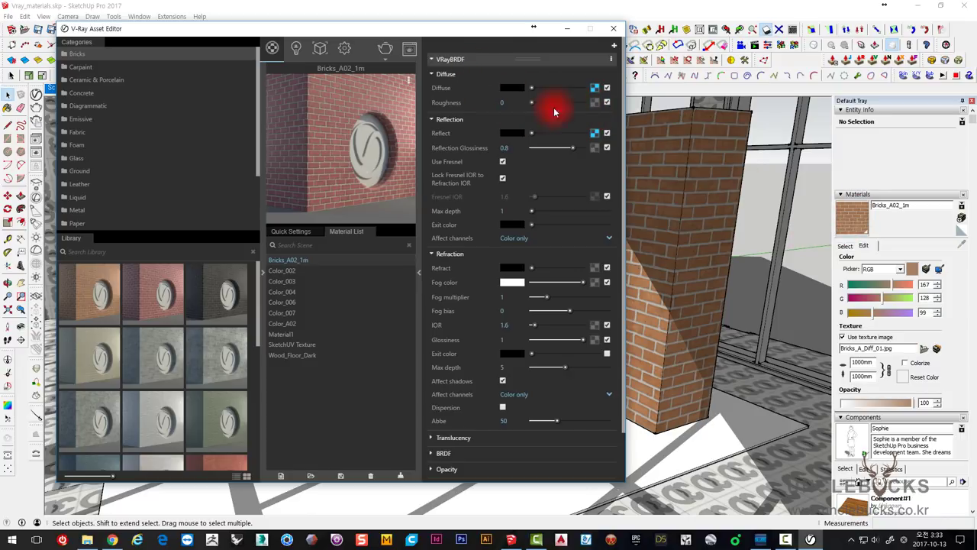
mouse_move(554, 112)
mouse_down()
mouse_move(714, 281)
mouse_move(329, 310)
mouse_move(320, 291)
mouse_up()
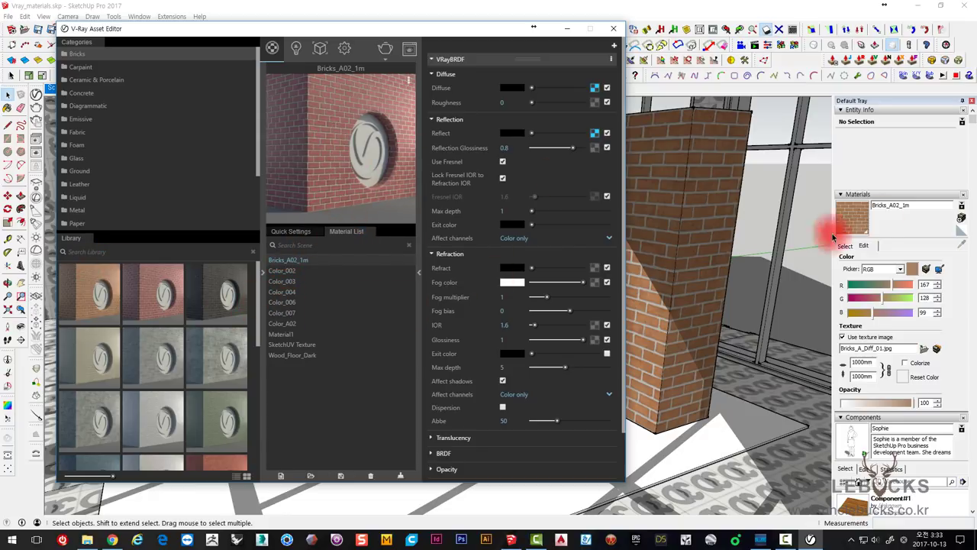
click(477, 300)
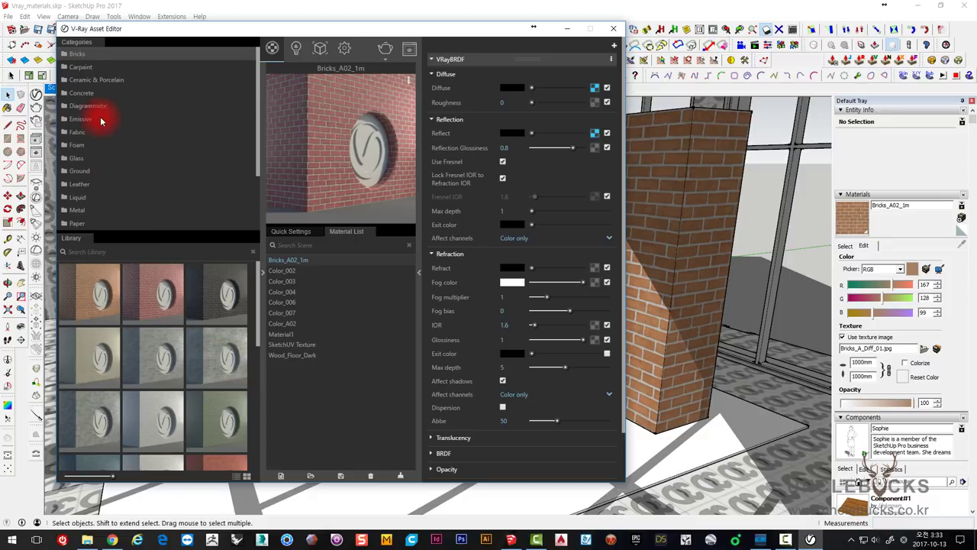
Step: Show the Liquid library materials in the Asset Editor and reposition the editor window
scroll(80, 91, down, 1)
scroll(80, 92, down, 3)
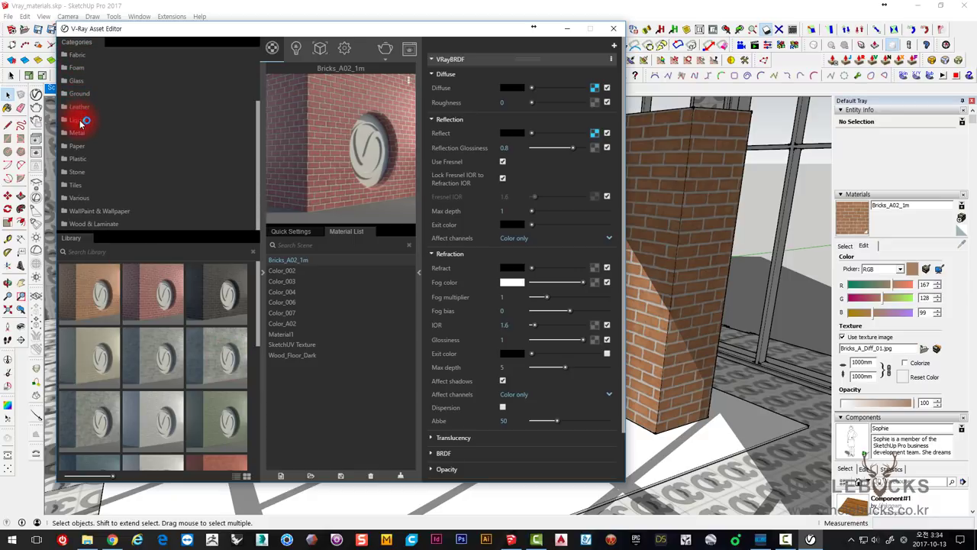
click(82, 122)
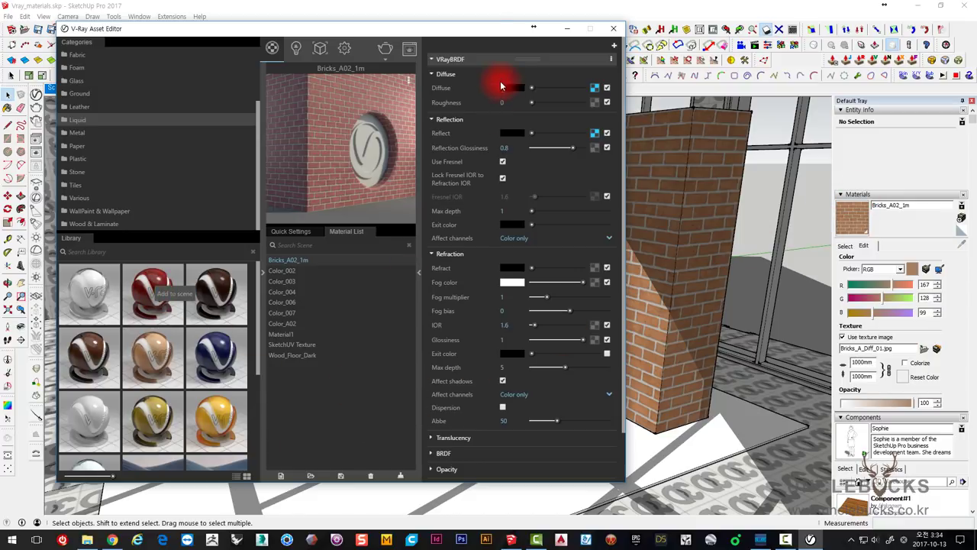
mouse_move(476, 23)
mouse_down()
mouse_move(430, 38)
mouse_move(425, 28)
mouse_up()
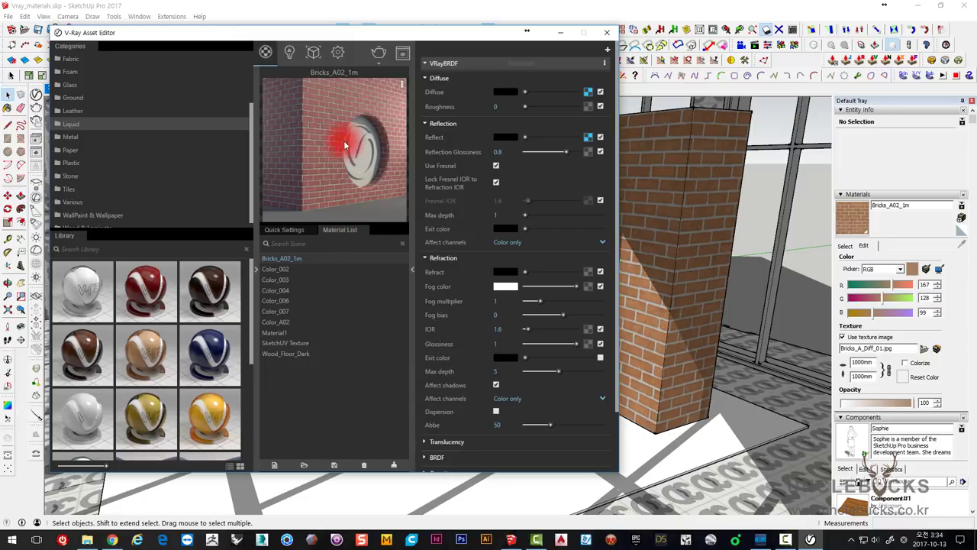
drag(308, 35, 300, 35)
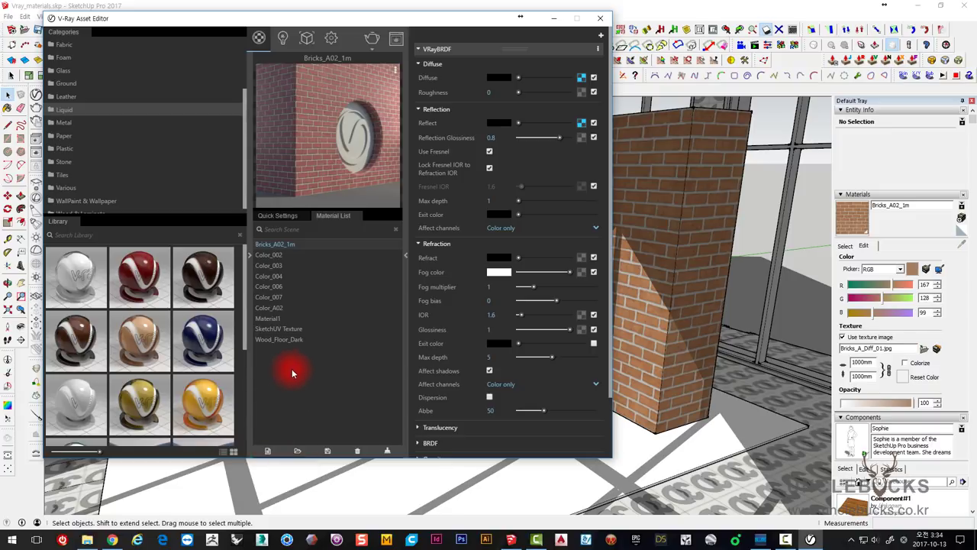
Step: Send the asset editor behind the model view, reopen it briefly, then bring the model back in front
click(845, 245)
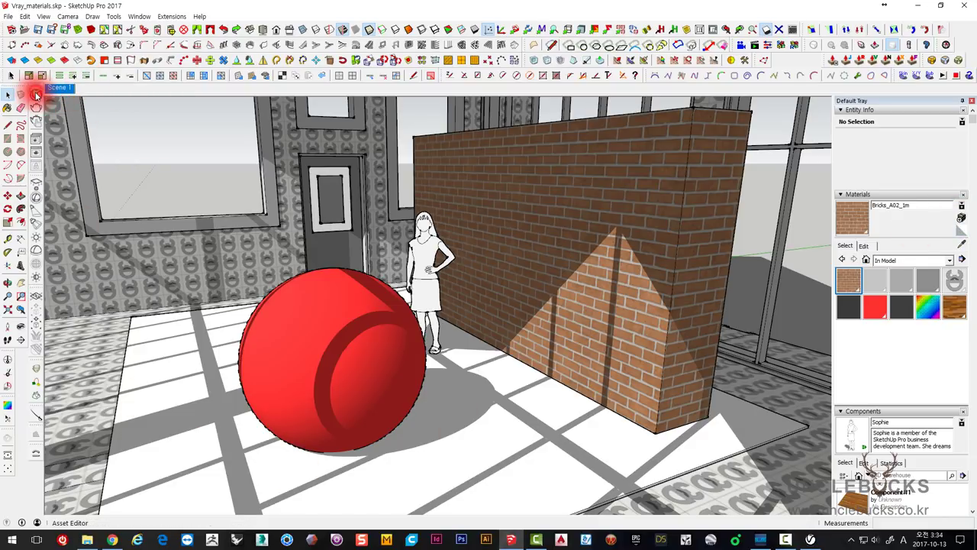
click(36, 95)
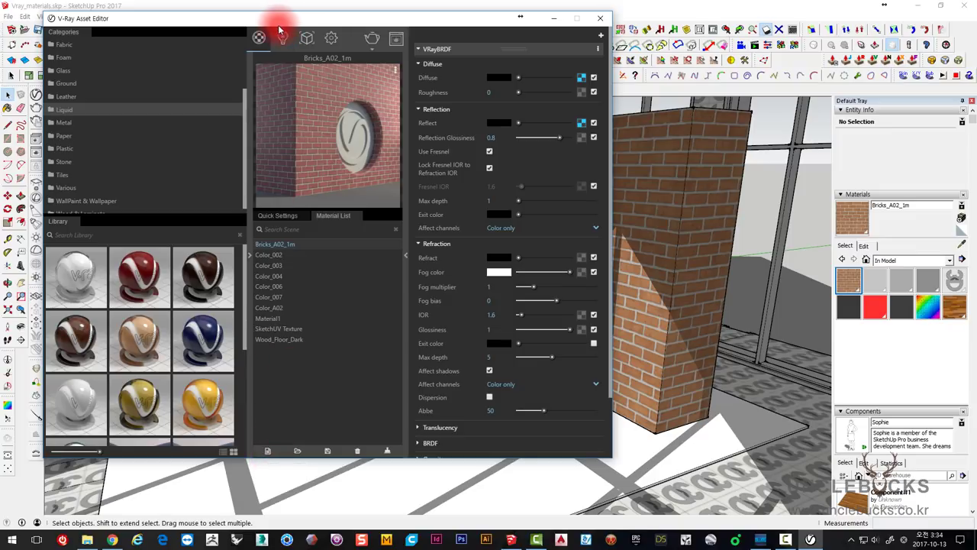
mouse_move(281, 18)
mouse_down()
mouse_move(301, 61)
mouse_move(300, 44)
mouse_up()
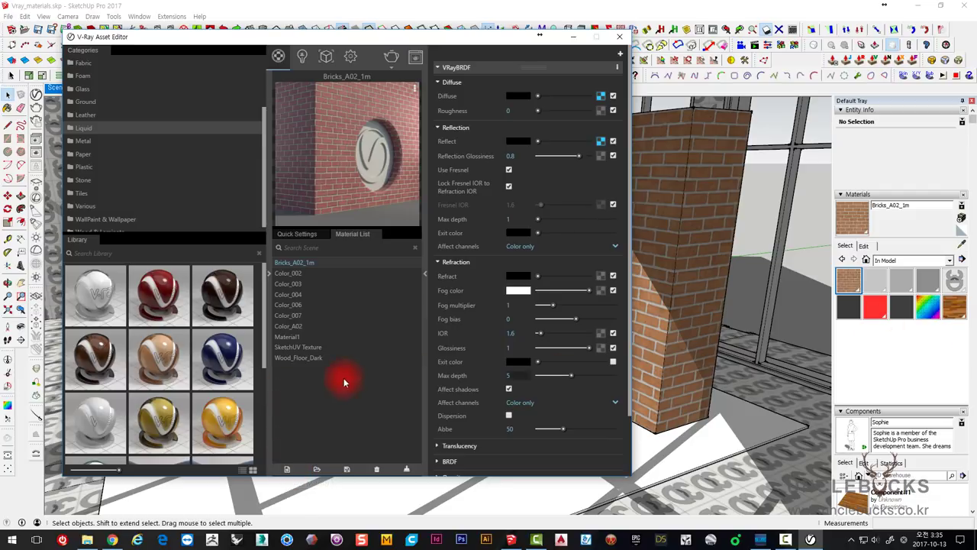
click(882, 369)
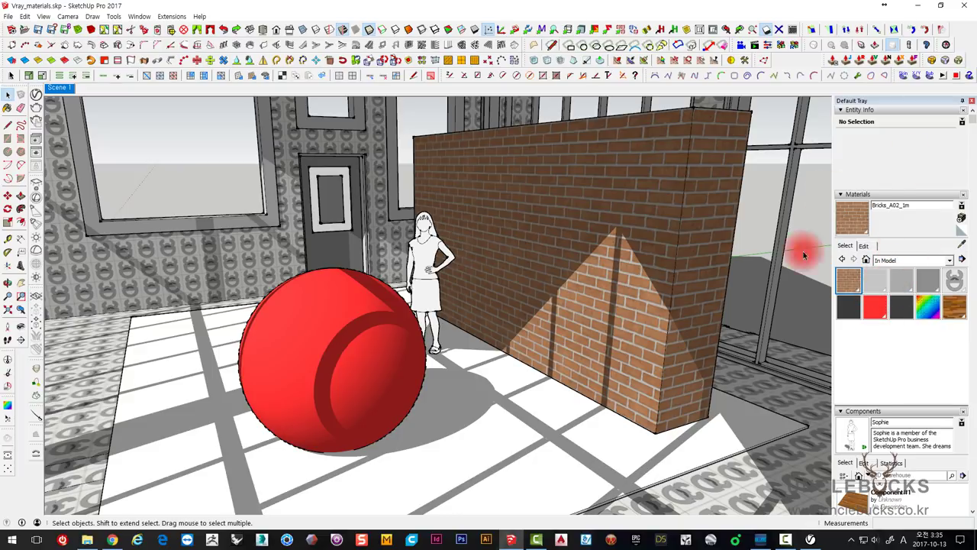
Step: Pick Bricks_A02_1m in the Materials tray and create Material2 as a new brick material from it
click(875, 284)
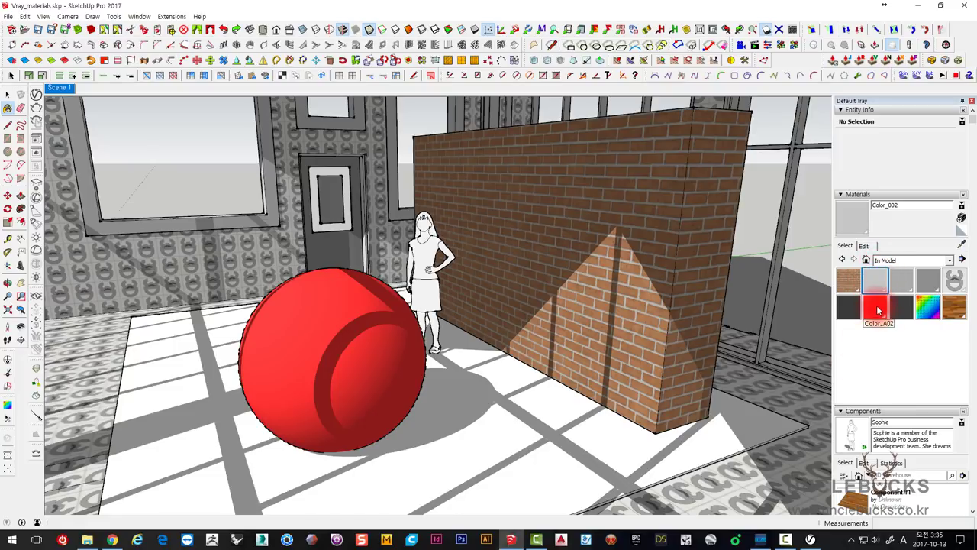
click(849, 283)
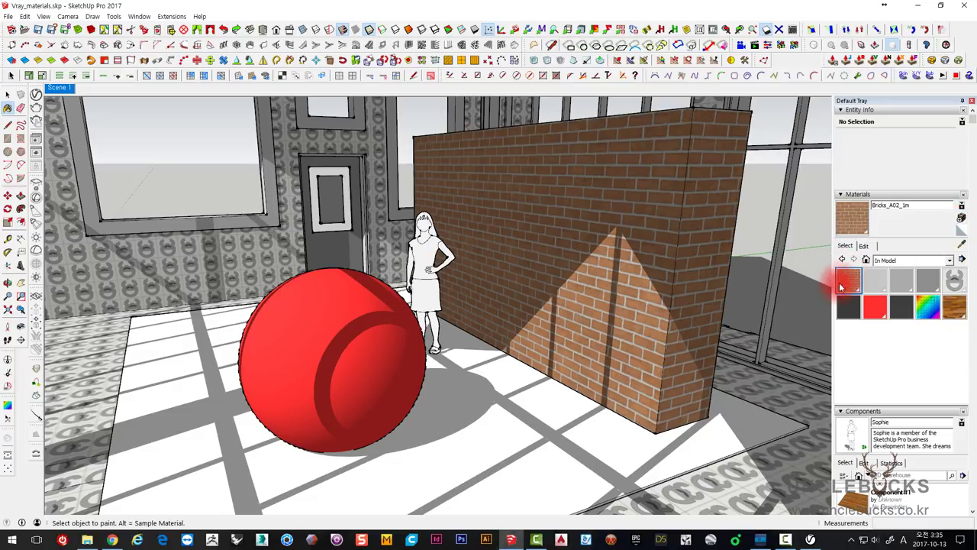
click(960, 219)
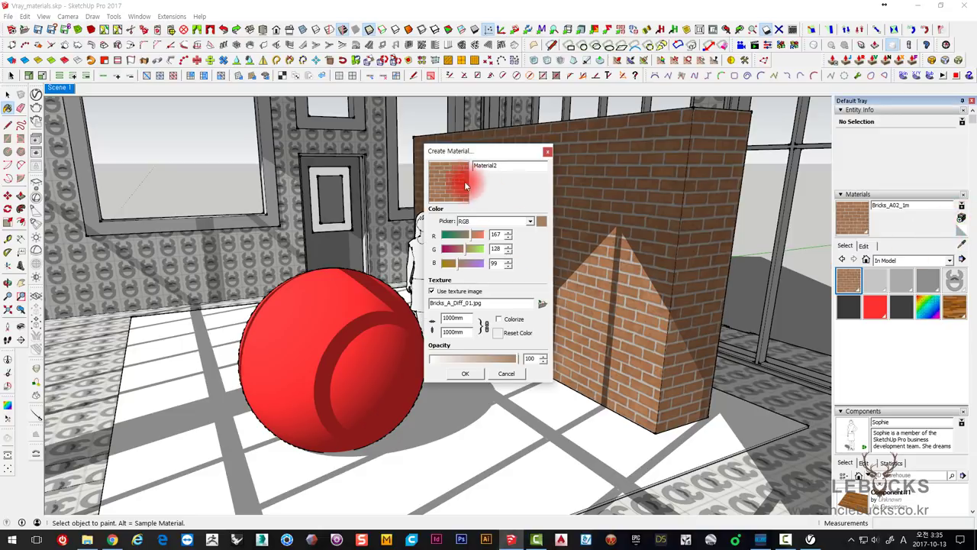
click(465, 372)
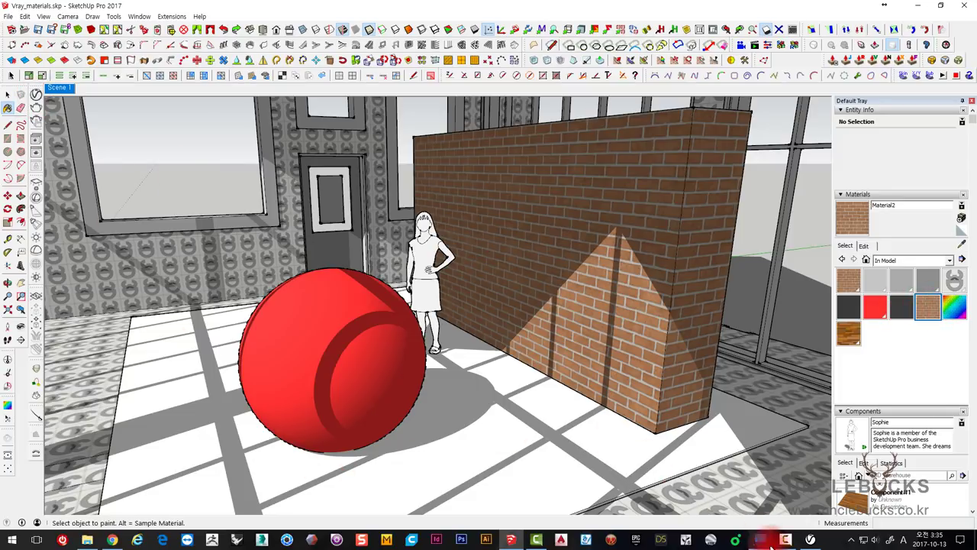
Step: In the Asset Editor, compare Material2's settings with those of Bricks_A02_1m
click(810, 540)
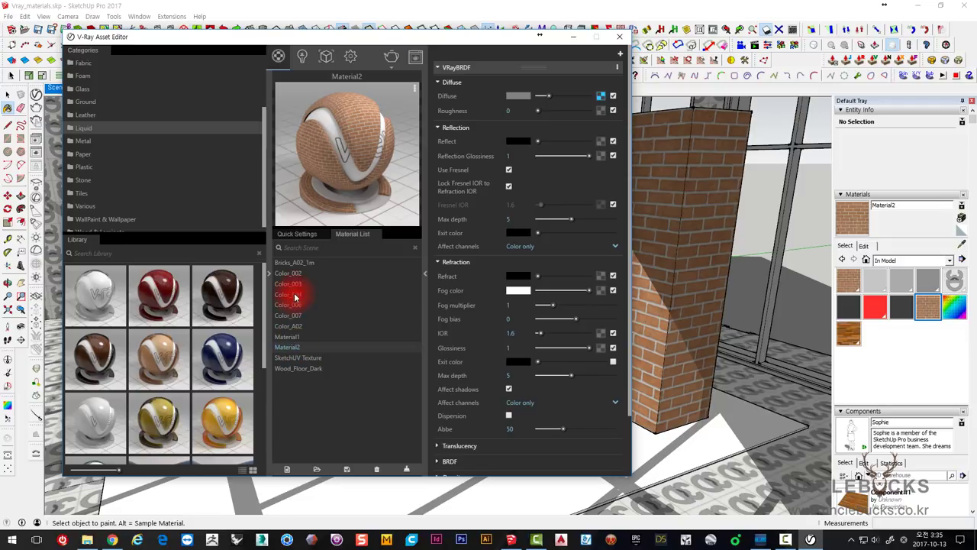
click(291, 263)
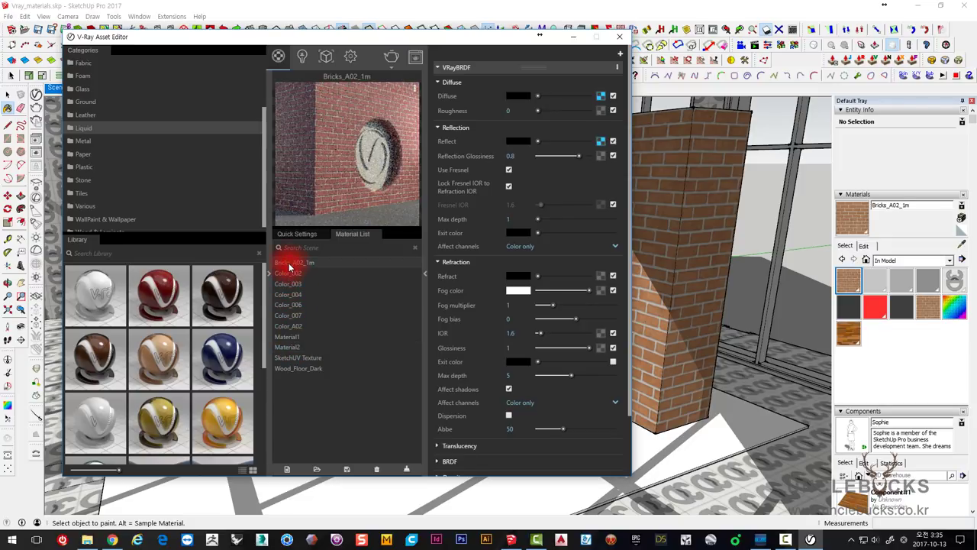
click(293, 348)
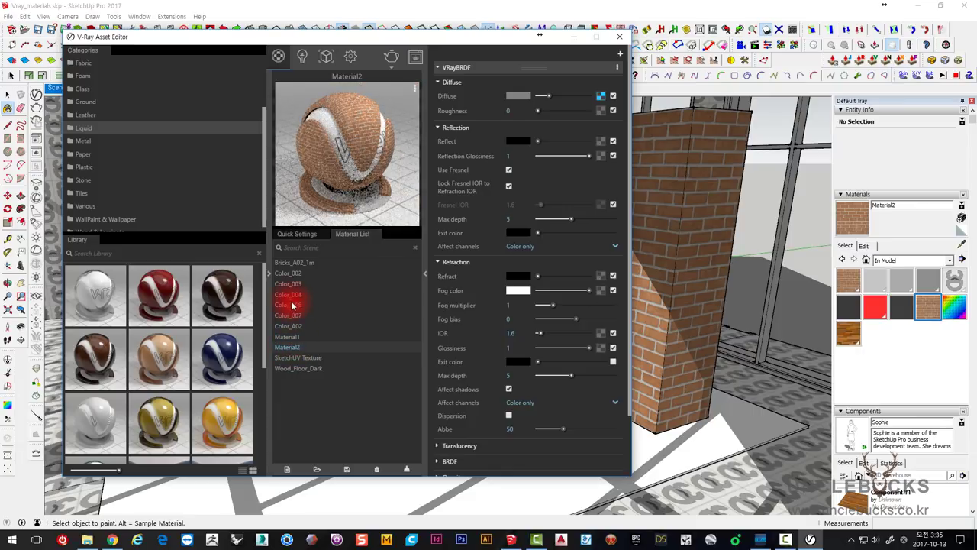
click(294, 264)
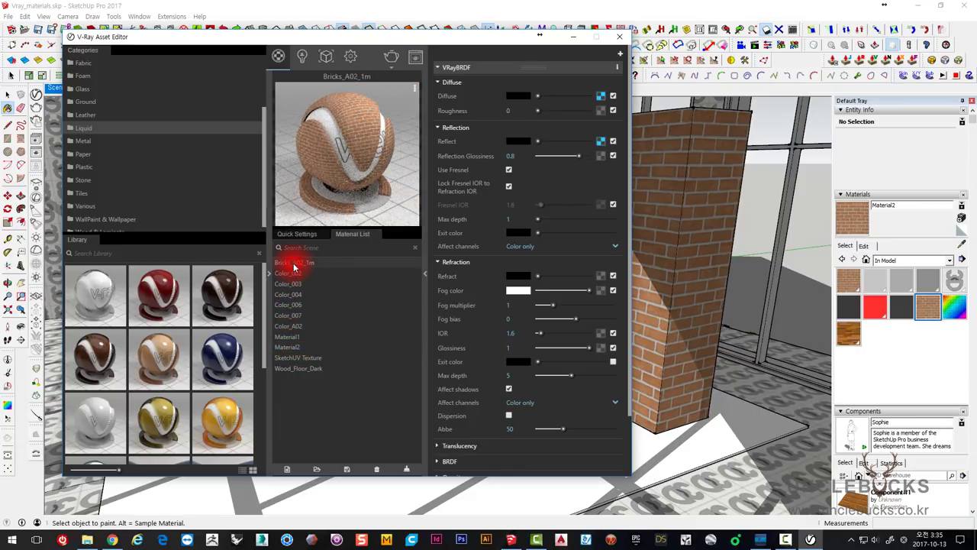
click(288, 350)
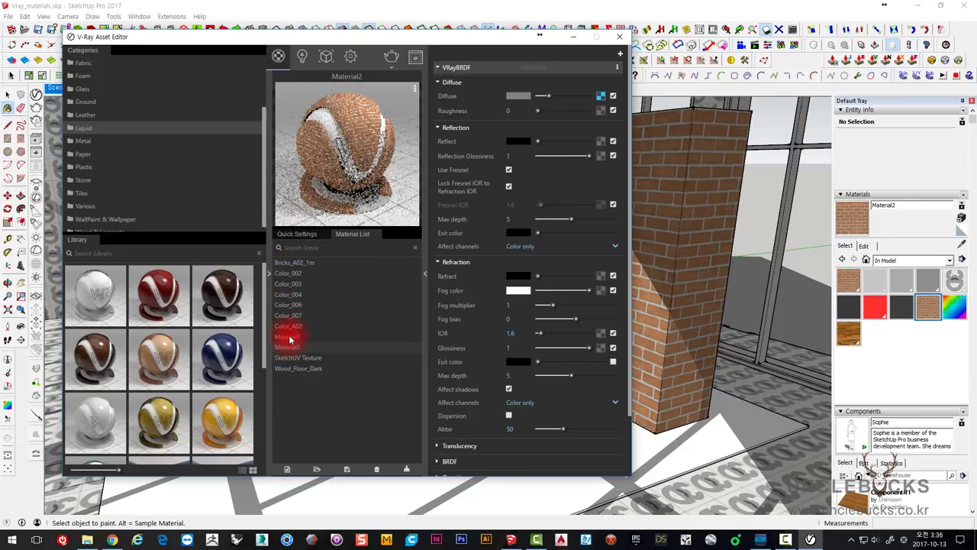
click(292, 264)
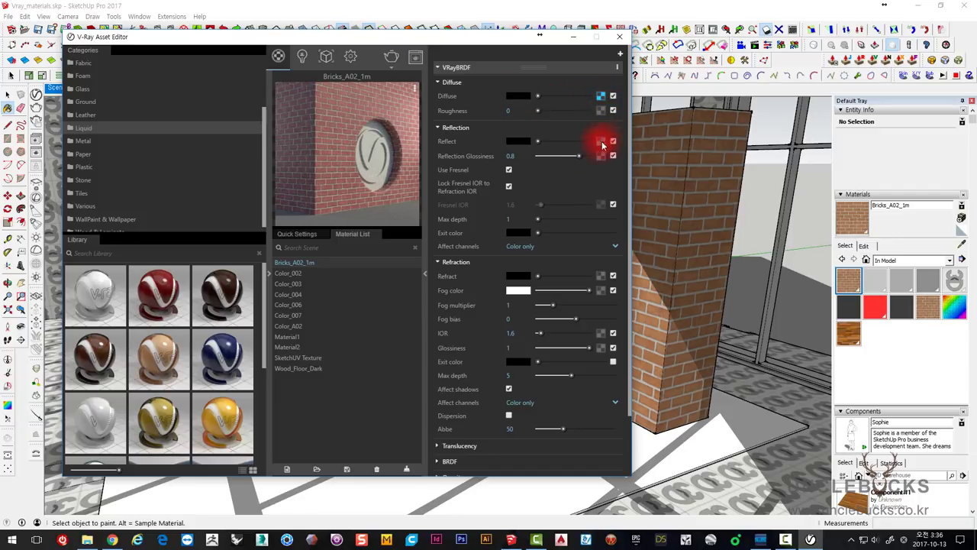
click(297, 348)
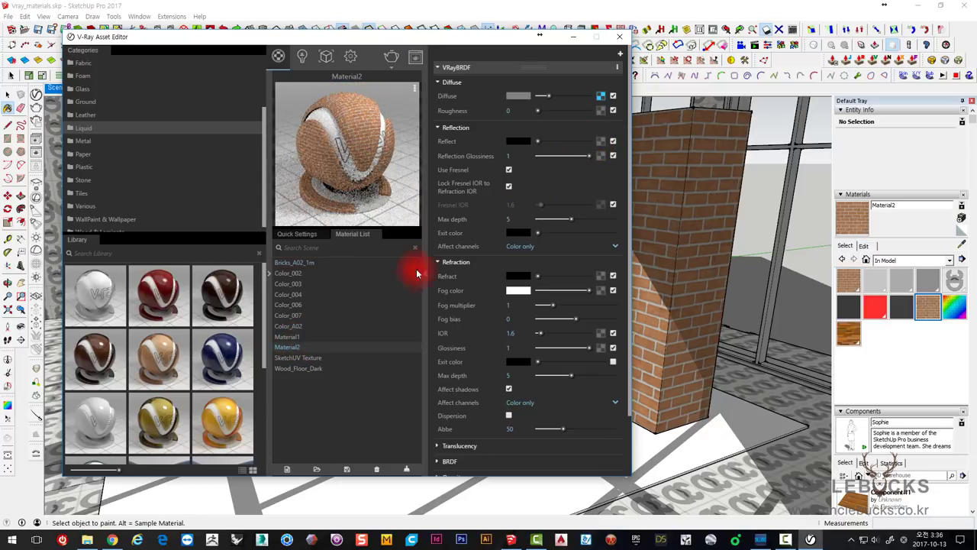
click(296, 263)
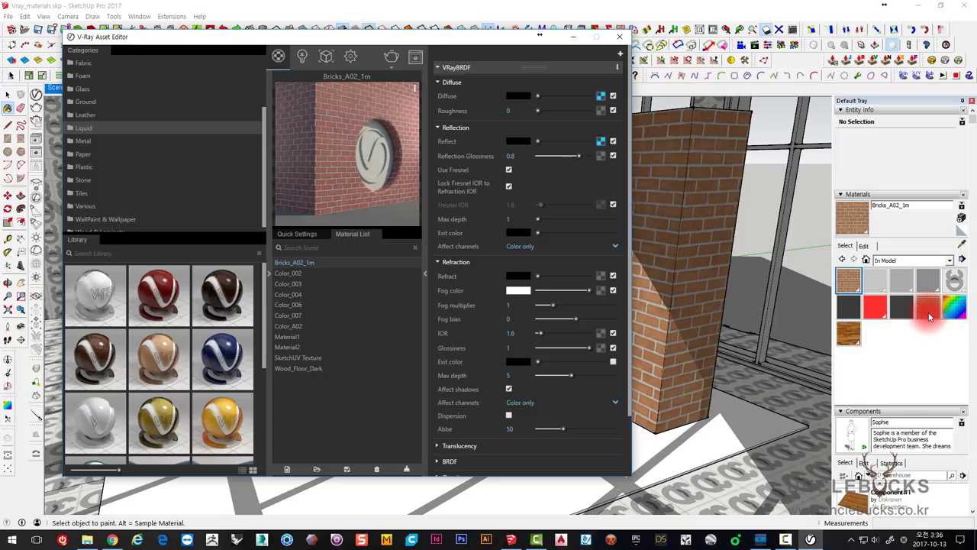
Step: Make Material2 the current material and expand its Opacity and Maps rollouts
click(929, 306)
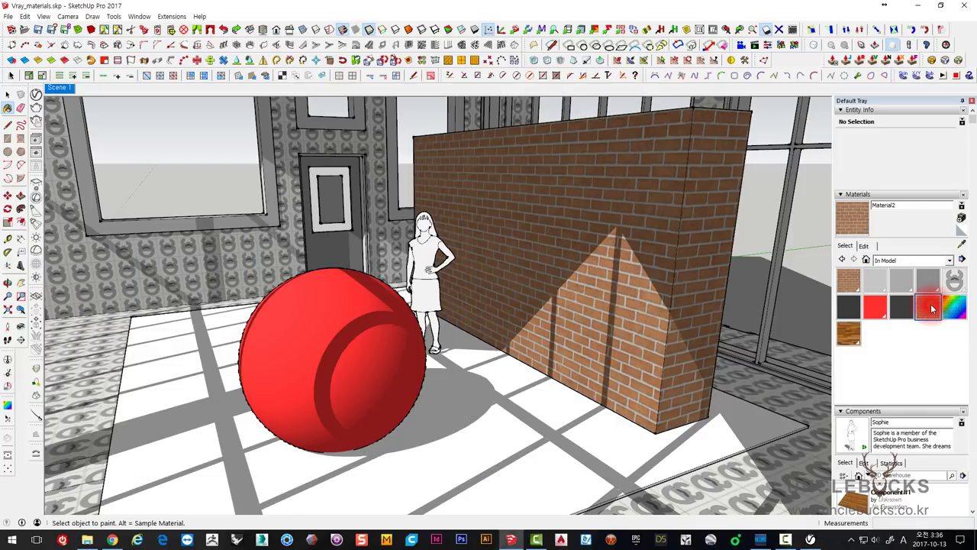
click(810, 540)
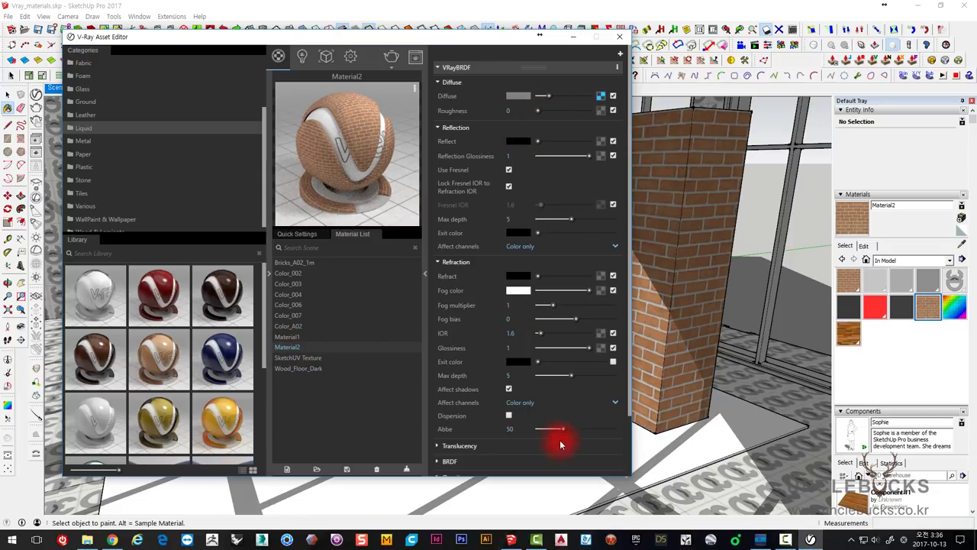
scroll(473, 451, down, 2)
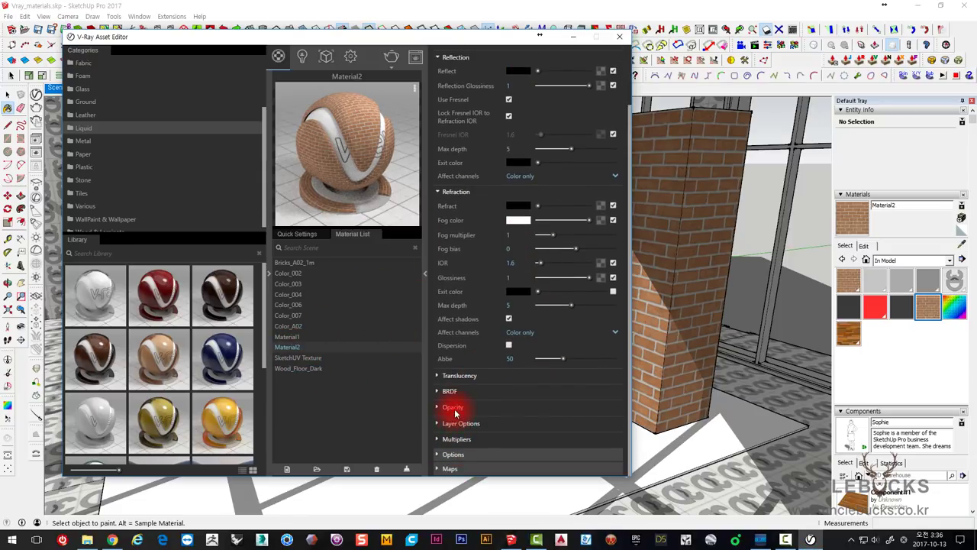
click(454, 409)
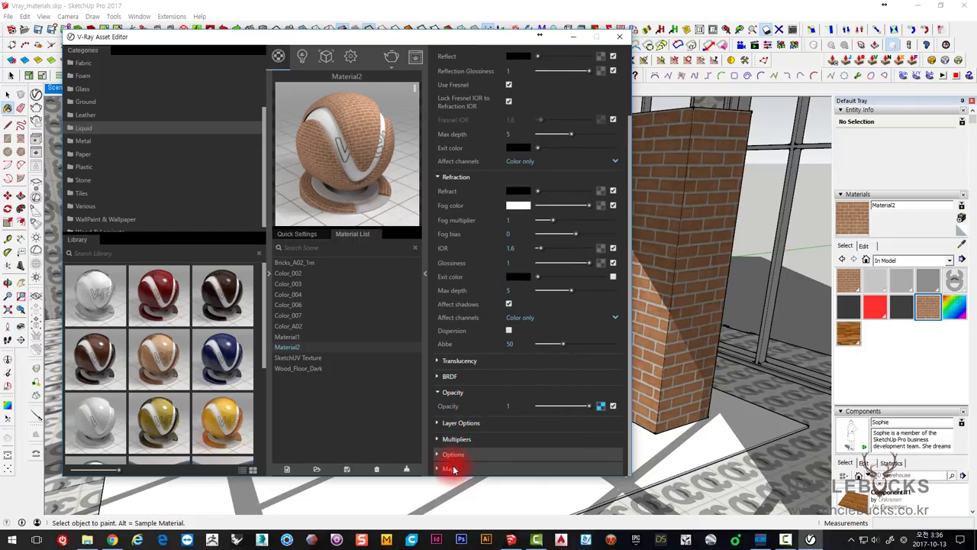
click(454, 468)
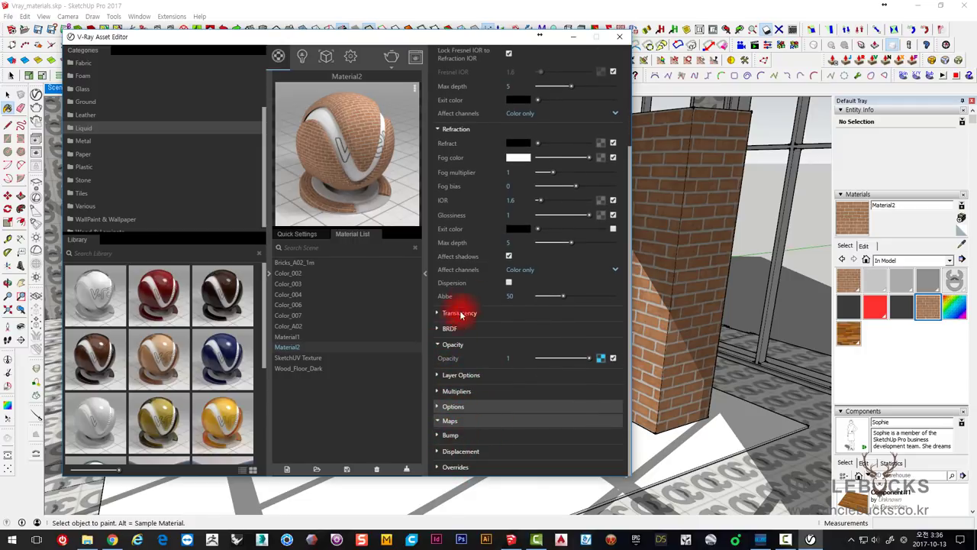
scroll(489, 336, up, 4)
scroll(527, 305, up, 1)
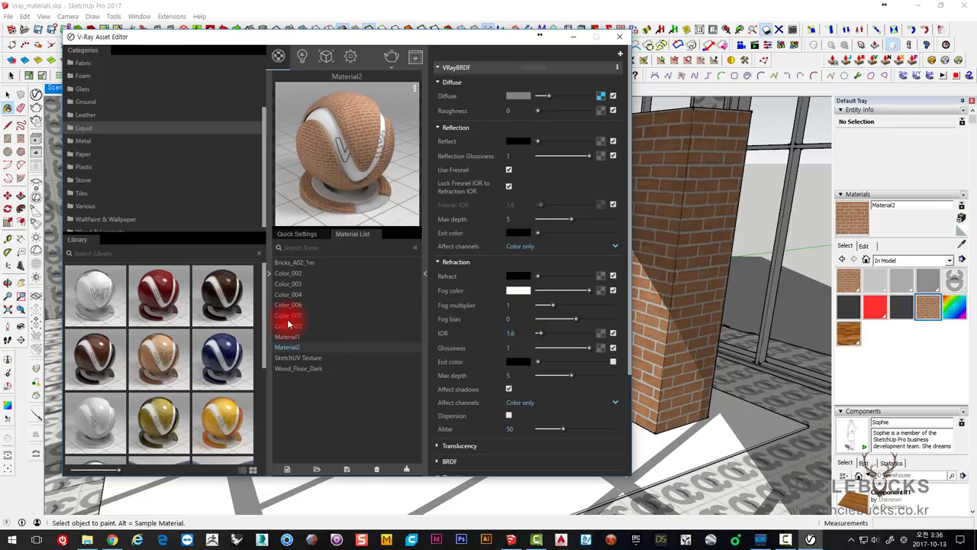
Step: Select Bricks_A02_1m and inspect its Bump, Displacement and Overrides map rollouts, returning to the top
click(286, 262)
scroll(488, 359, down, 2)
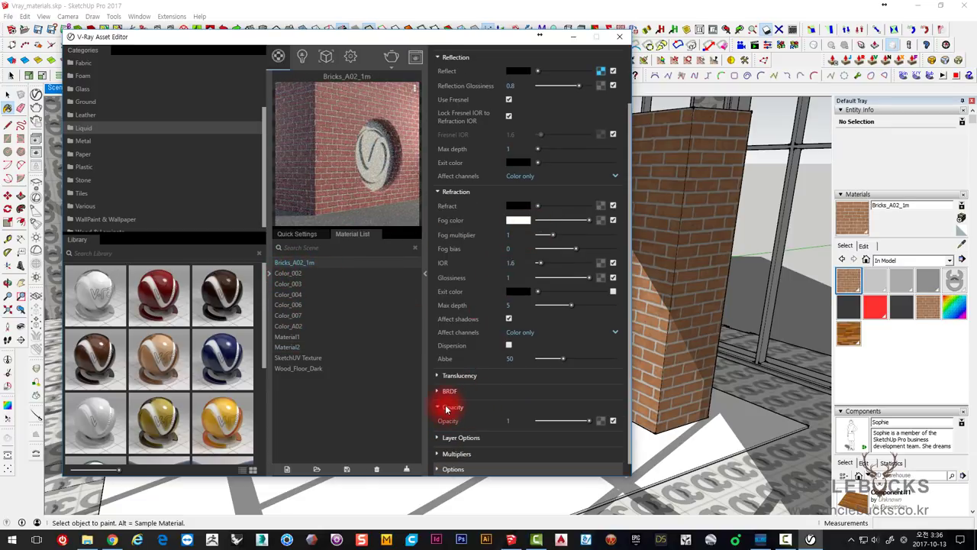
scroll(492, 419, down, 1)
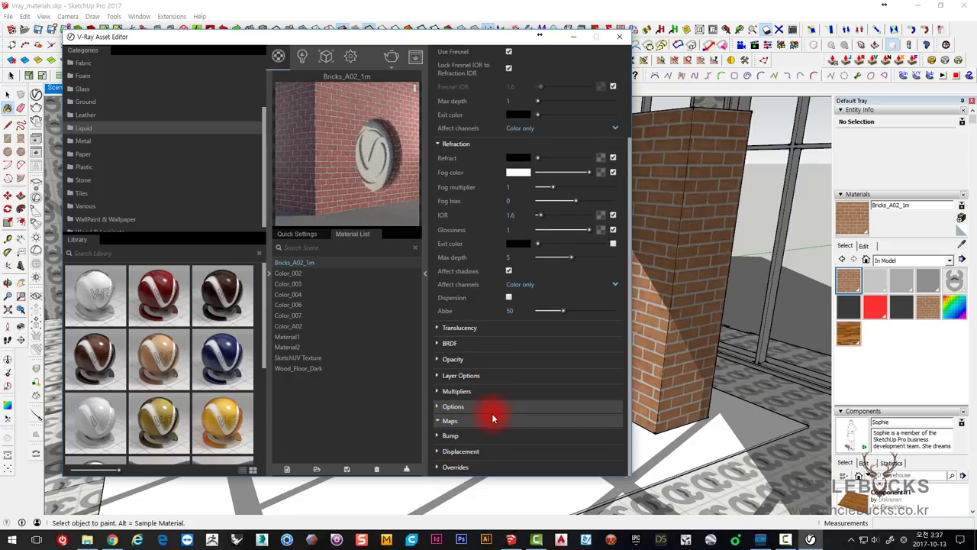
scroll(468, 434, down, 1)
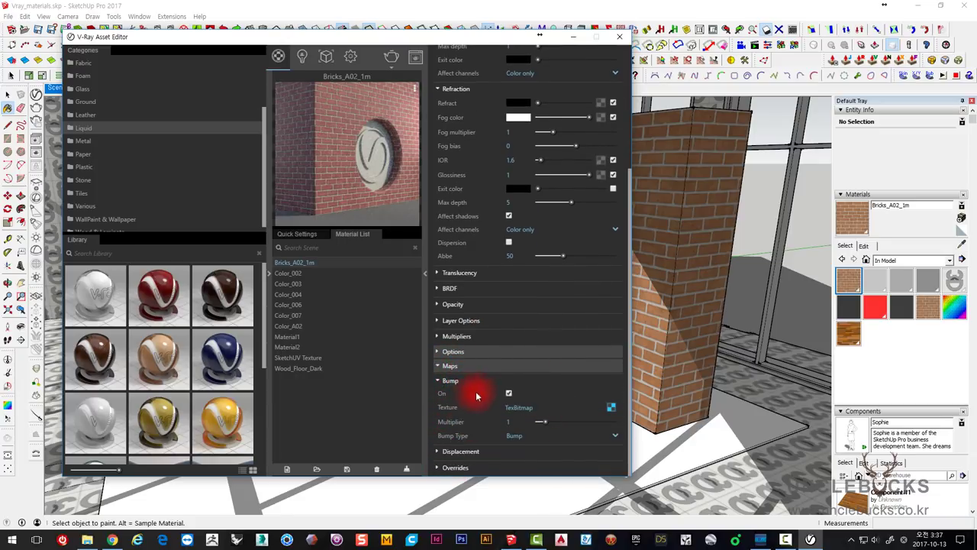
click(446, 387)
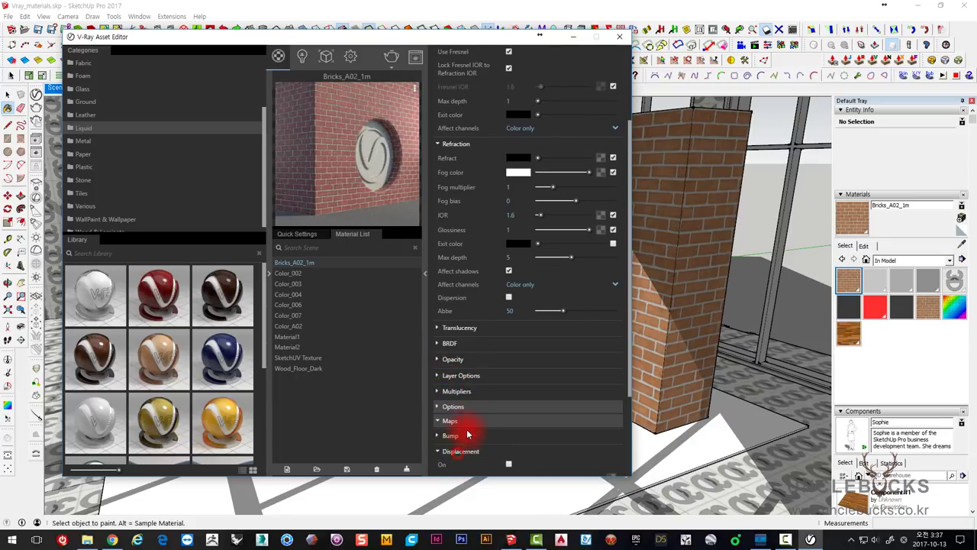
click(458, 450)
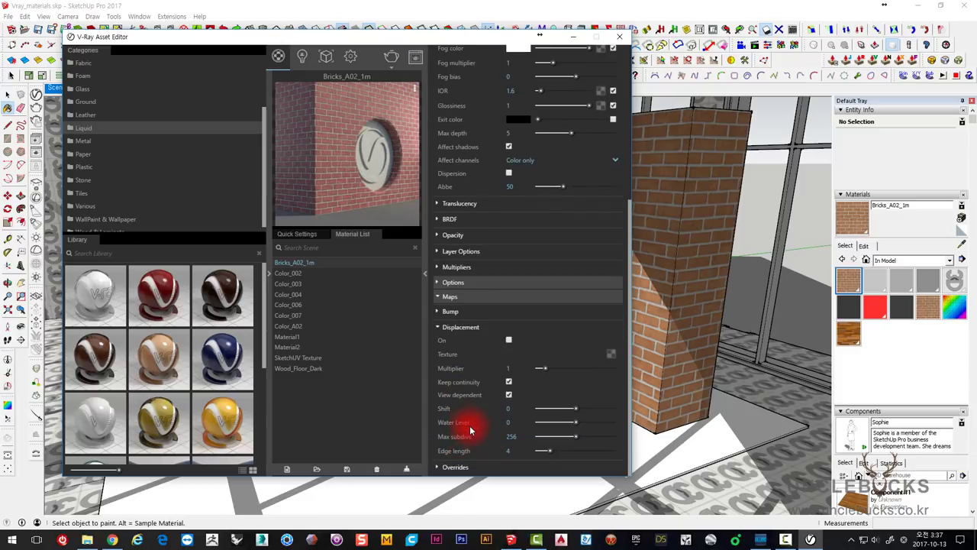
click(446, 328)
click(457, 467)
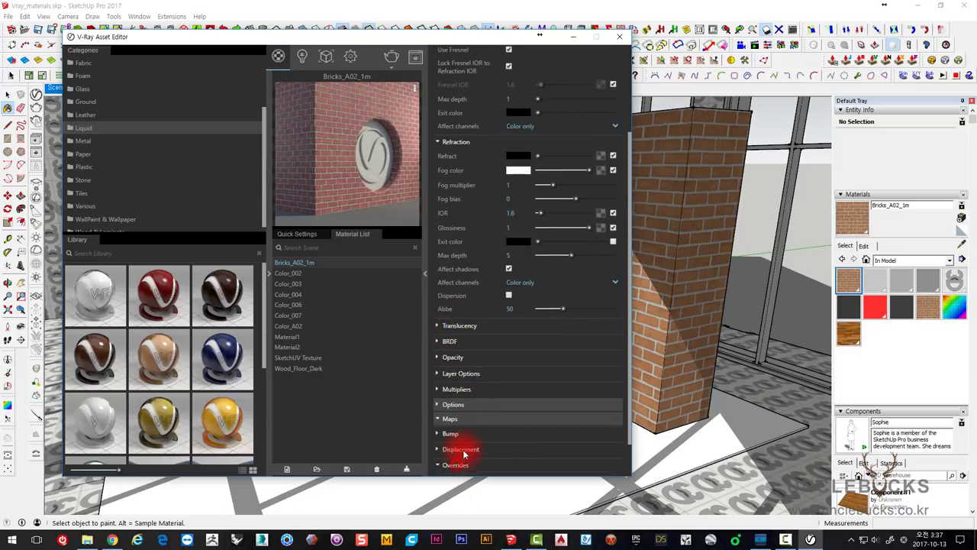
click(460, 422)
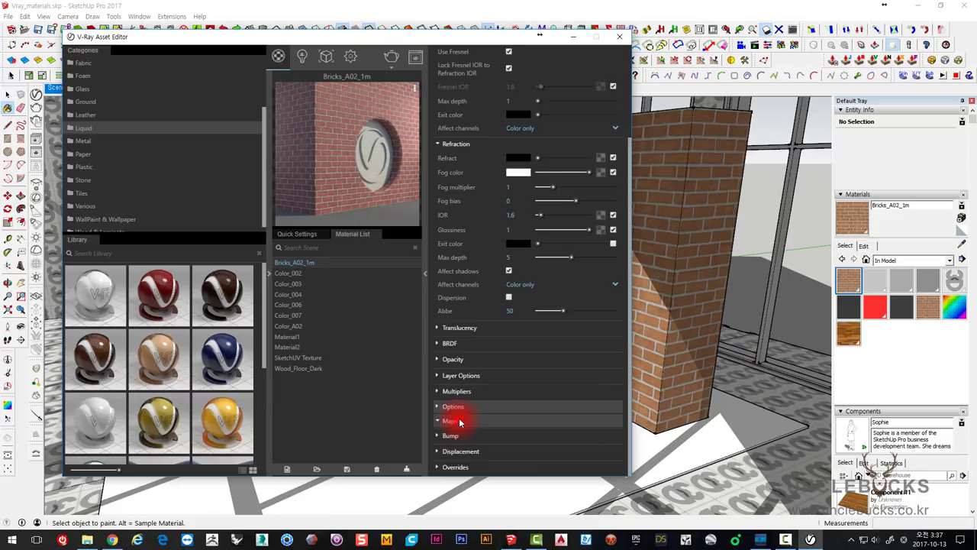
scroll(480, 292, up, 3)
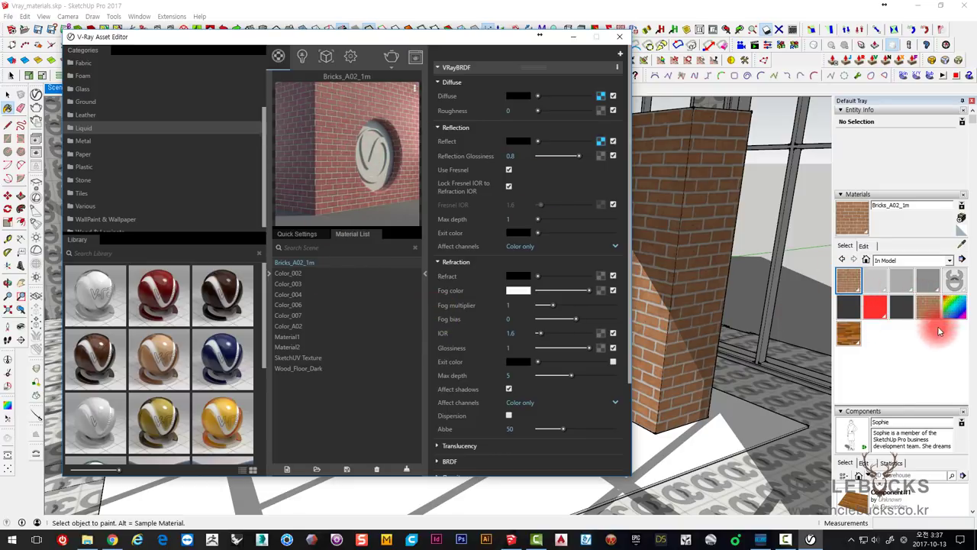
Step: Compare Material2 and Bricks_A02_1m, switching the material preview to the Wall scene
click(295, 349)
click(284, 262)
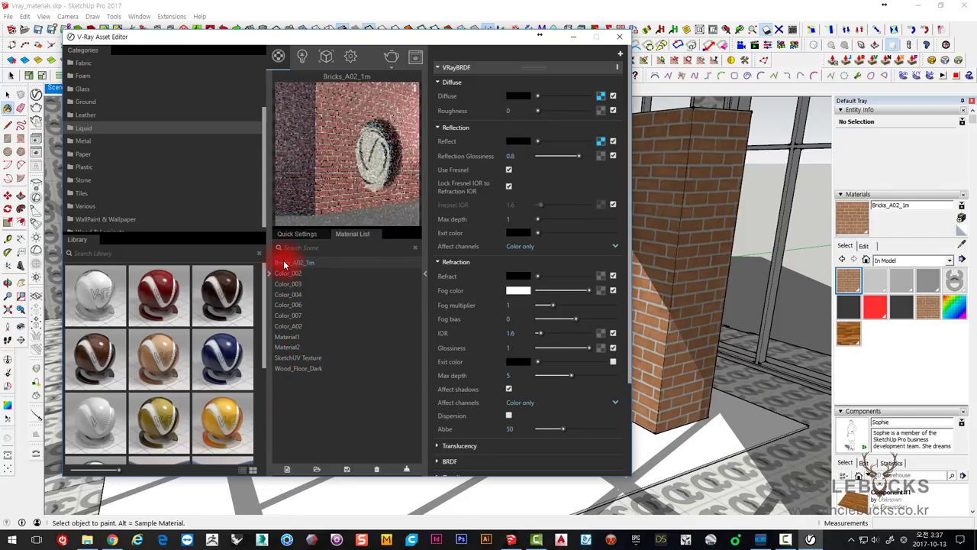
click(293, 348)
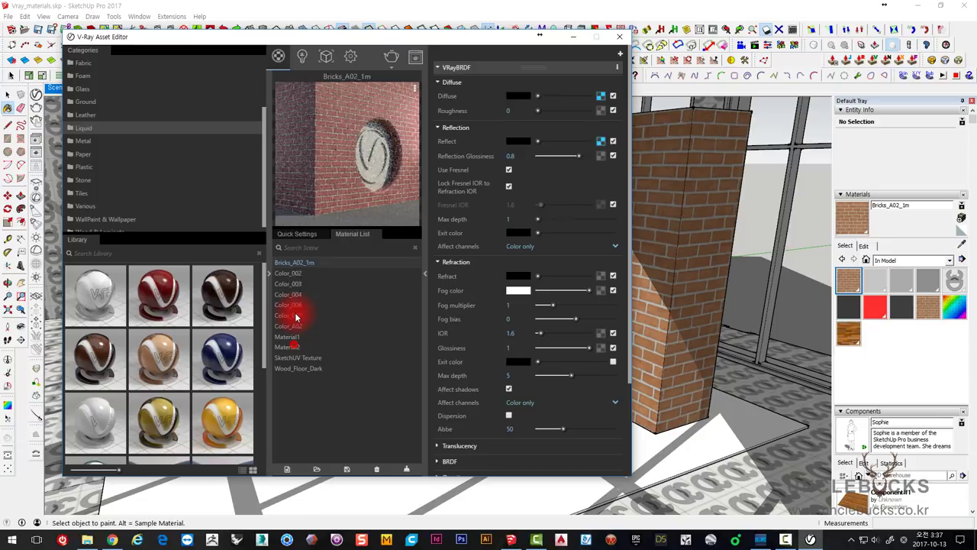
click(299, 264)
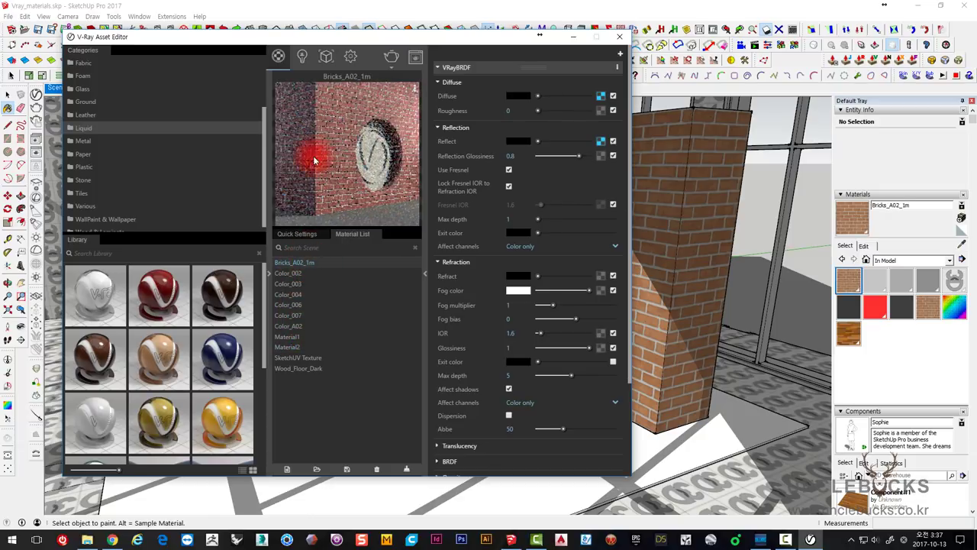
click(294, 346)
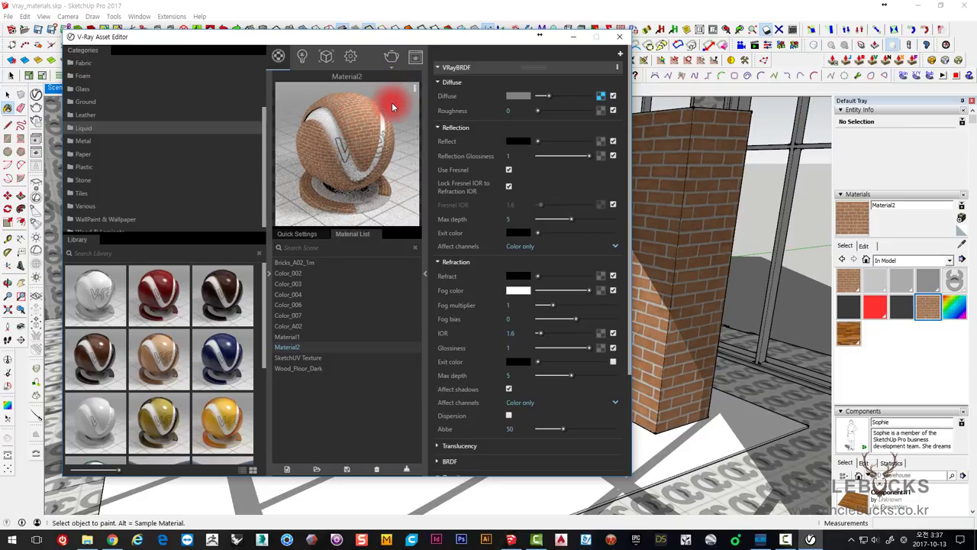
click(413, 88)
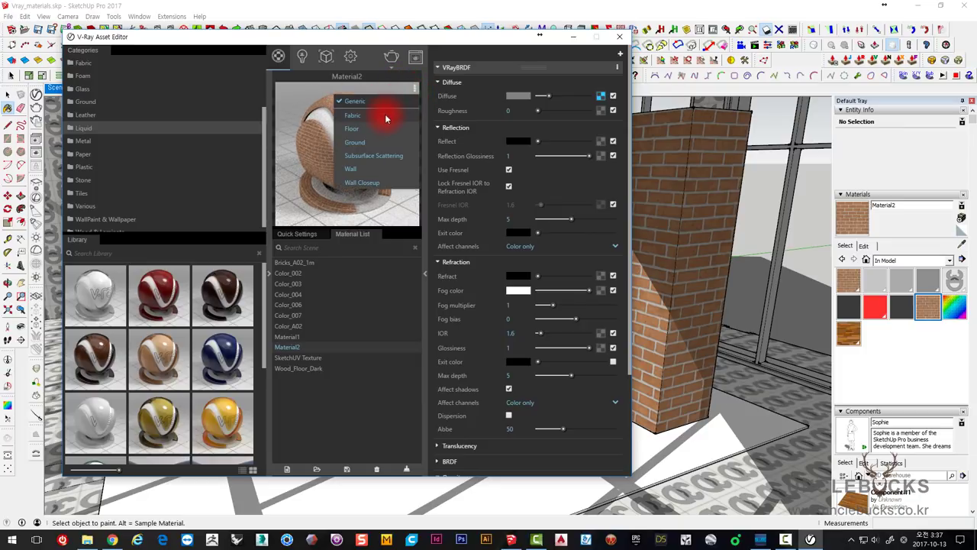
click(364, 170)
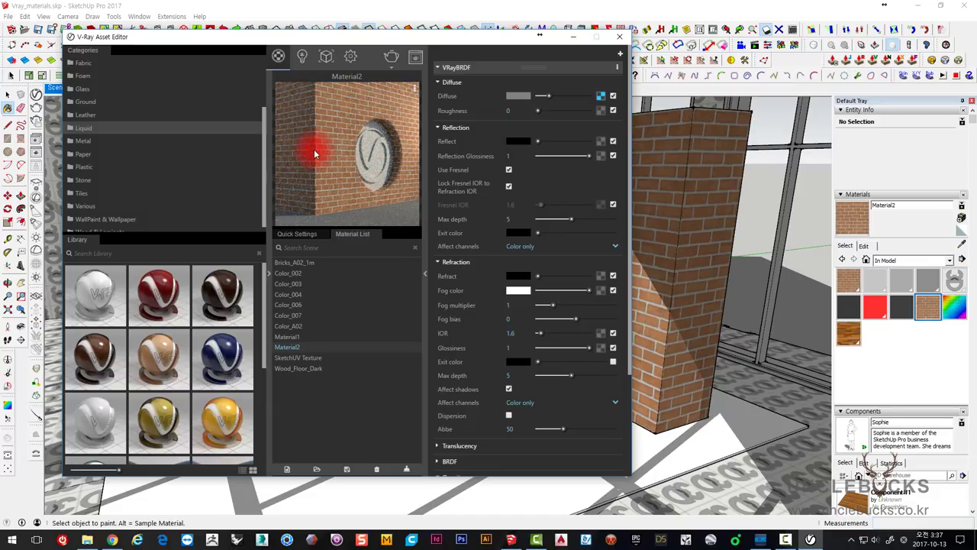
Step: Select Bricks_A02_1m and expand its Maps > Bump settings showing the TexBitmap texture
click(294, 264)
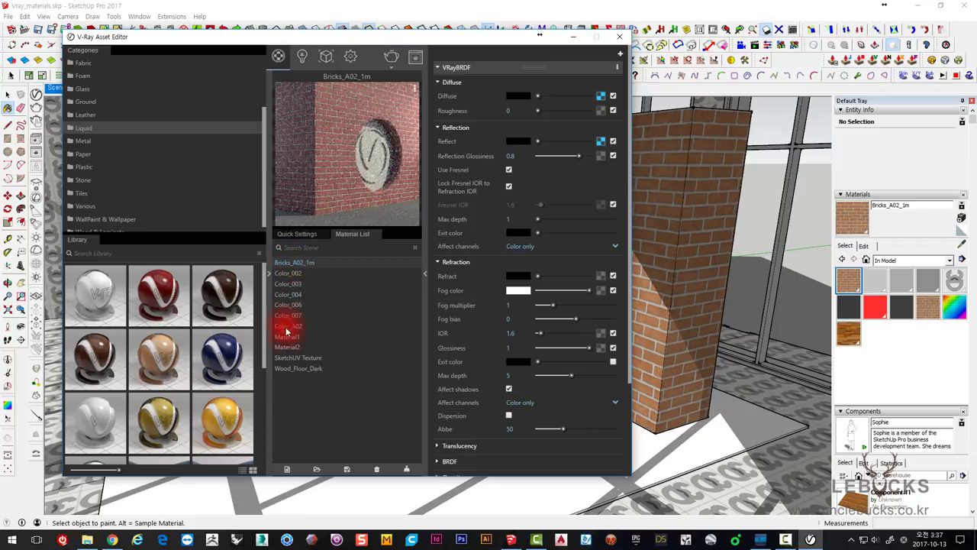
click(288, 349)
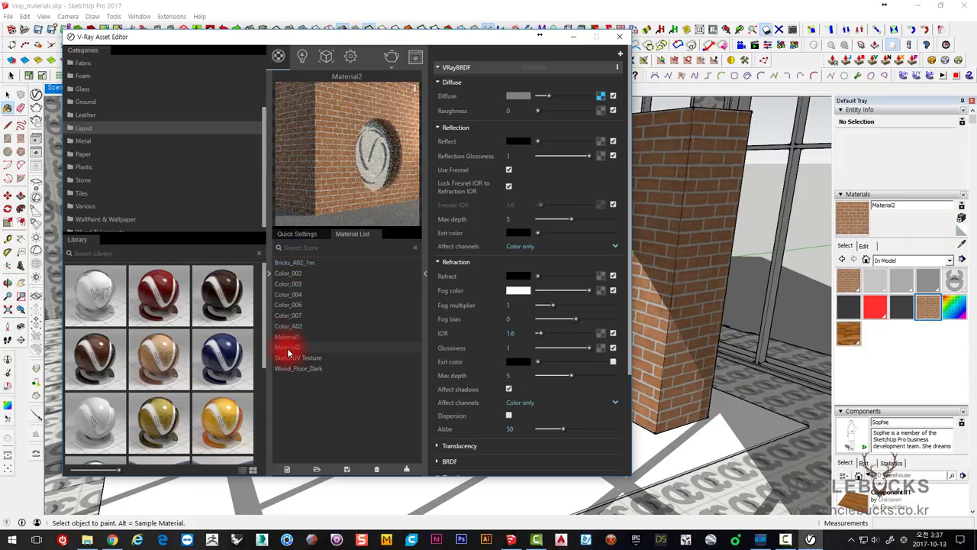
click(295, 264)
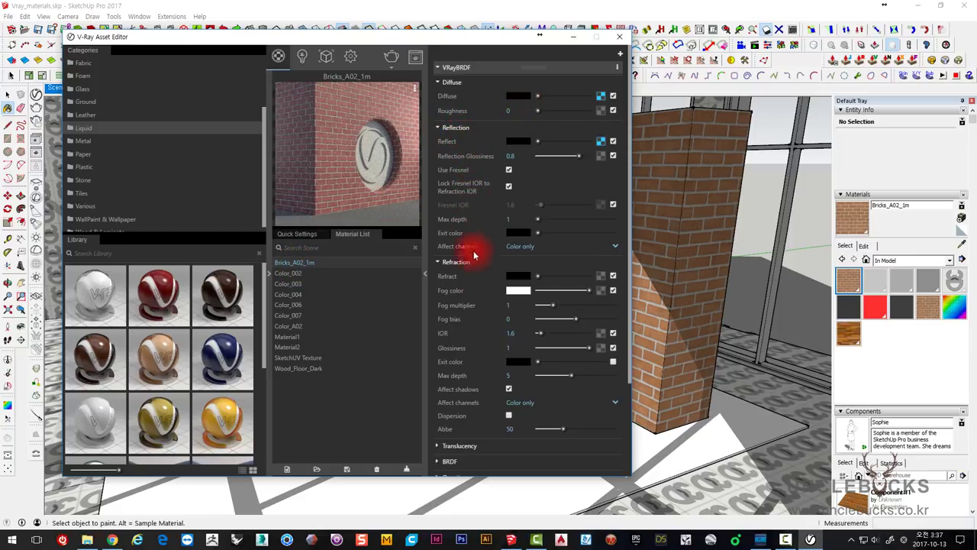
scroll(455, 456, down, 3)
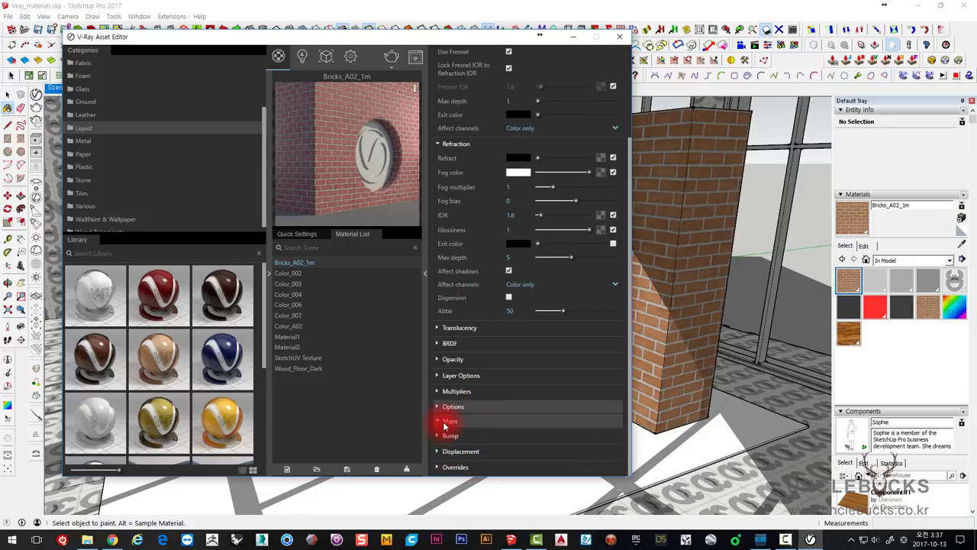
scroll(445, 426, up, 1)
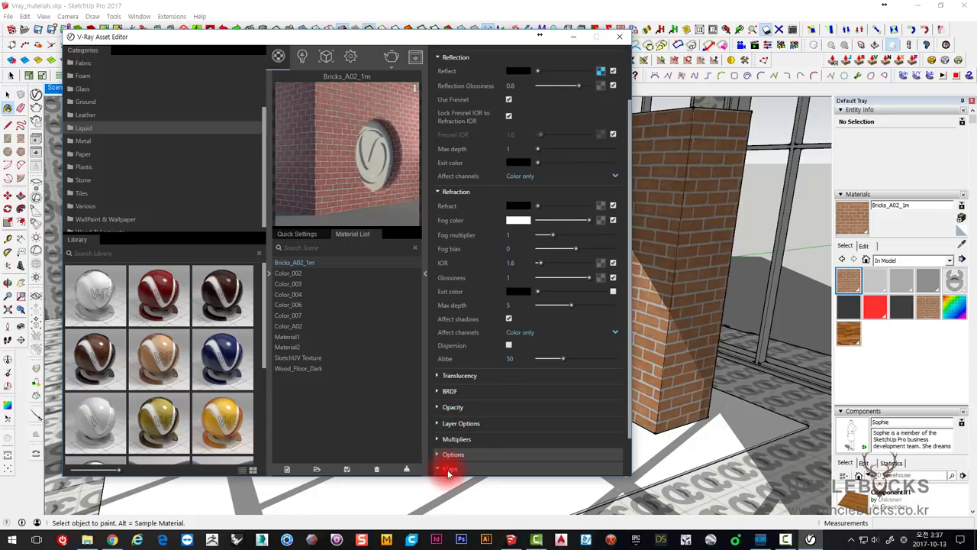
scroll(450, 469, down, 1)
click(450, 435)
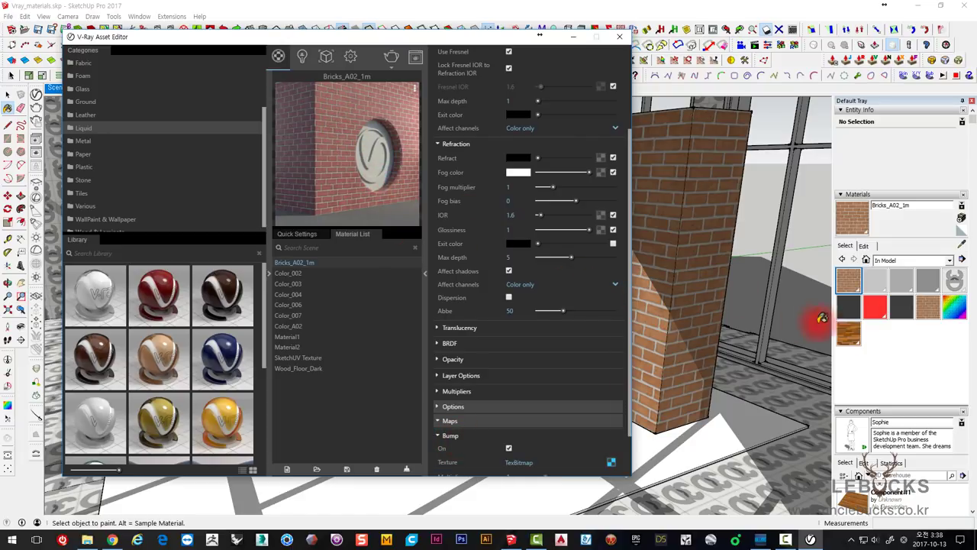
Step: Bring the SketchUp model to the front and reopen the V-Ray material editor
click(932, 310)
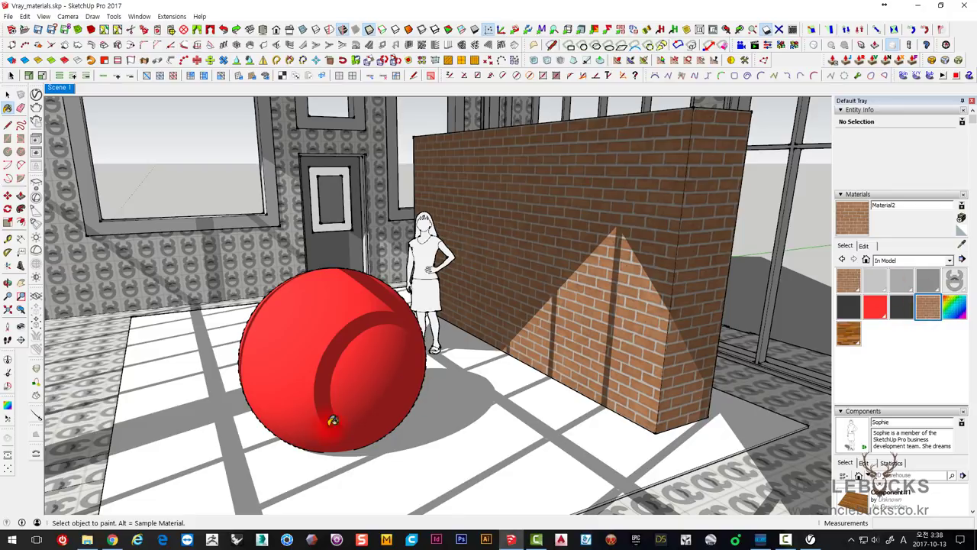
click(810, 540)
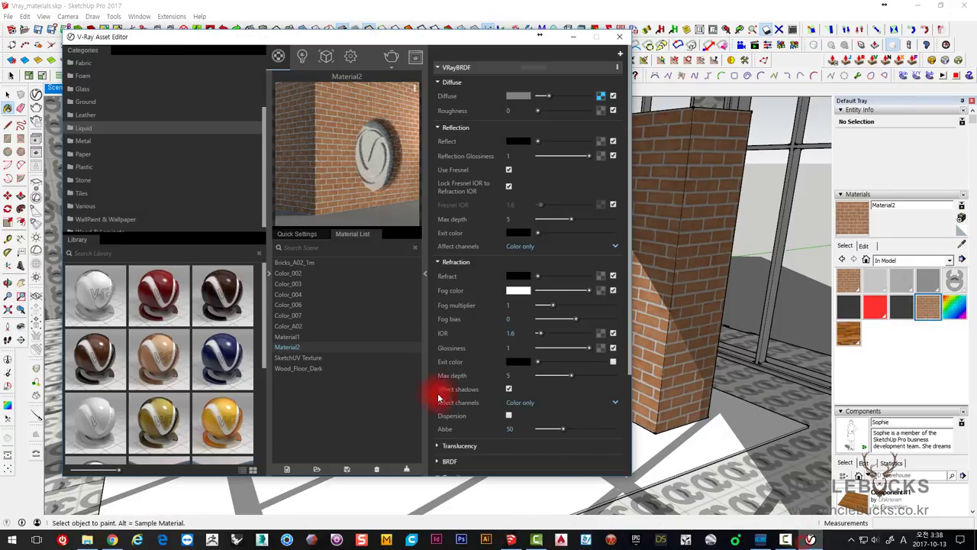
click(339, 424)
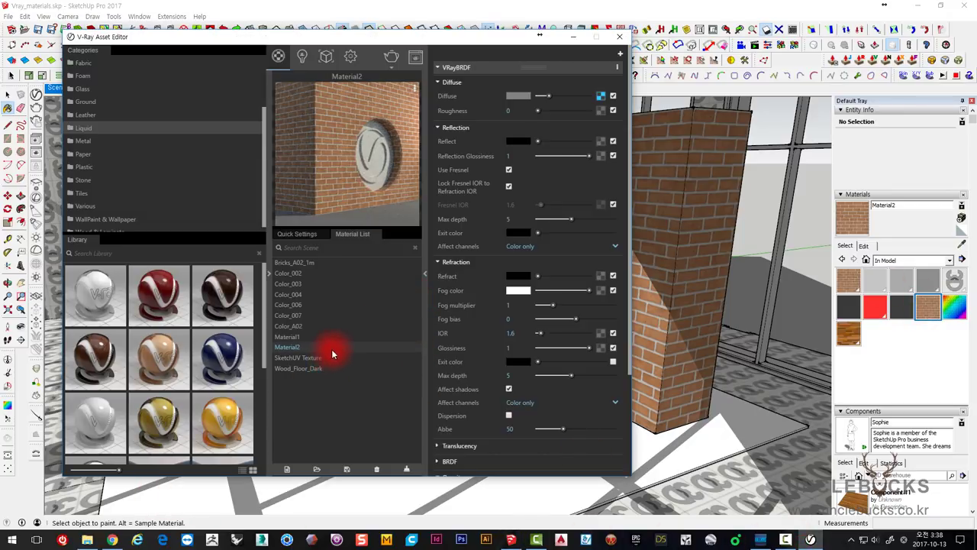
click(826, 341)
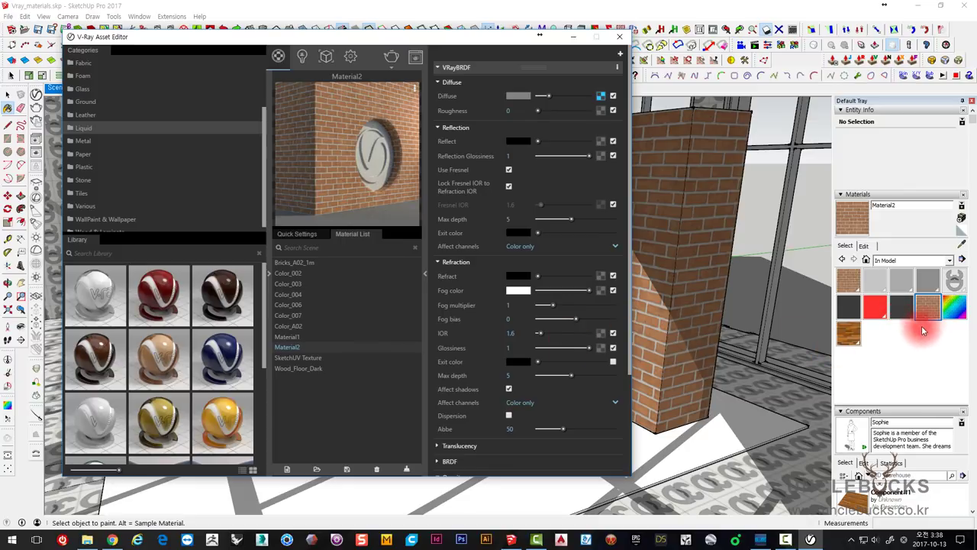
click(928, 310)
click(407, 431)
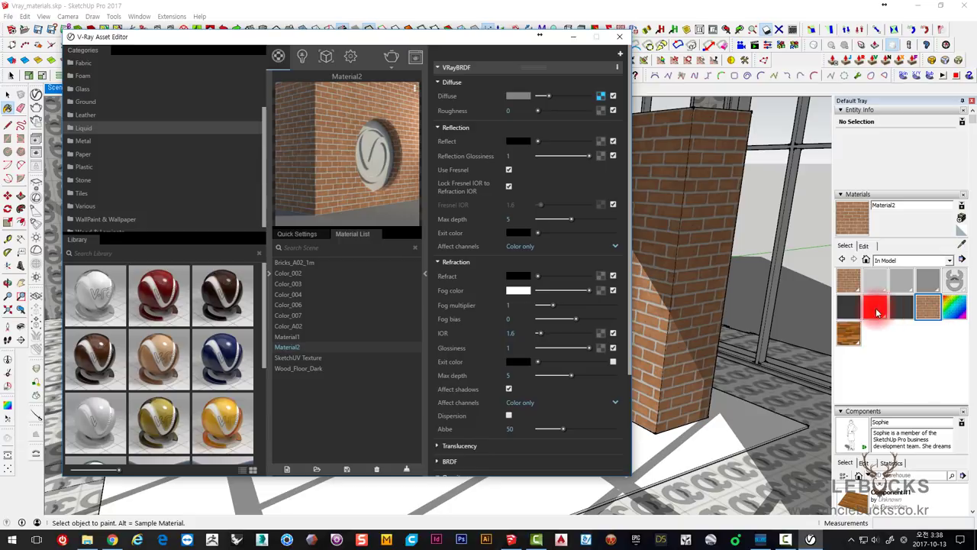
Step: Browse the Colors collection, picking red Color A06 and then orange Color C04
click(877, 259)
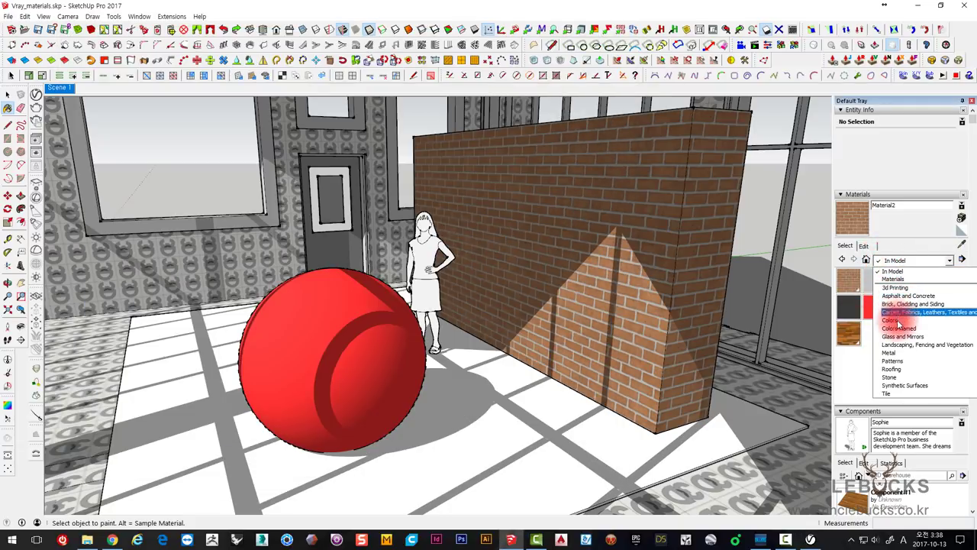
click(896, 321)
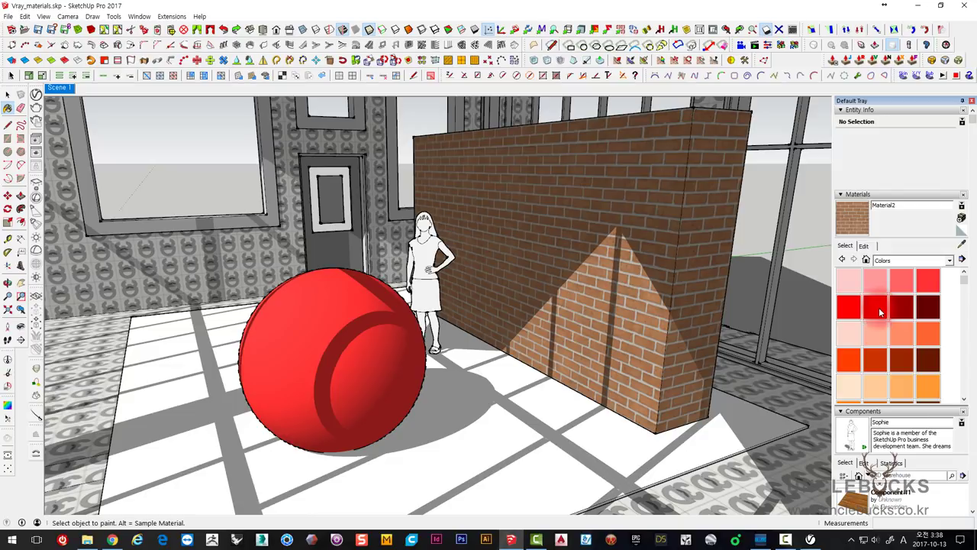
click(880, 311)
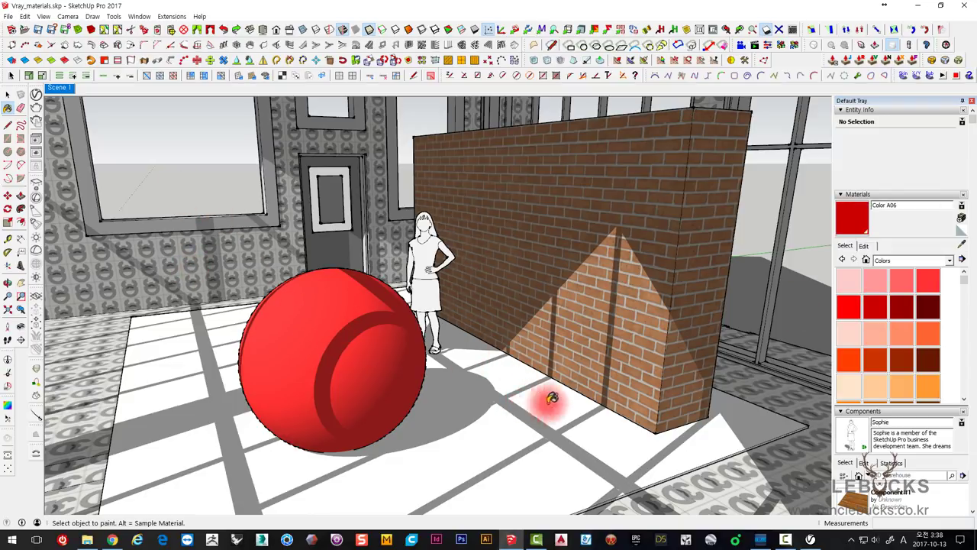
click(926, 389)
scroll(916, 383, down, 3)
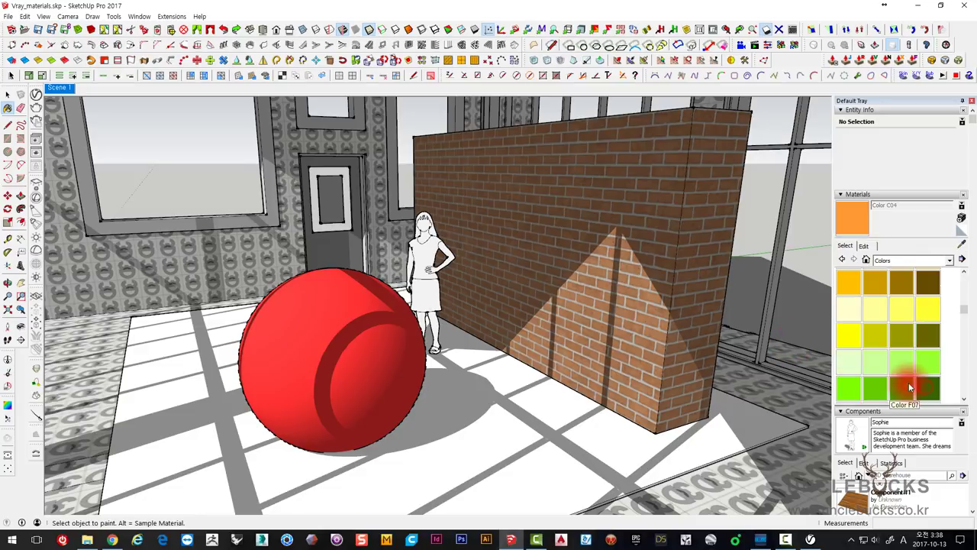
Step: Switch the Materials collection to In Model and bring up the V-Ray material editor
click(901, 264)
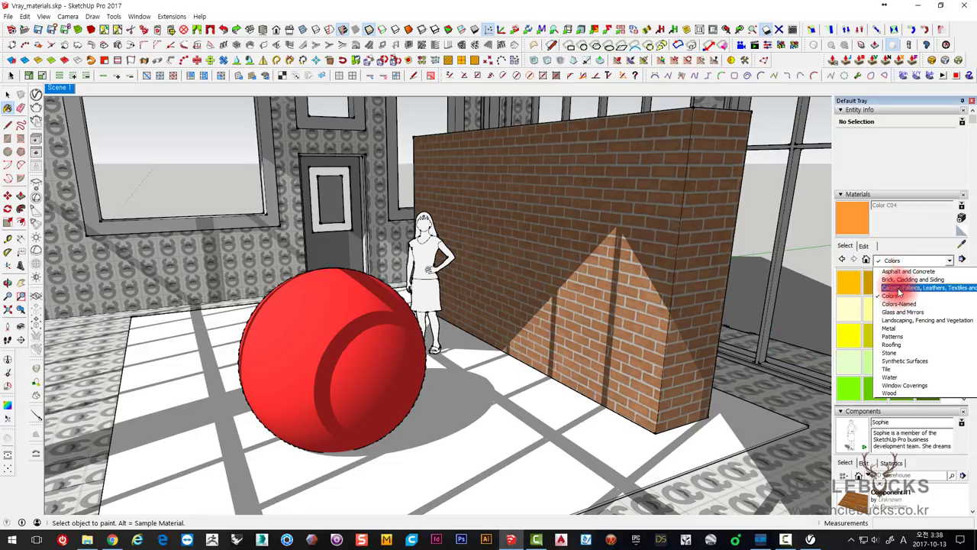
click(893, 271)
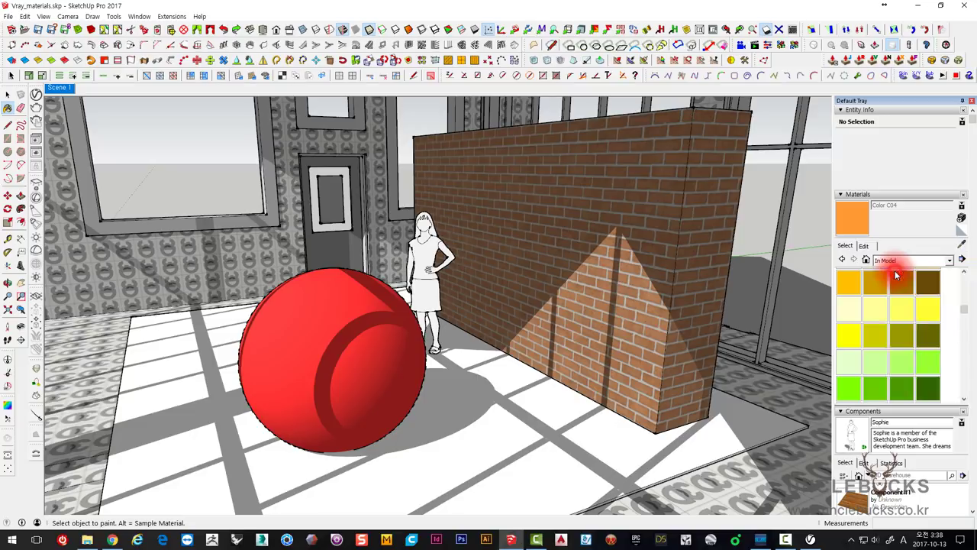
click(901, 259)
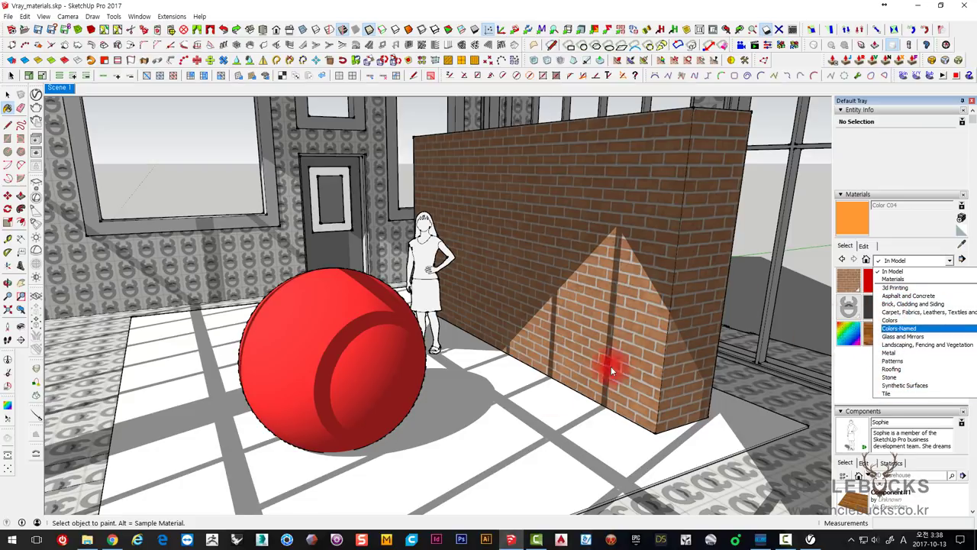
click(810, 539)
click(528, 333)
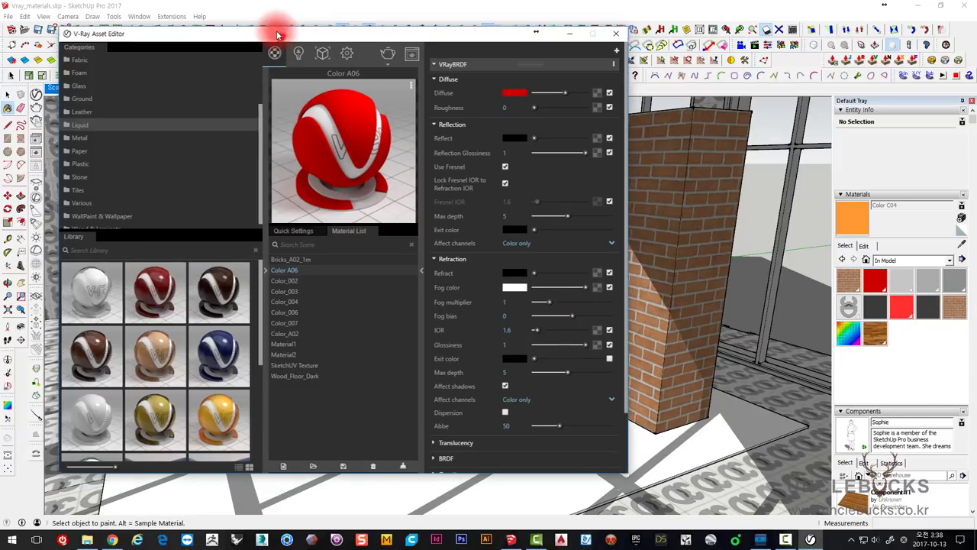
Step: Add a new Generic material from the Material List's Create Asset menu
drag(288, 36, 279, 27)
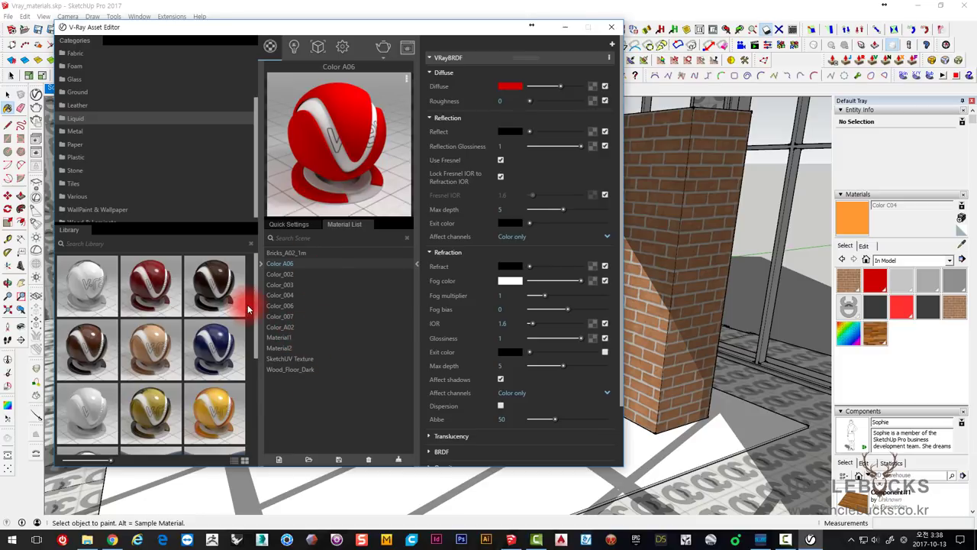
click(295, 393)
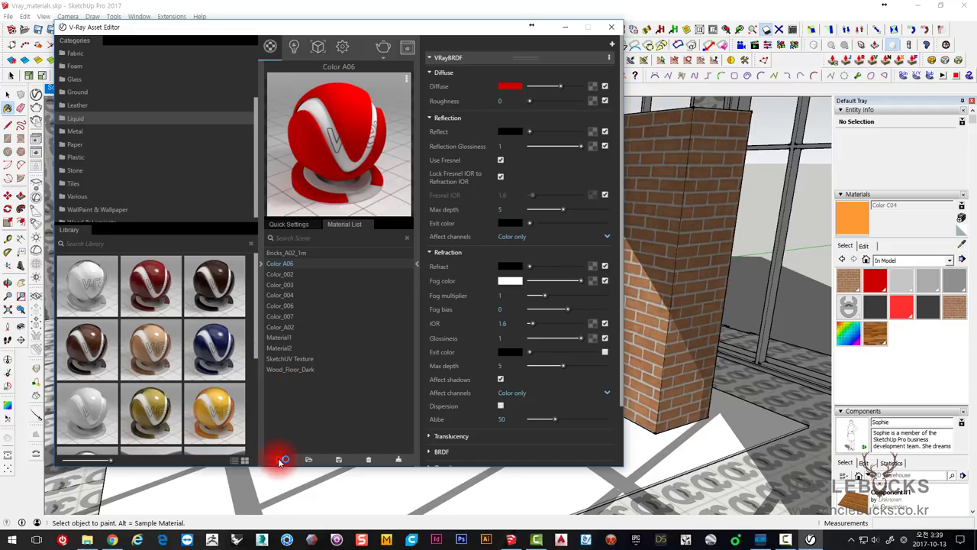
click(282, 459)
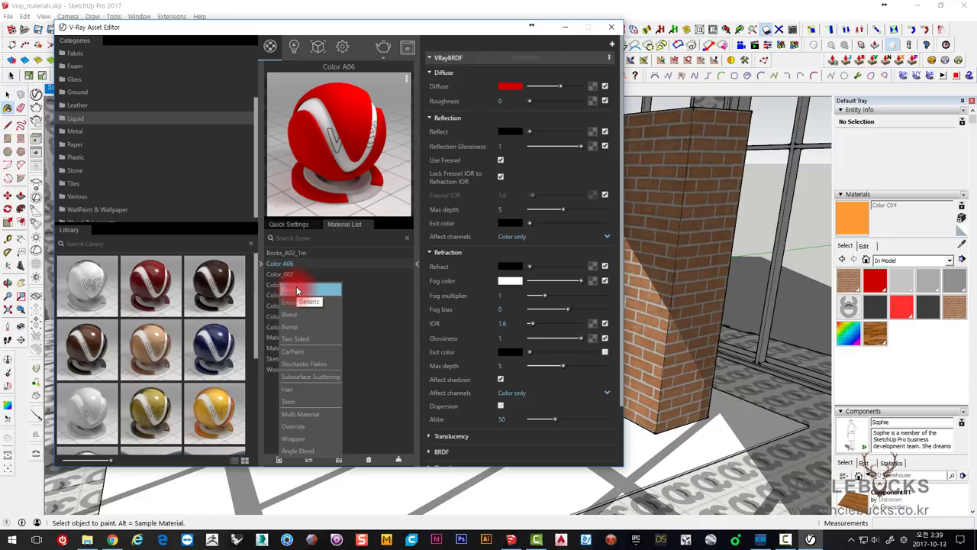
click(298, 291)
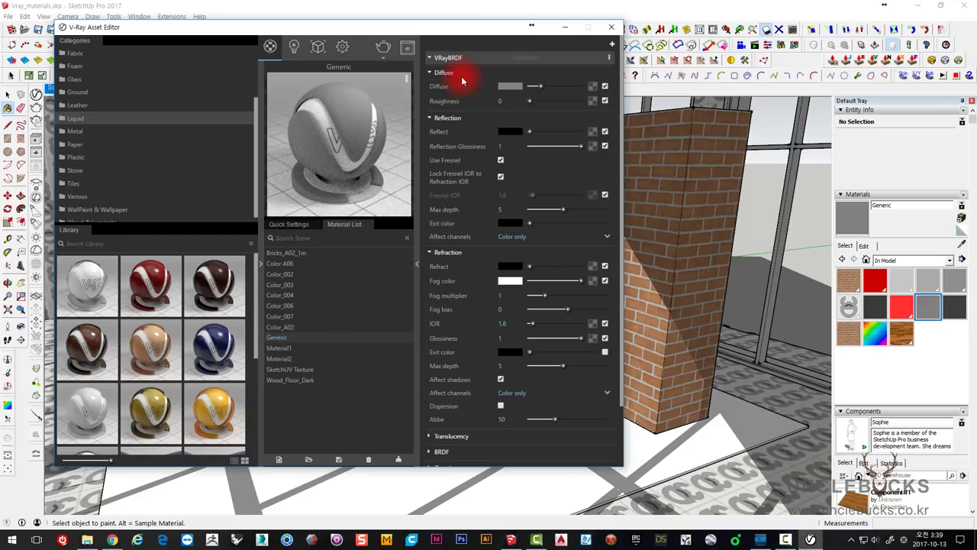
Step: Collapse and re-expand the Generic material's Diffuse, Reflection and Refraction rollouts
scroll(517, 313, down, 1)
scroll(507, 367, down, 2)
scroll(493, 382, up, 3)
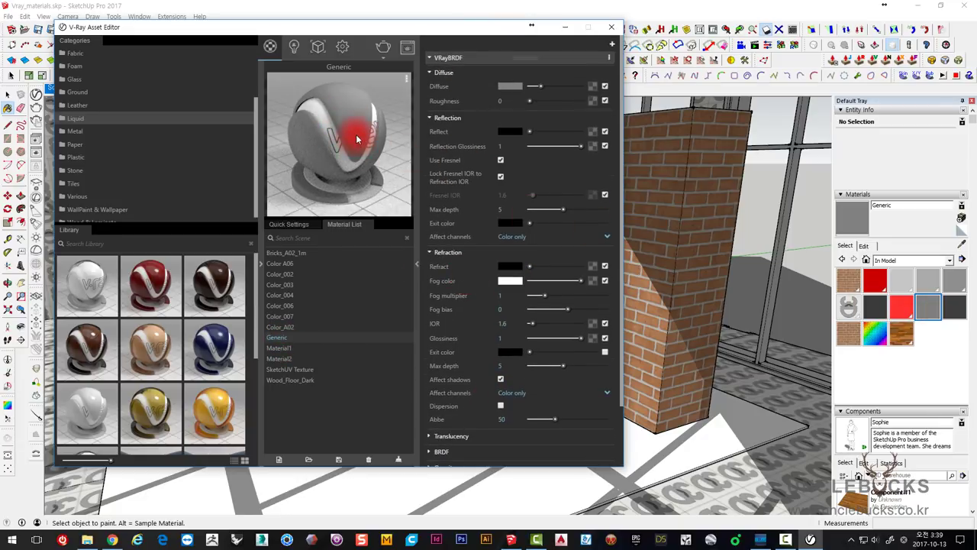
click(429, 73)
click(429, 89)
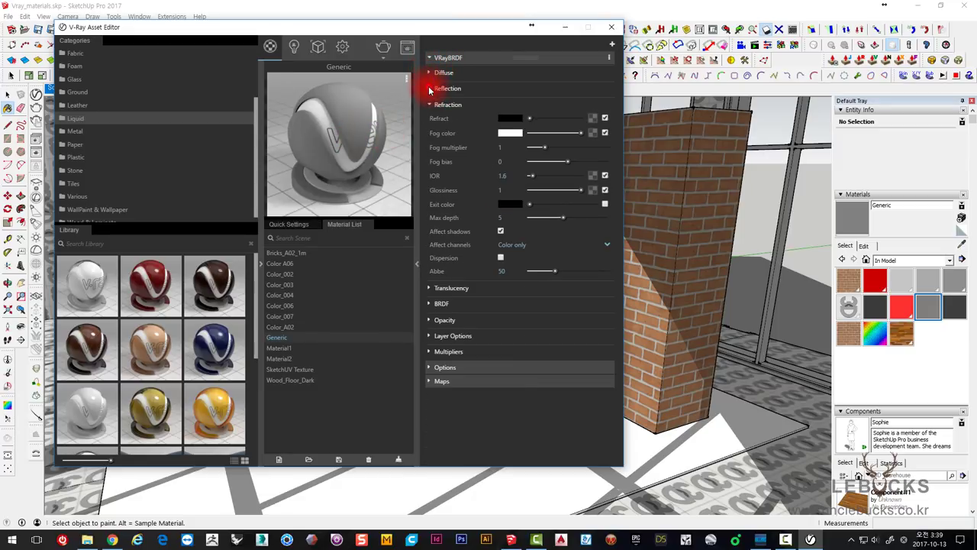
click(431, 107)
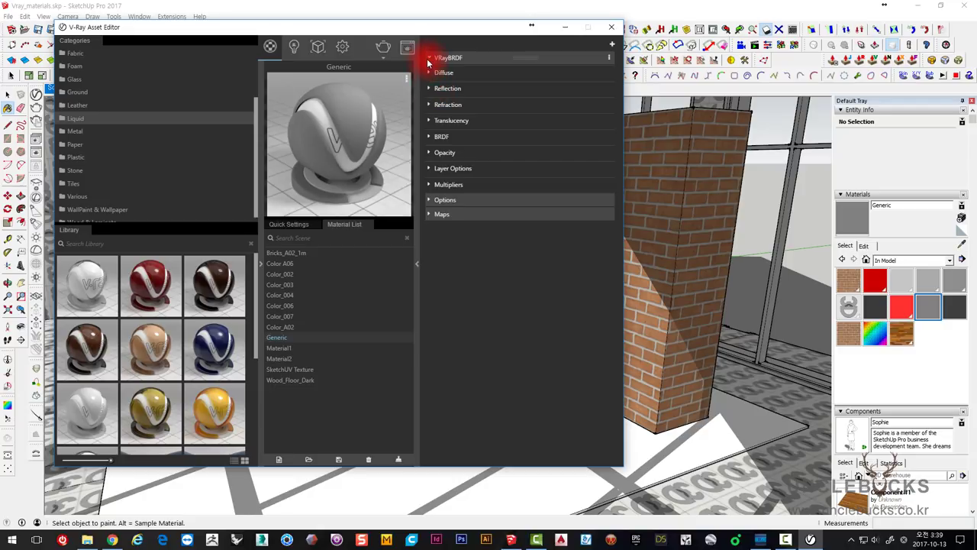
click(428, 74)
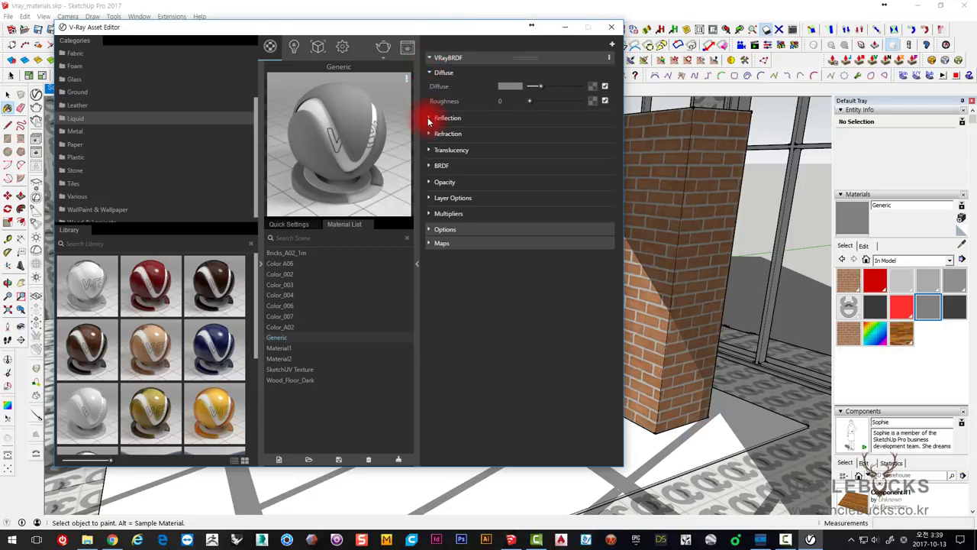
click(429, 118)
Step: Add a new Emissive material, try intensity 10, then set it back to 1
click(429, 253)
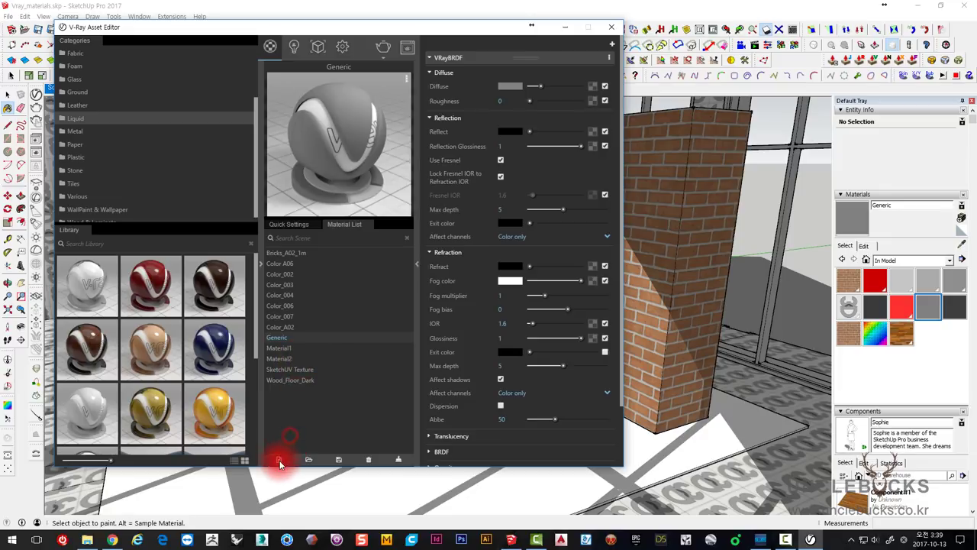
click(279, 460)
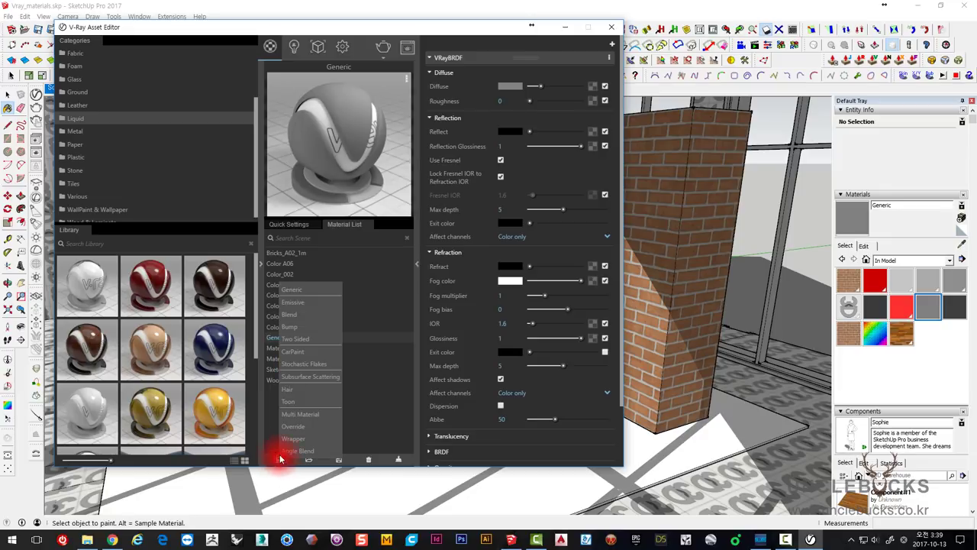
click(300, 303)
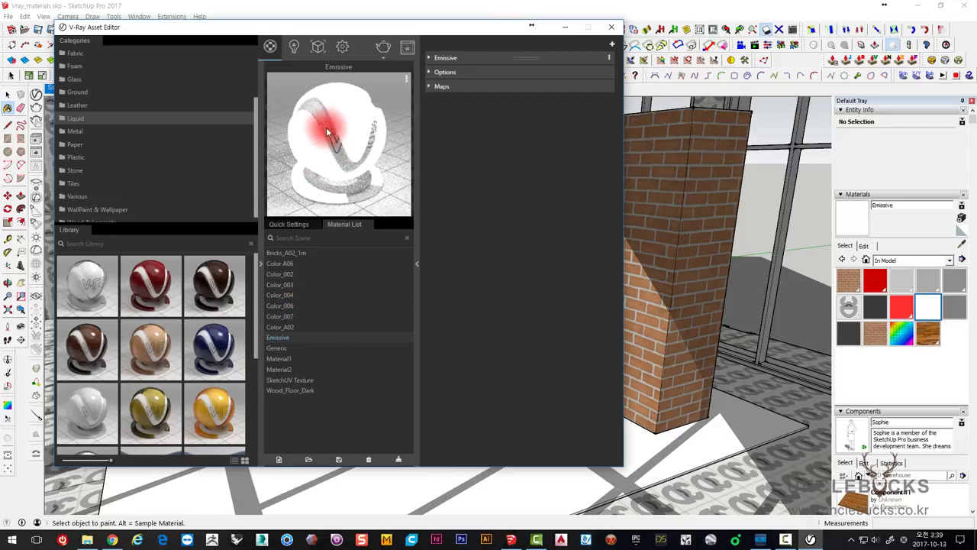
click(431, 59)
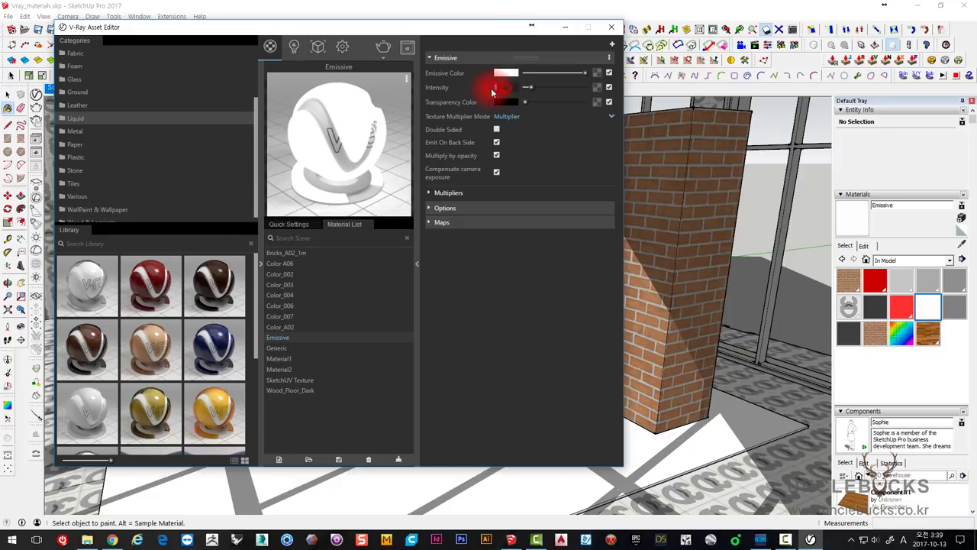
text(0)
key(Return)
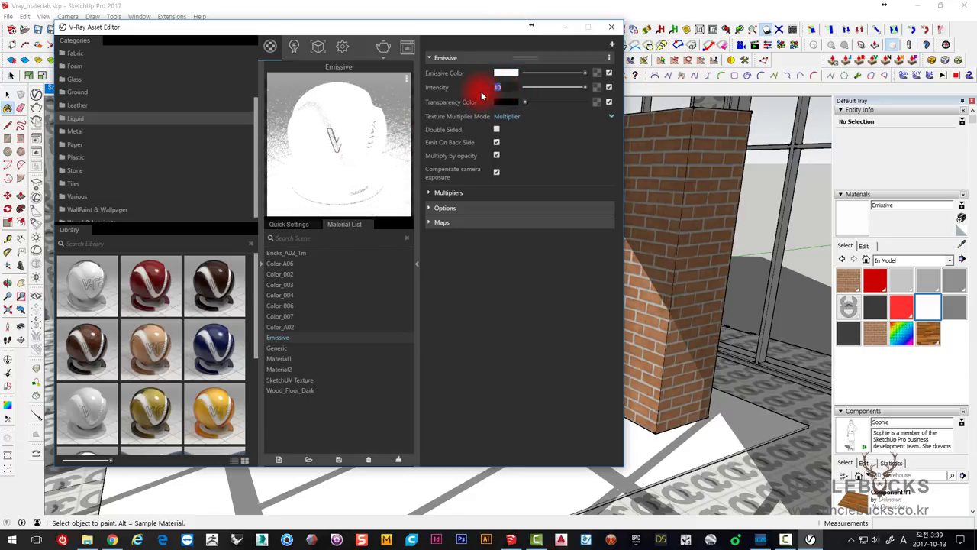
text(1)
key(Return)
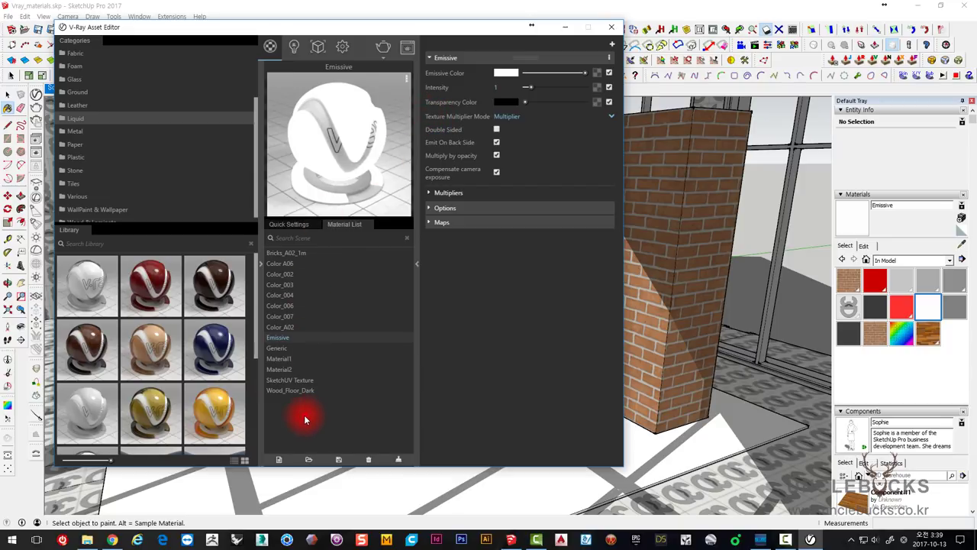
click(279, 459)
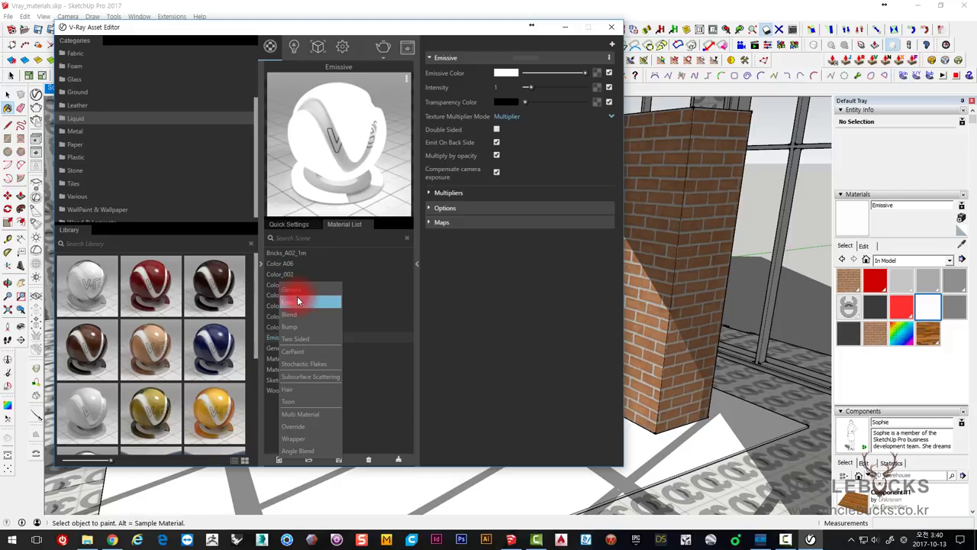
Step: Dismiss the material-type list without creating anything and select the Generic material
click(368, 428)
click(283, 347)
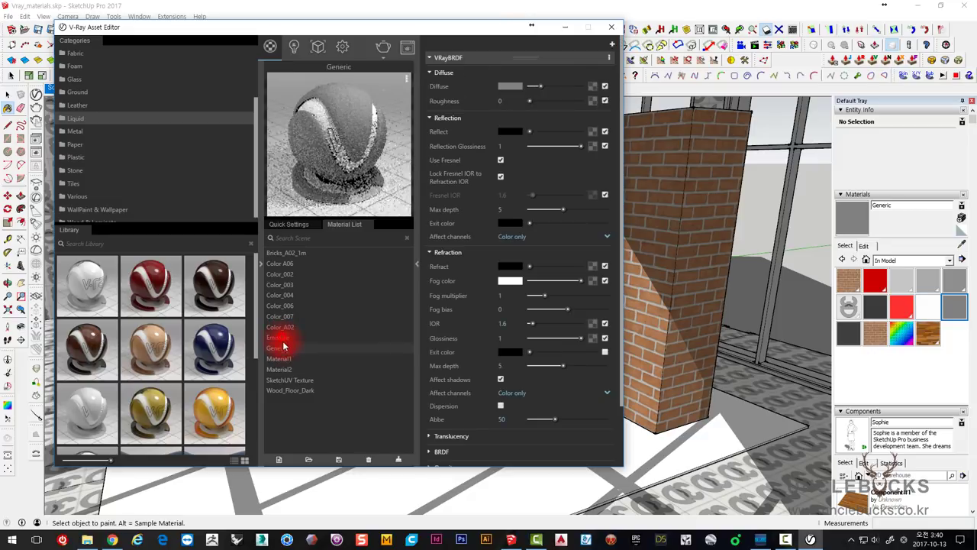
click(283, 340)
click(283, 344)
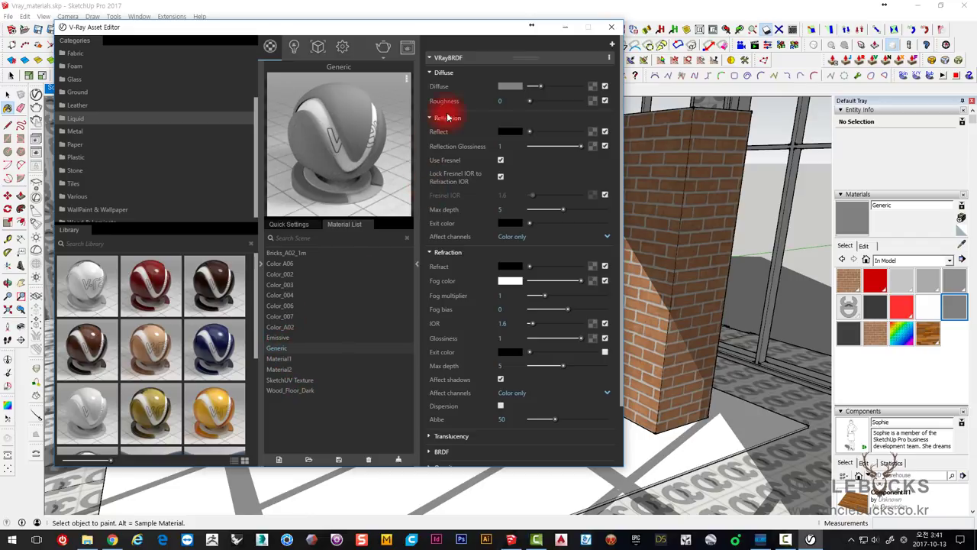
Step: Show the library's Plastic category and scroll through its material thumbnails
click(73, 158)
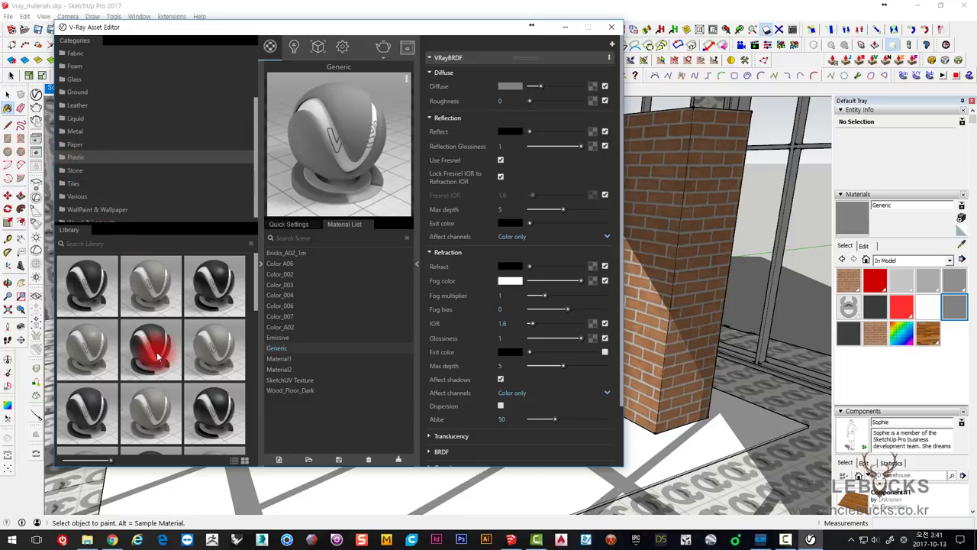
scroll(159, 353, down, 2)
scroll(153, 359, down, 2)
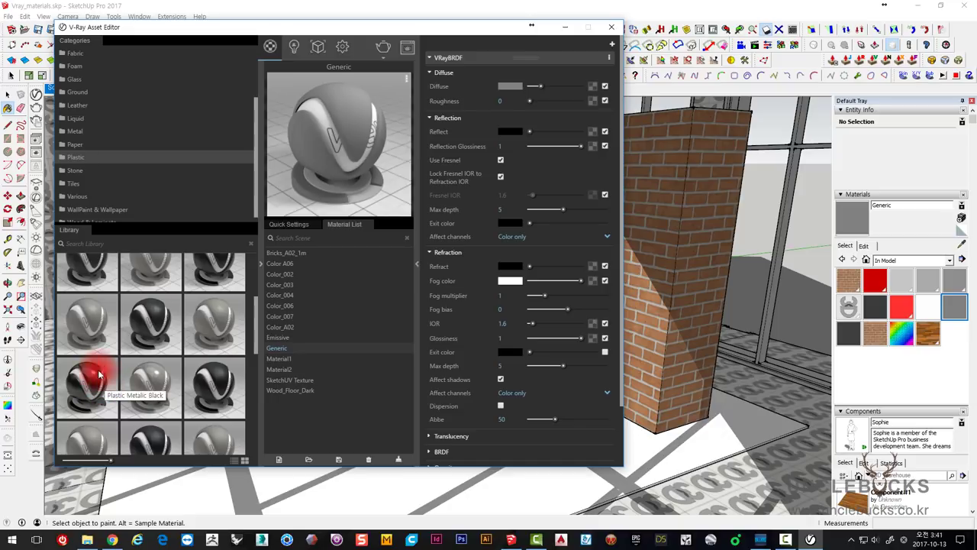
scroll(95, 359, down, 2)
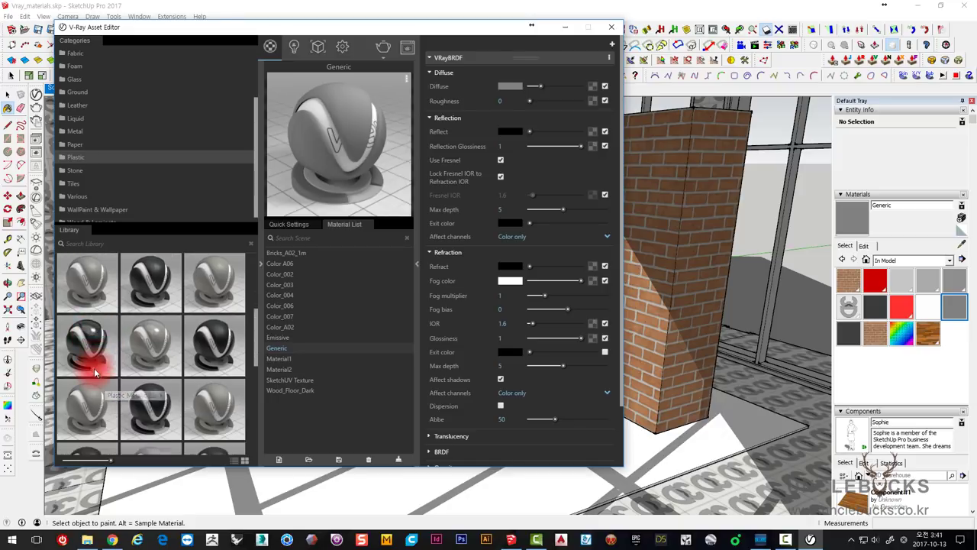
Step: Add Plastic_Metalic_Black from the library and change its diffuse colour to vivid red
double_click(87, 322)
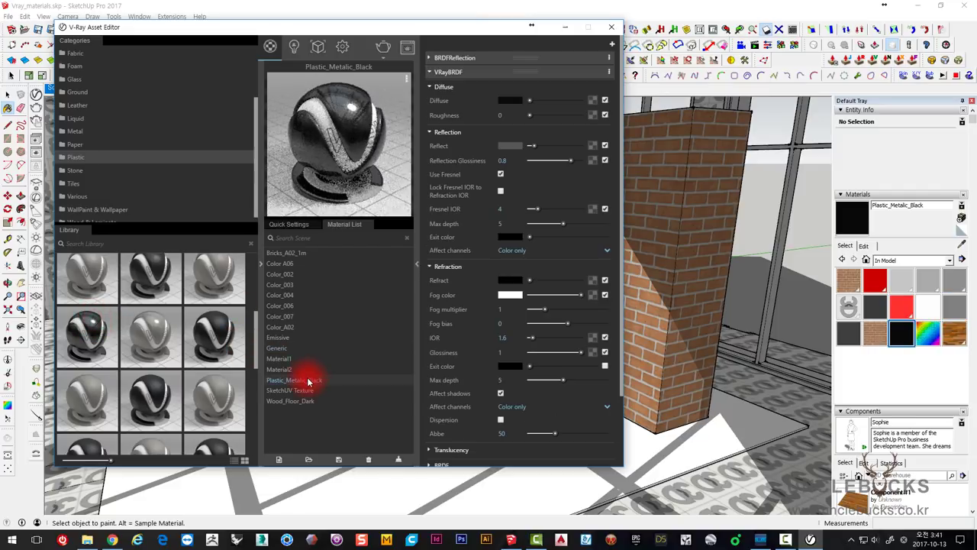
click(509, 100)
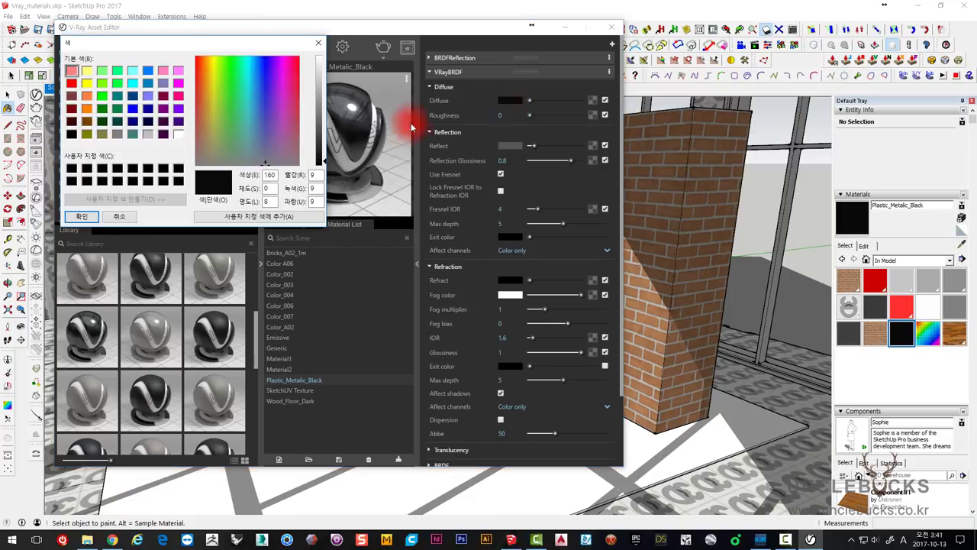
click(197, 59)
click(320, 109)
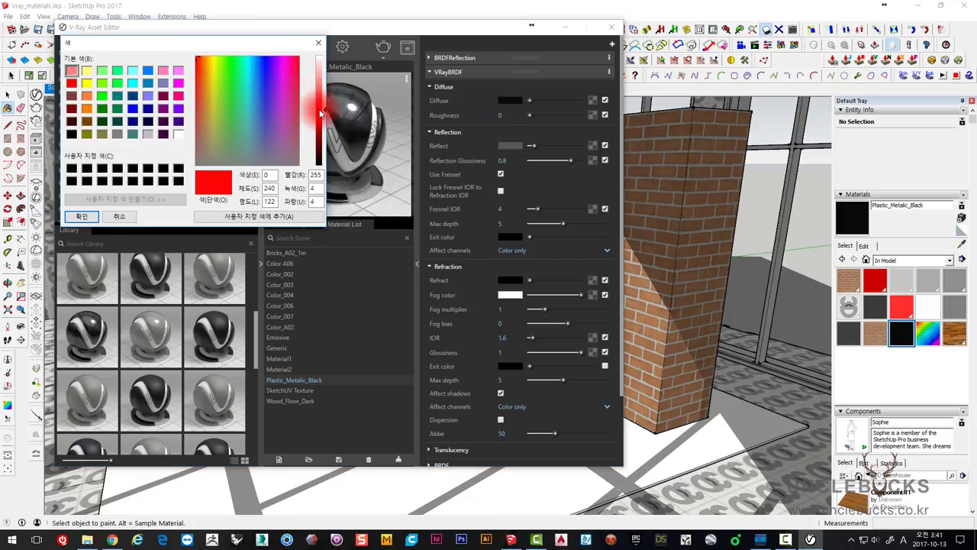
click(83, 217)
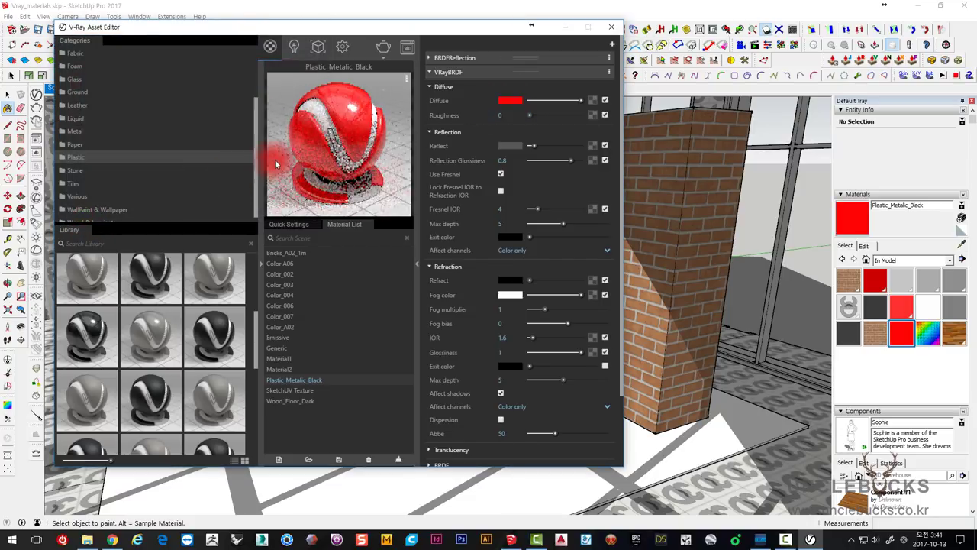
Step: Check its BRDFReflection settings, then go back to the Generic material
click(451, 58)
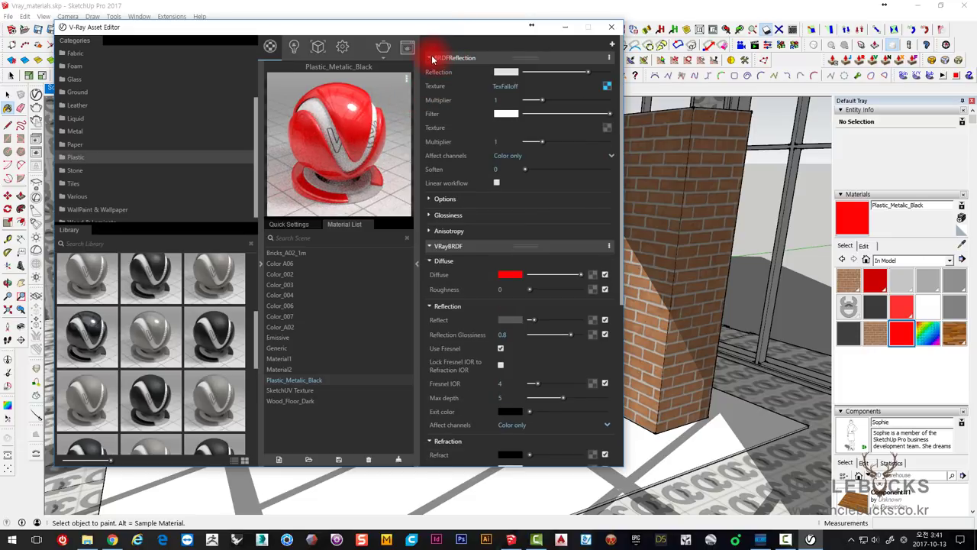
click(430, 58)
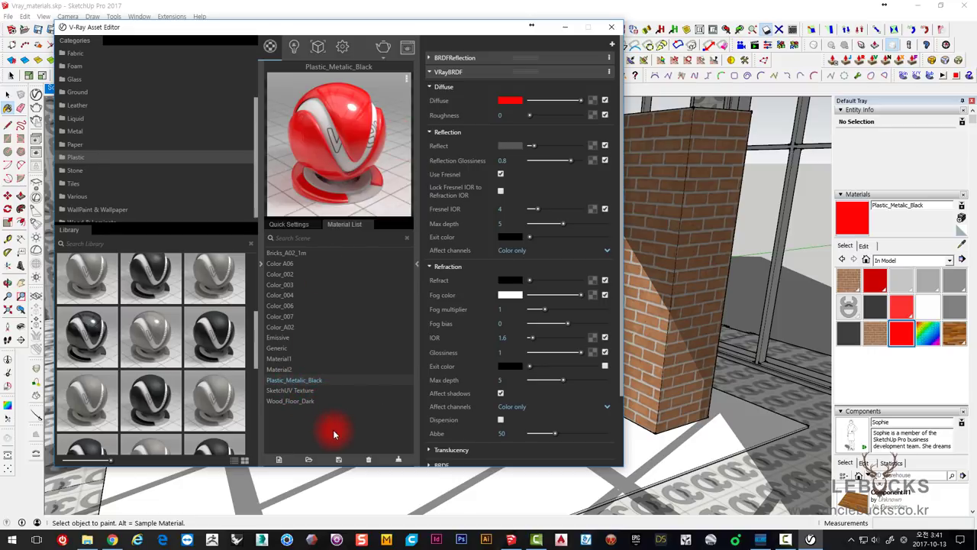
click(281, 348)
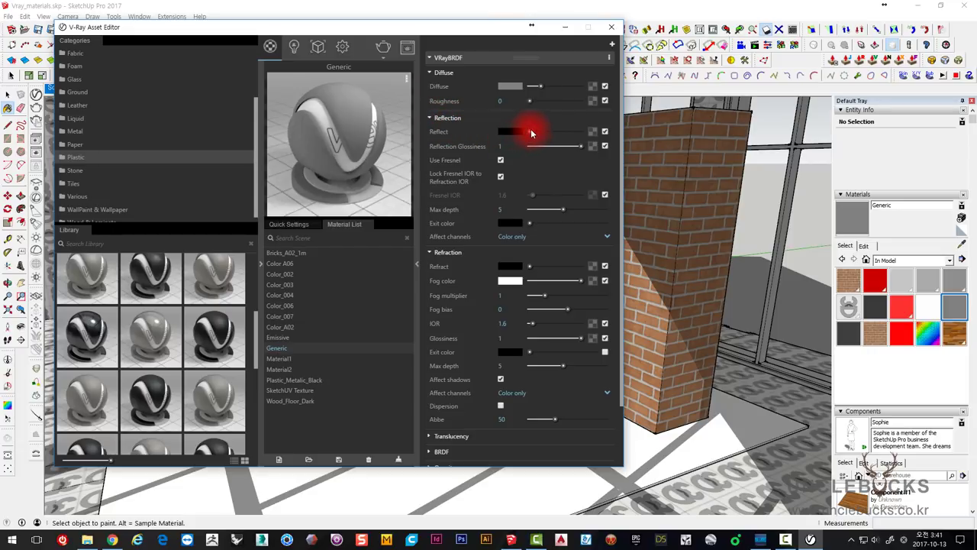
Step: Give Generic a white Reflect, a bright green Diffuse and Reflection Glossiness 0.5
drag(532, 134, 580, 131)
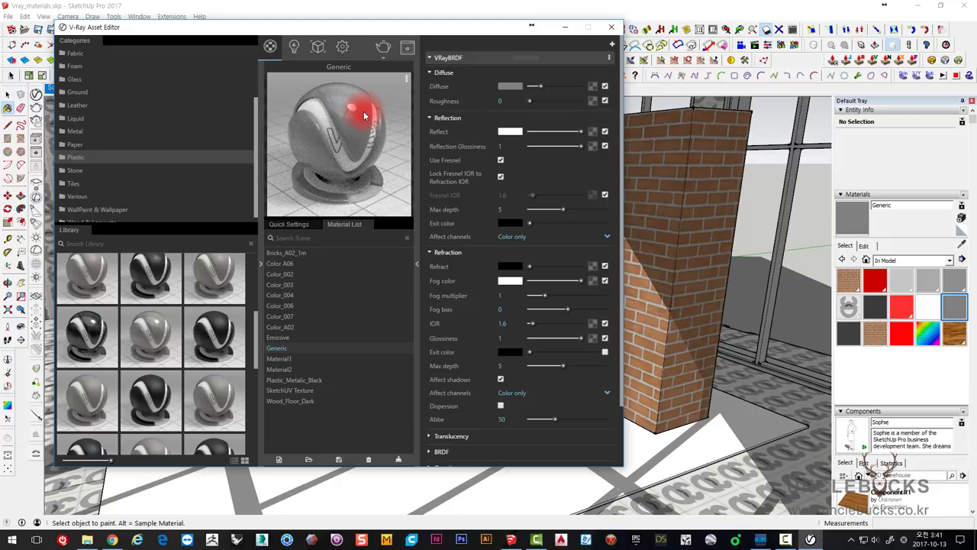
click(511, 89)
click(221, 65)
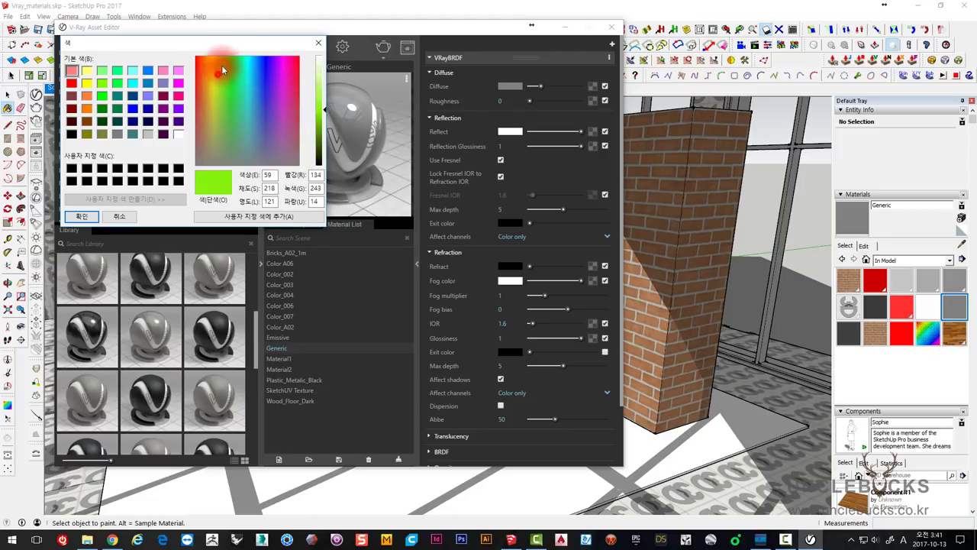
click(81, 216)
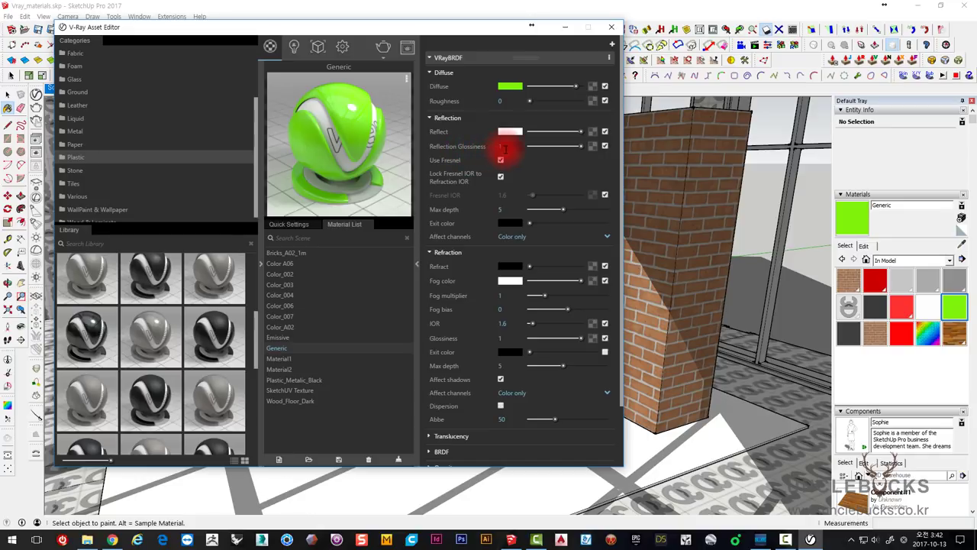
click(509, 147)
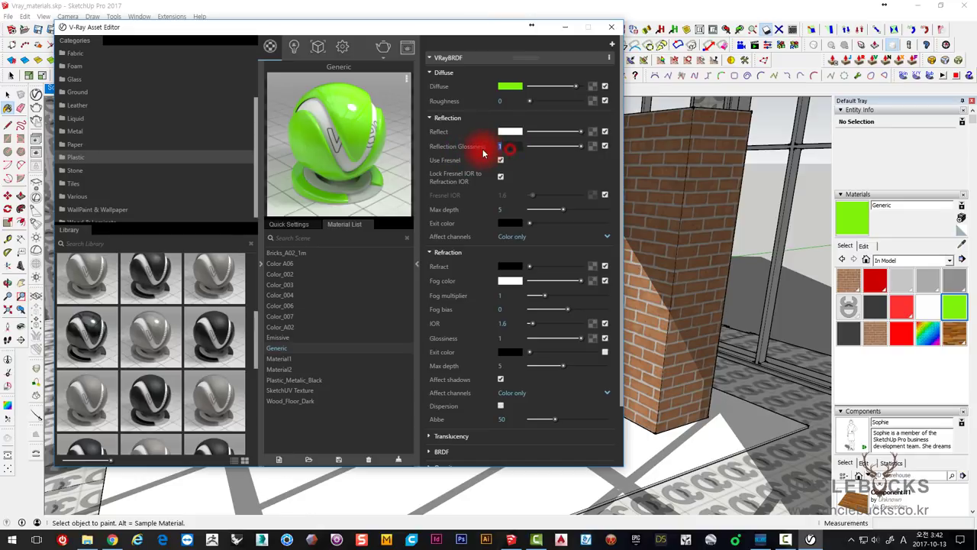
text(0.5)
key(Return)
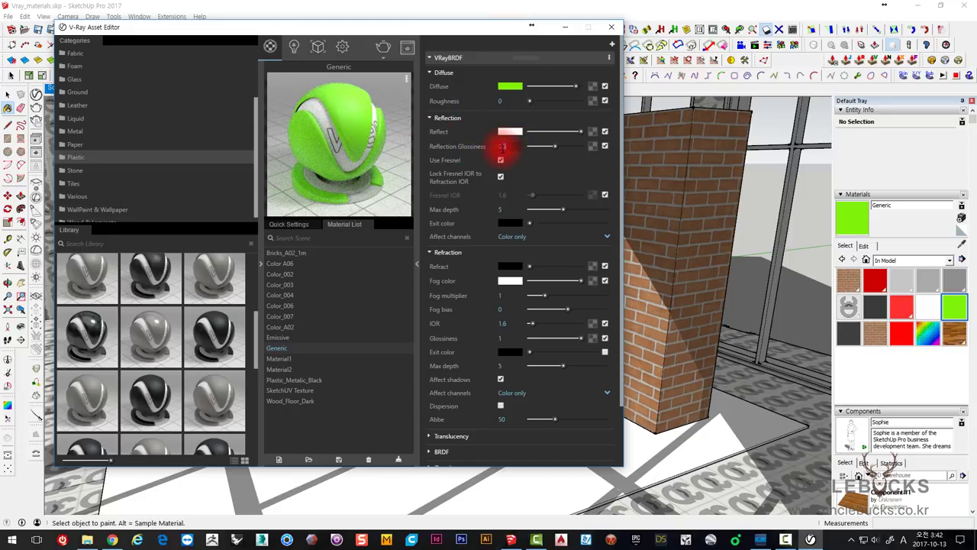
Step: Set Reflection Glossiness to 0.8 and compare Fresnel on versus off, ending with Fresnel off
click(505, 166)
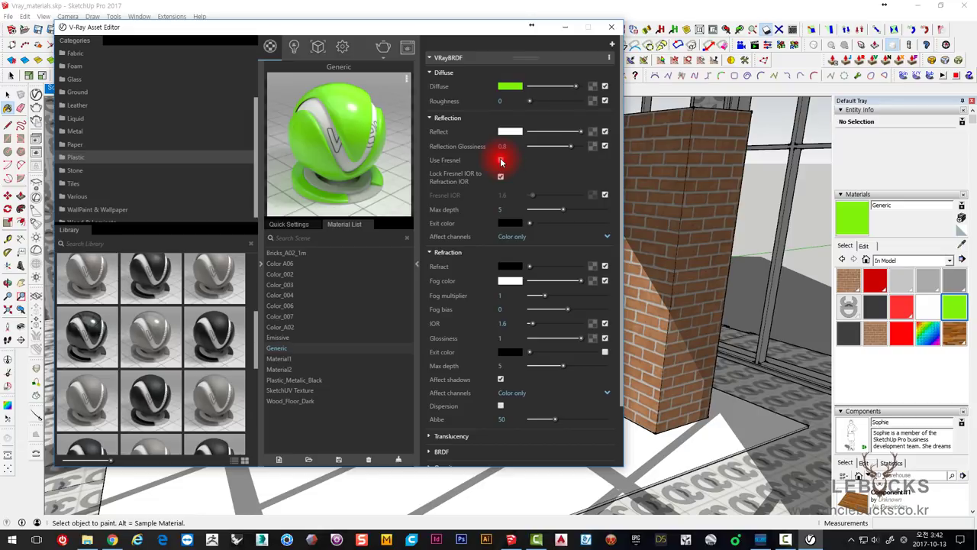
click(501, 160)
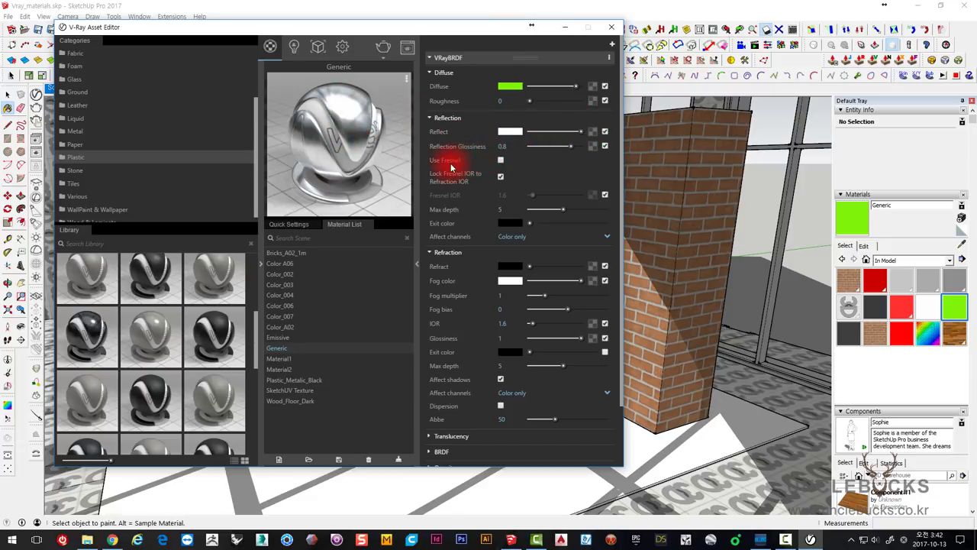
click(500, 160)
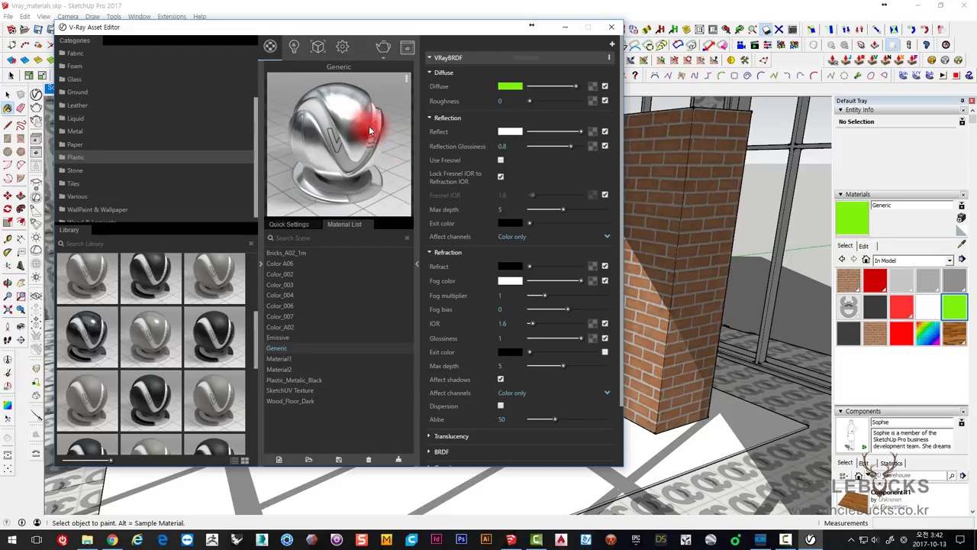
click(485, 159)
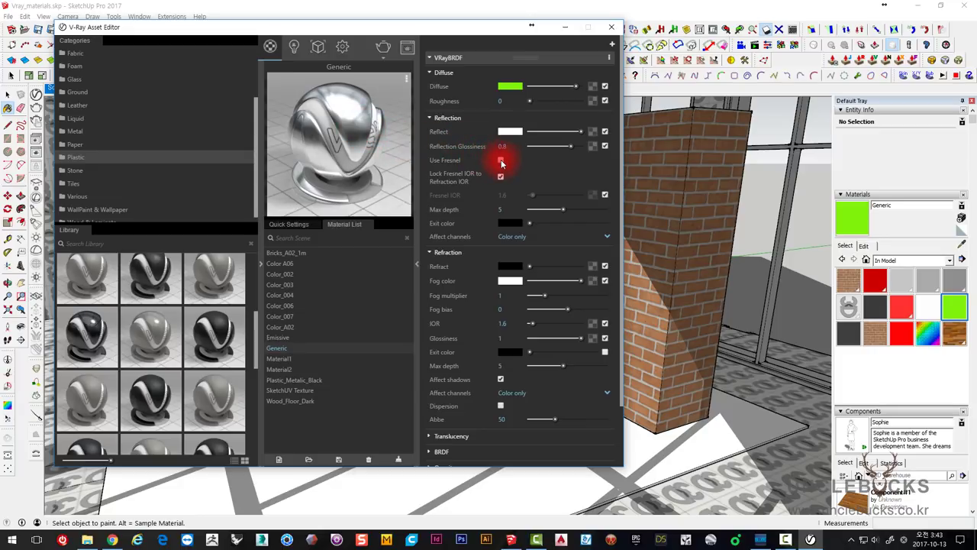
click(501, 160)
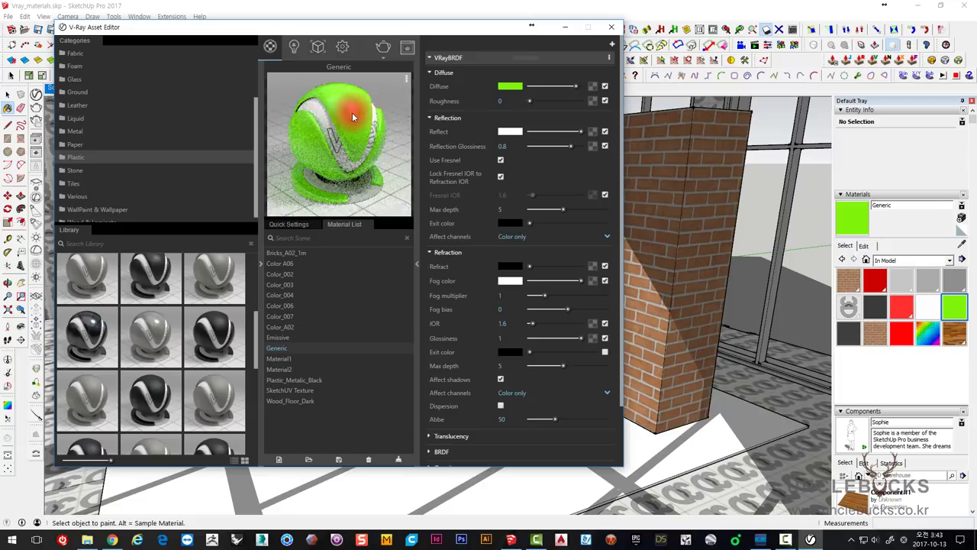
click(501, 162)
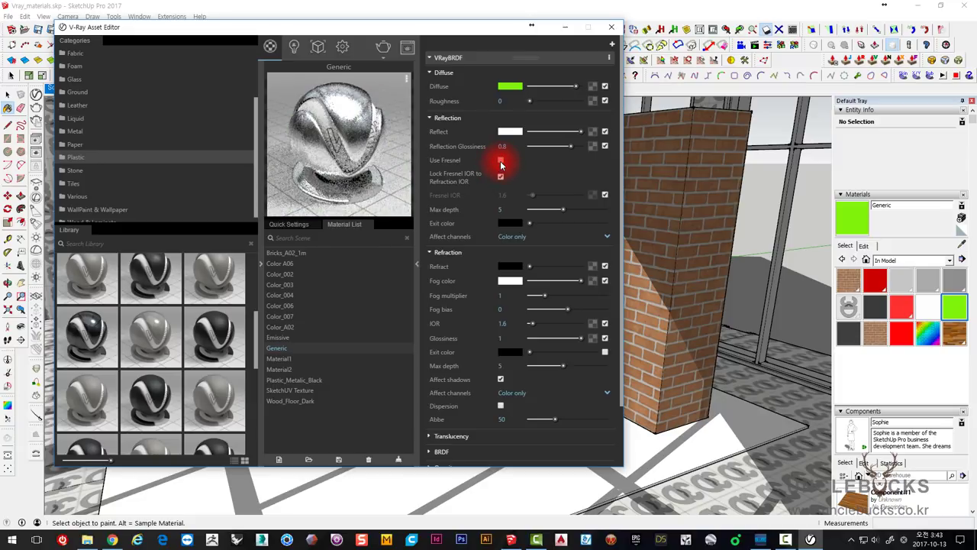
click(501, 161)
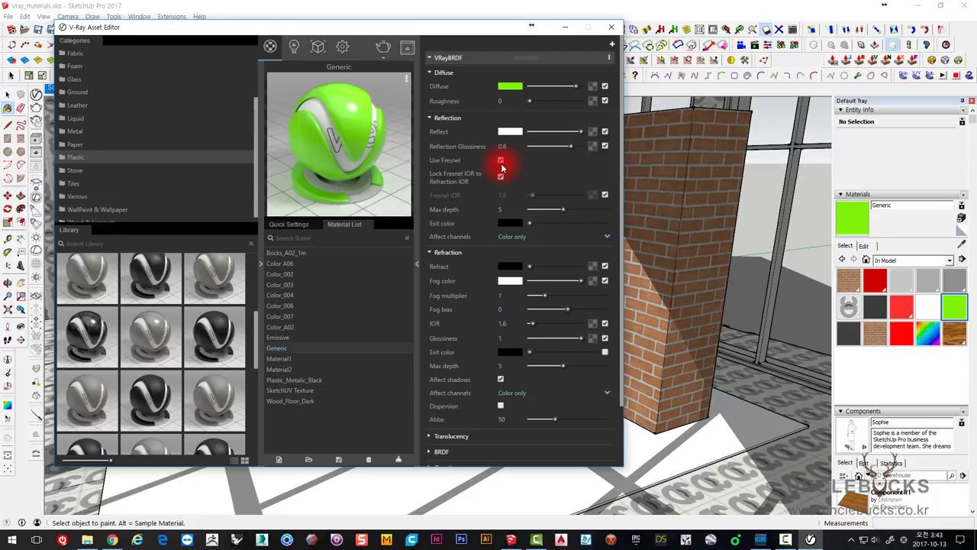
click(500, 161)
click(509, 85)
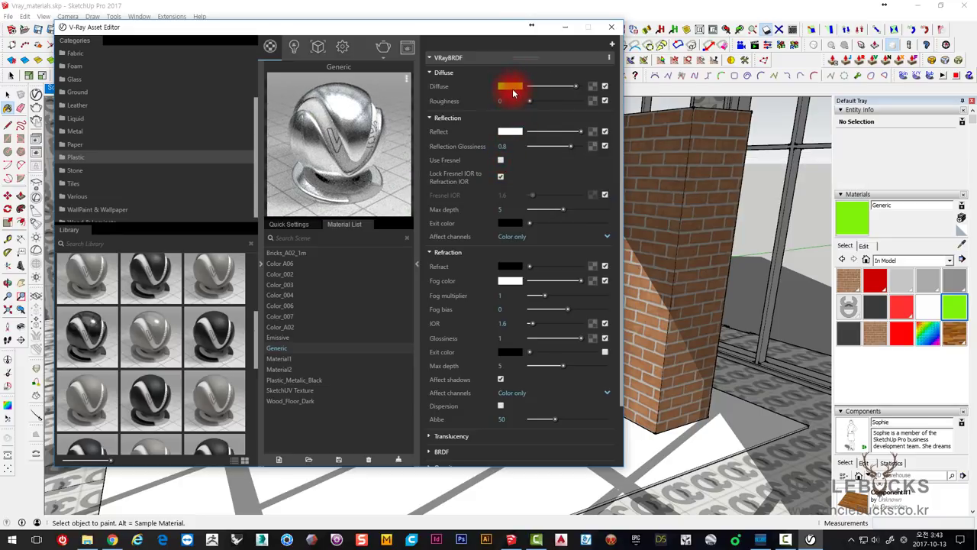
mouse_move(513, 90)
mouse_down()
mouse_move(347, 113)
mouse_move(509, 93)
mouse_move(331, 99)
mouse_move(316, 76)
mouse_move(339, 111)
mouse_up()
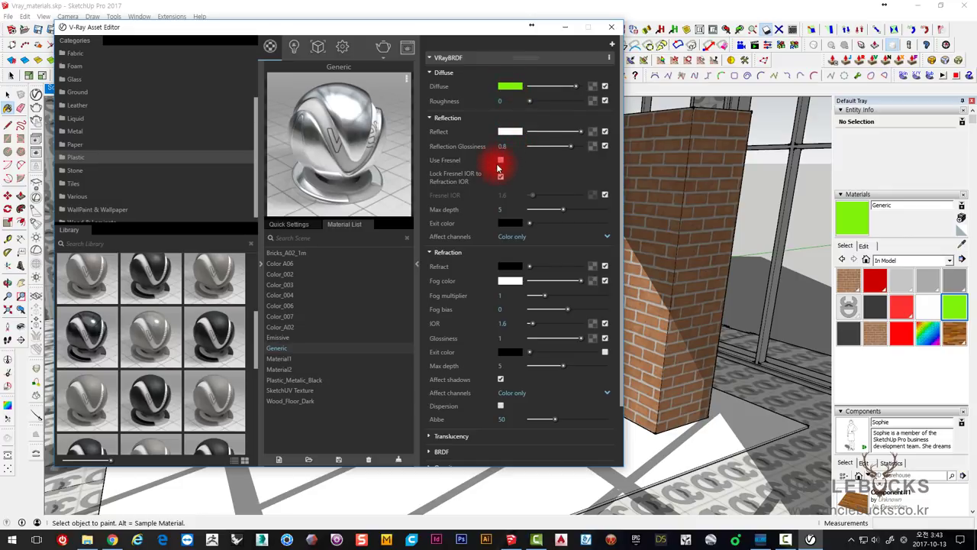
click(501, 161)
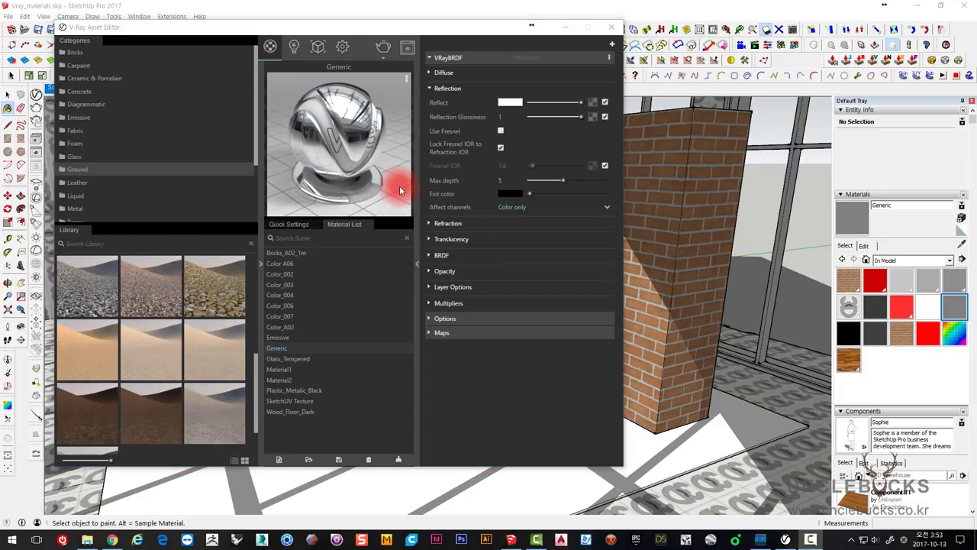
Step: Nudge the Asset Editor window, toggle Use Fresnel, and set Reflection Glossiness to 0.9
drag(342, 48, 350, 71)
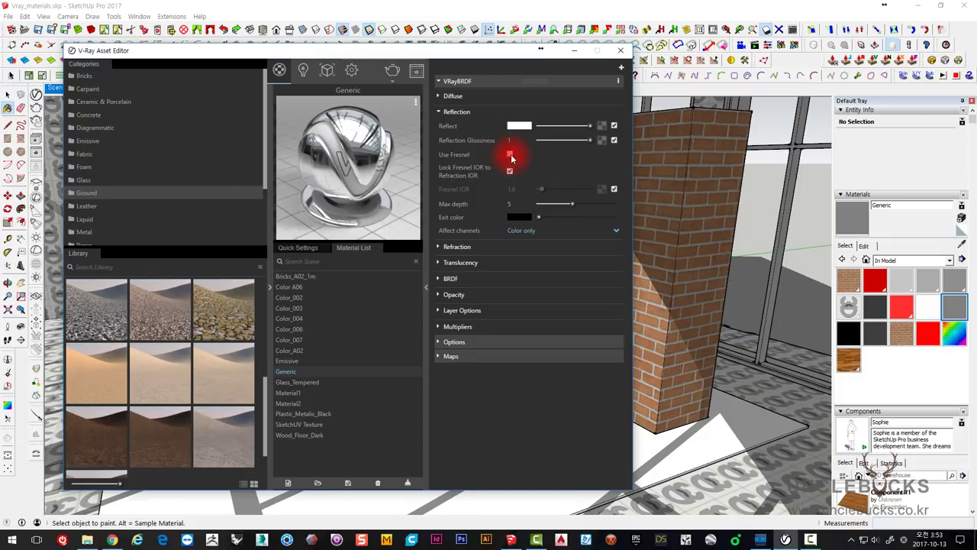
click(510, 155)
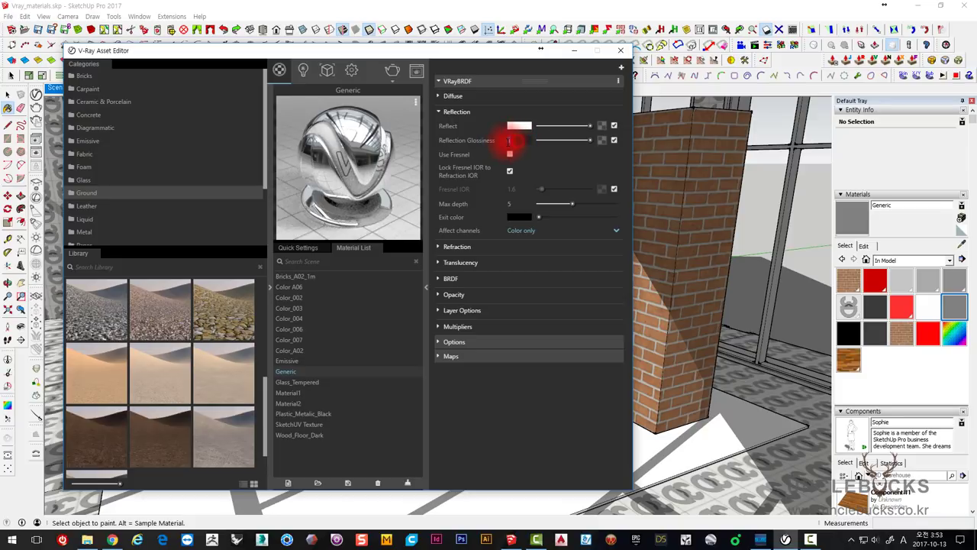
text(0.9)
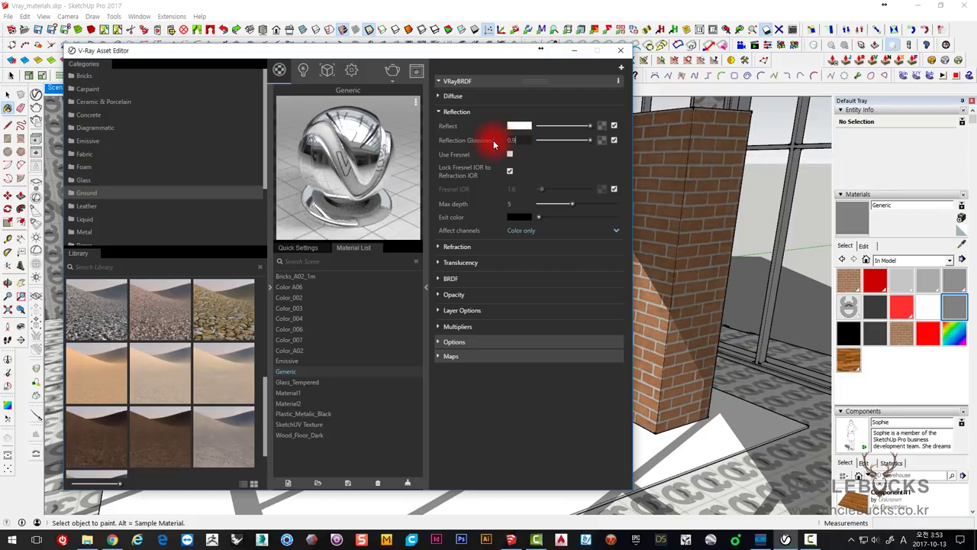
key(Return)
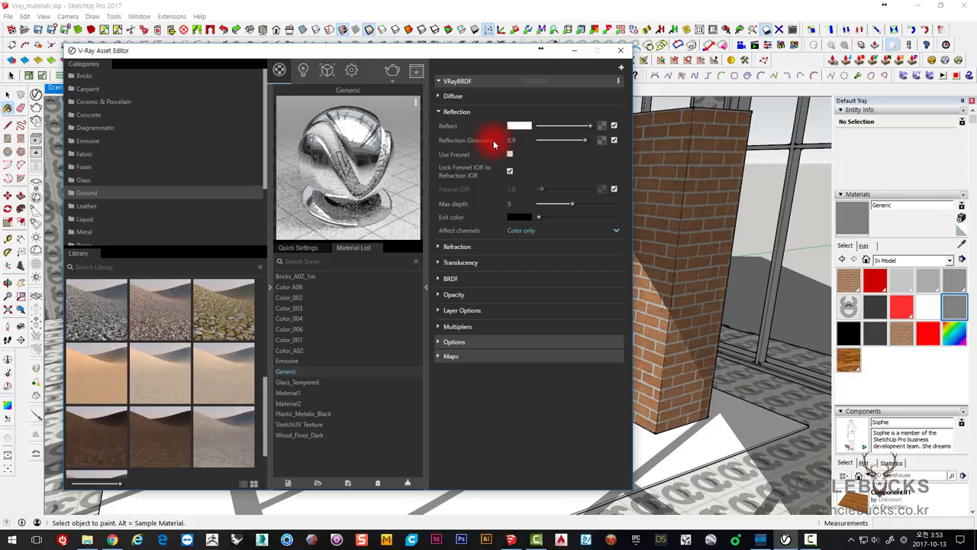
Step: Lower Reflection Glossiness to 0.8, then settle on 0.7
click(516, 142)
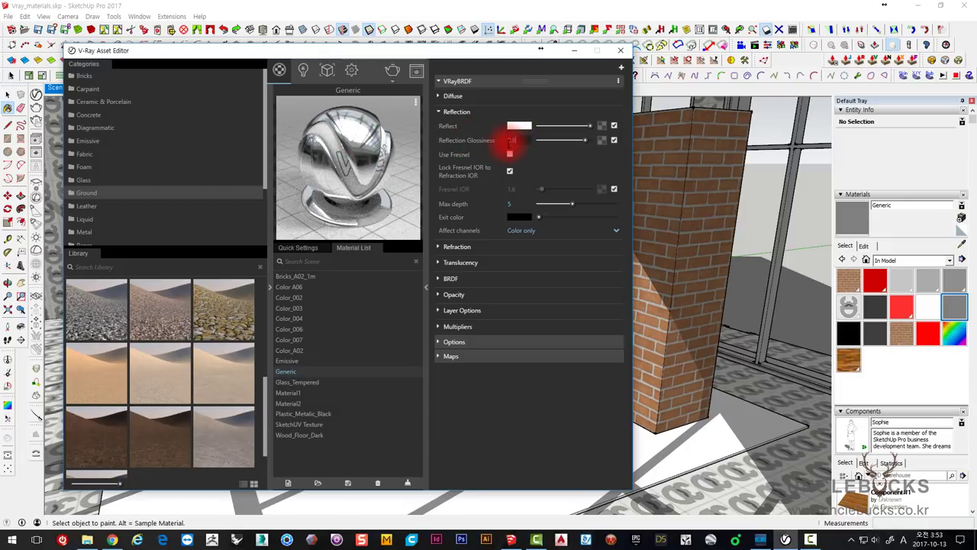
text(0.8)
key(Return)
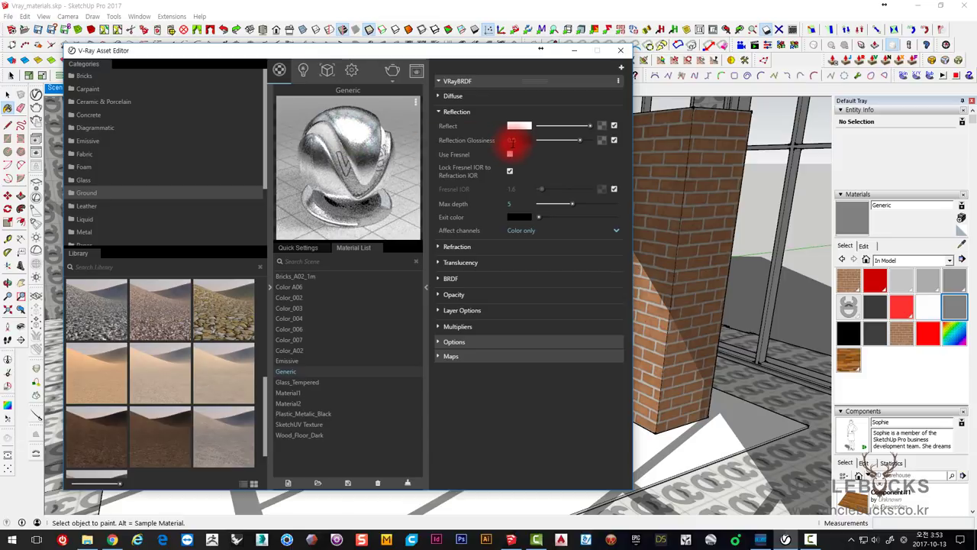
double_click(511, 141)
text(0.7)
key(Return)
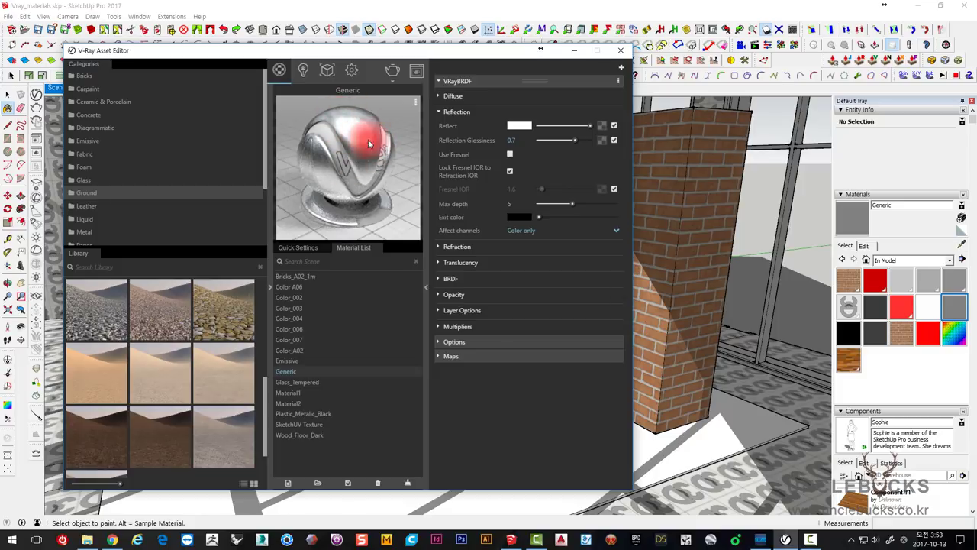
click(506, 141)
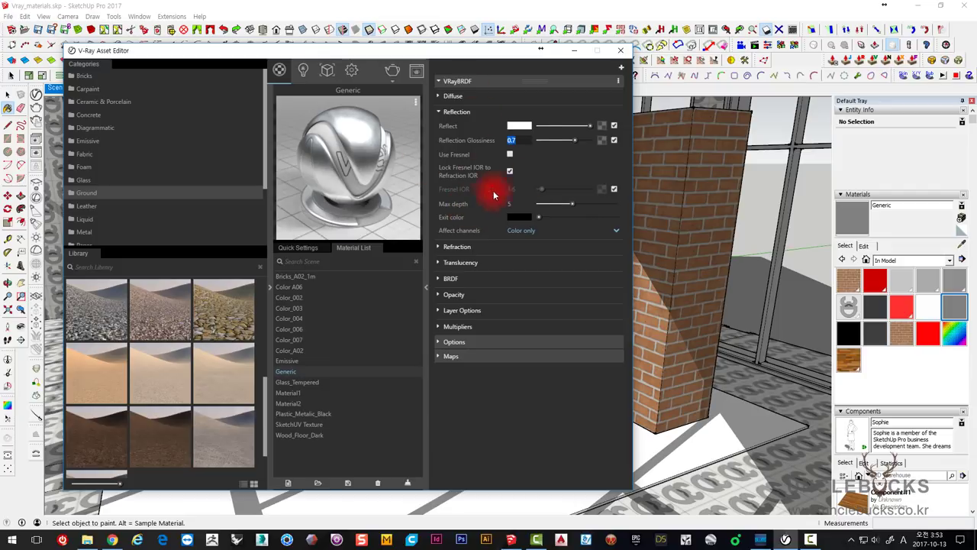
Step: Pick the Metal category and scroll through its thumbnails, like Metallic Foil Red
scroll(122, 200, down, 3)
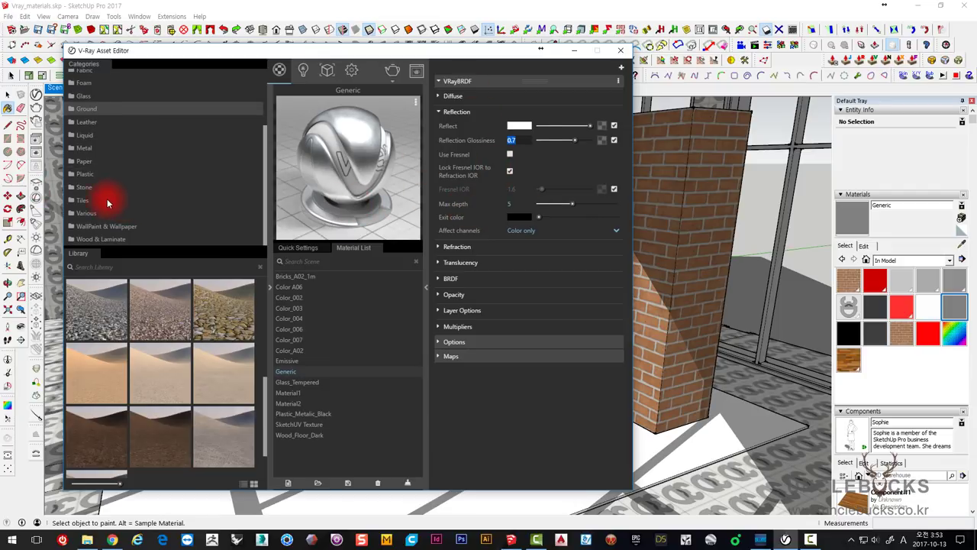
click(88, 149)
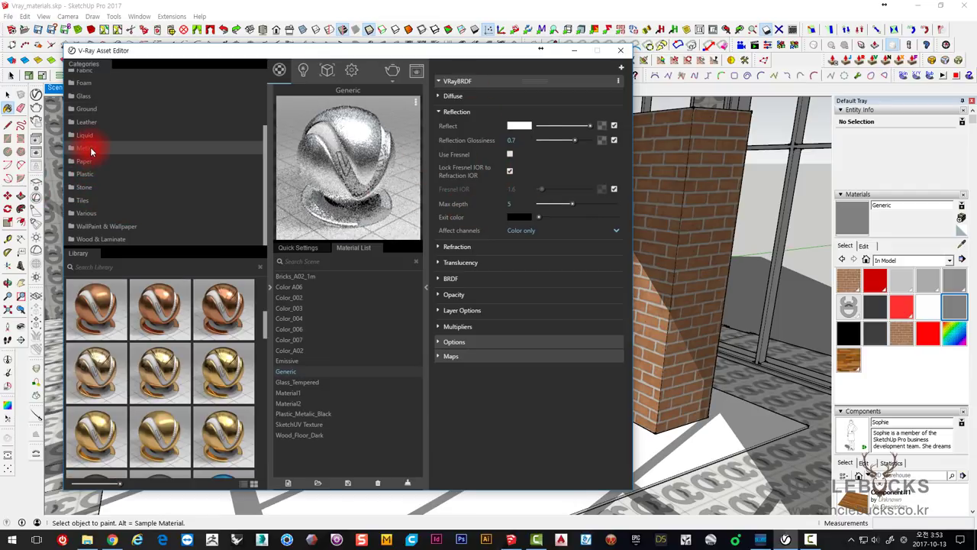
scroll(153, 343, down, 3)
scroll(180, 351, down, 3)
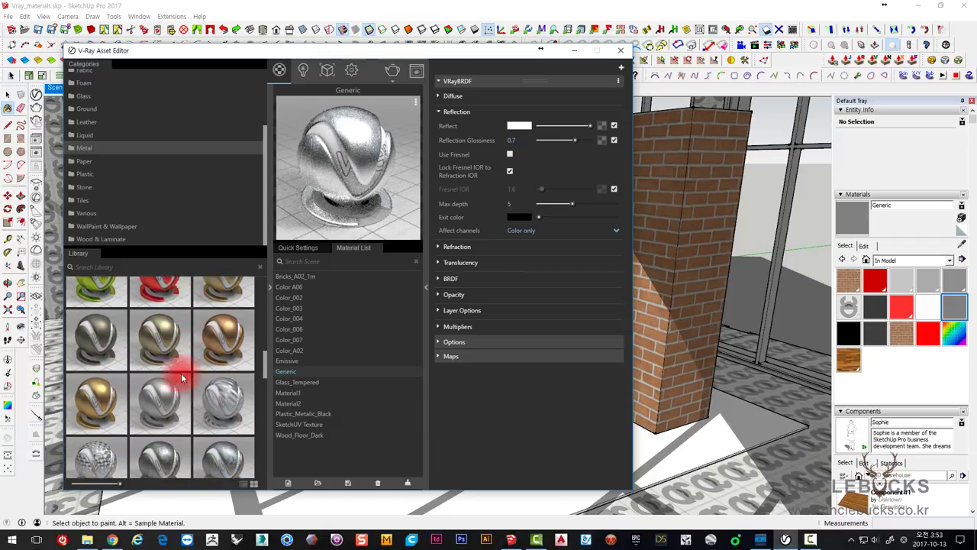
scroll(171, 385, down, 3)
scroll(168, 397, down, 2)
scroll(170, 395, down, 1)
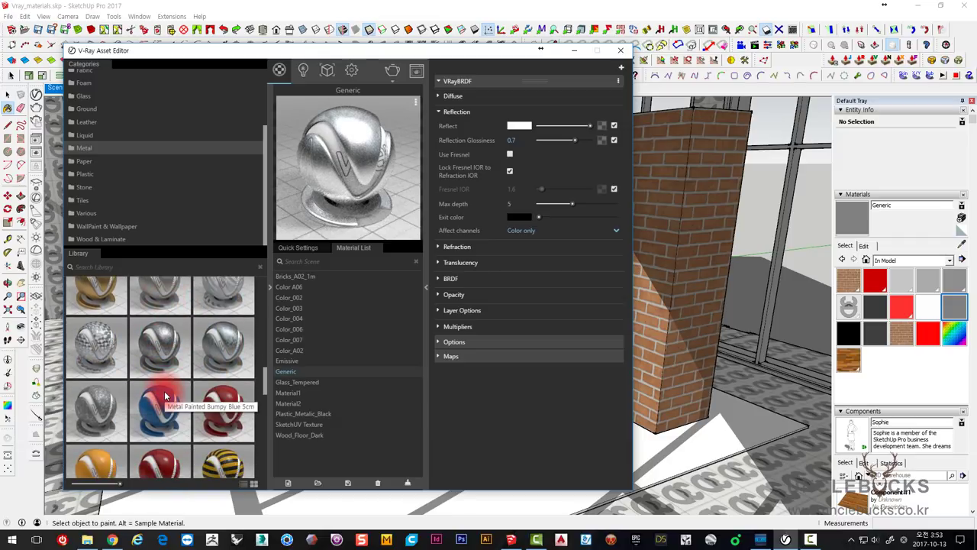
scroll(169, 392, down, 3)
scroll(170, 387, down, 2)
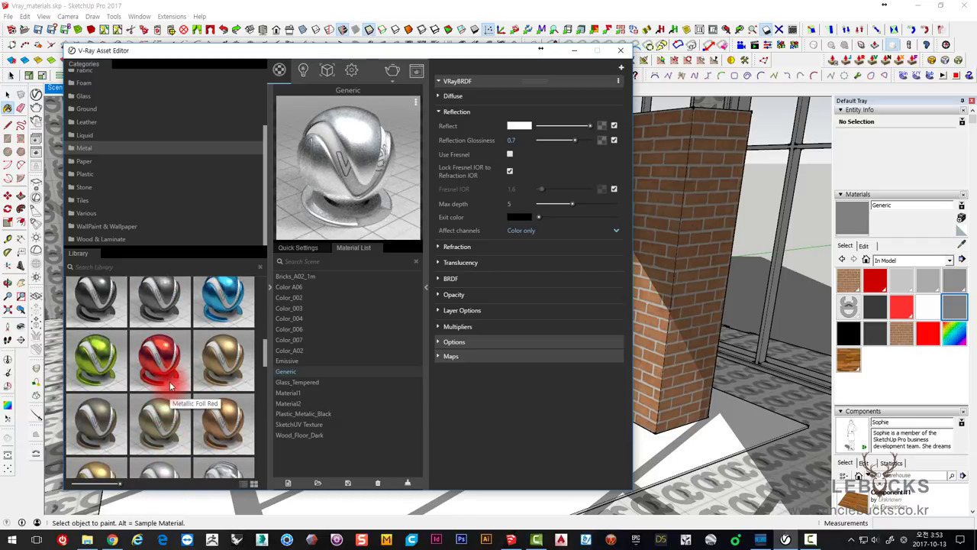
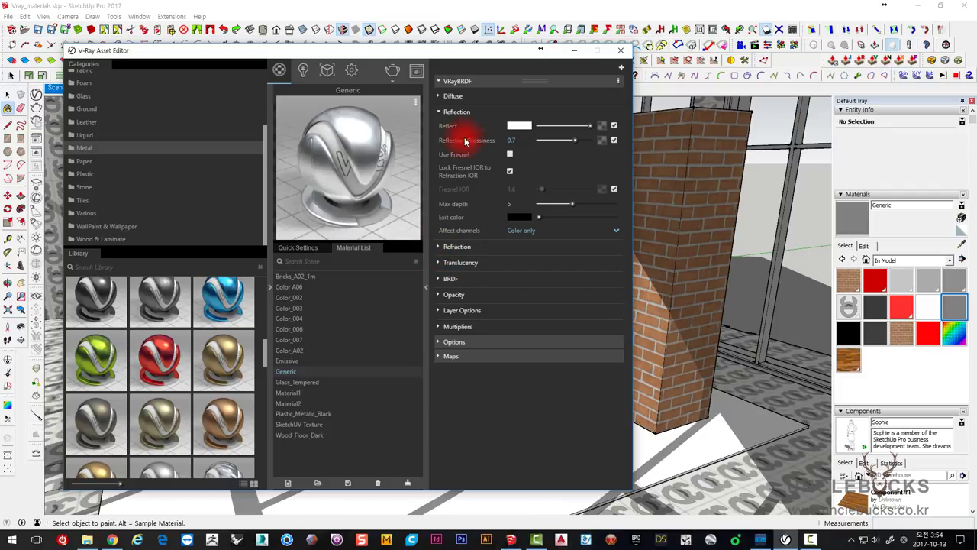
Step: Give Generic pure white refraction with Fresnel on, dark red fog and fog multiplier 0.147
click(443, 245)
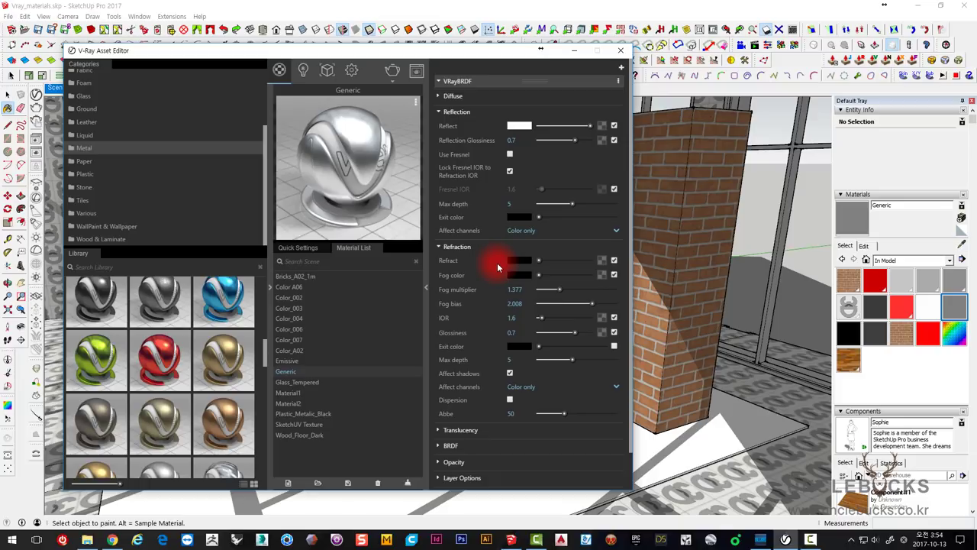
scroll(493, 267, down, 1)
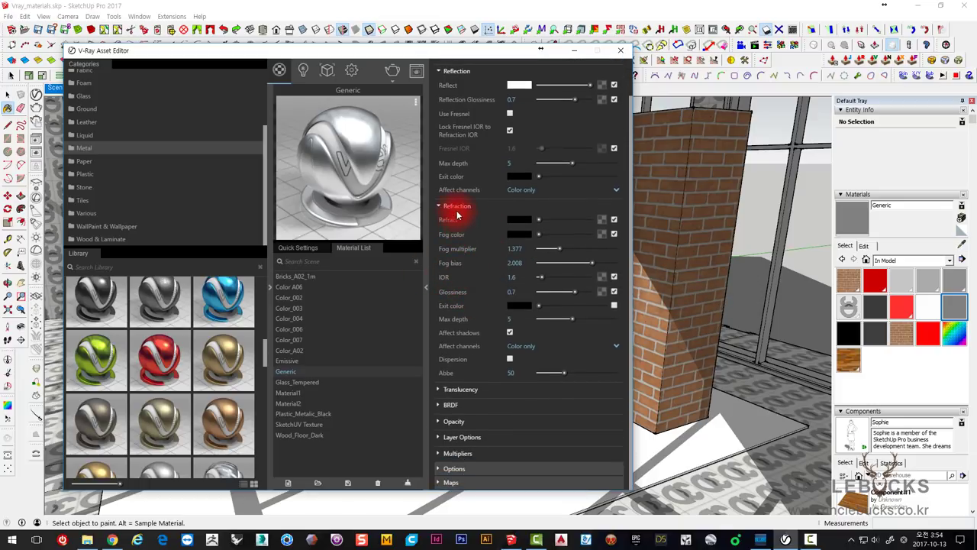
mouse_move(538, 220)
mouse_down()
mouse_move(558, 219)
mouse_move(569, 238)
mouse_move(582, 220)
mouse_move(582, 238)
mouse_up()
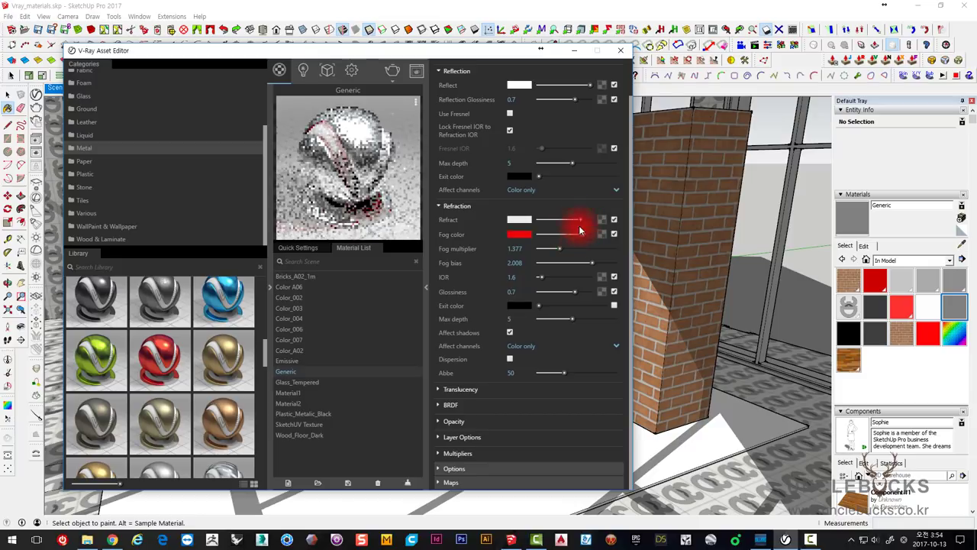
scroll(510, 149, up, 2)
click(509, 155)
mouse_move(549, 279)
mouse_down()
mouse_move(581, 268)
mouse_move(571, 264)
mouse_up()
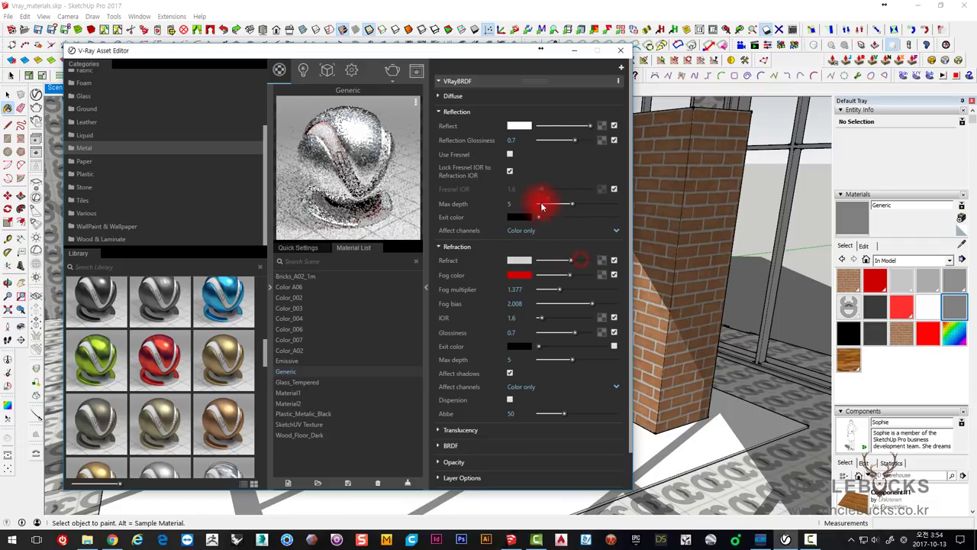
click(510, 155)
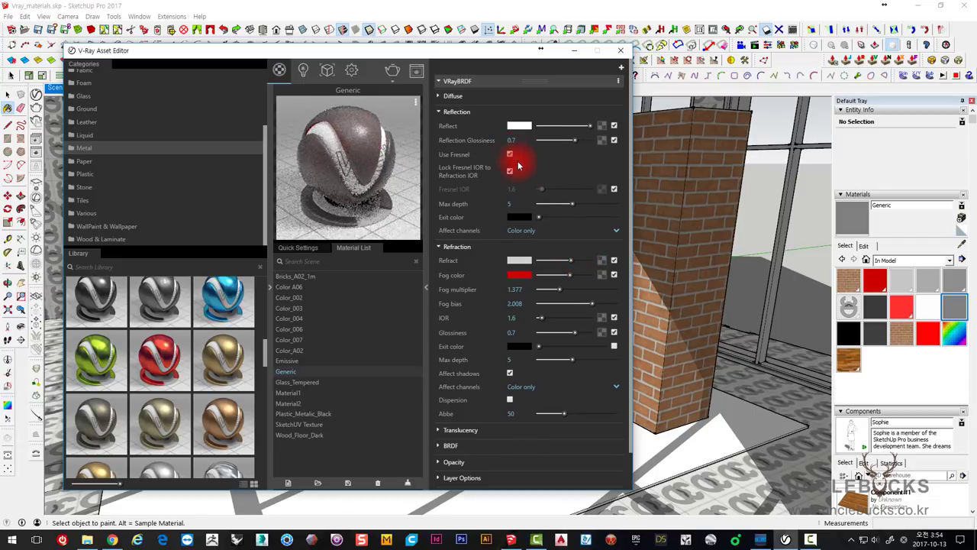
mouse_move(570, 260)
mouse_down()
mouse_move(589, 262)
mouse_move(541, 291)
mouse_up()
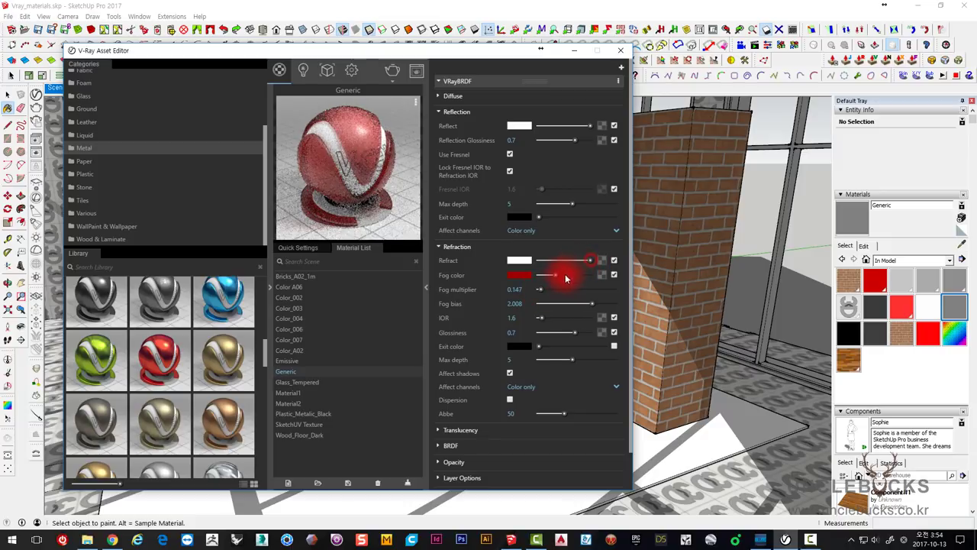
Step: Set Generic's fog colour to white and its refraction glossiness to 1
click(525, 275)
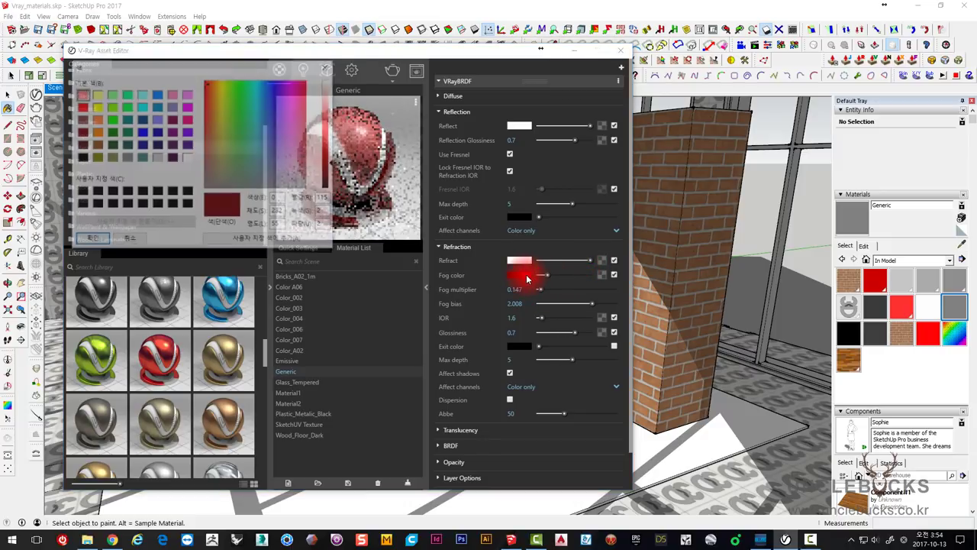
click(187, 158)
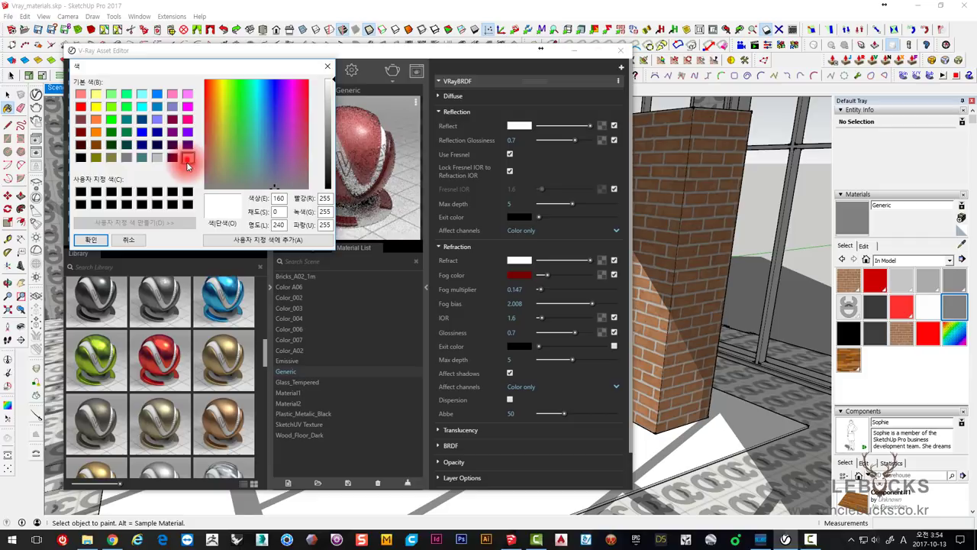
click(91, 238)
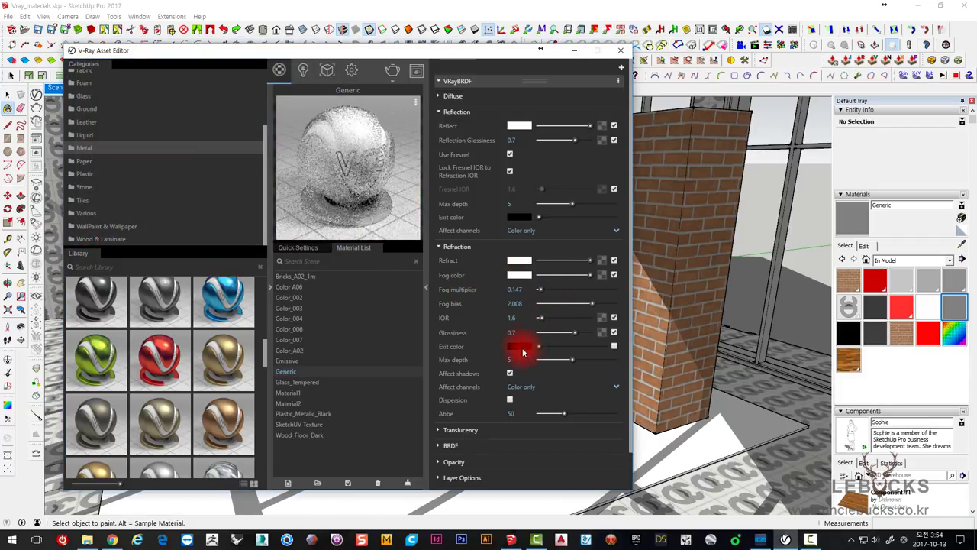
drag(573, 332, 534, 340)
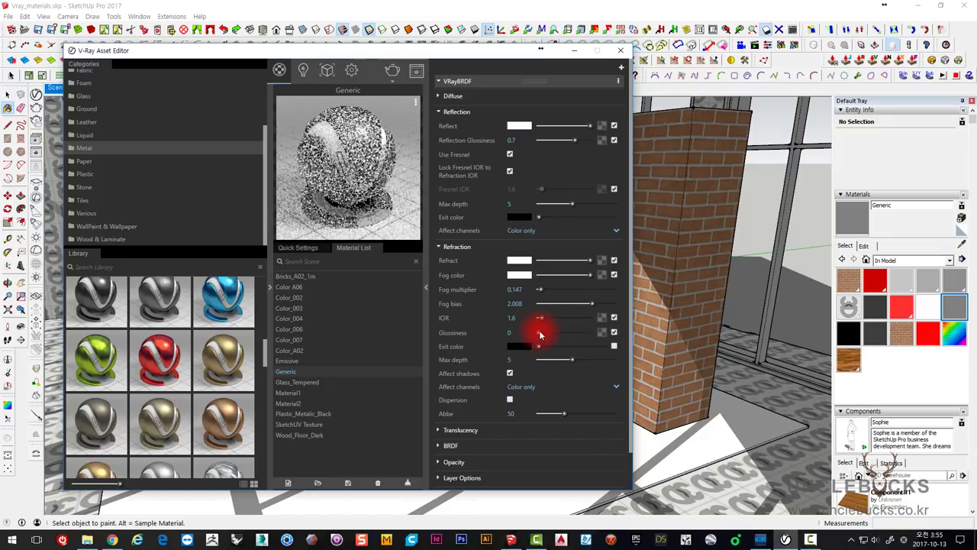
drag(539, 334, 595, 332)
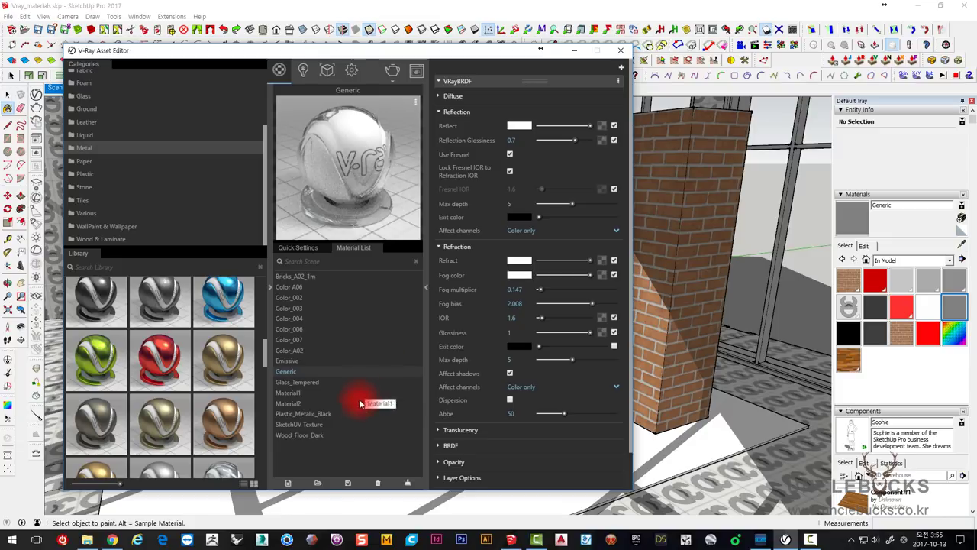
Step: Create a Generic1 material with white reflection and a raised refraction colour
click(288, 483)
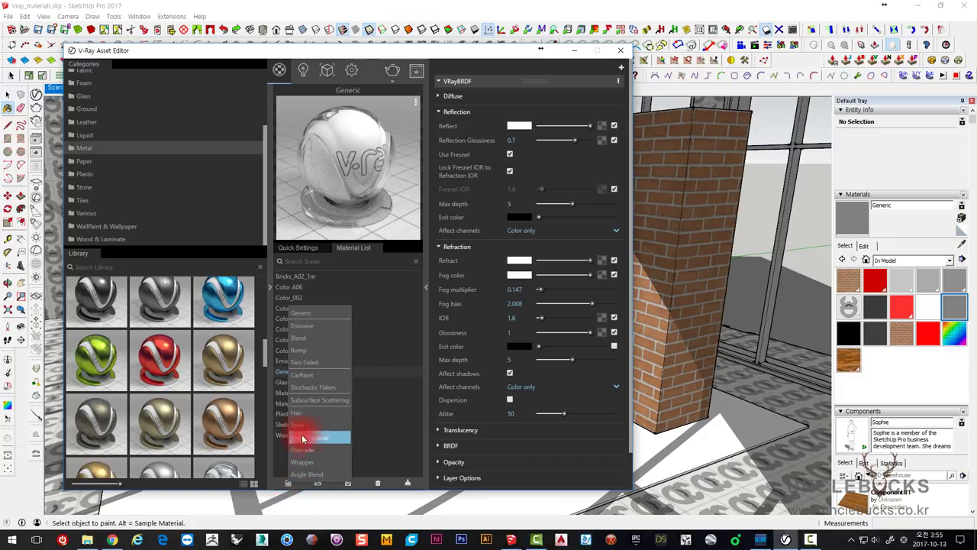
click(299, 312)
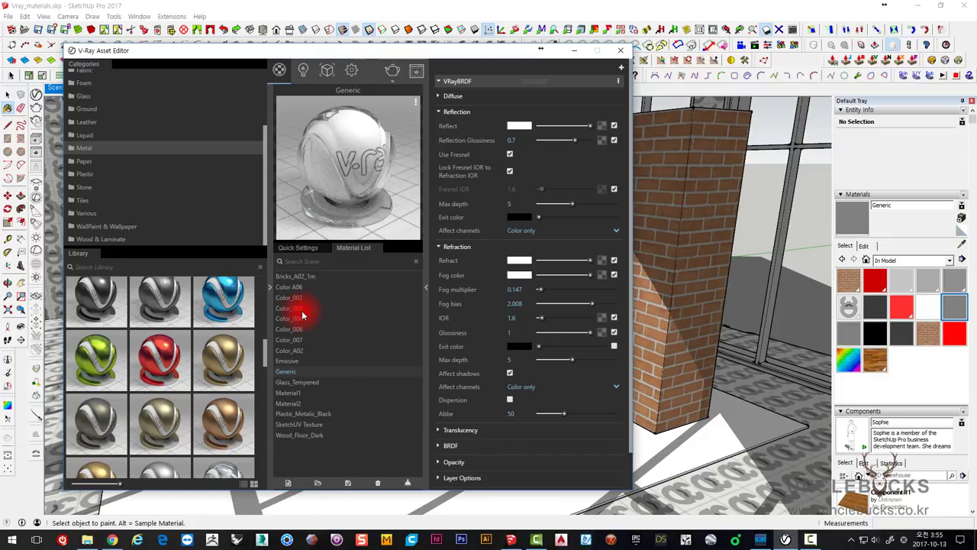
drag(287, 382, 300, 385)
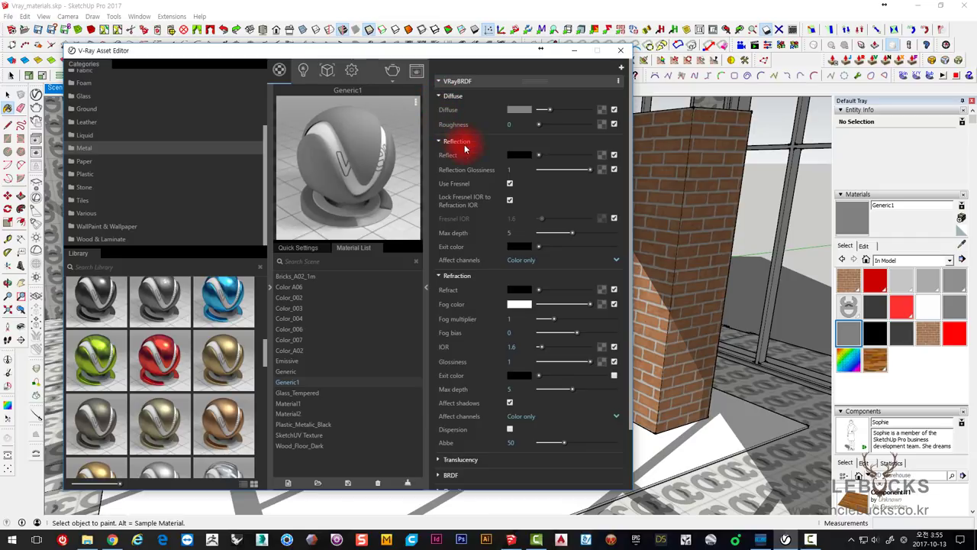
drag(541, 158, 591, 157)
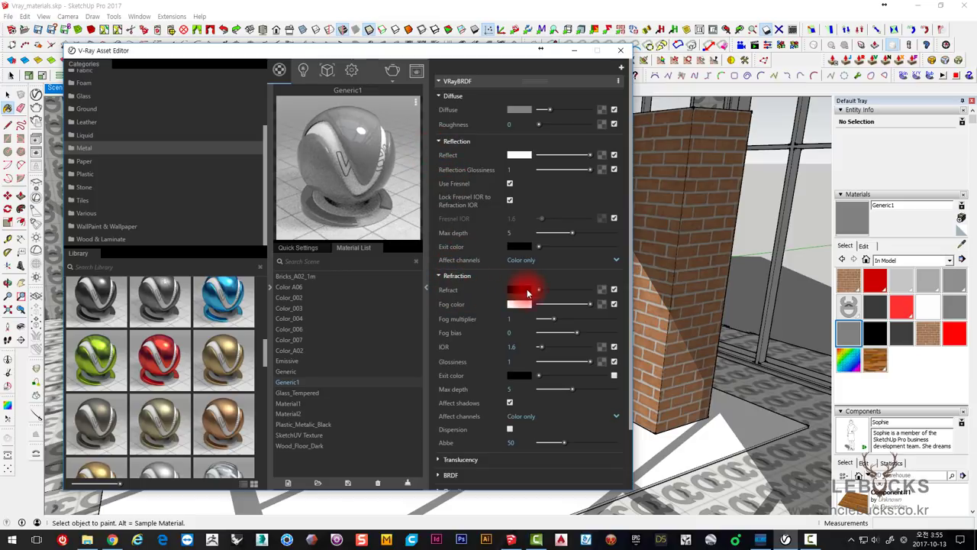
drag(539, 290, 611, 295)
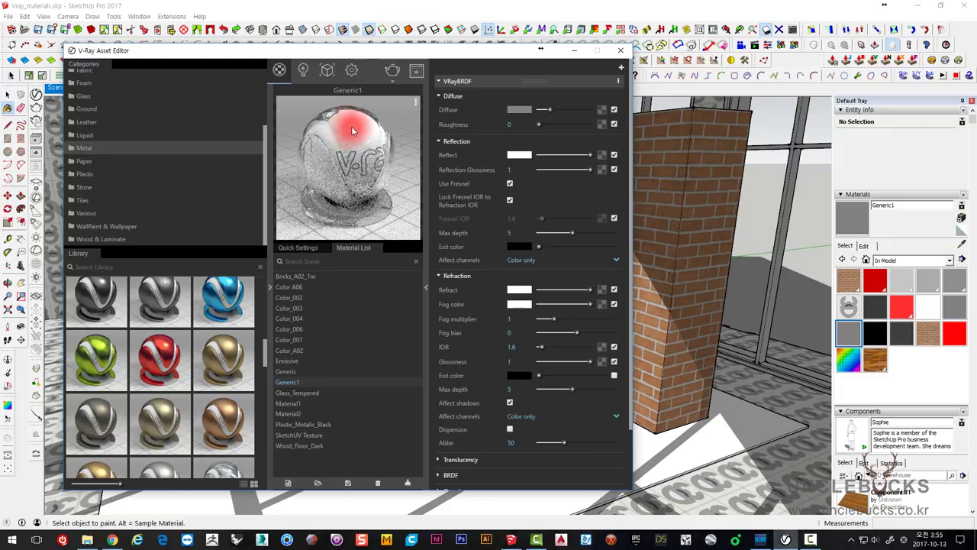
Step: Apply a pink fog colour to Generic1, then change the fog back to white
click(519, 306)
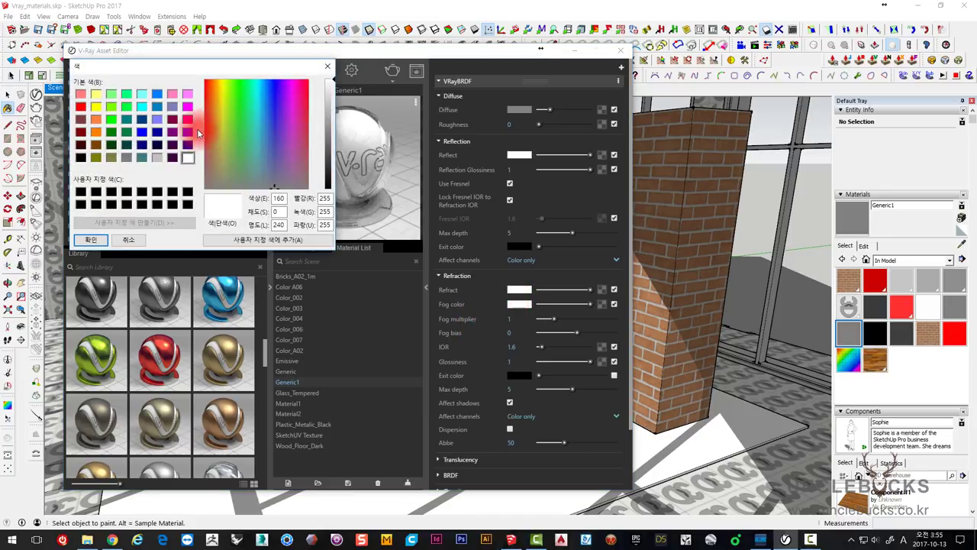
click(187, 119)
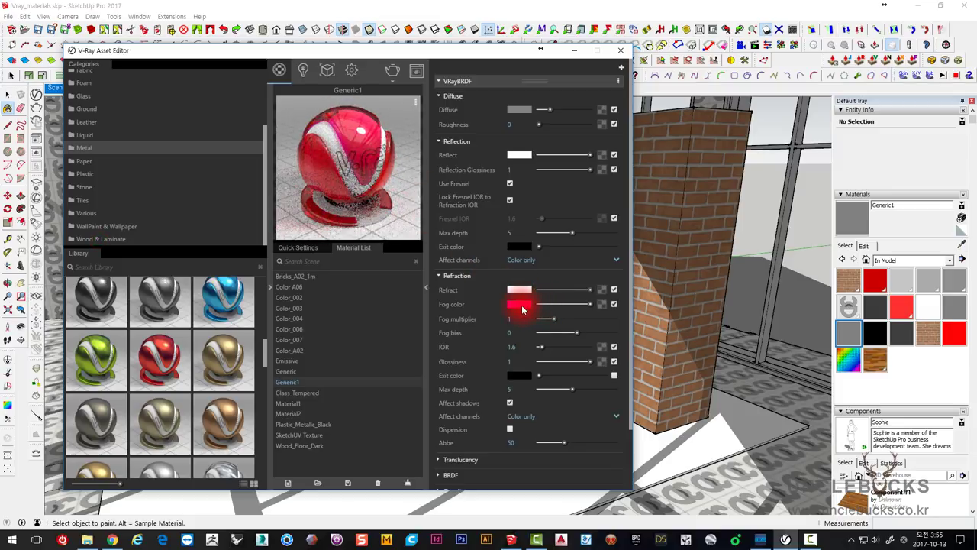
click(522, 306)
click(189, 158)
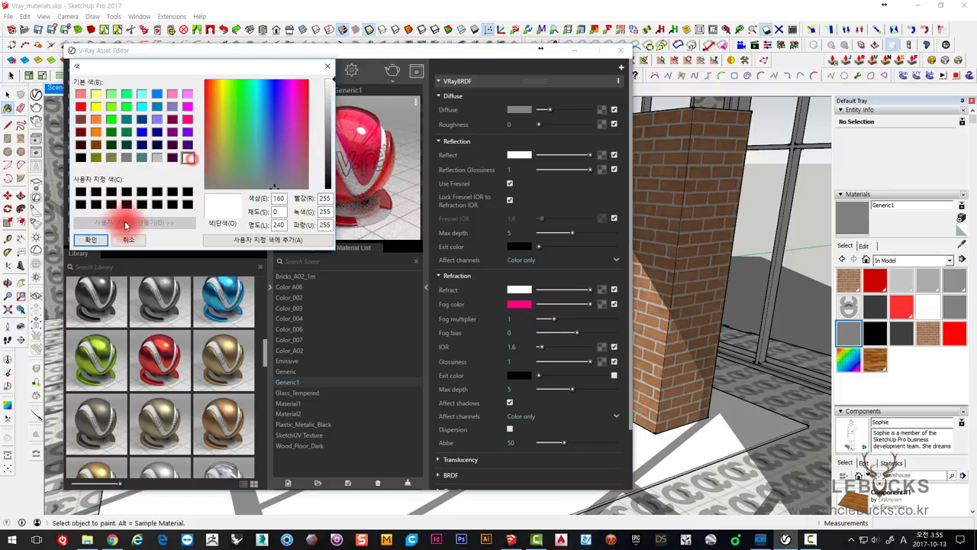
click(91, 239)
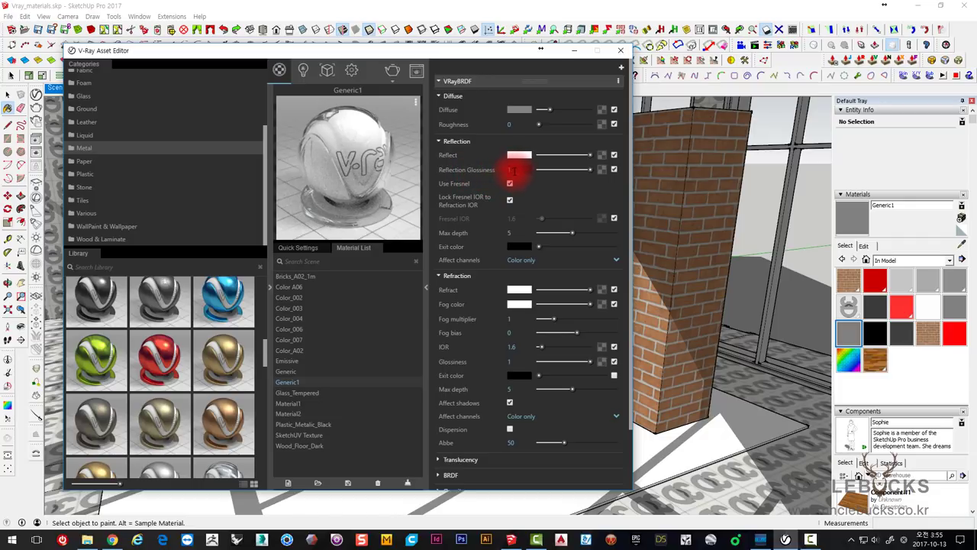
Step: Commit Generic1's refraction glossiness of 0.7 and leave Affect channels on Color only
click(513, 361)
text(0.7)
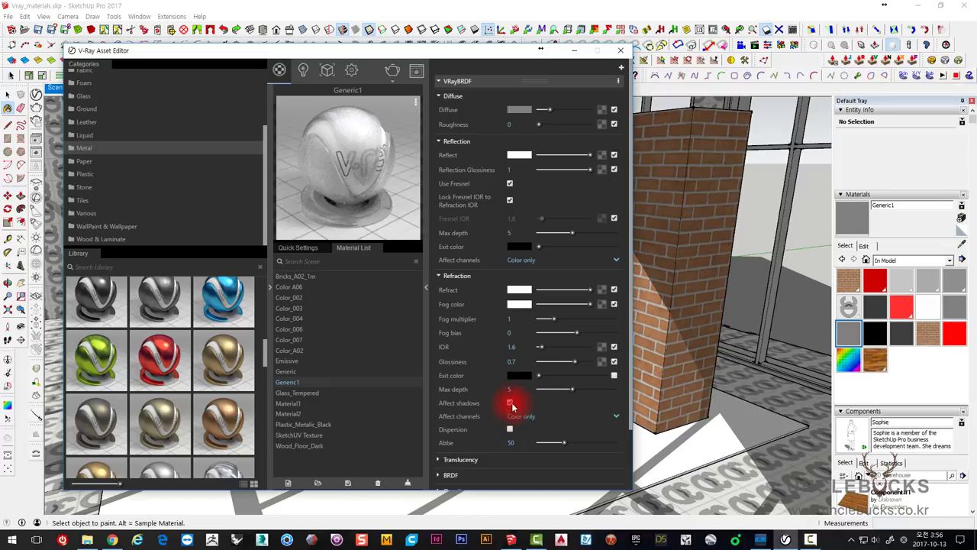
scroll(514, 398, down, 2)
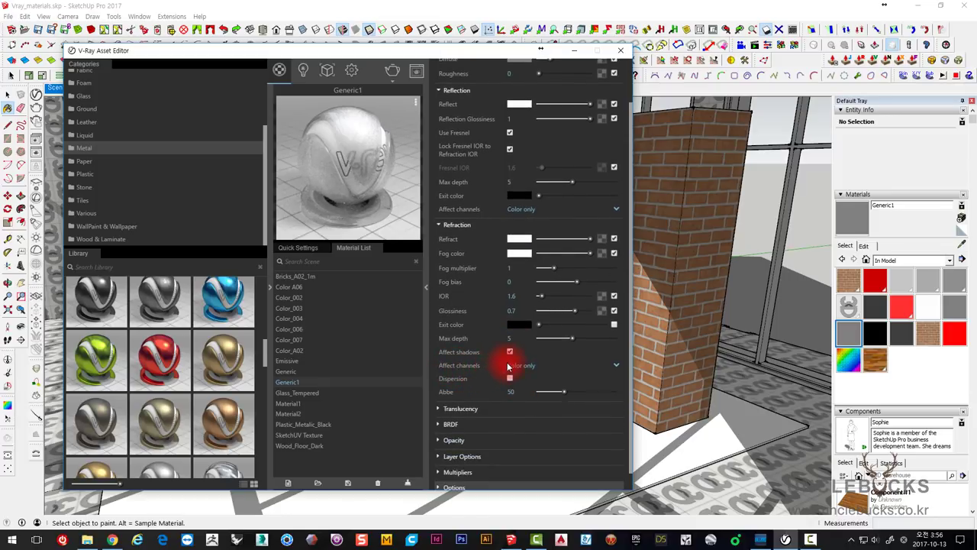
click(515, 366)
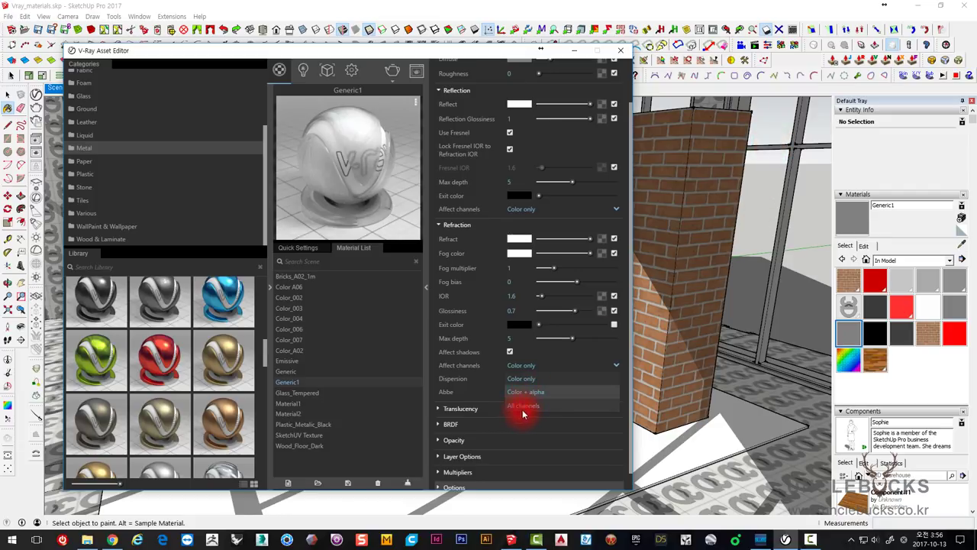
click(434, 357)
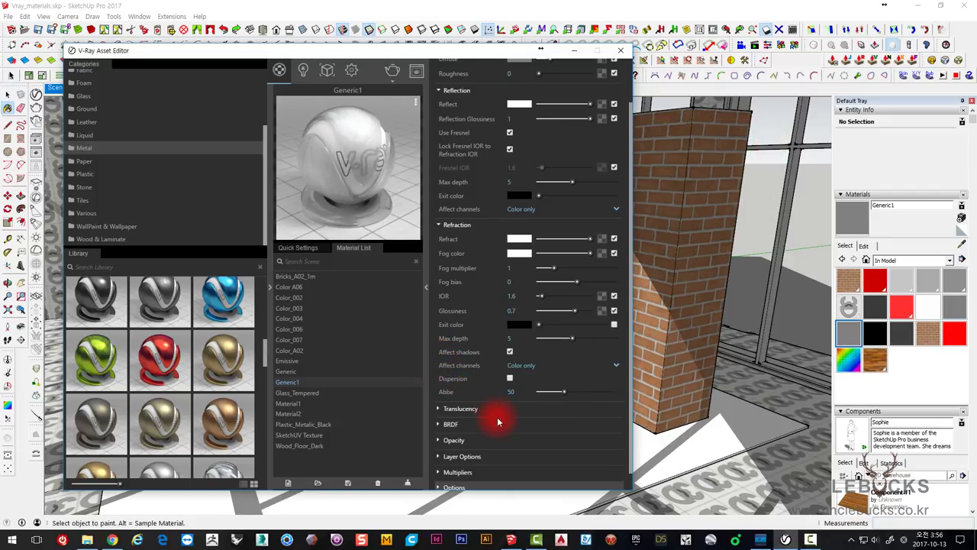
scroll(498, 422, down, 1)
scroll(481, 401, up, 3)
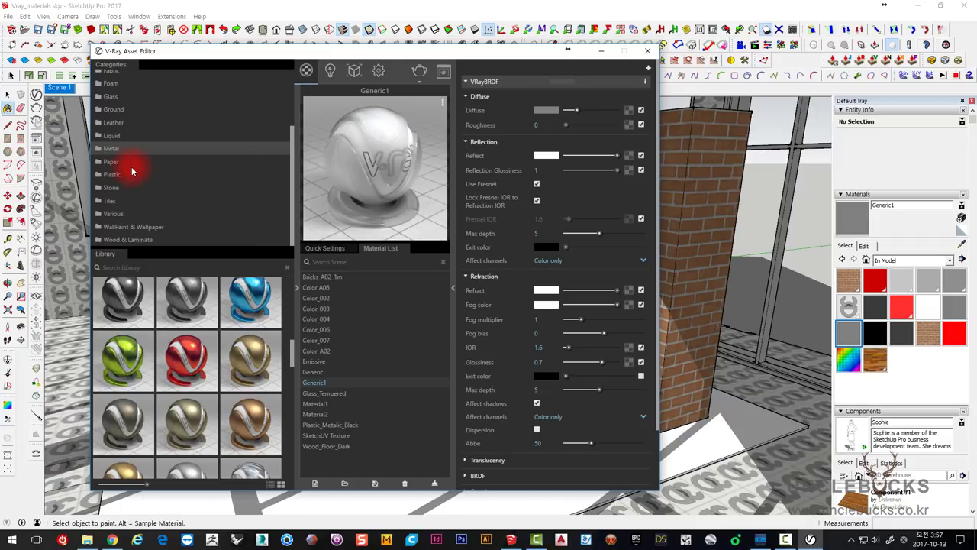
Step: Add a wood floor material from the Wood & Laminate library to the scene
click(130, 240)
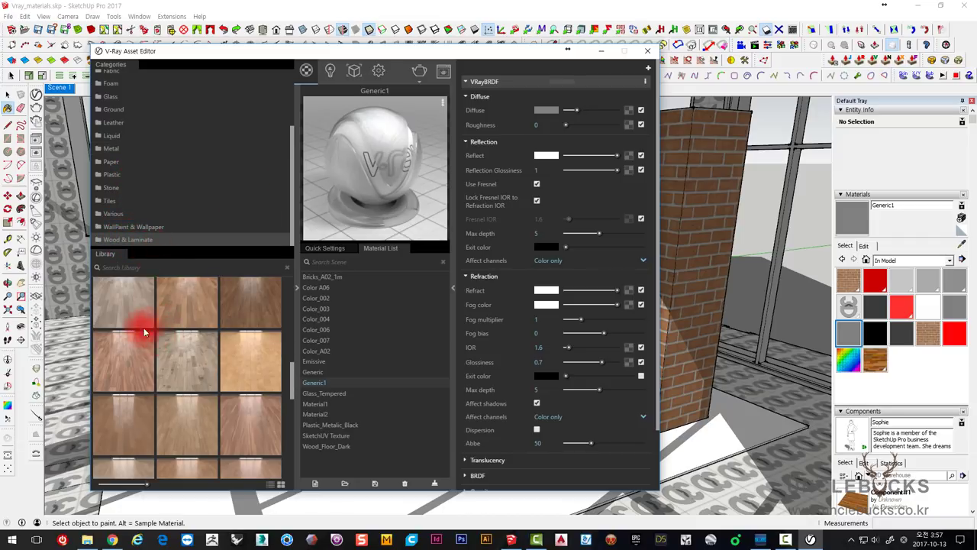
drag(139, 307, 149, 309)
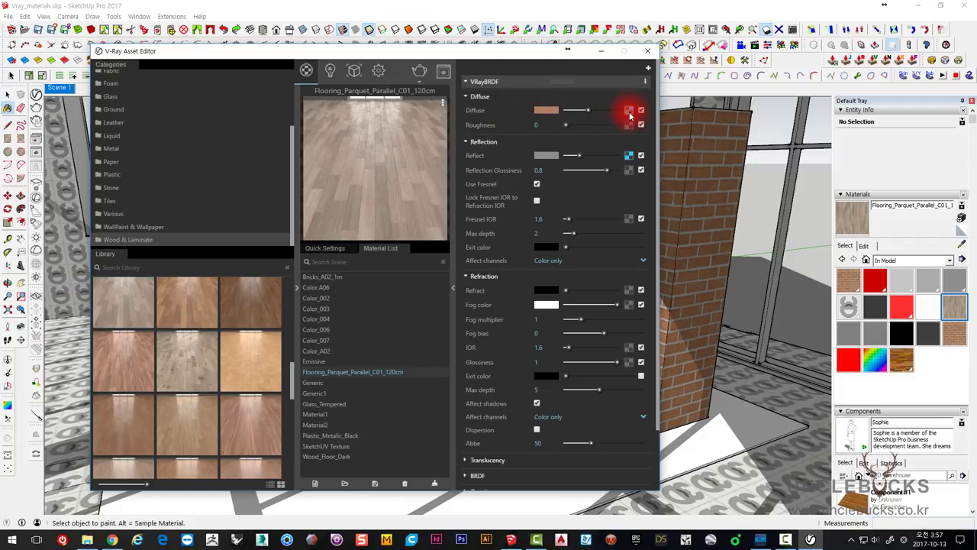
drag(629, 115, 542, 114)
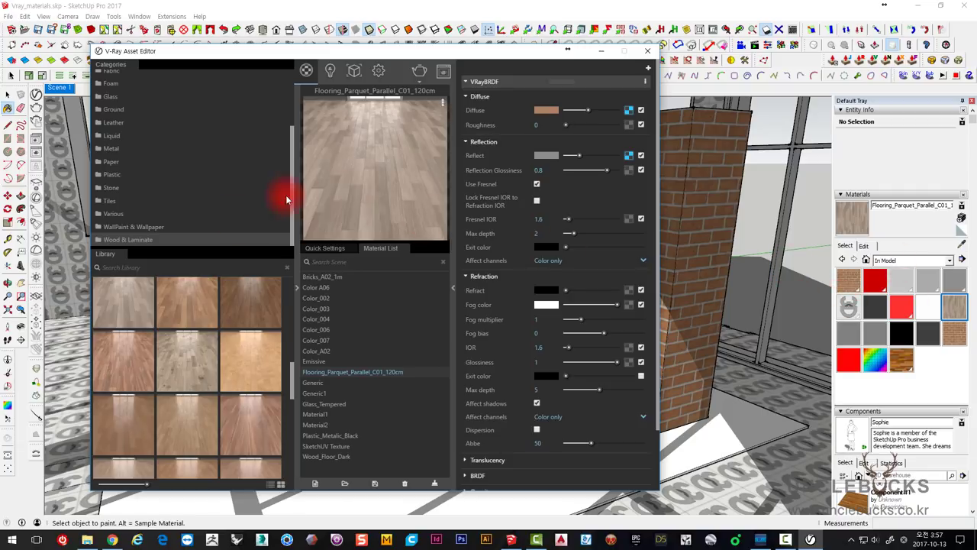
Step: Review Bricks_A02_1m's VRayBRDF settings, then display Wood_Floor_Dark instead
click(325, 276)
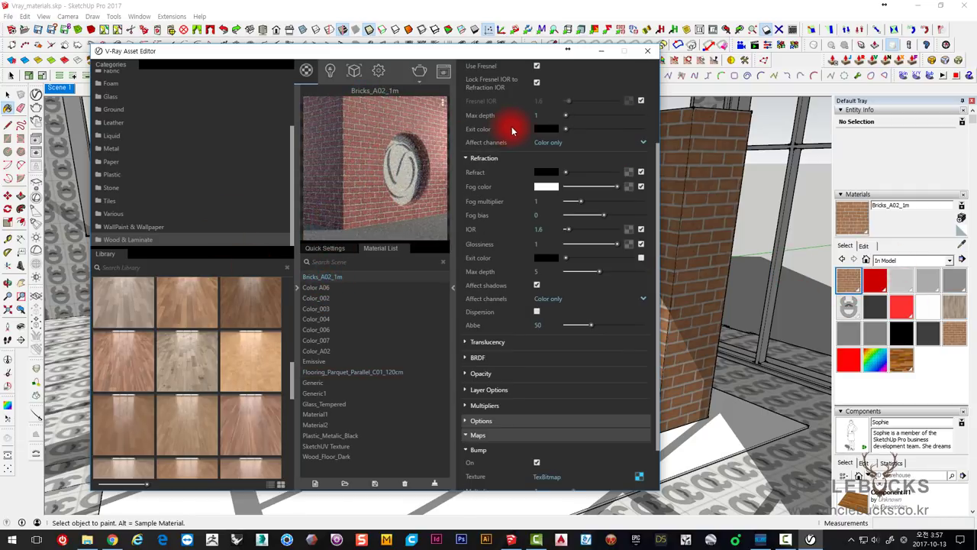
scroll(497, 173, up, 1)
scroll(497, 173, up, 1)
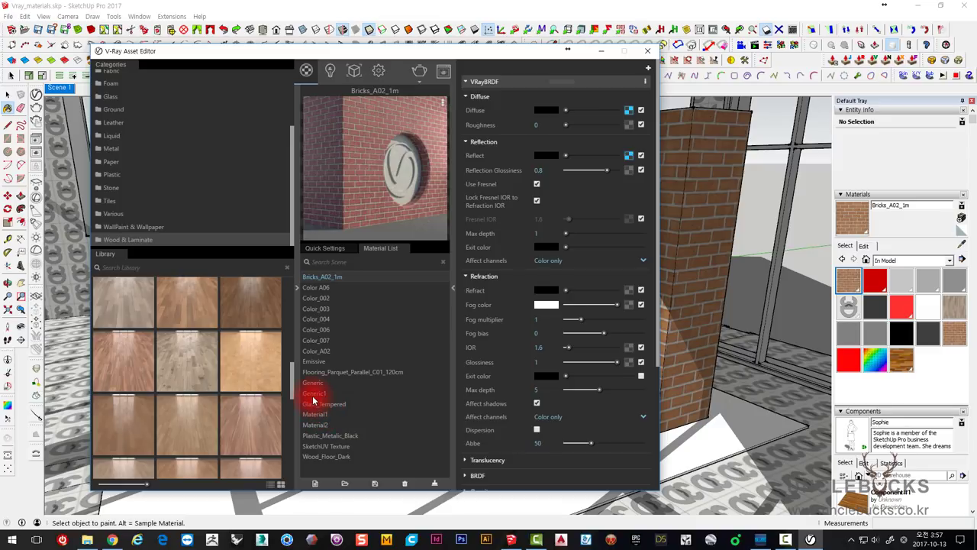
click(324, 455)
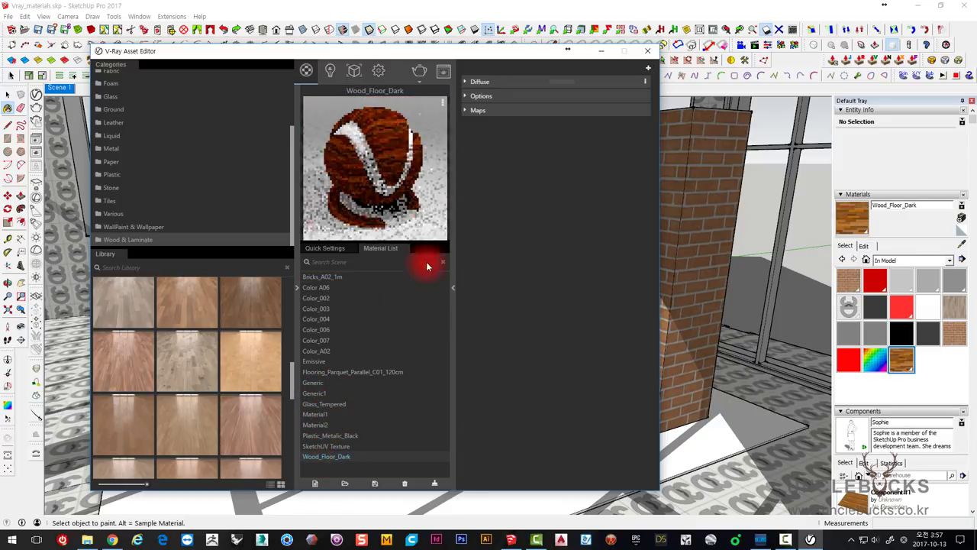
Step: Open Flooring_Parquet_Parallel_C01_120cm's settings and check its Opacity rollout
click(315, 445)
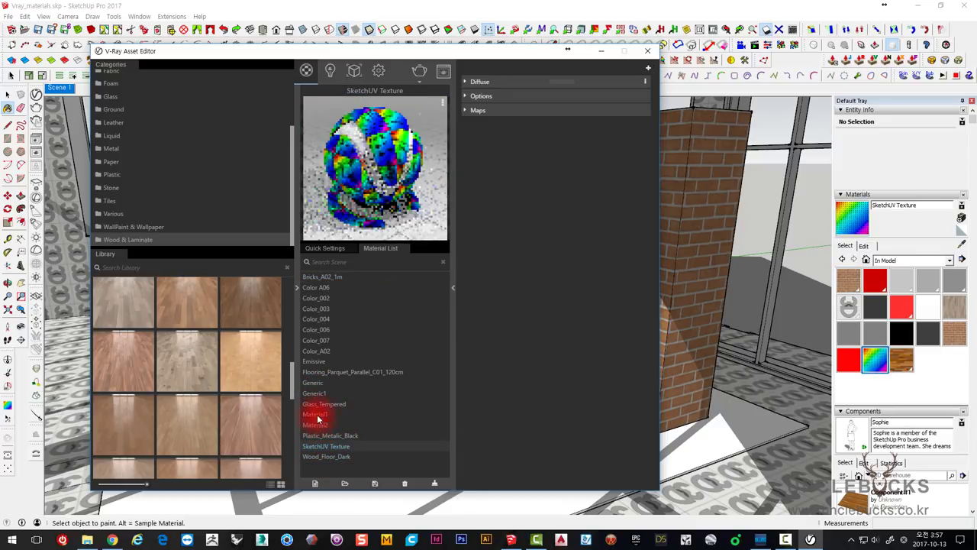
click(316, 372)
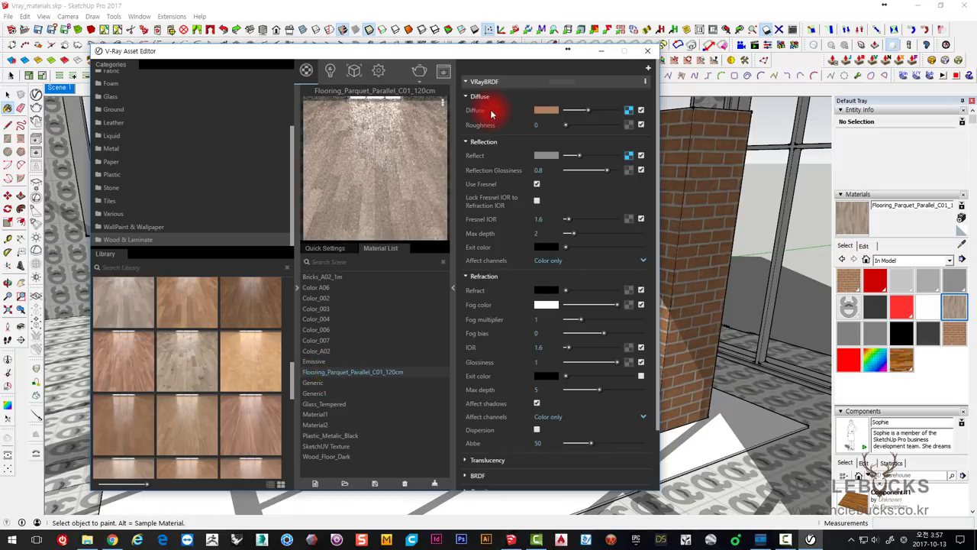
click(629, 111)
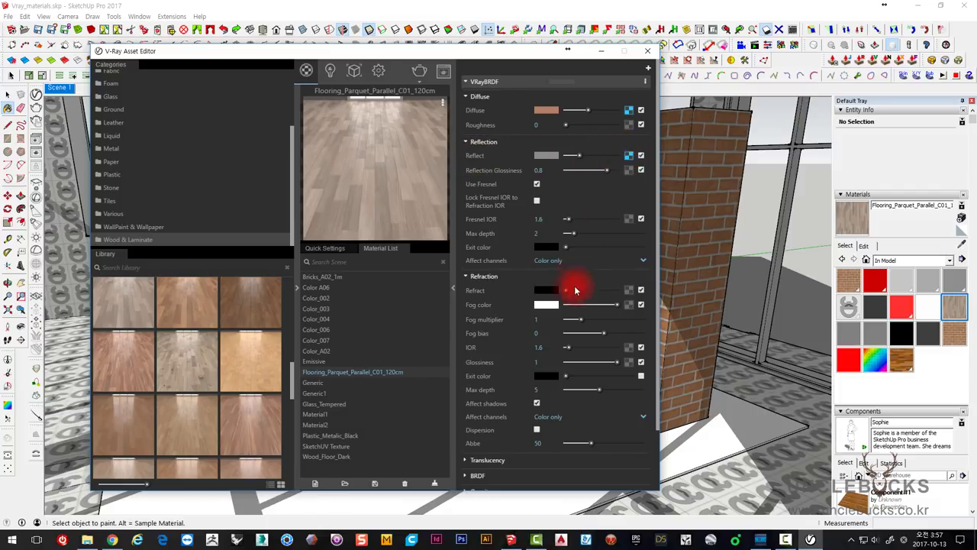
scroll(534, 359, down, 3)
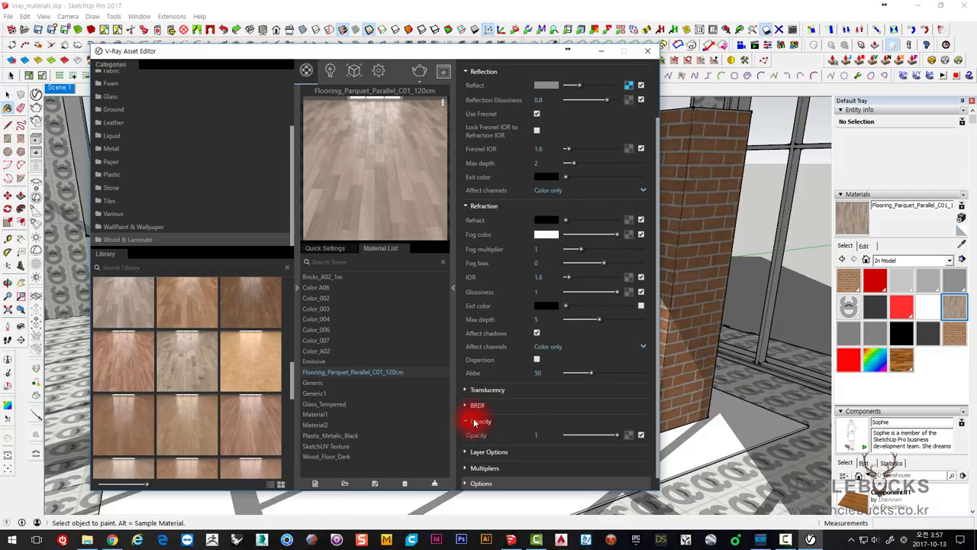
click(470, 422)
click(468, 407)
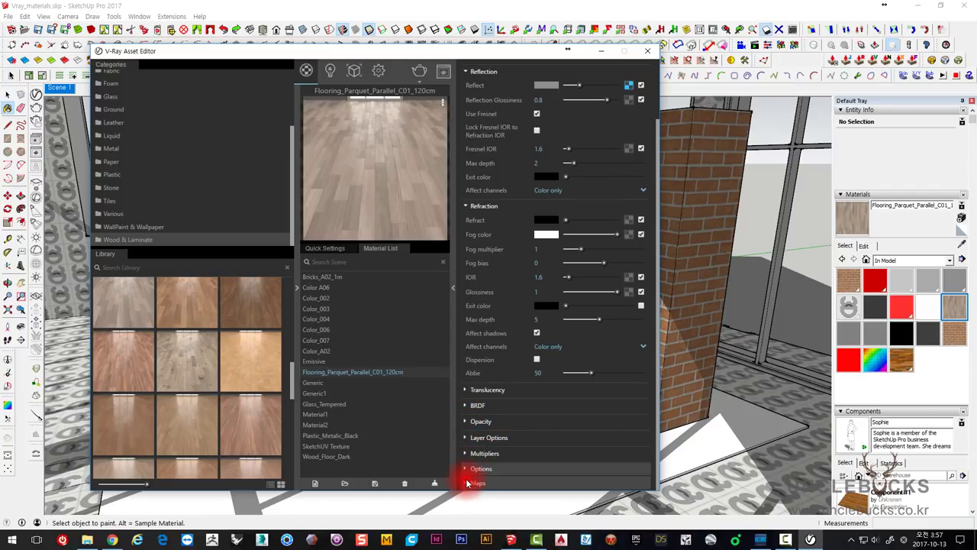
Step: Inspect the Maps rollout's bump map and the Displacement settings
click(468, 483)
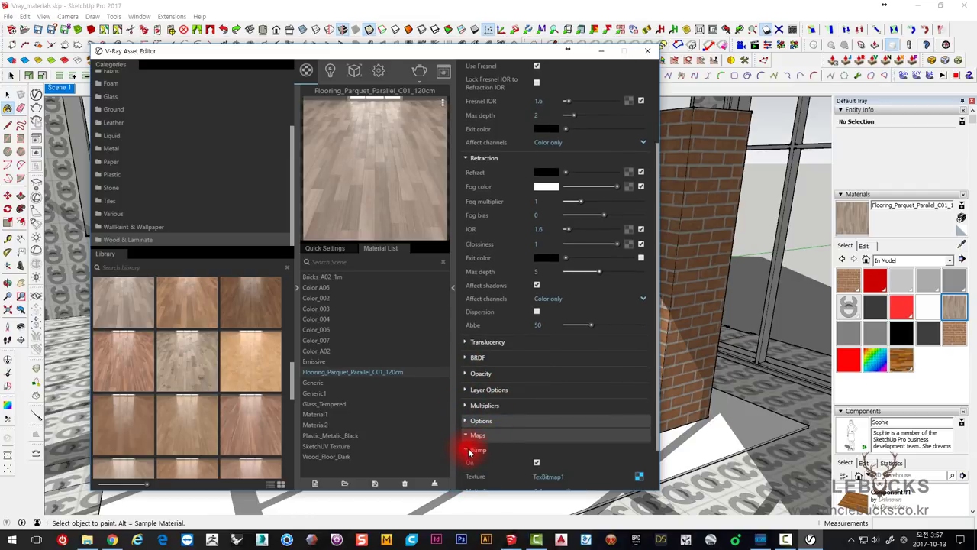
scroll(503, 450, down, 1)
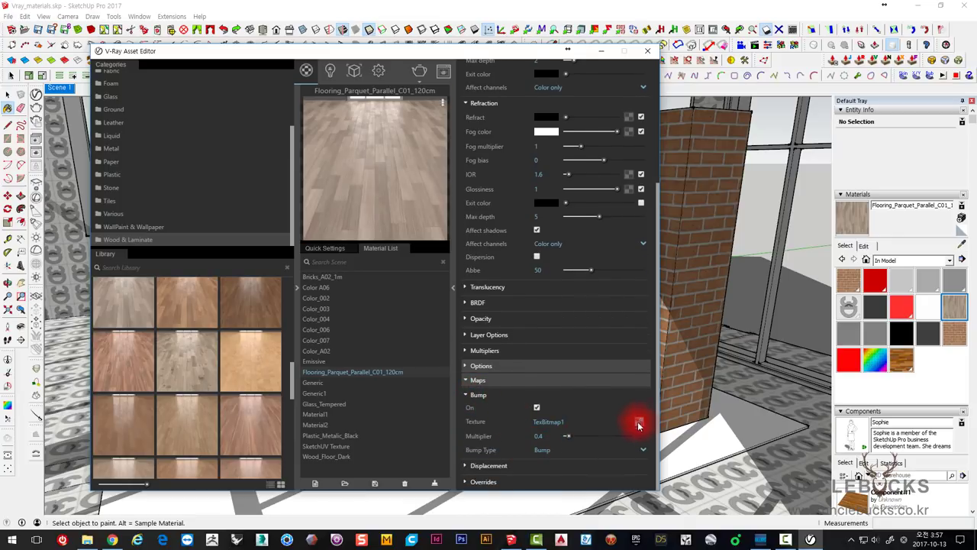
click(467, 465)
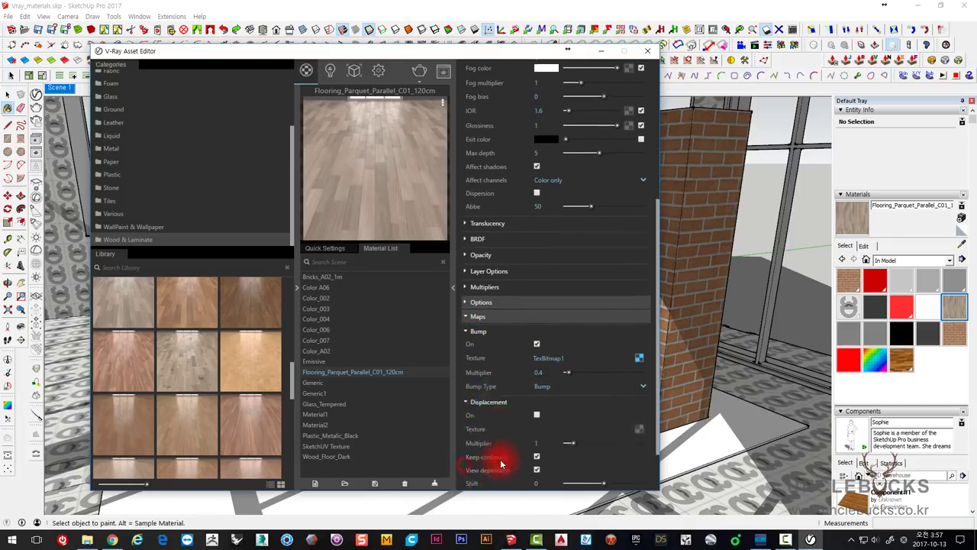
scroll(501, 463, down, 1)
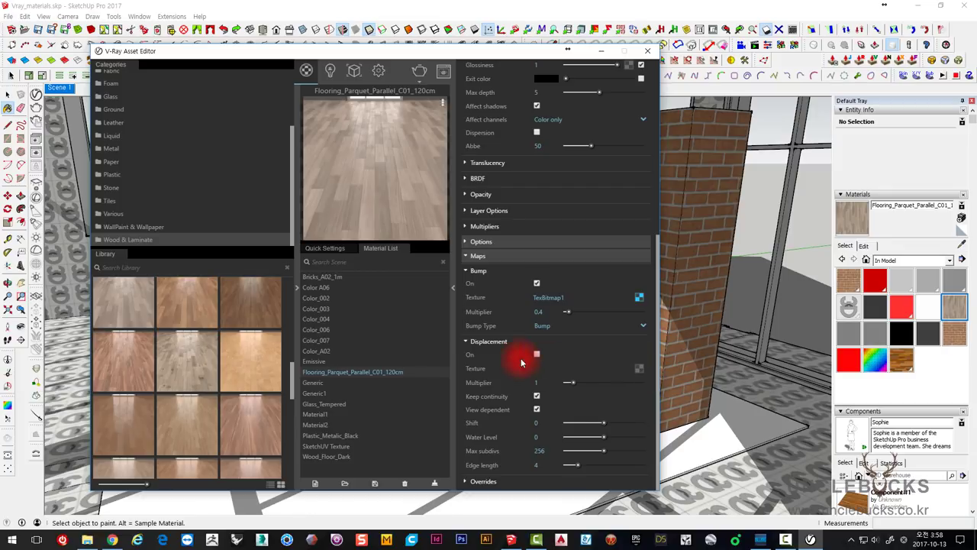
click(464, 340)
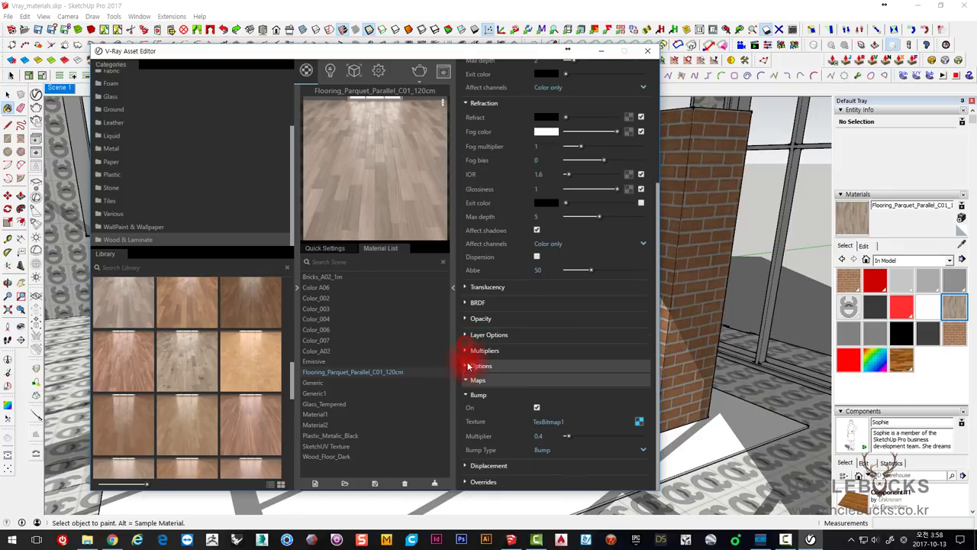
Step: Review the Background, Reflection and Refraction override options, then return to the top
click(469, 483)
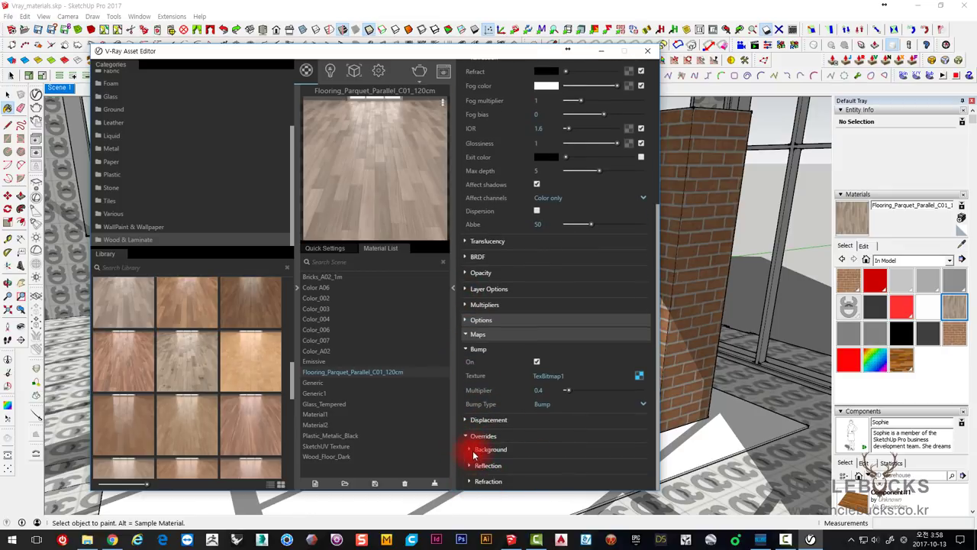
click(470, 450)
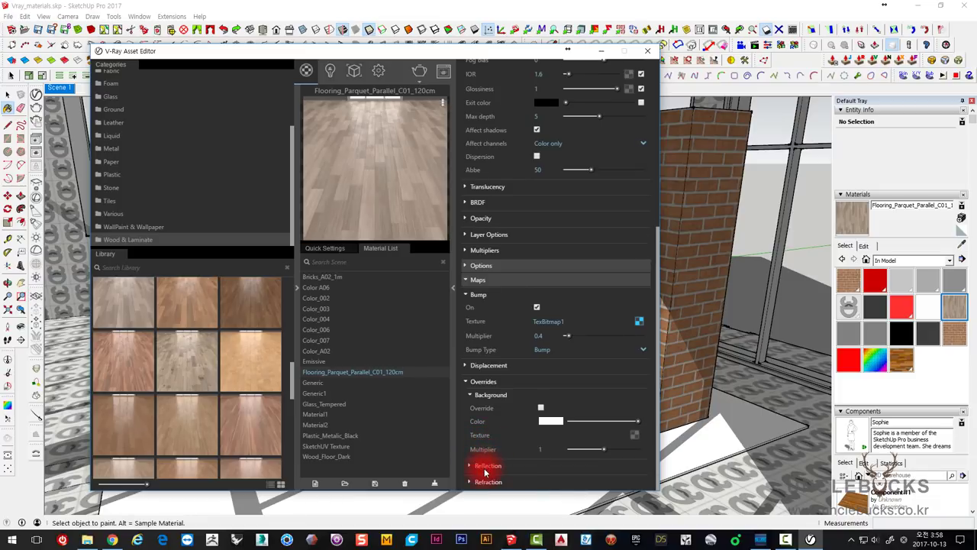
click(485, 467)
click(489, 483)
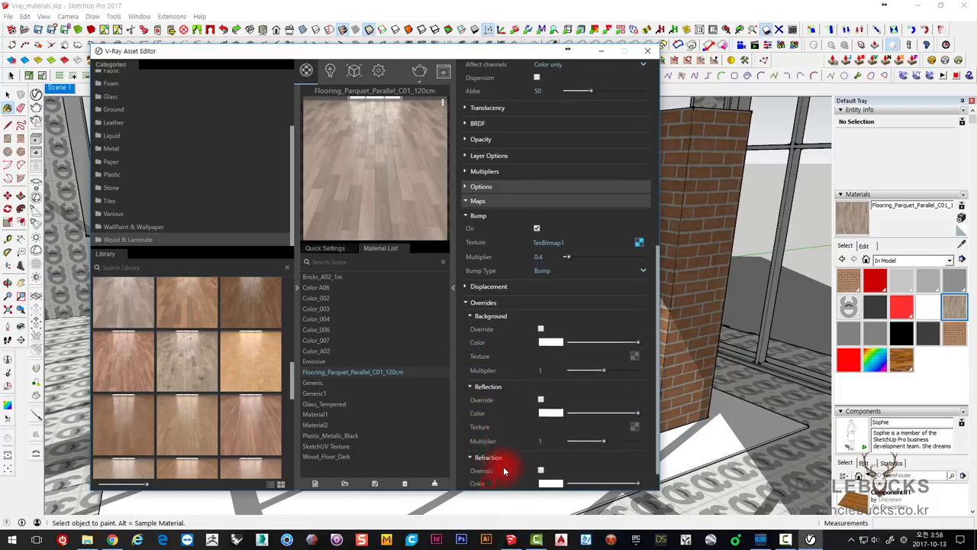
scroll(467, 274, up, 3)
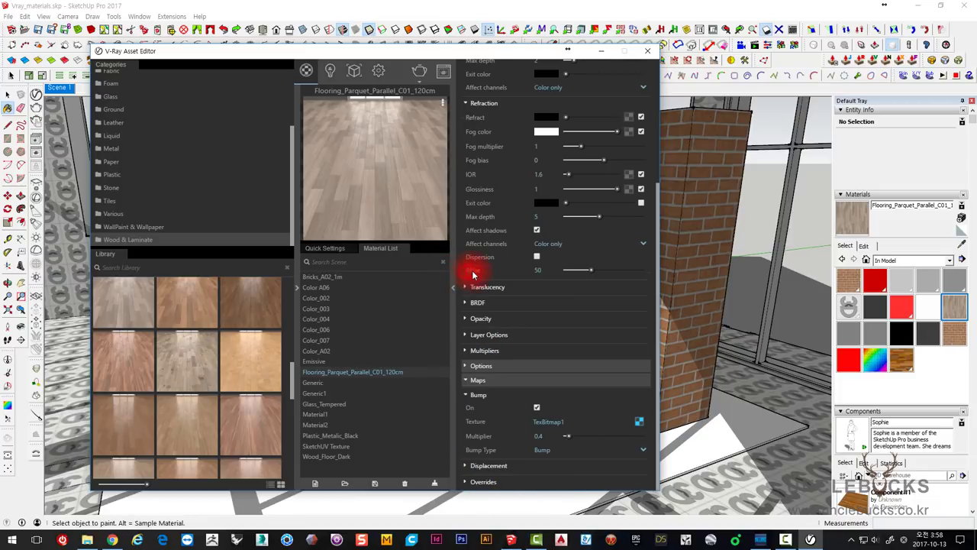
scroll(474, 274, up, 4)
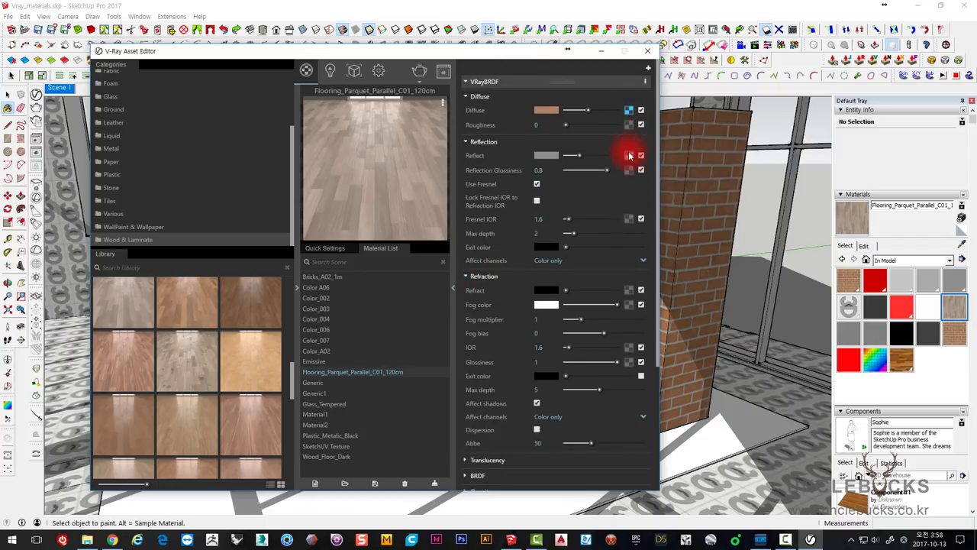
scroll(618, 198, down, 2)
scroll(626, 328, down, 4)
scroll(535, 252, up, 6)
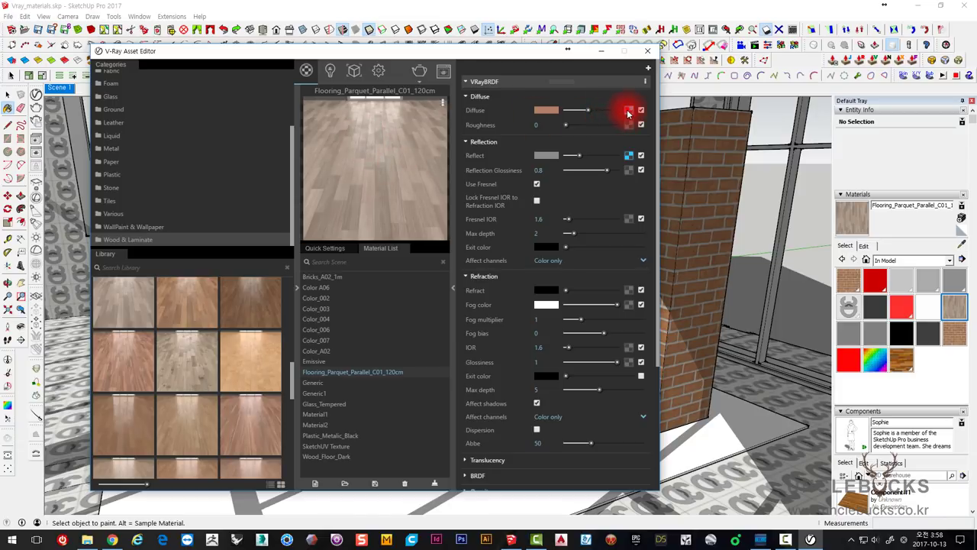
Step: Load Flooring_Parquet_Parallel_C01_Diff.jpg as the image of the parquet material's Diffuse bitmap
click(627, 112)
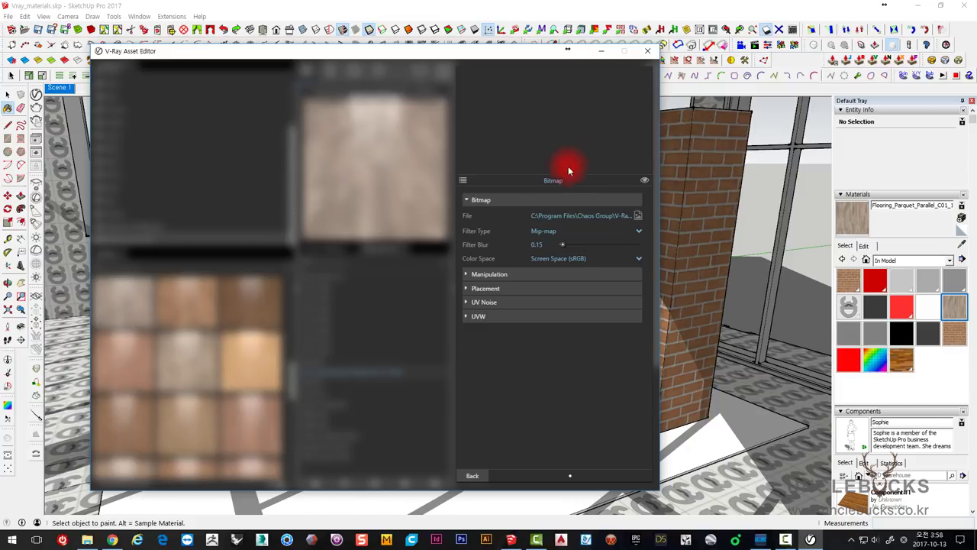
click(473, 201)
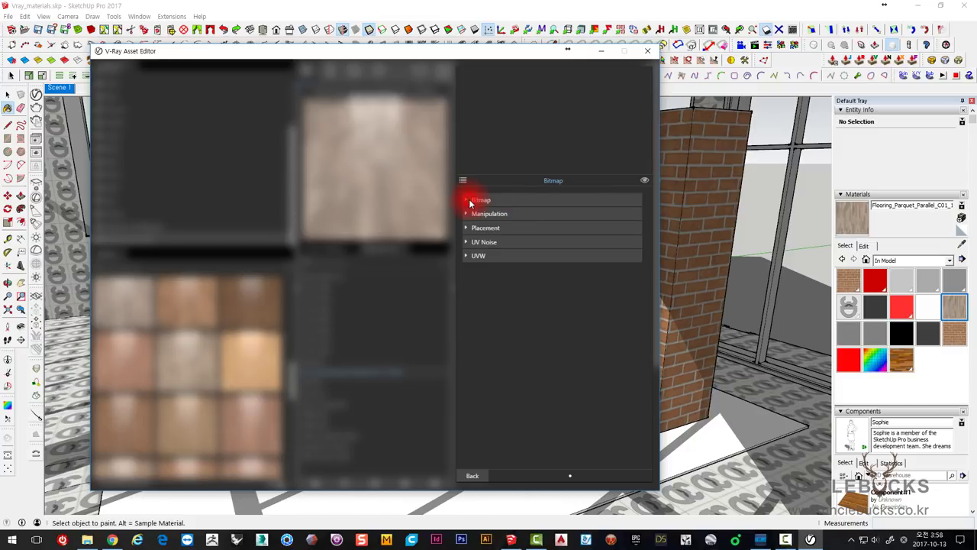
click(469, 201)
click(469, 201)
click(470, 201)
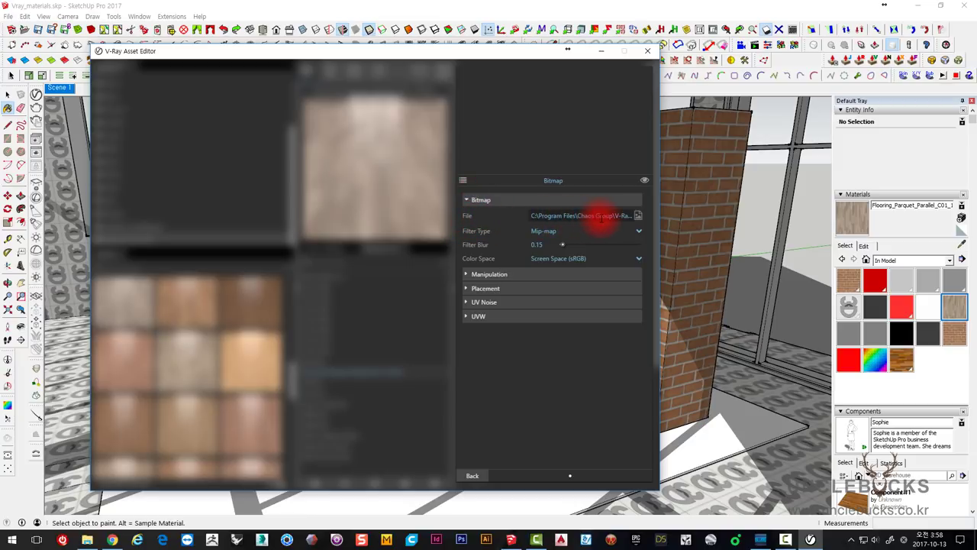
click(638, 216)
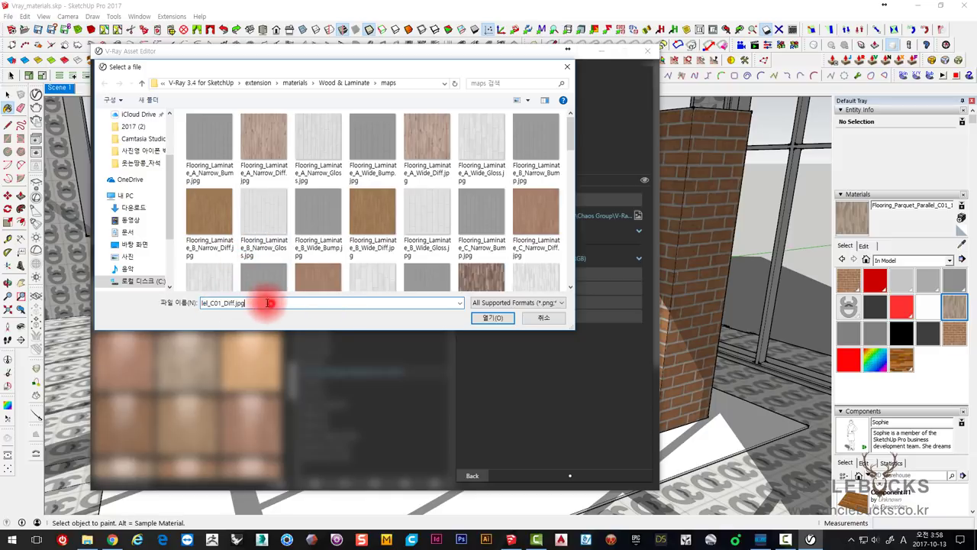
drag(233, 303, 196, 304)
click(493, 319)
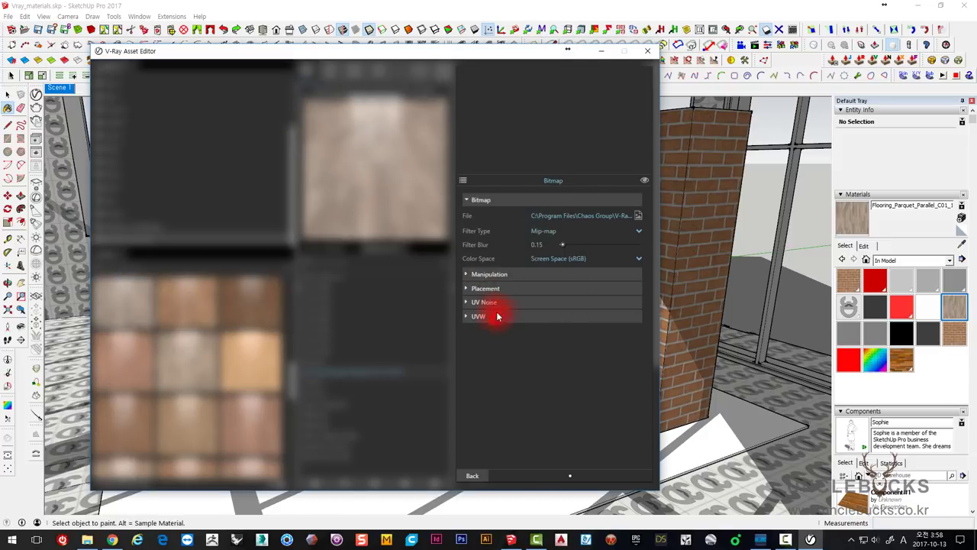
click(546, 217)
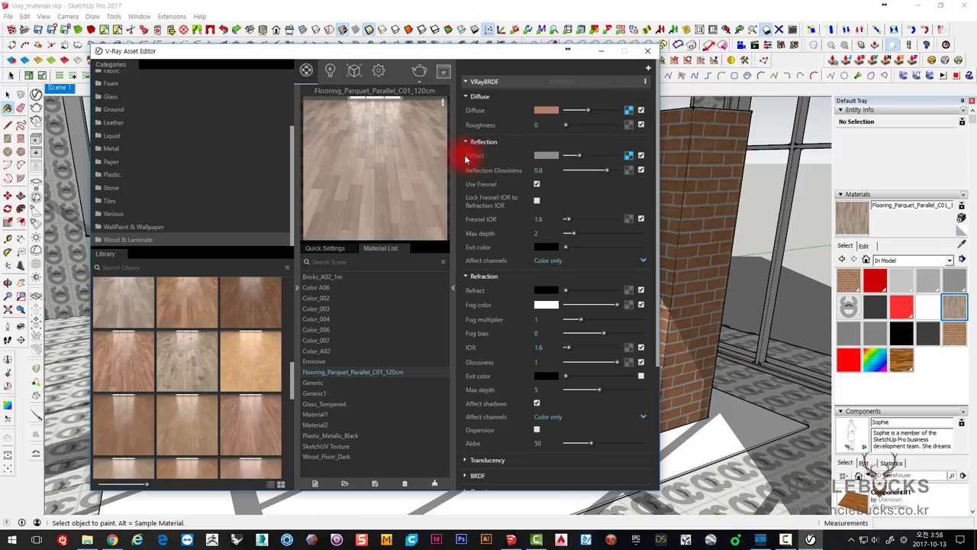
Step: Open the Reflect map's bitmap and browse its image files without changing the file
click(627, 157)
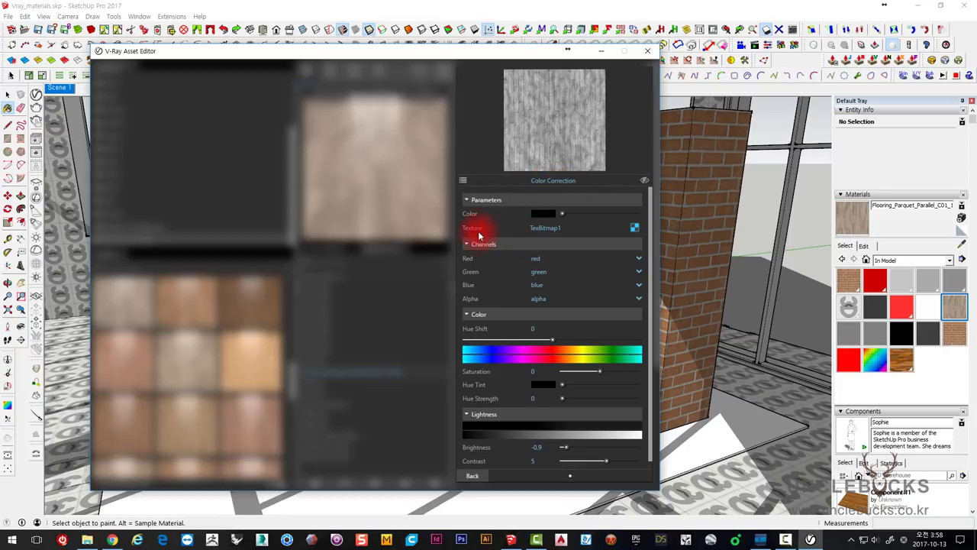
click(636, 229)
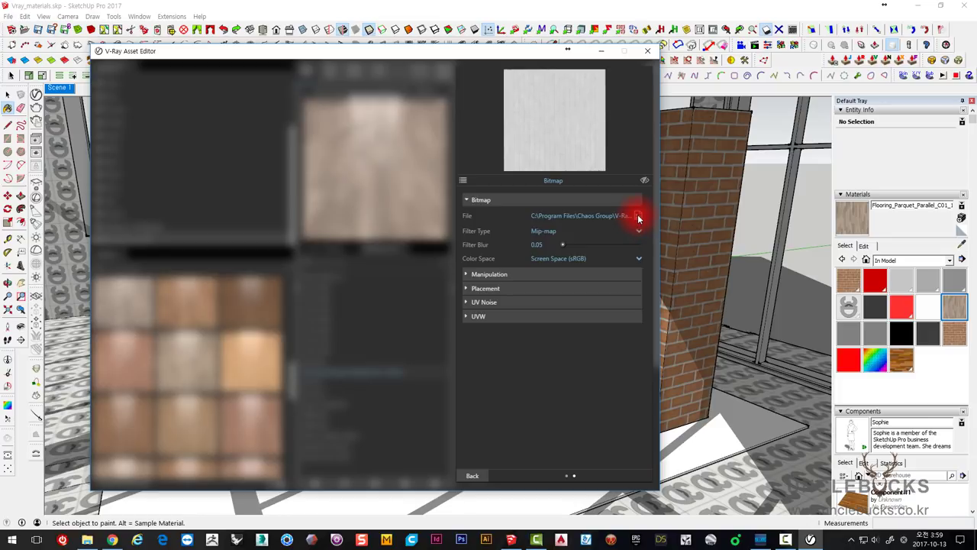
click(638, 216)
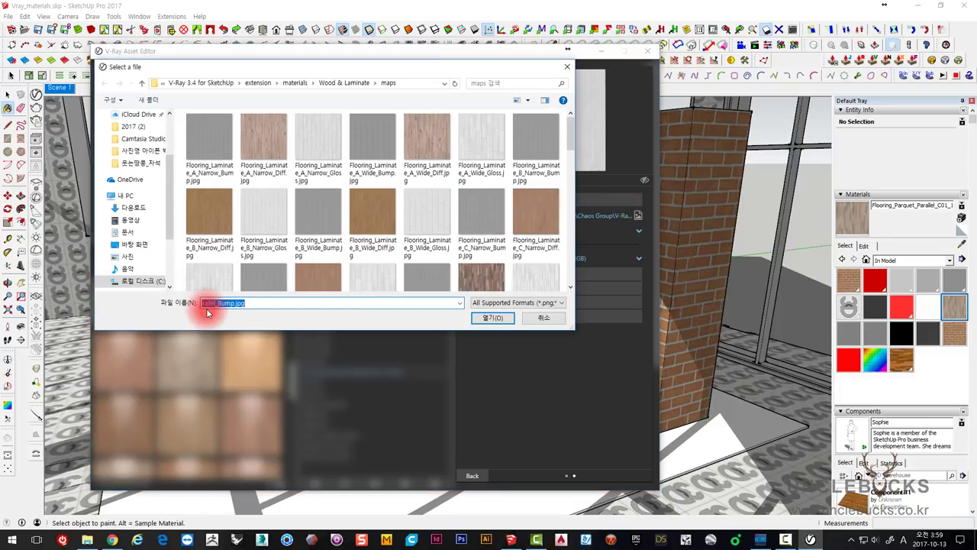
drag(569, 133, 570, 271)
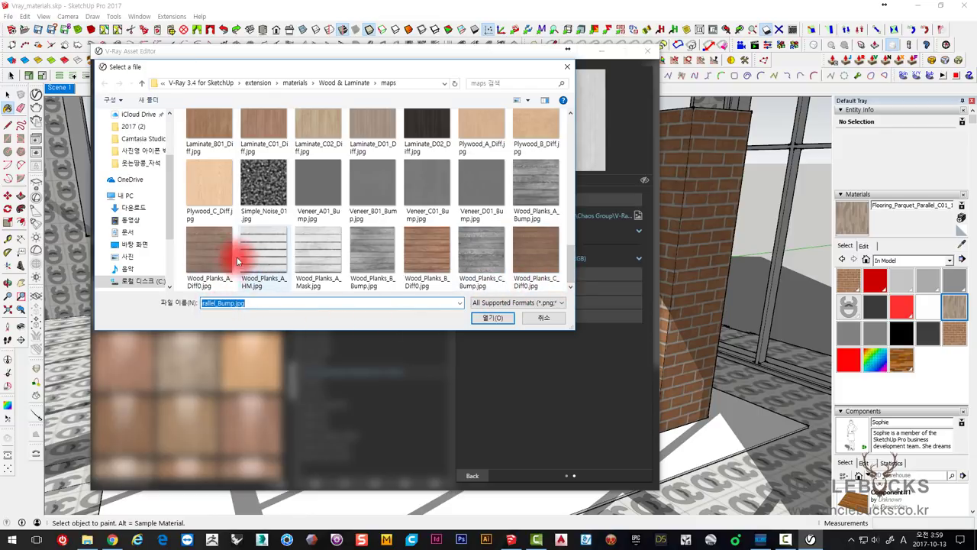
double_click(269, 187)
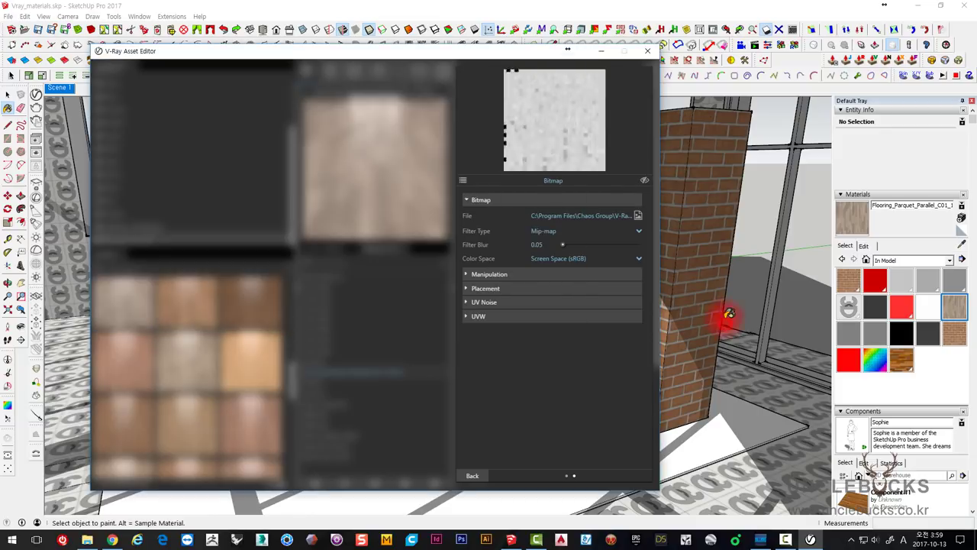
click(637, 215)
scroll(457, 213, down, 1)
scroll(458, 213, down, 3)
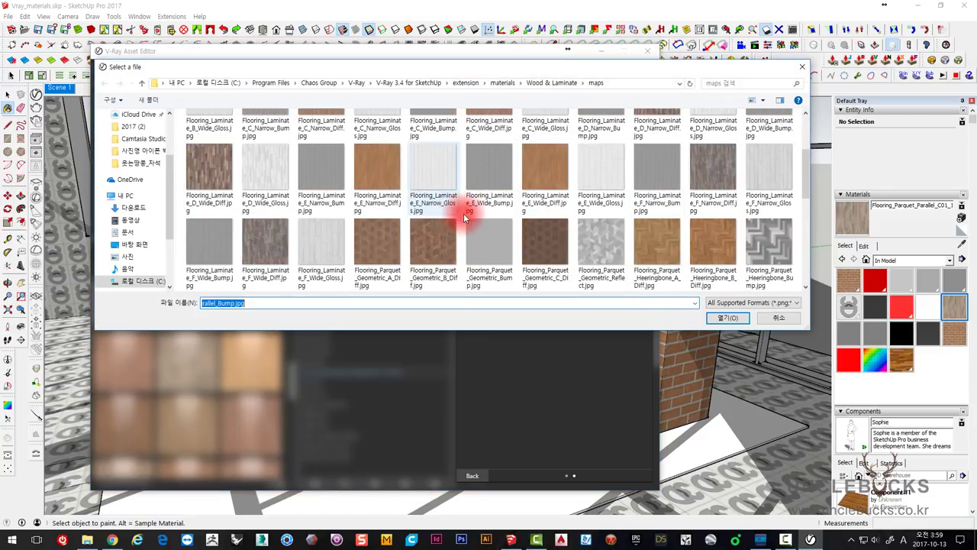
click(778, 317)
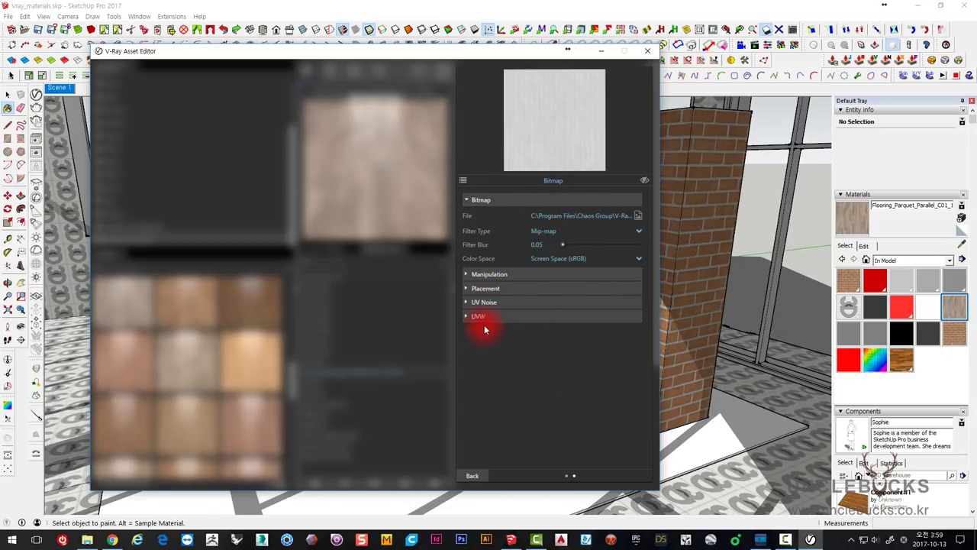
Step: Check the Color Correction map's Contrast of 5, then return to the main material settings
click(470, 475)
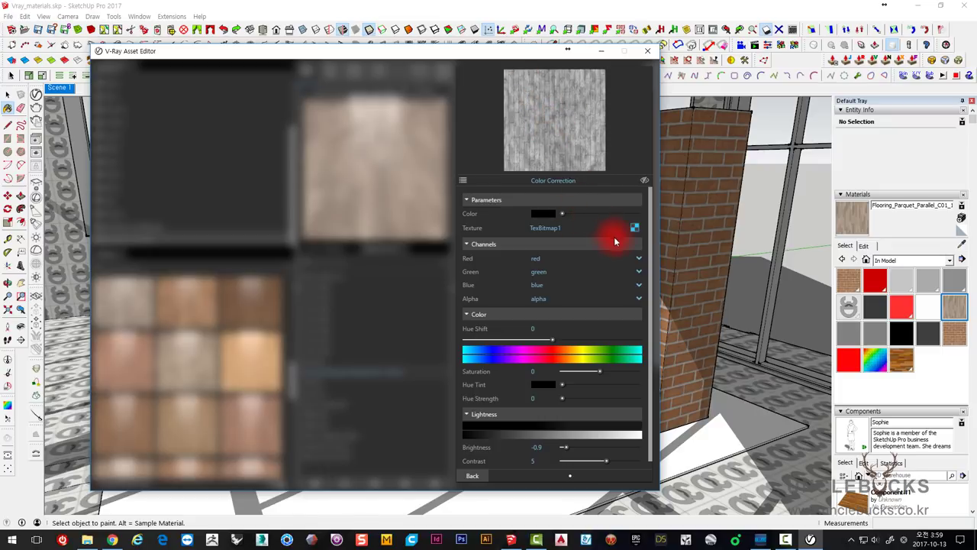
click(633, 229)
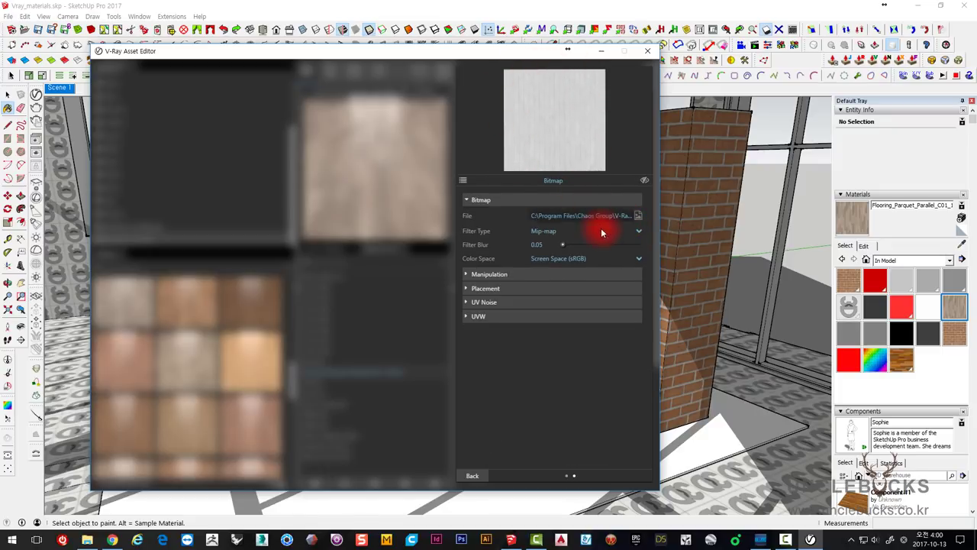
click(472, 477)
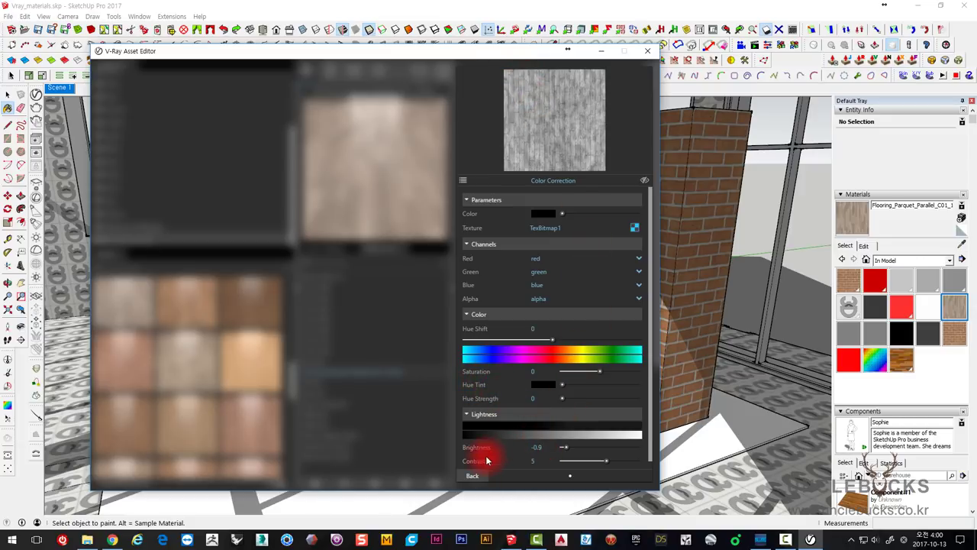
click(532, 461)
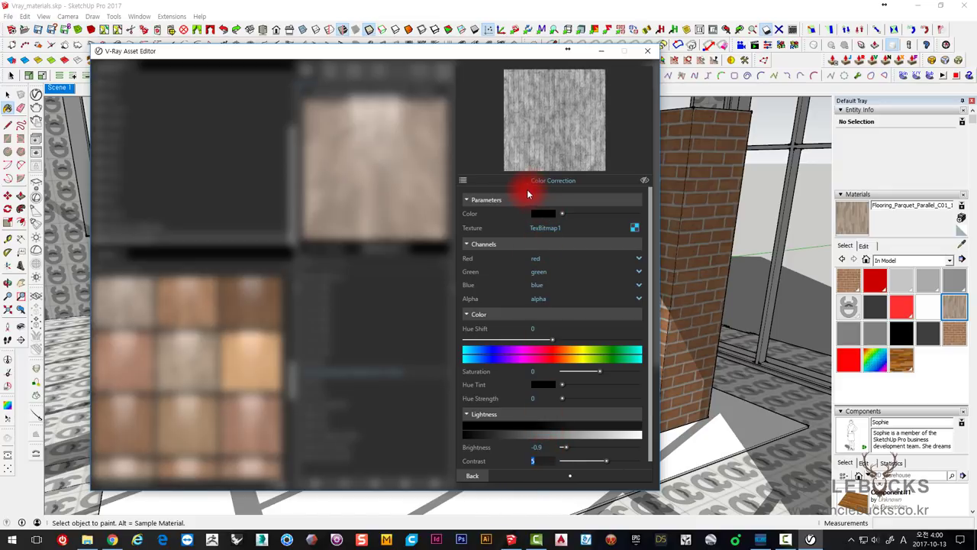
click(472, 474)
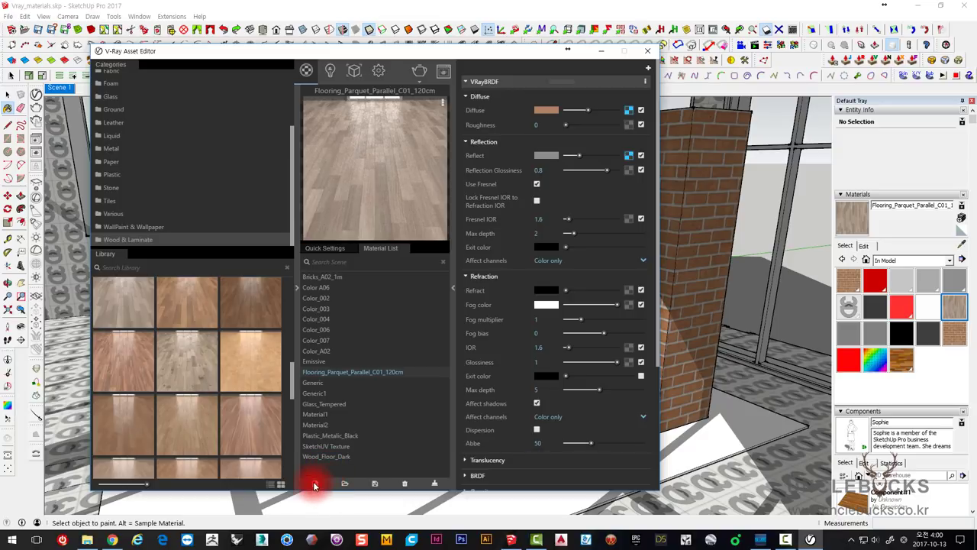
Step: Create the Generic2 material and bring up the texture type list for its Diffuse map
click(314, 483)
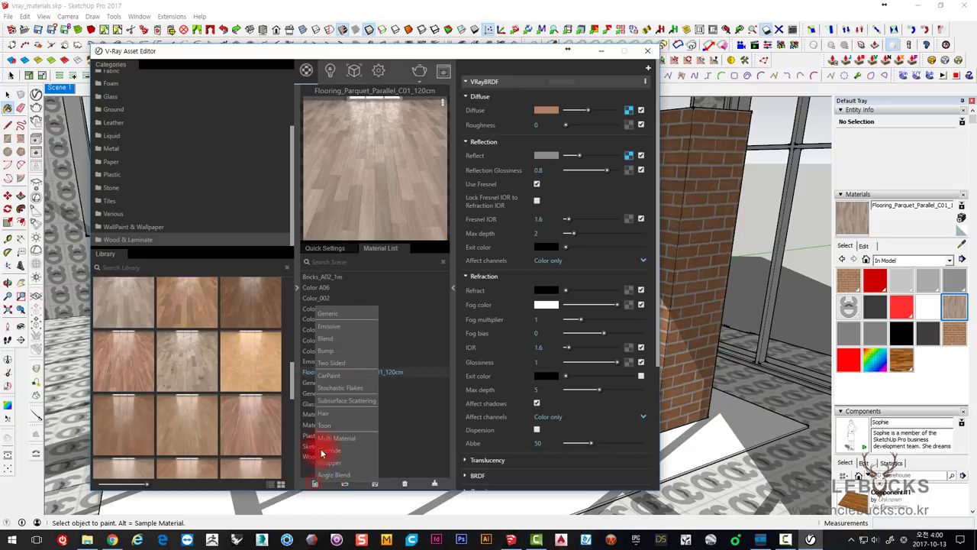
click(330, 313)
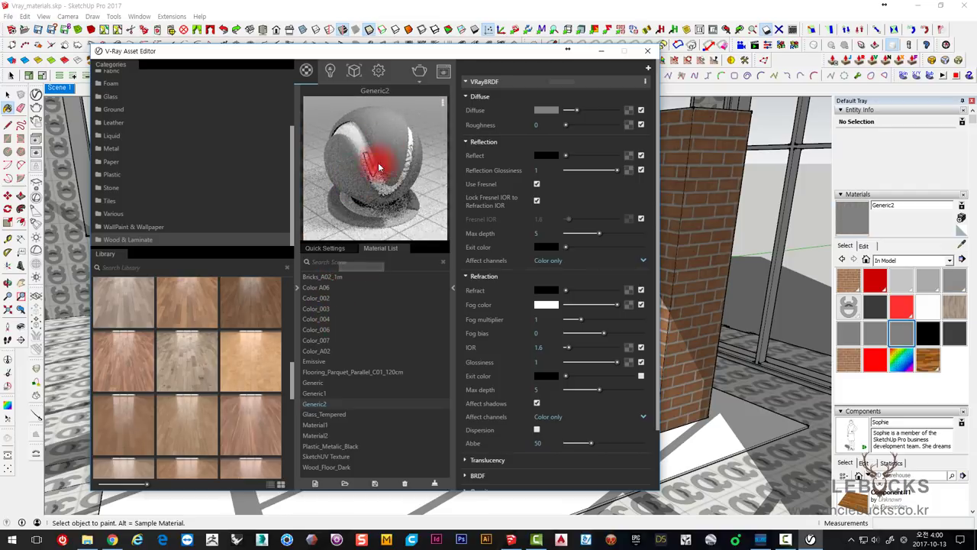
click(628, 111)
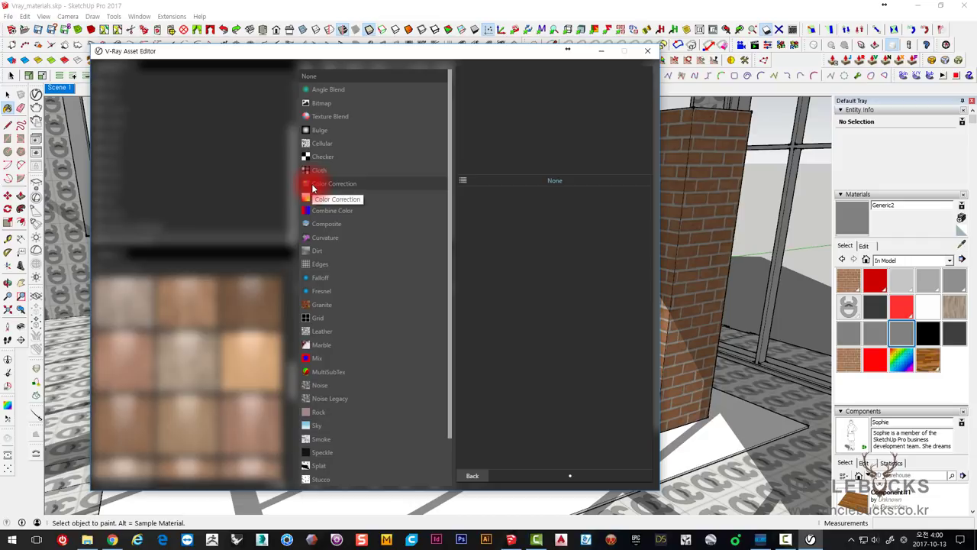
Step: Load Flooring_Laminate_D_Narrow_Diff.jpg as Generic2's diffuse bitmap and show it in the viewport
click(321, 107)
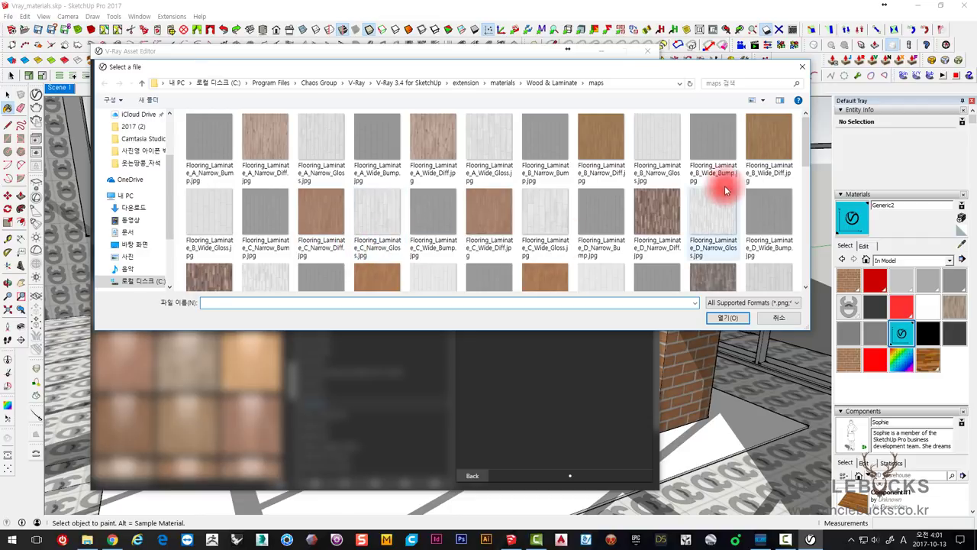
scroll(633, 197, down, 1)
scroll(463, 237, up, 1)
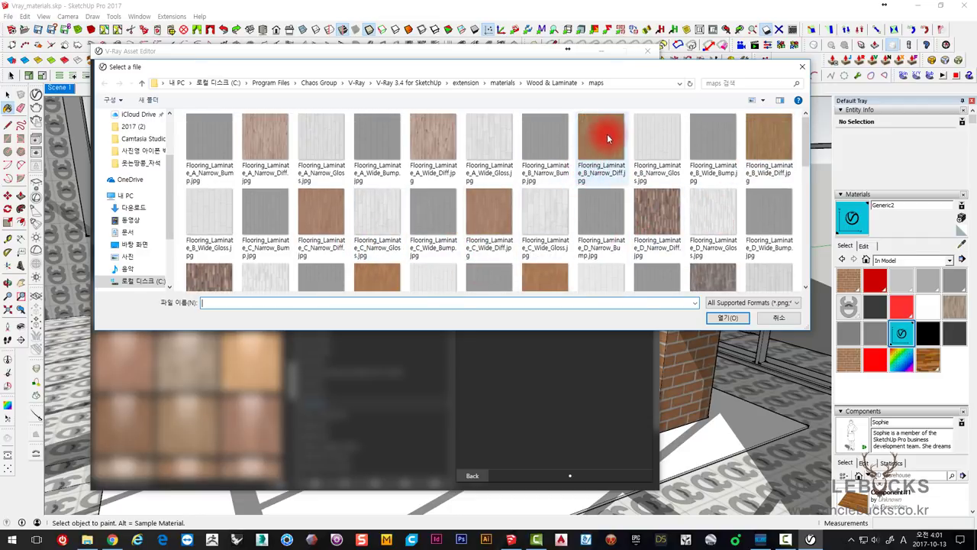
scroll(585, 175, down, 3)
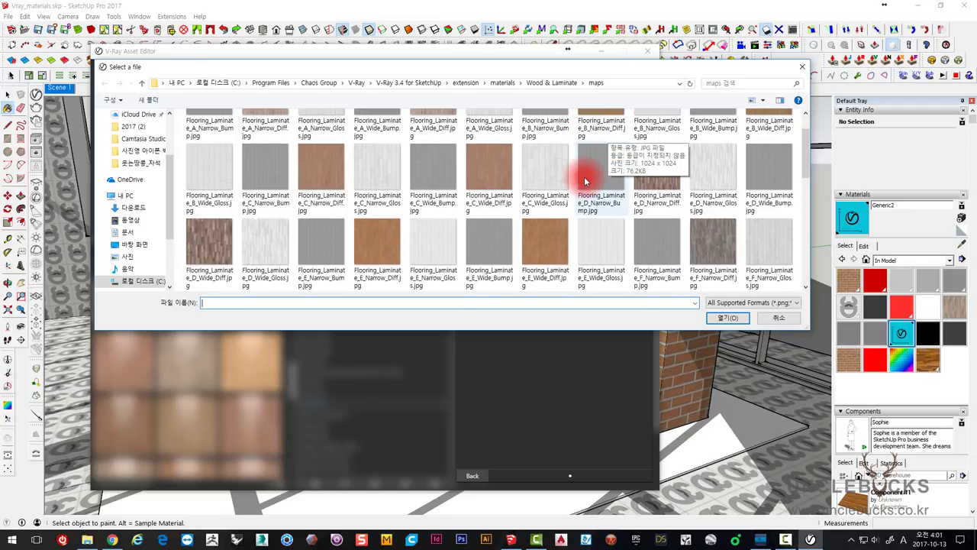
scroll(671, 237, up, 3)
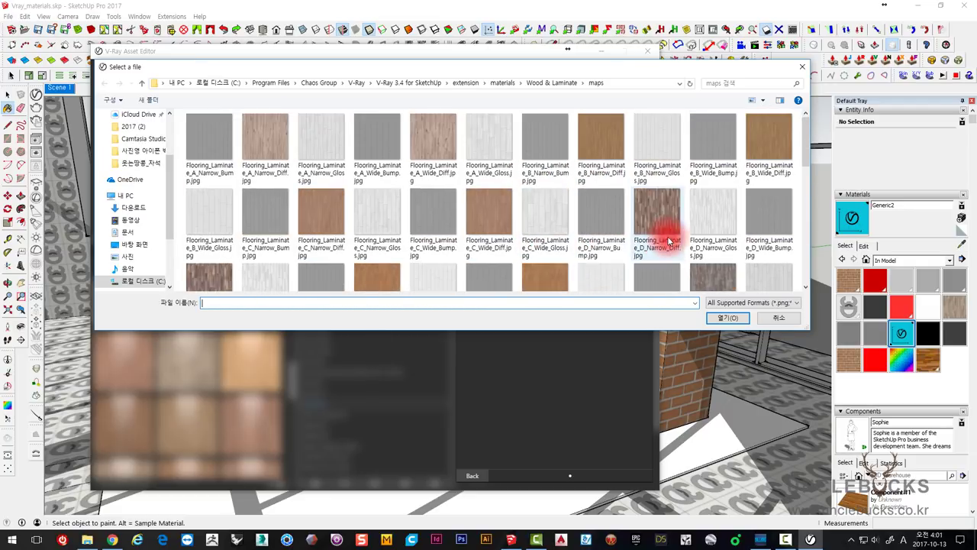
click(651, 214)
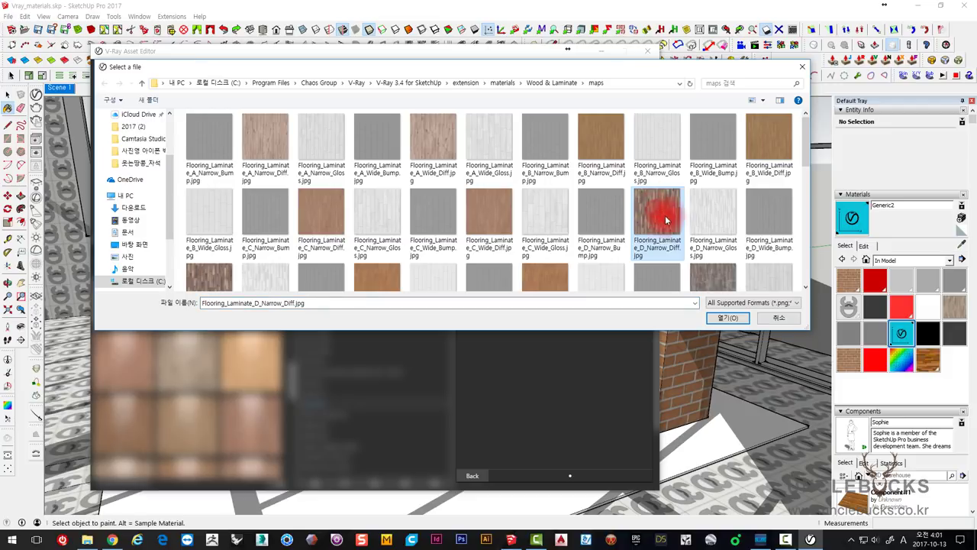
click(721, 317)
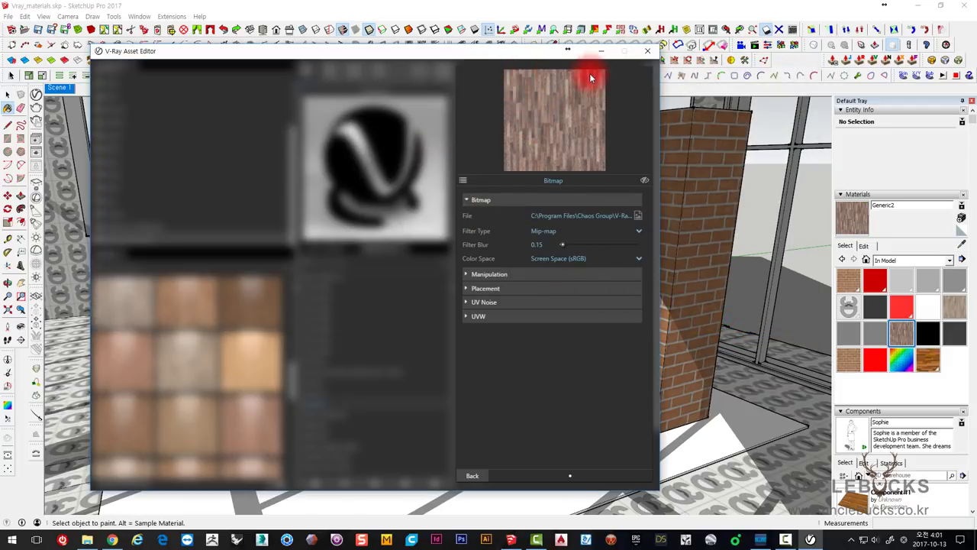
click(643, 183)
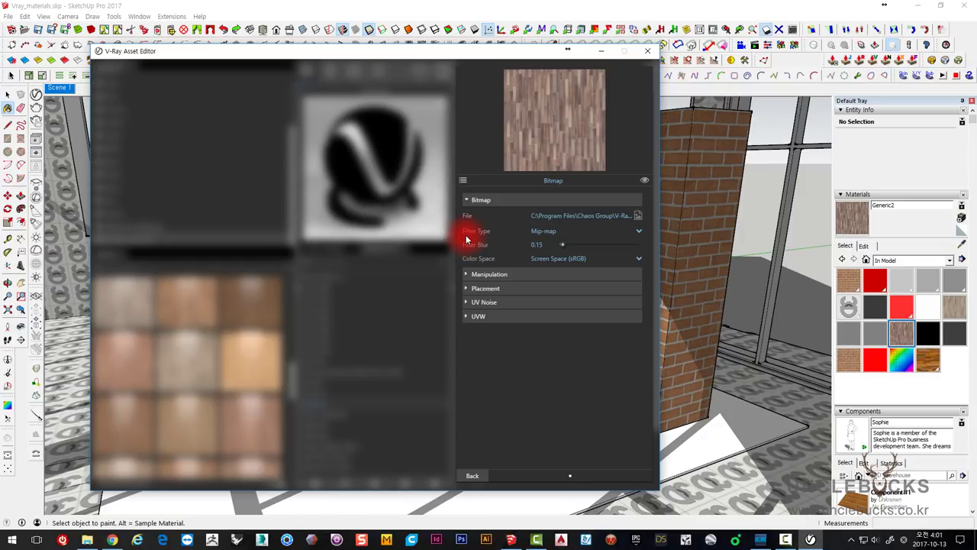
click(473, 477)
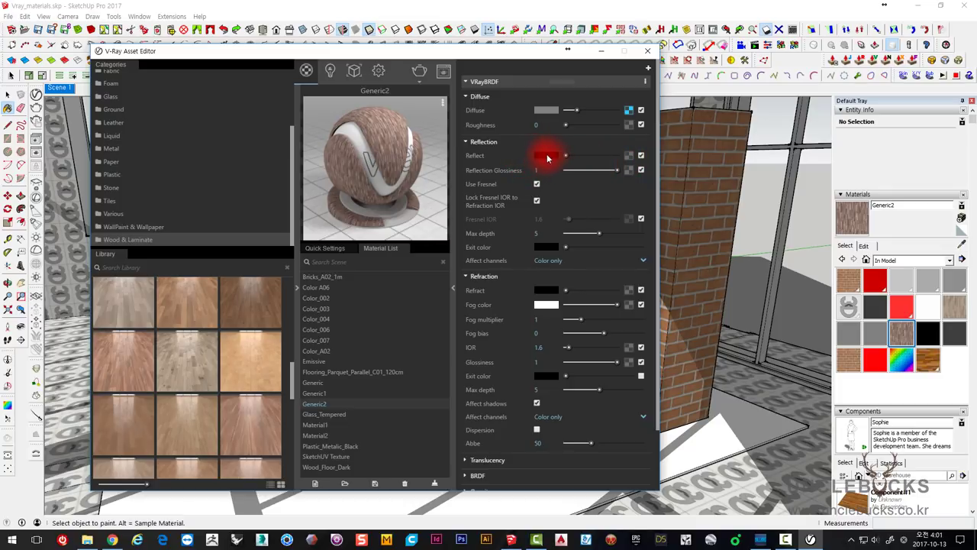
Step: Set Generic2's reflection colour to light grey and start a reflection texture map
mouse_move(547, 156)
drag(565, 156, 619, 156)
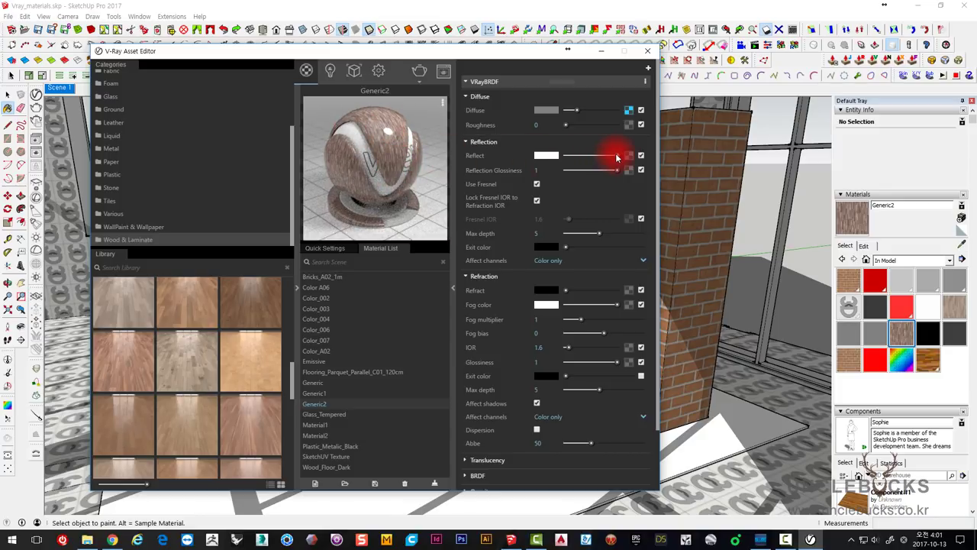
drag(617, 155, 556, 158)
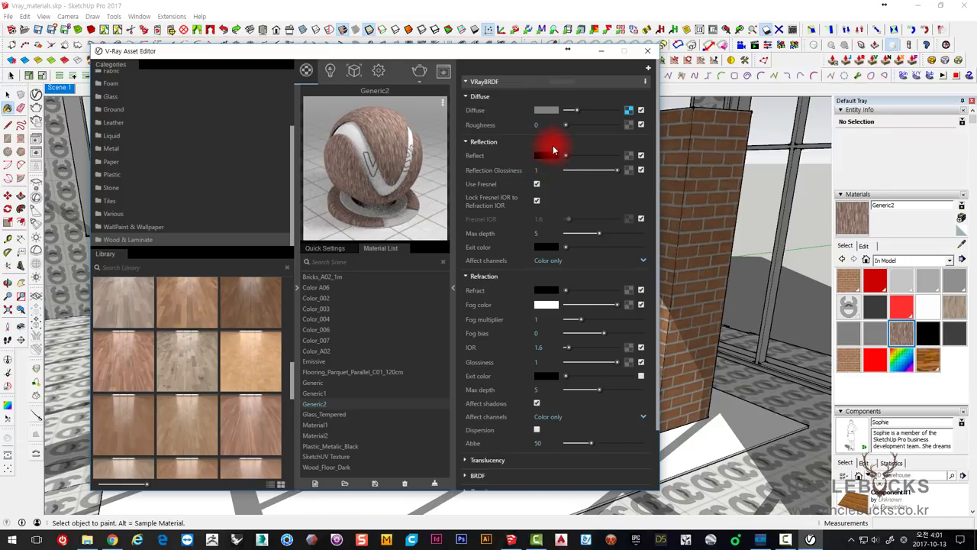
click(629, 155)
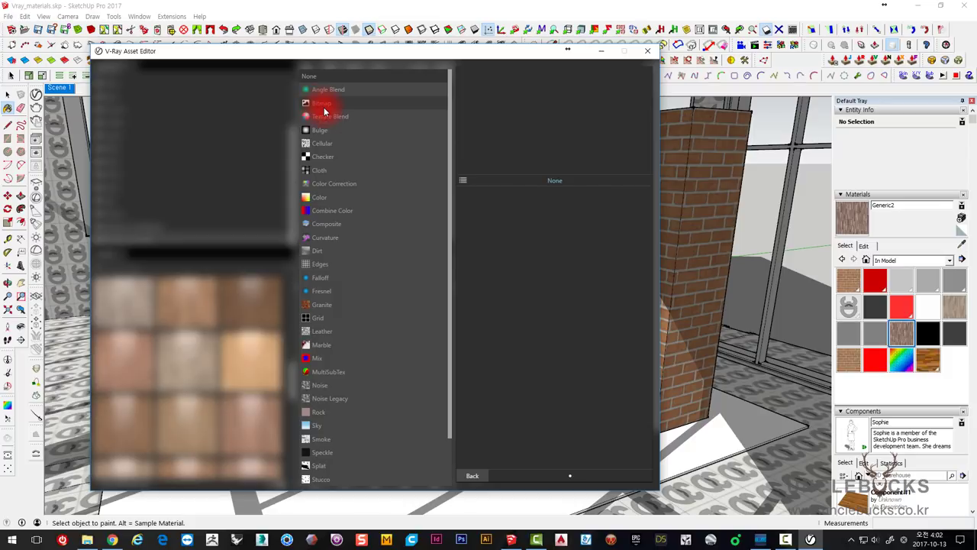
Step: Use a Color Correction reflection map with Flooring_Laminate_D_Narrow_Gloss.jpg as its bitmap texture
click(326, 185)
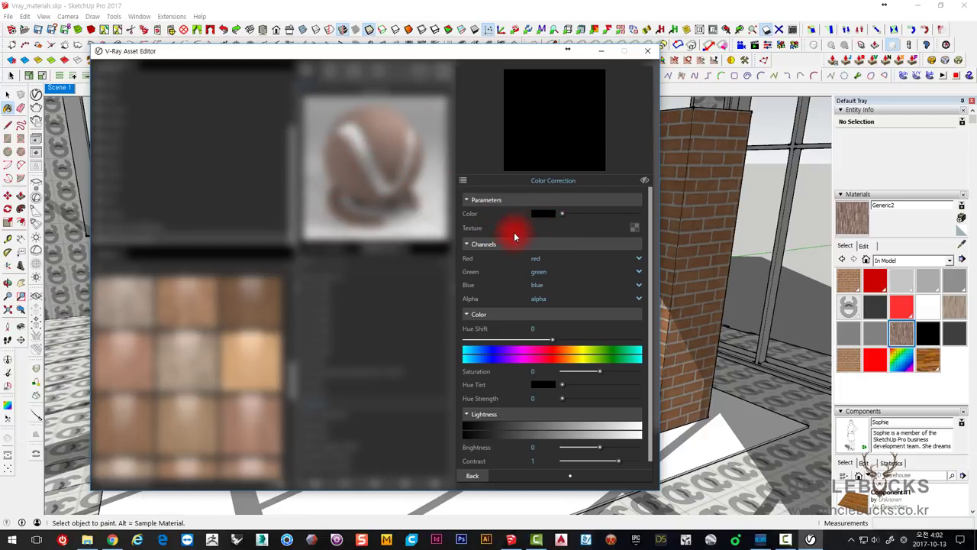
click(632, 229)
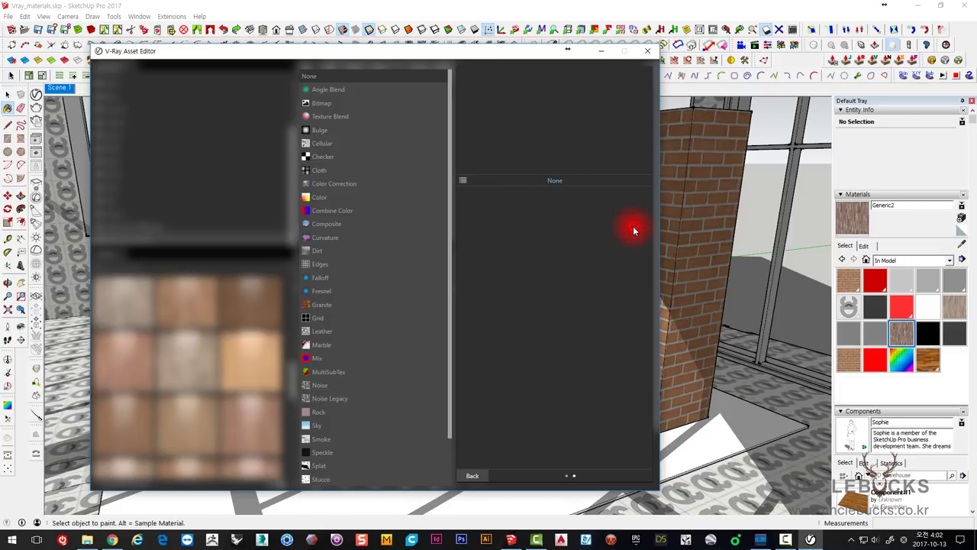
click(322, 105)
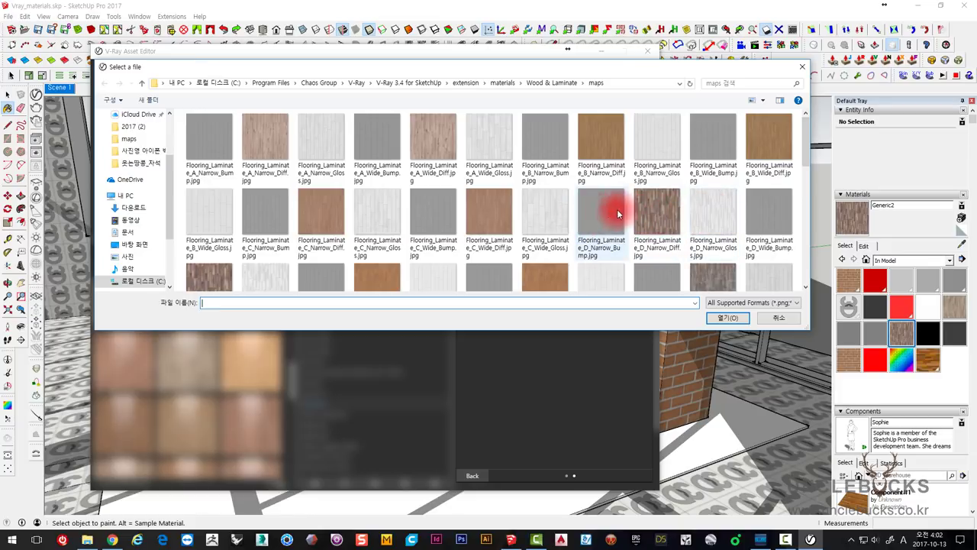
click(725, 215)
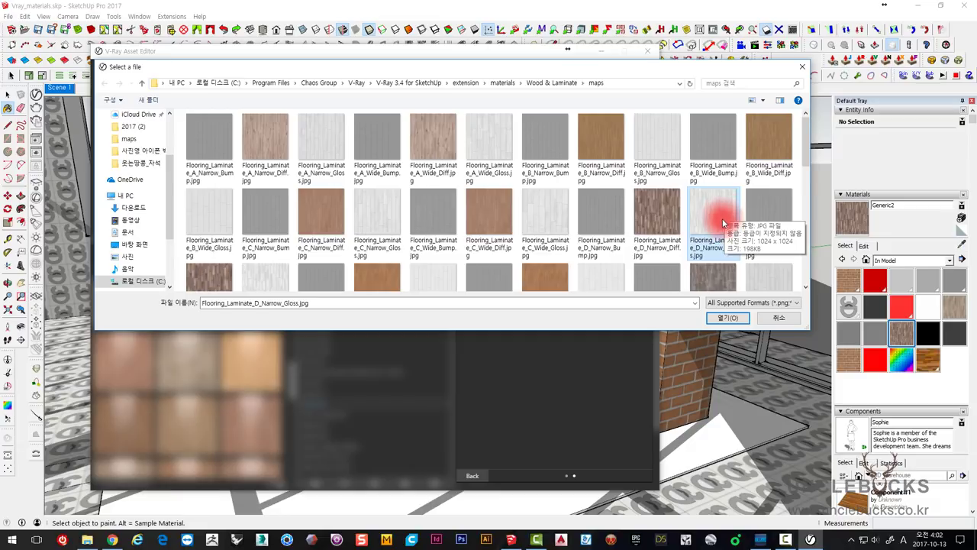
click(725, 317)
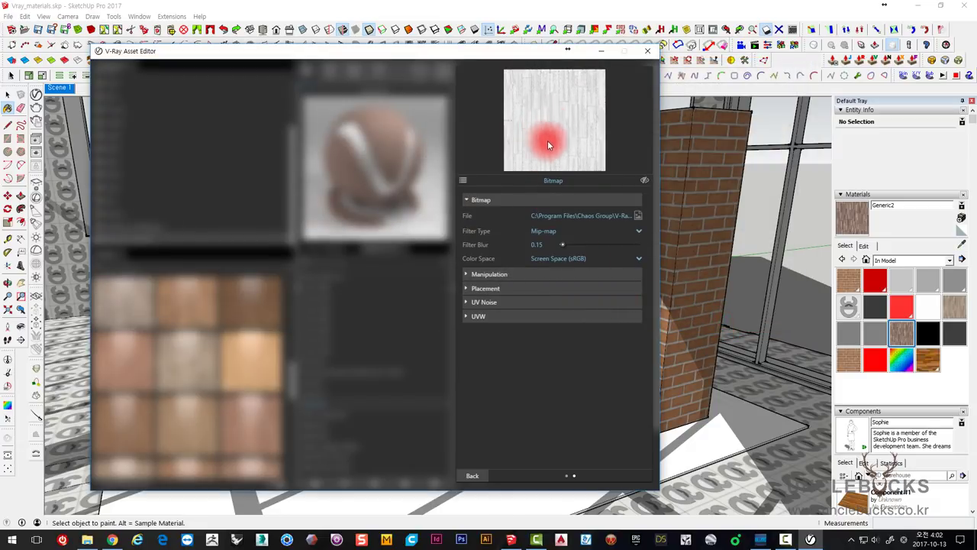
Step: Back out of the gloss bitmap settings and reposition the editor window over the model
click(480, 477)
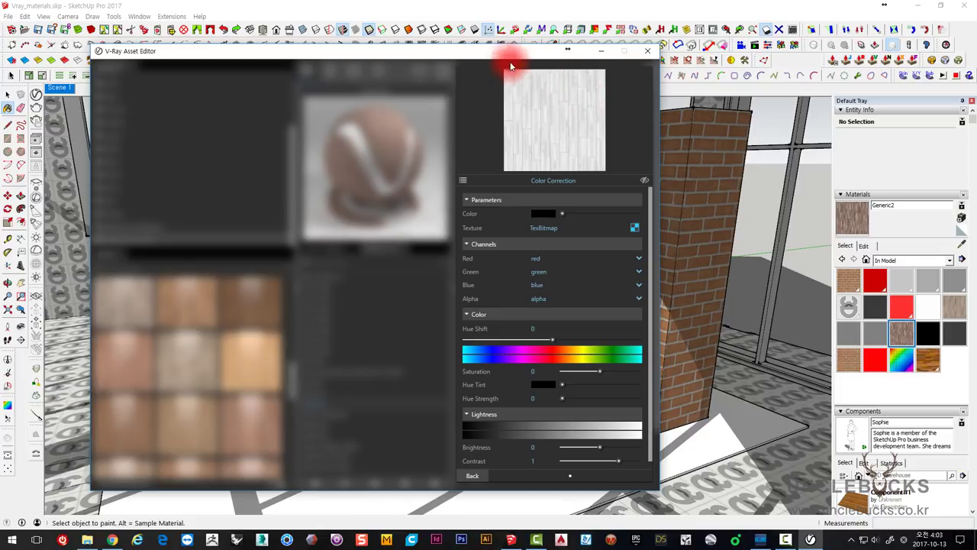
drag(497, 52, 487, 288)
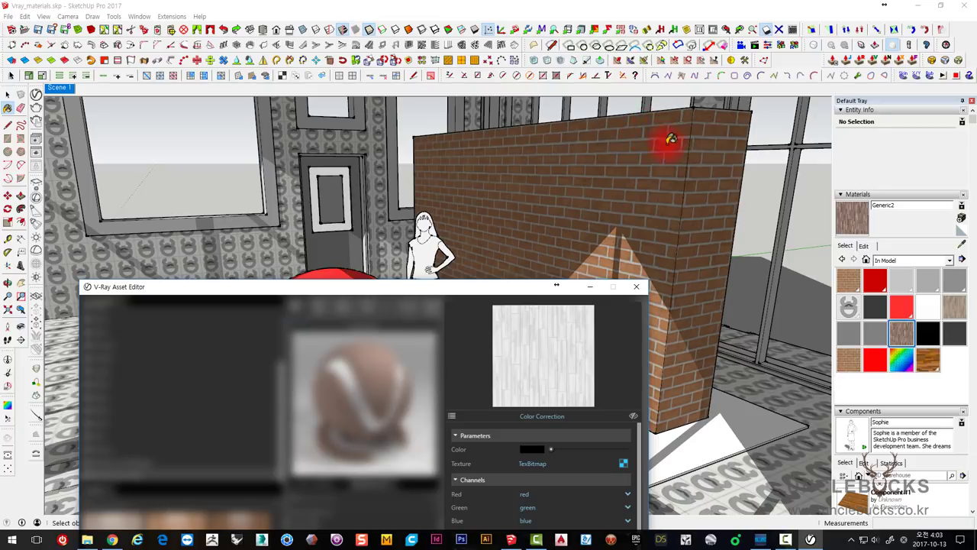
drag(515, 284, 461, 30)
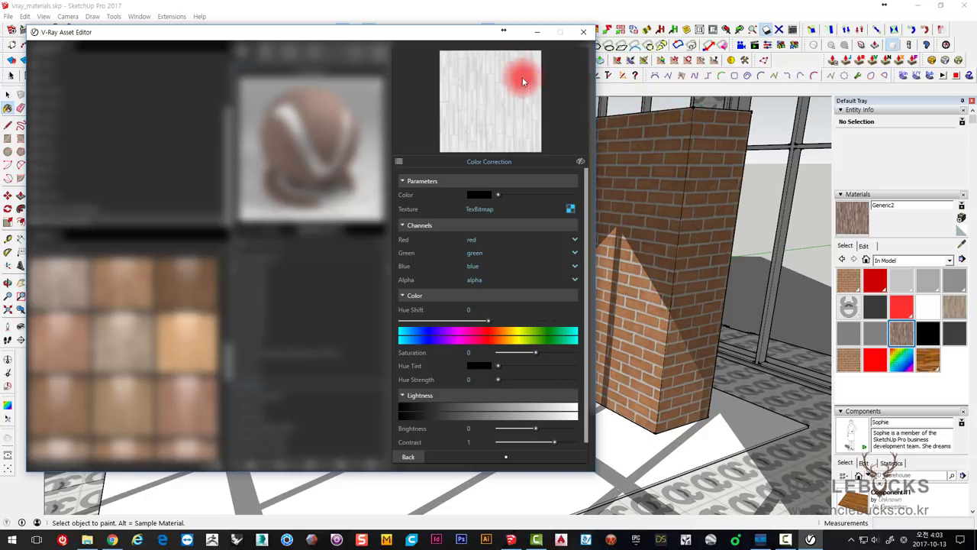
drag(407, 31, 466, 31)
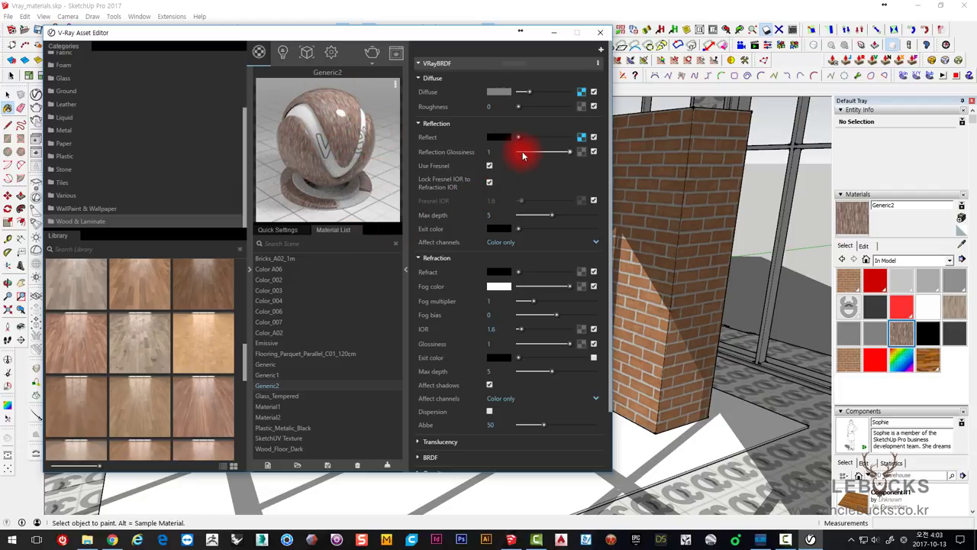
Step: Adjust the reflection map's Color Correction brightness until it settles at about -0.382
drag(575, 138, 517, 138)
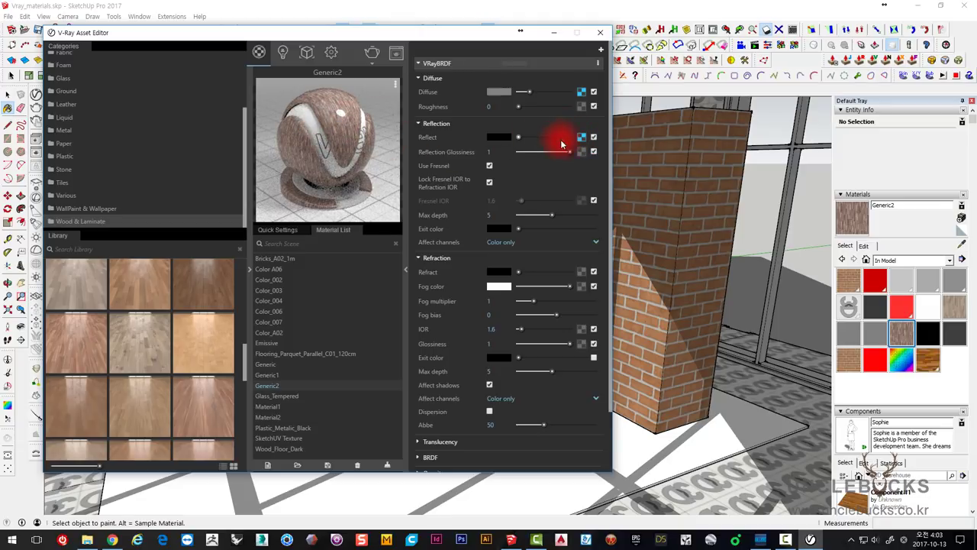
click(582, 138)
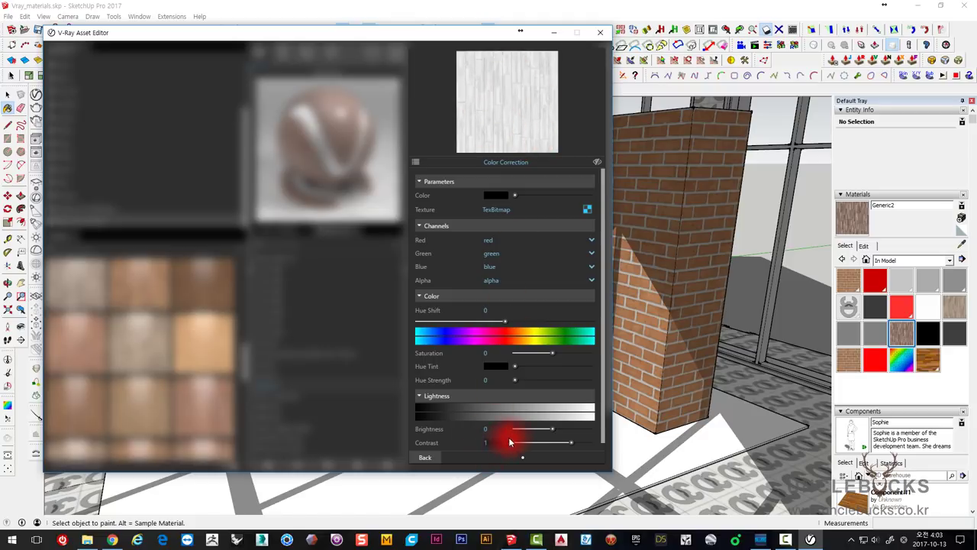
click(533, 430)
drag(533, 430, 522, 430)
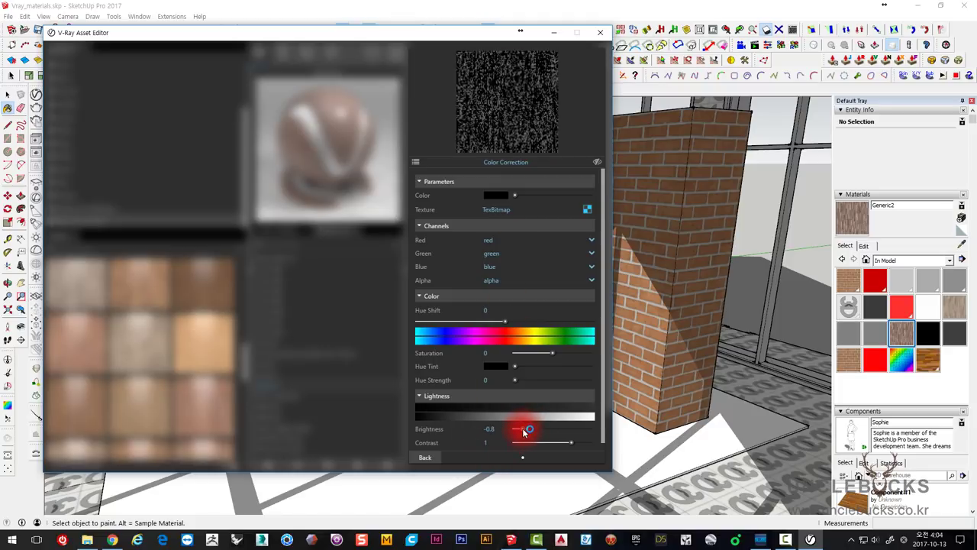
click(426, 456)
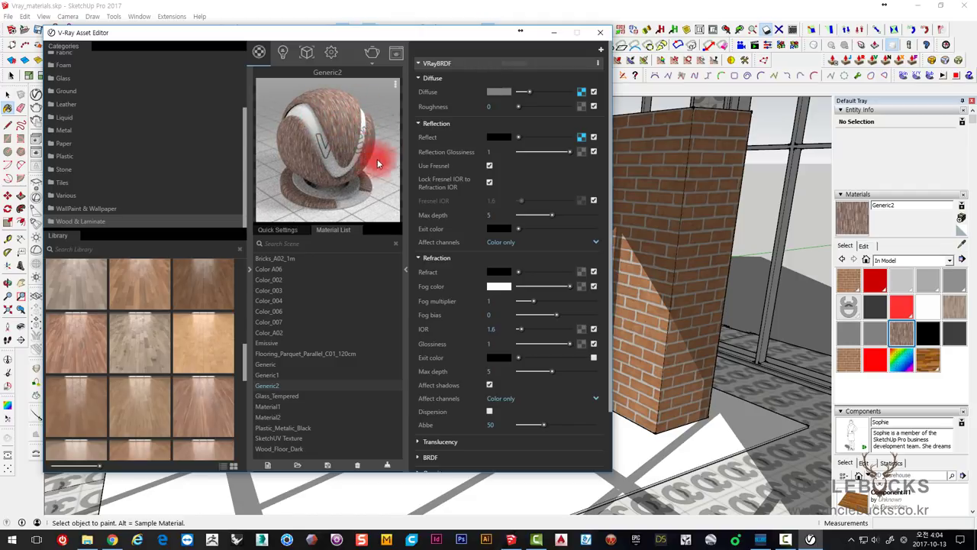
click(581, 139)
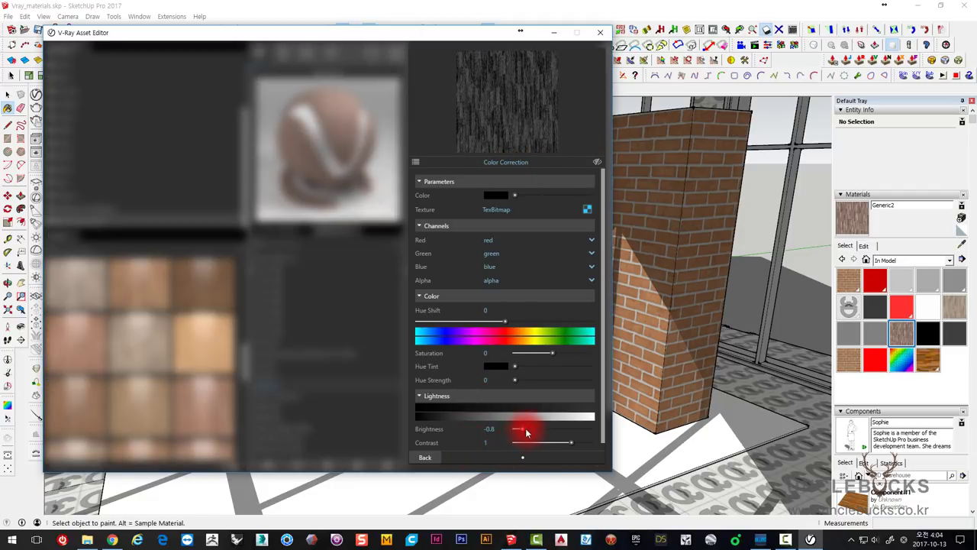
drag(525, 432, 549, 433)
click(427, 456)
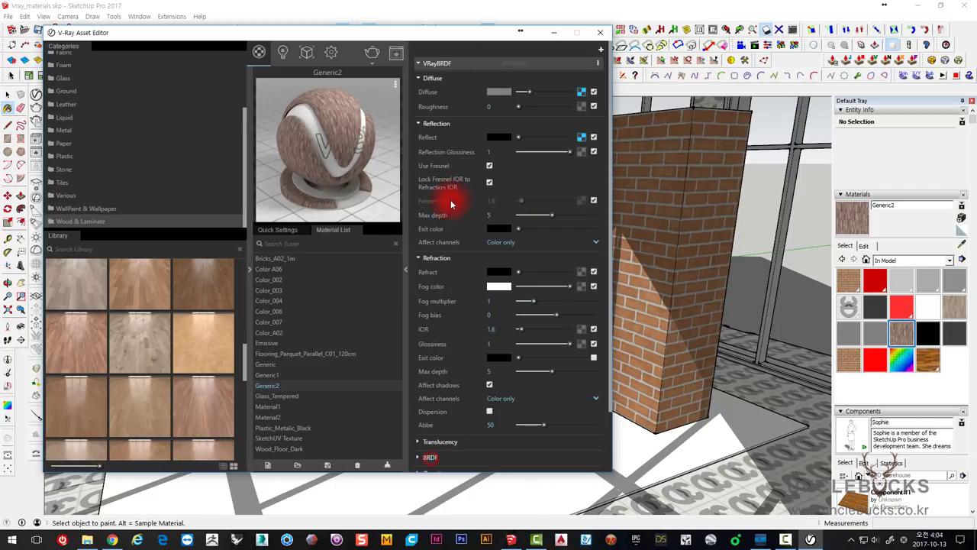
click(581, 139)
mouse_move(524, 430)
mouse_down()
mouse_move(546, 432)
mouse_move(537, 429)
mouse_up()
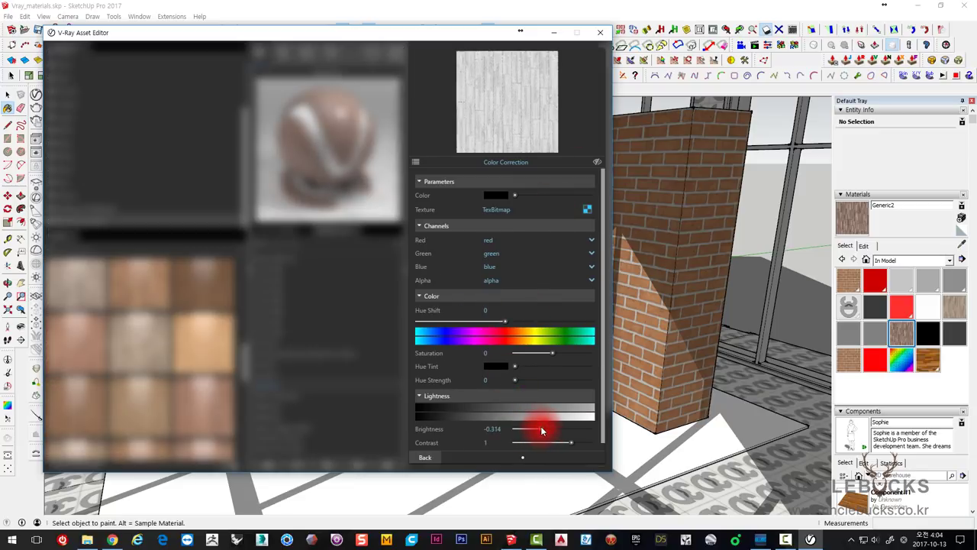
click(424, 458)
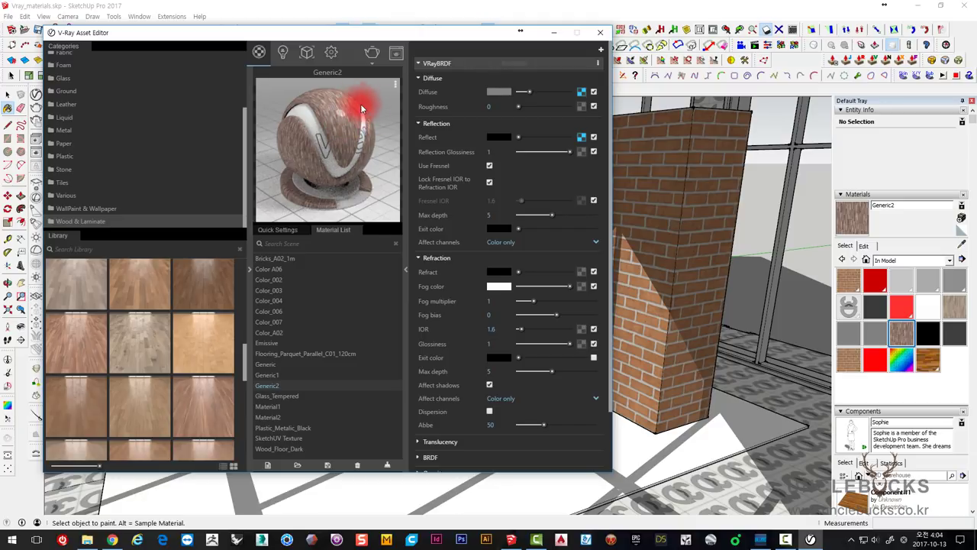
Step: Preview Generic2 on the Floor scene; set reflection map contrast 2 and brightness -0.49
click(395, 84)
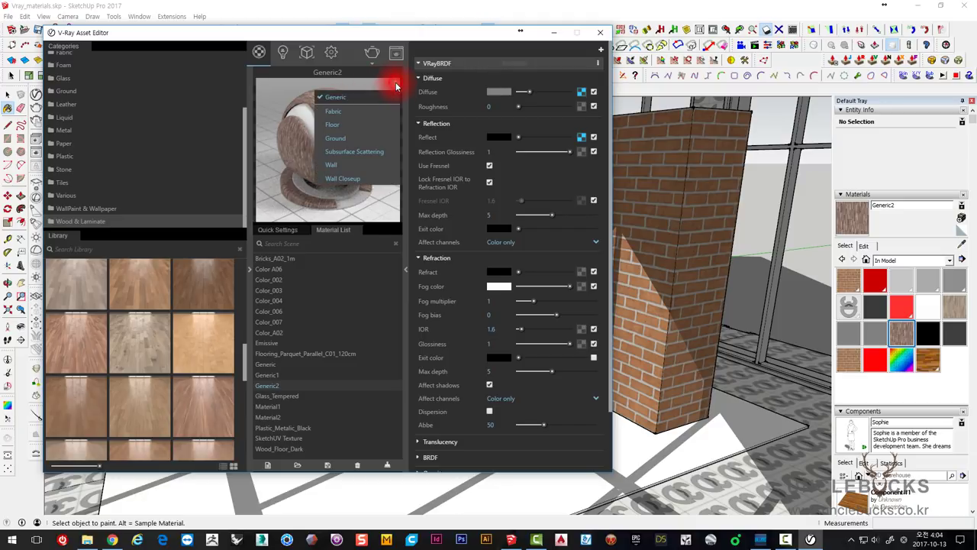
click(332, 125)
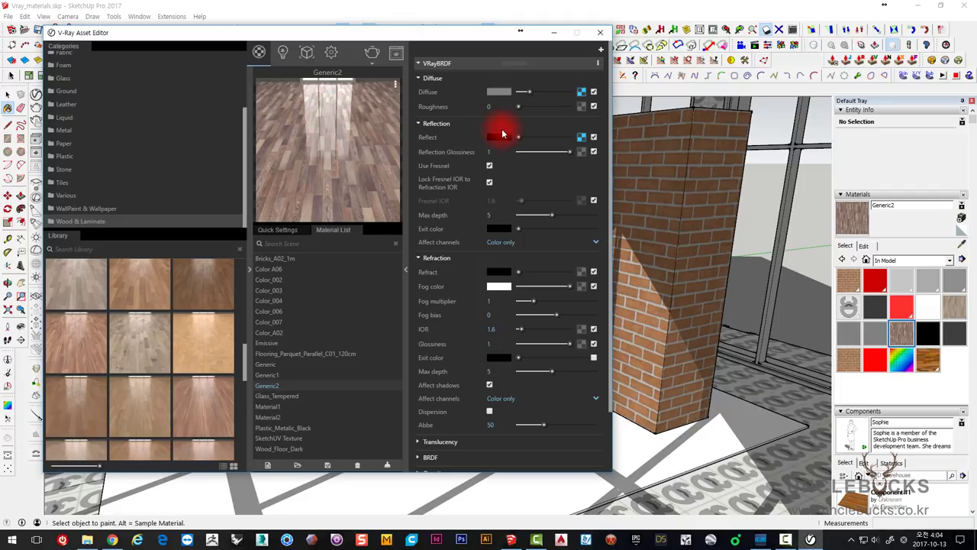
click(582, 138)
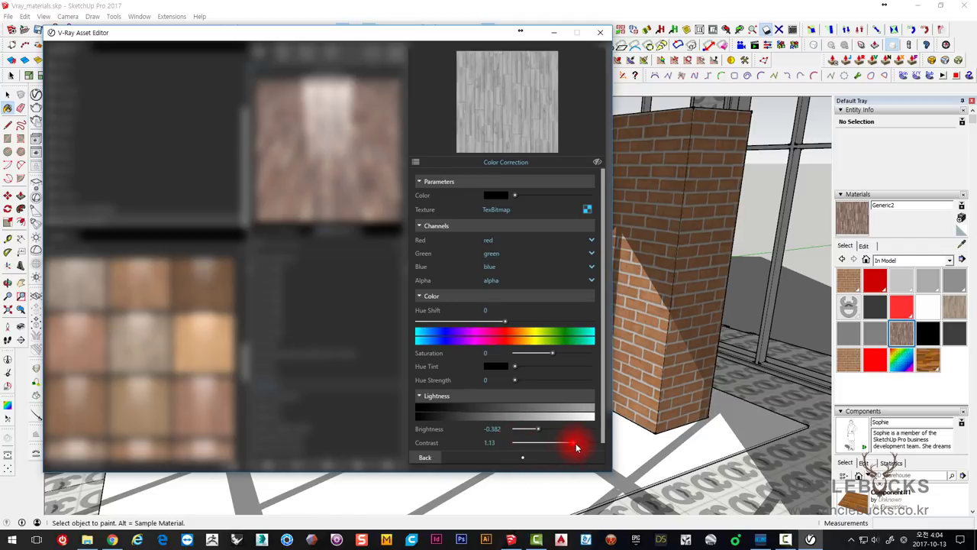
drag(576, 446, 587, 448)
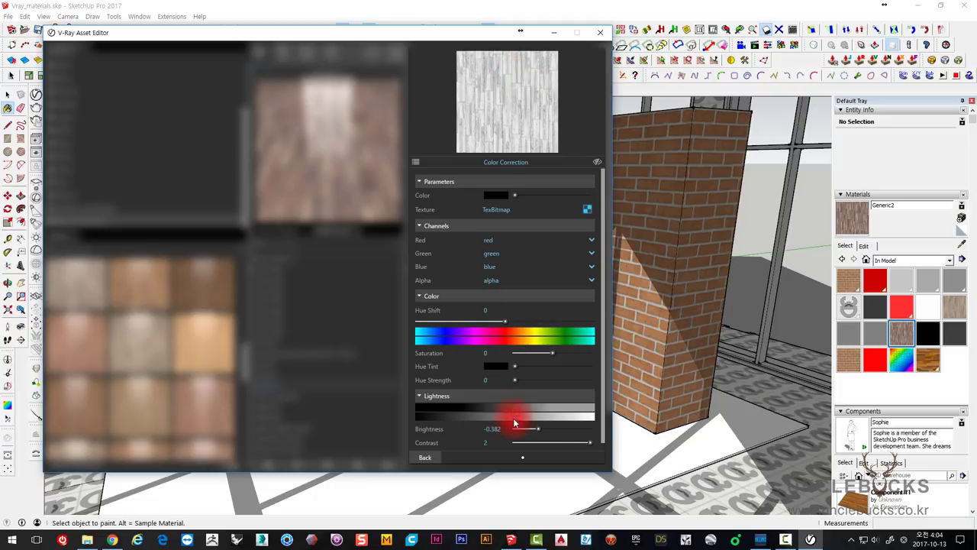
click(535, 432)
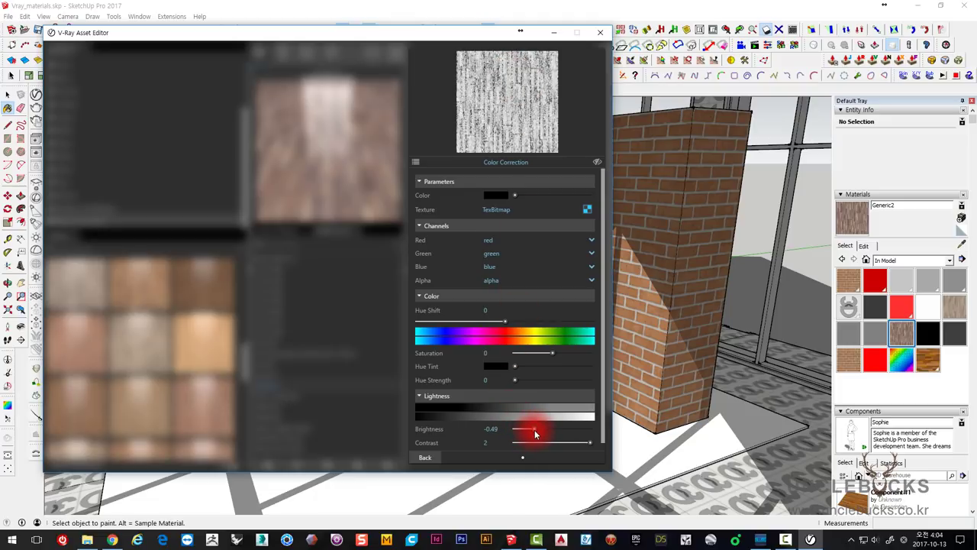
click(445, 461)
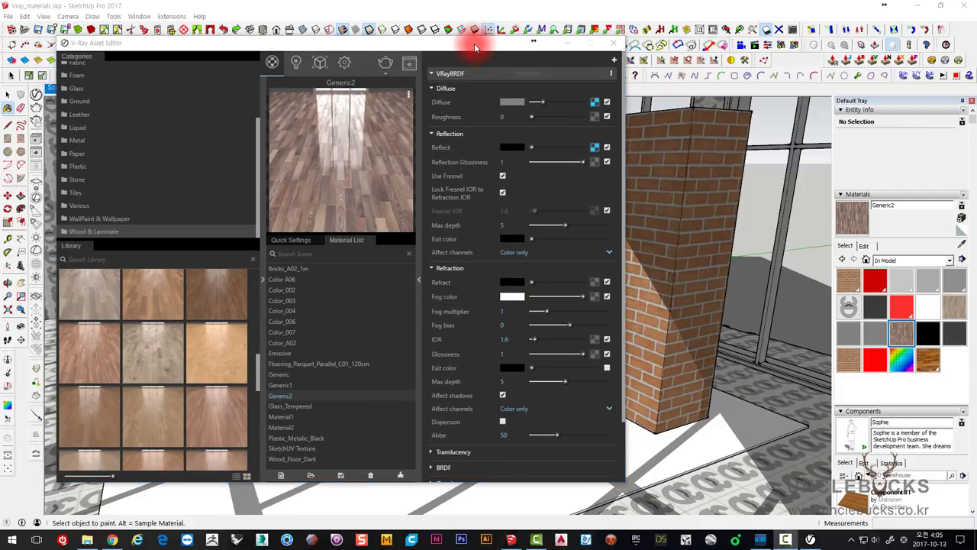
Step: Check Flooring_Parquet_Parallel_C01_120cm's glossiness, then set Generic2's reflection glossiness to 0.8
drag(462, 36, 493, 38)
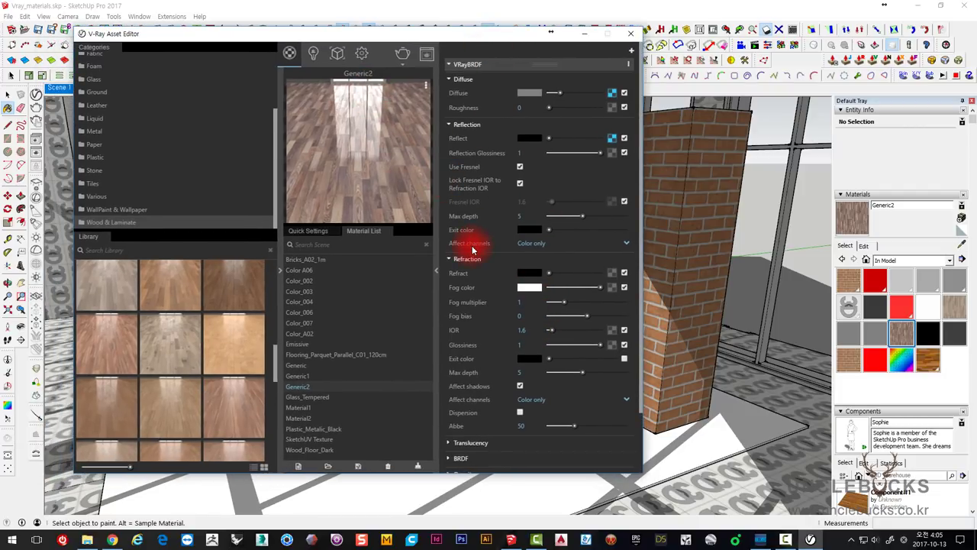
click(306, 358)
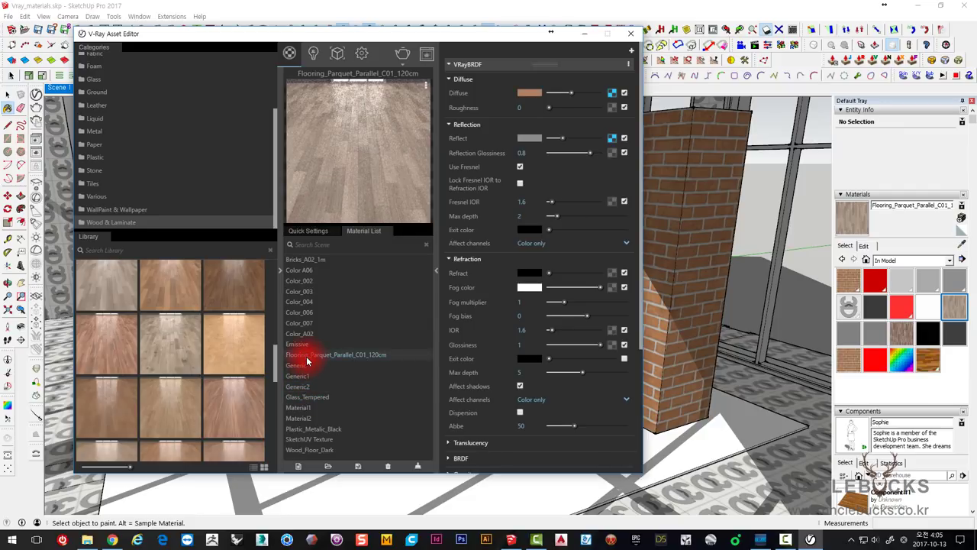
click(523, 152)
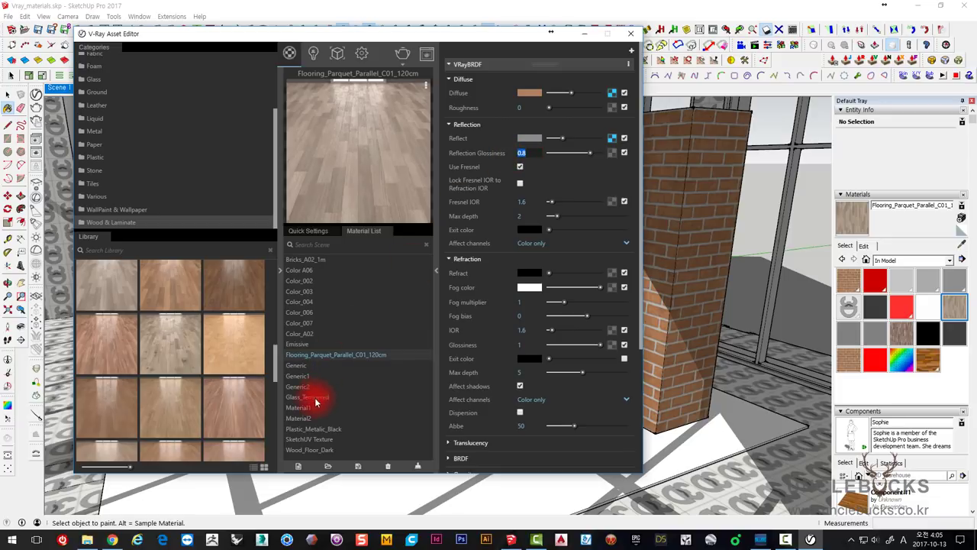
click(300, 373)
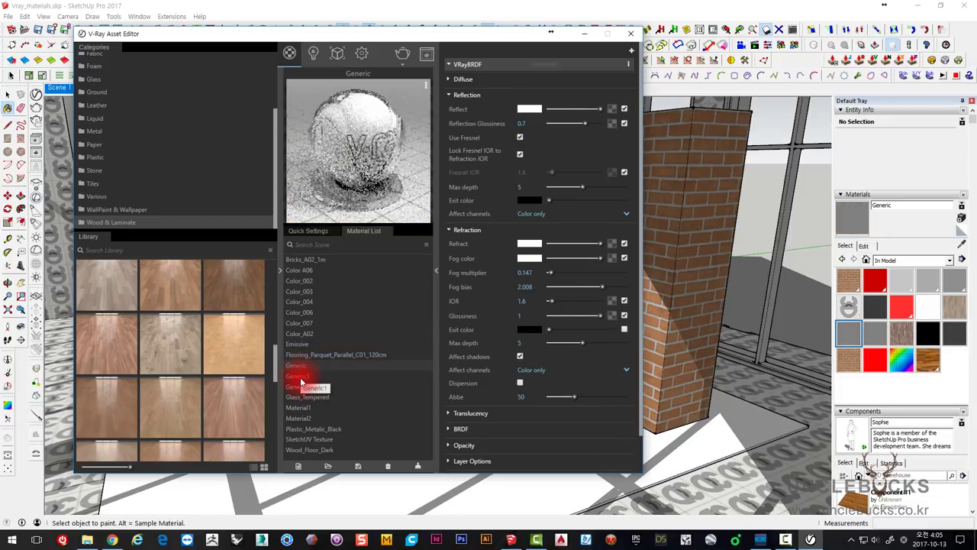
click(300, 387)
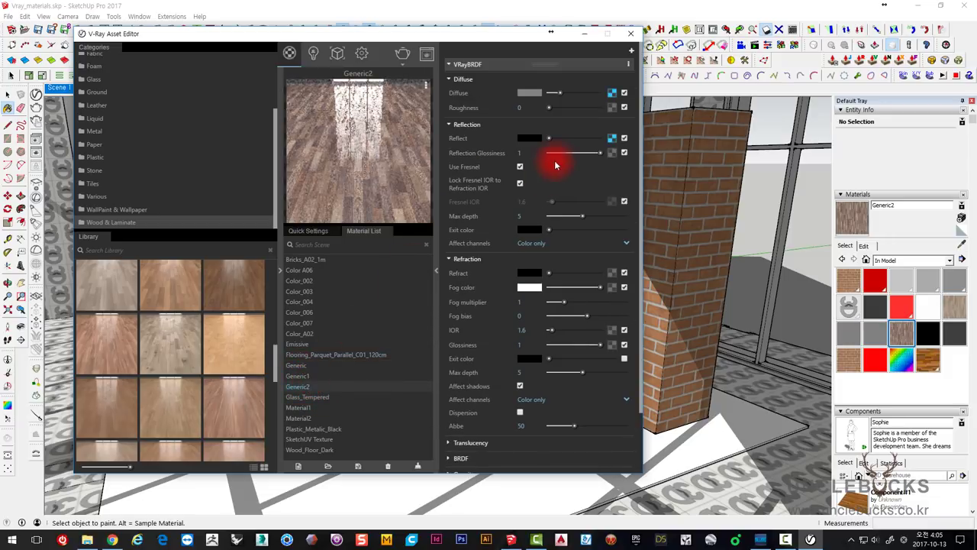
click(528, 153)
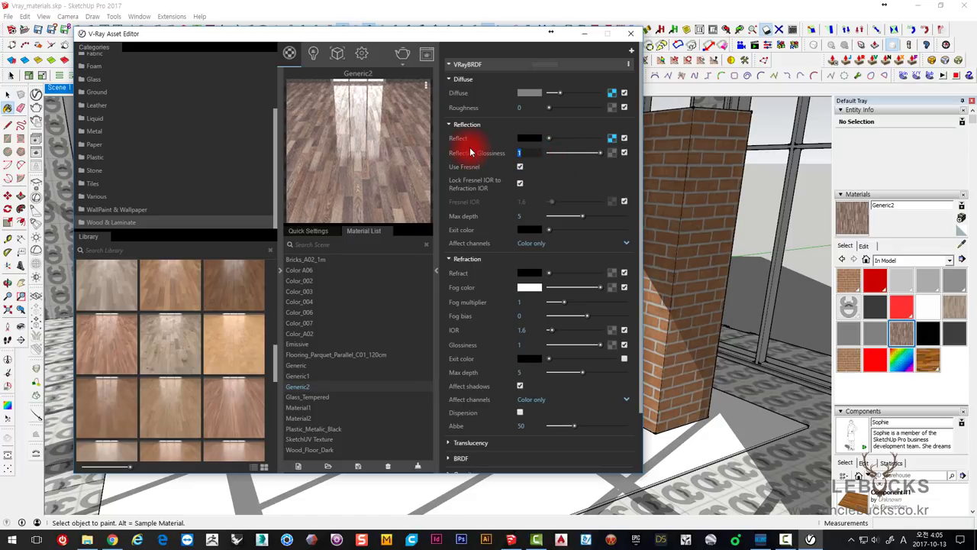
text(0.8)
key(Return)
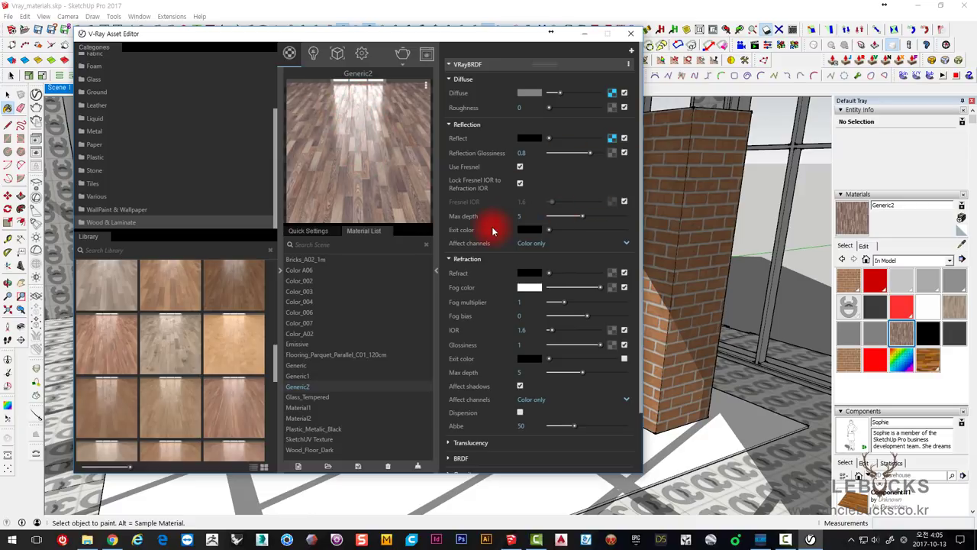
Step: Expand Maps > Bump, switch Bump on for Generic2, and list the bump texture types
scroll(490, 235, down, 3)
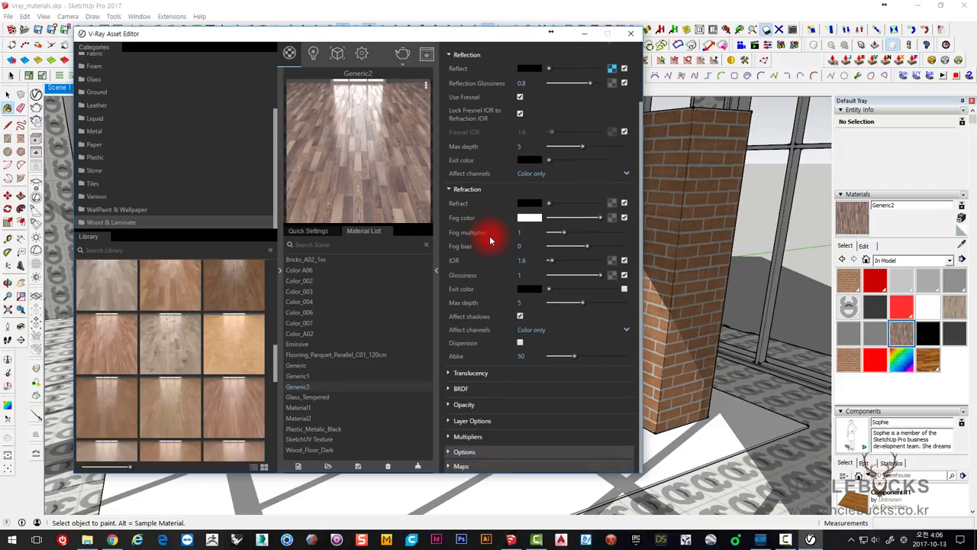
scroll(524, 320, up, 2)
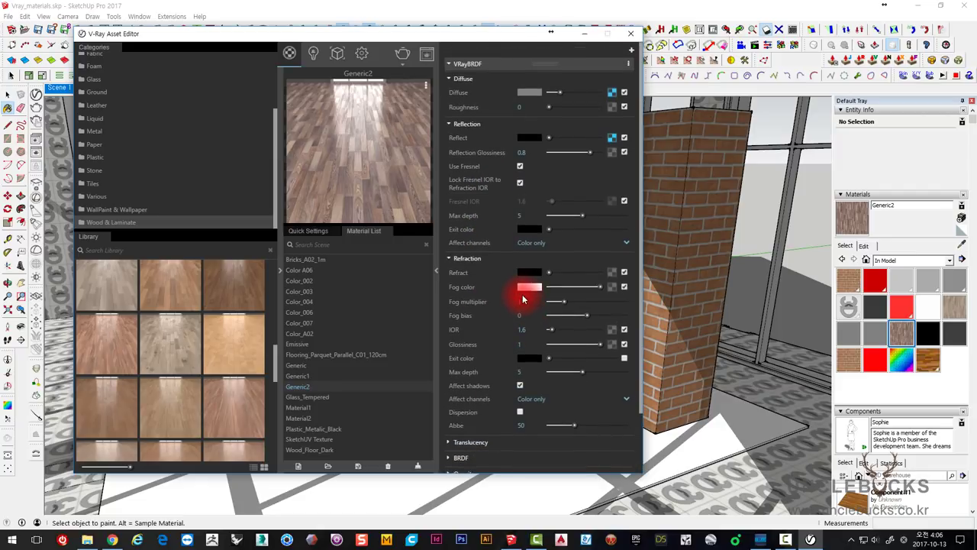
scroll(504, 367, down, 2)
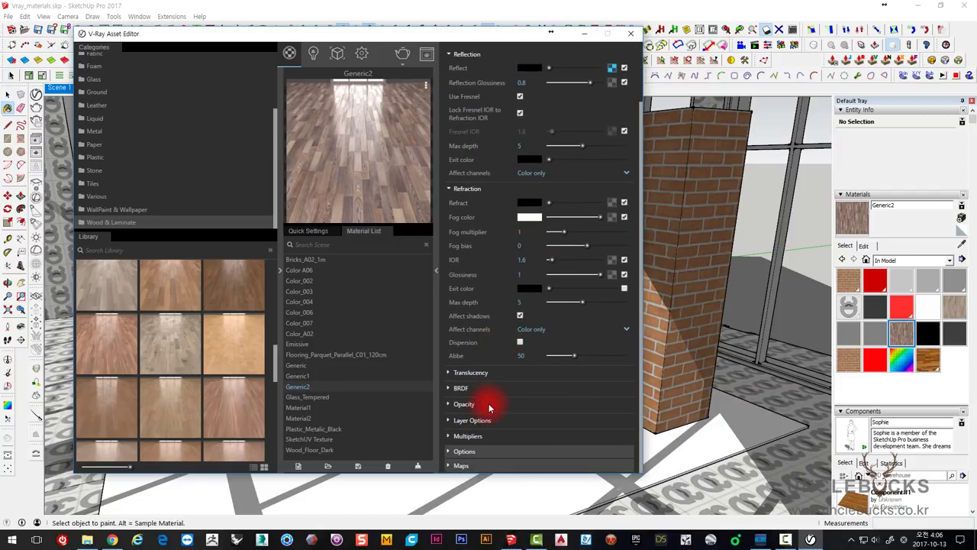
click(451, 466)
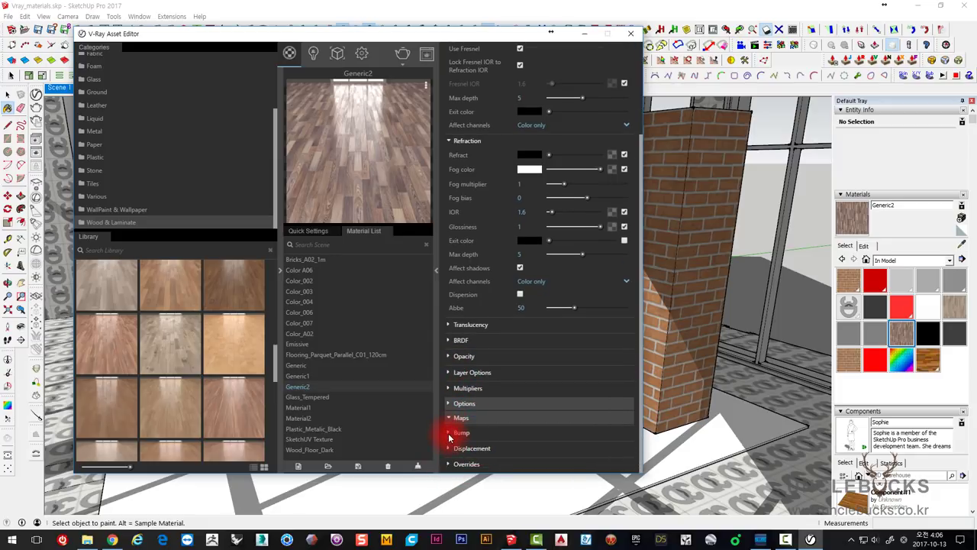
click(462, 432)
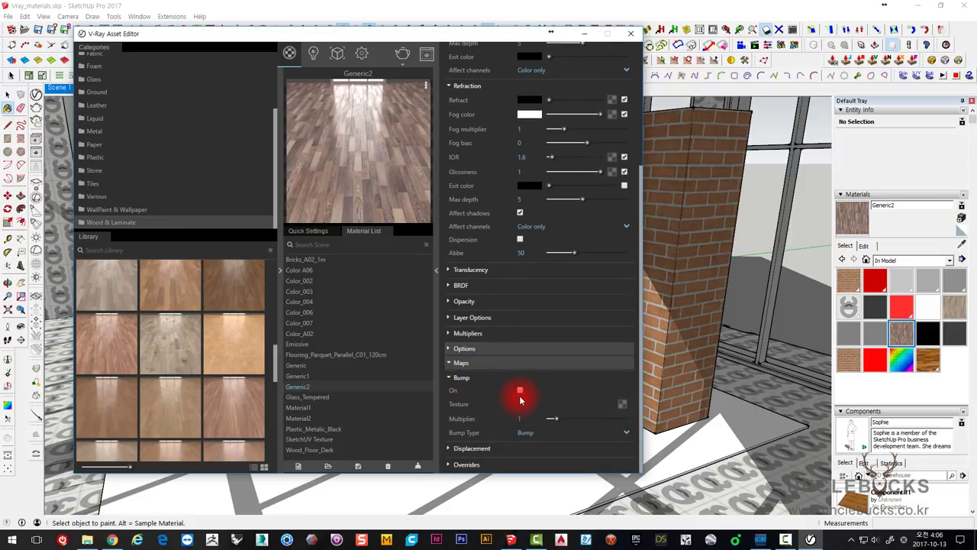
click(520, 391)
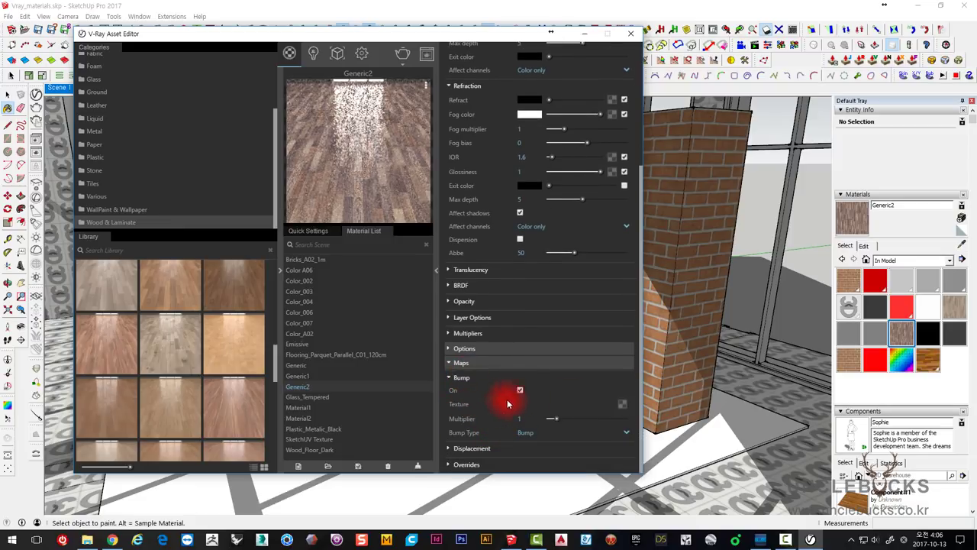
click(622, 405)
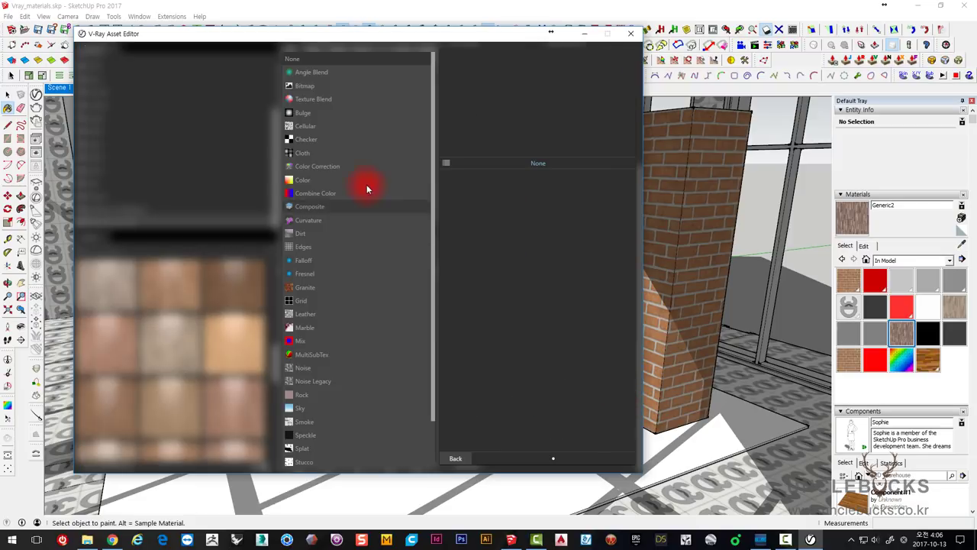
Step: Load Flooring_Laminate_D_Wide_Bump.jpg as a Bitmap texture for Generic2's bump
click(313, 89)
click(316, 94)
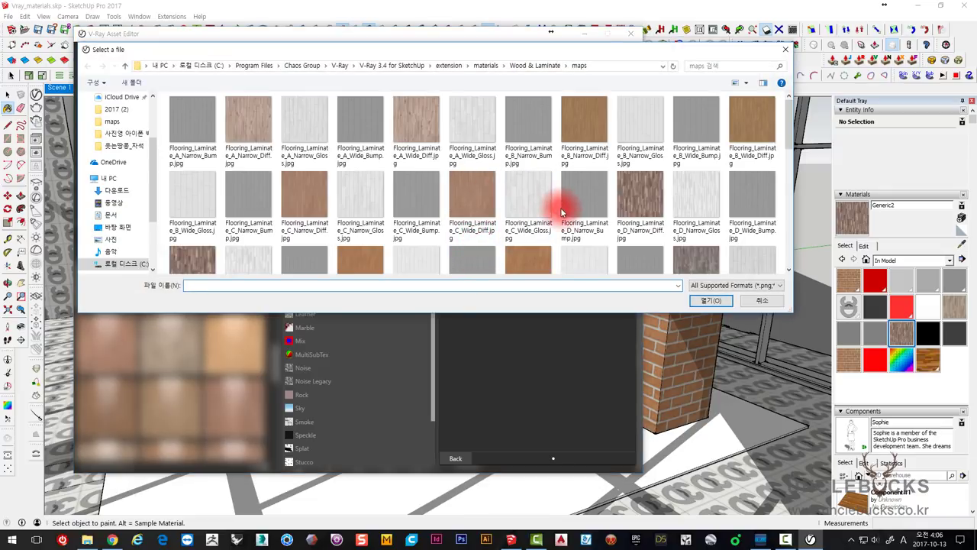
scroll(563, 212, down, 1)
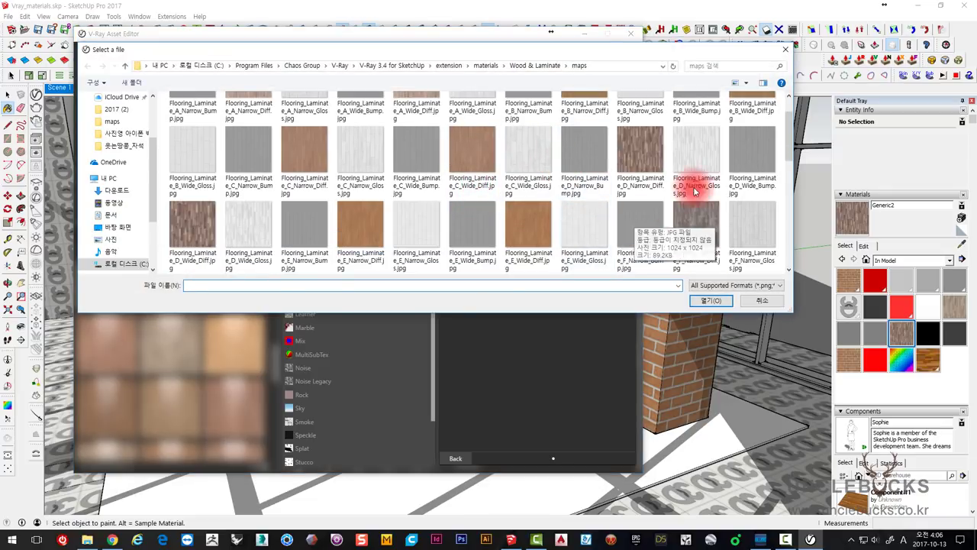
click(751, 164)
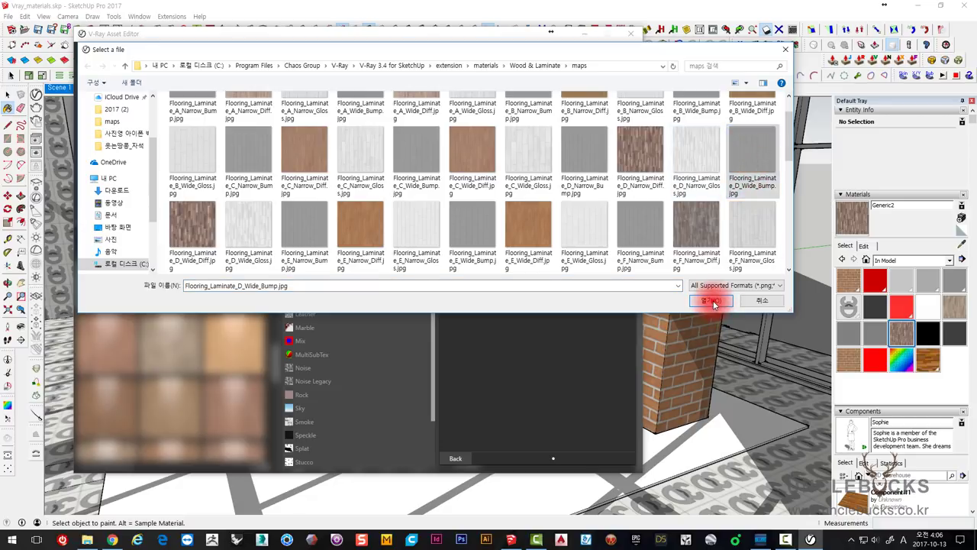
click(708, 300)
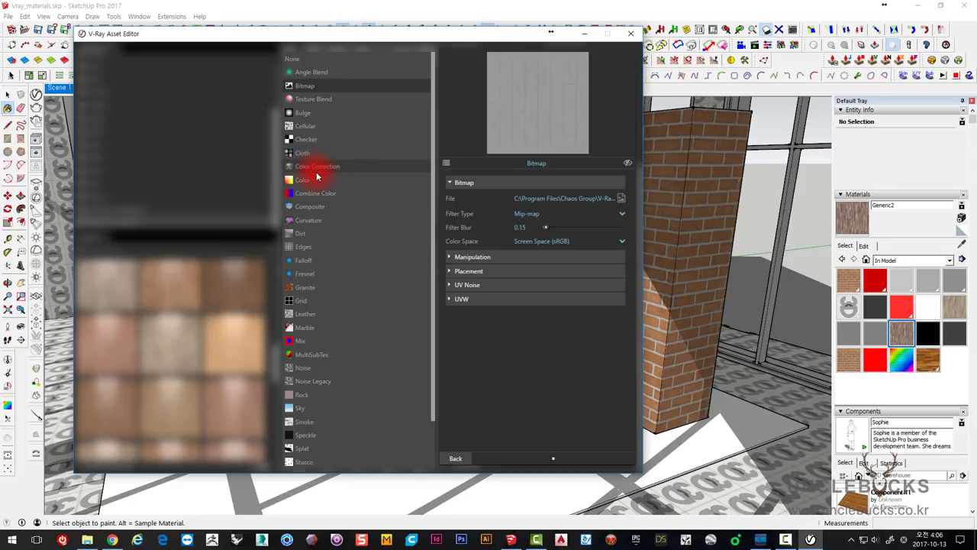
click(455, 458)
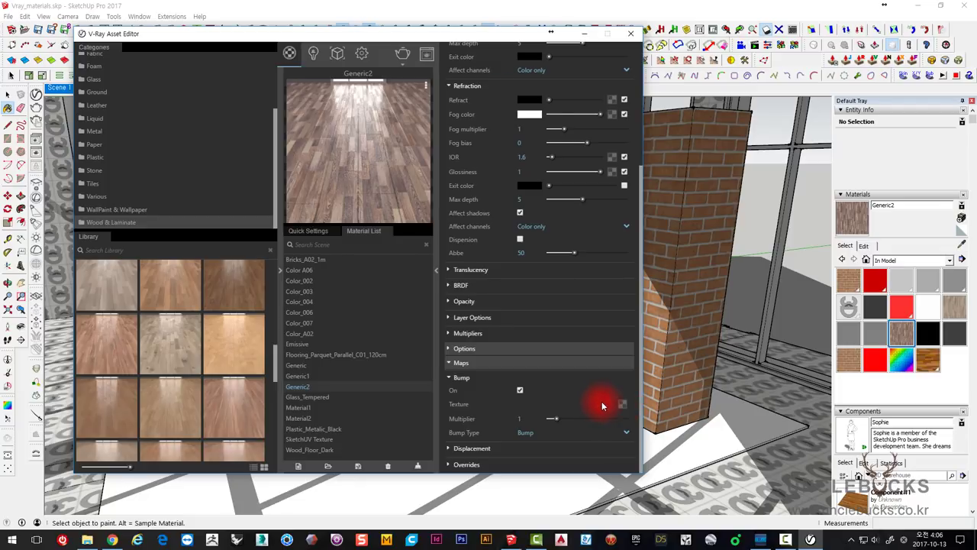
Step: Reassign Flooring_Laminate_D_Wide_Bump.jpg as the bump bitmap so it is properly applied
scroll(602, 402, up, 2)
scroll(595, 401, up, 3)
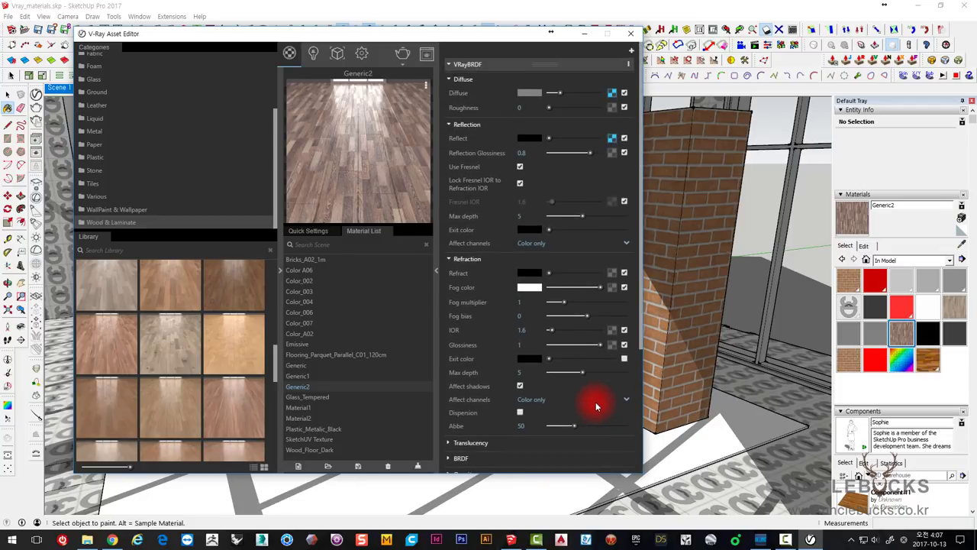
scroll(595, 403, down, 5)
scroll(595, 403, down, 1)
click(620, 403)
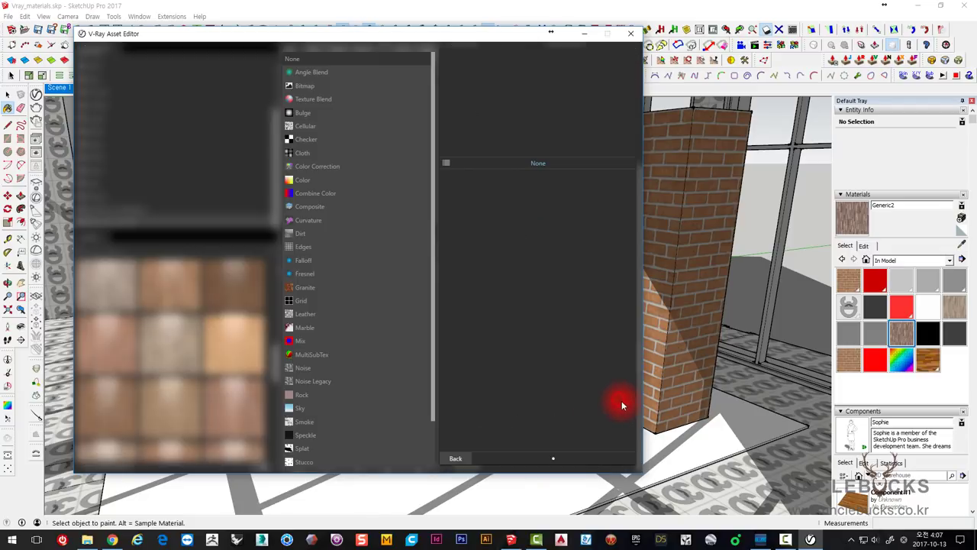
click(306, 85)
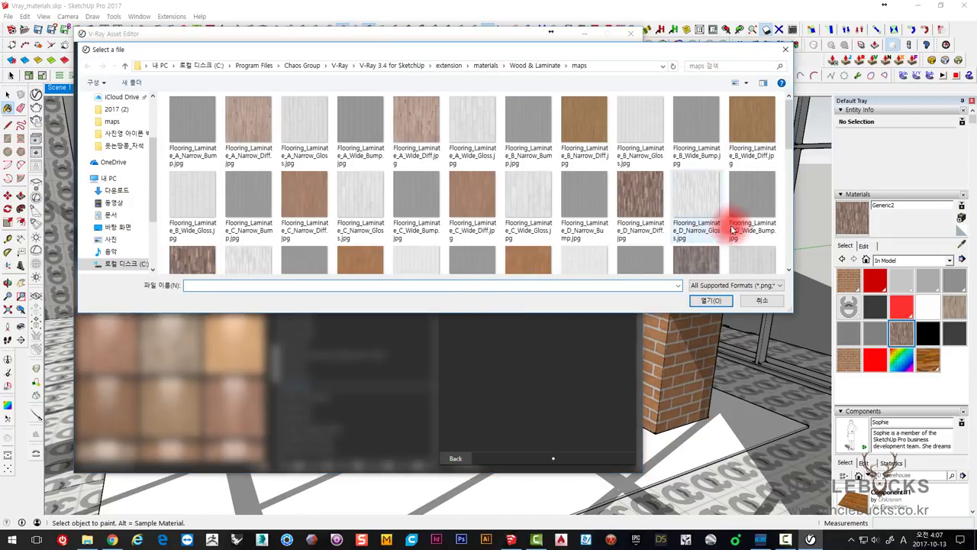
click(745, 206)
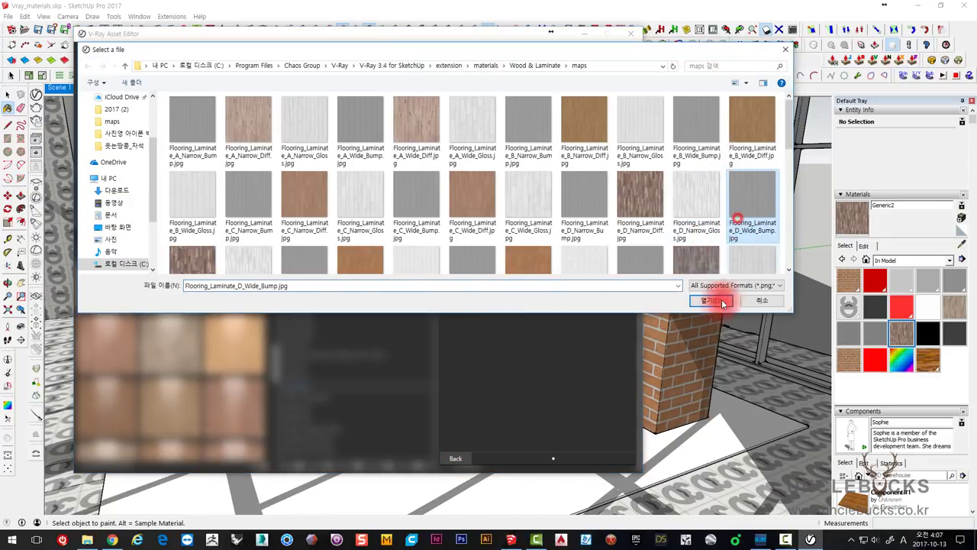
click(710, 299)
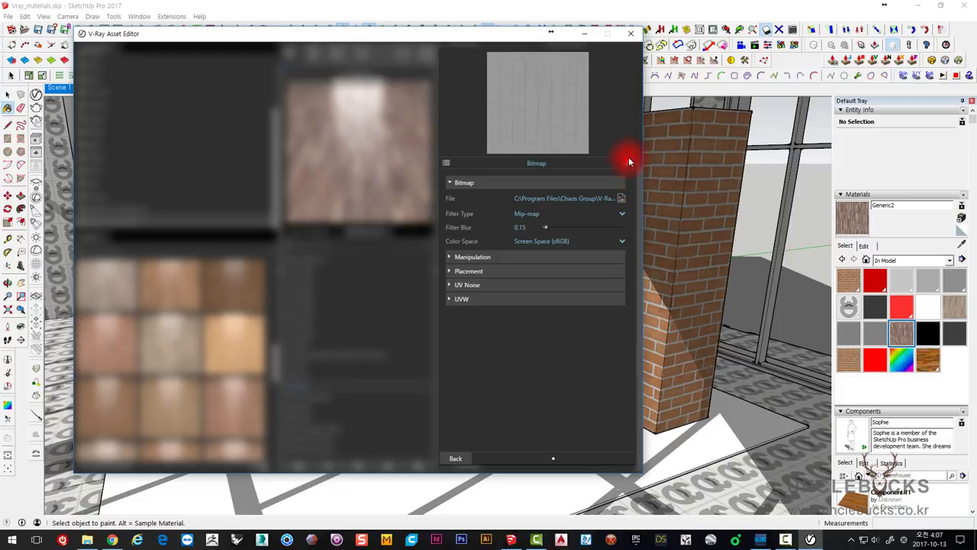
click(467, 457)
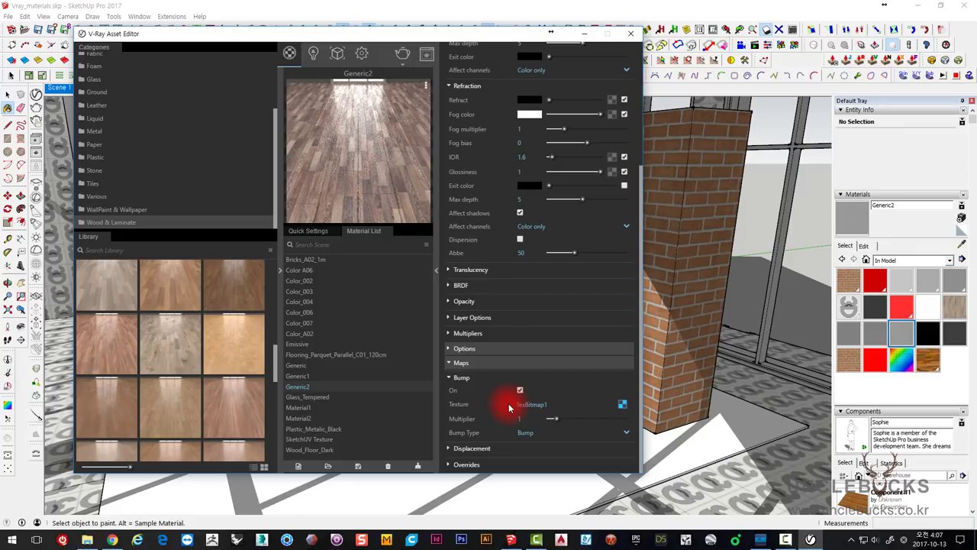
Step: Reposition the editor and display the bump bitmap's settings page
scroll(501, 328, up, 5)
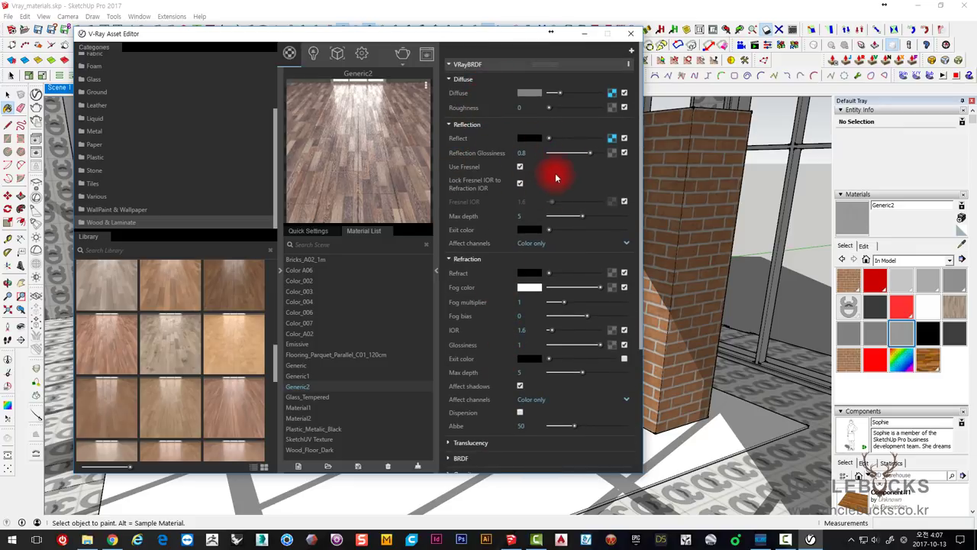
drag(479, 40, 509, 30)
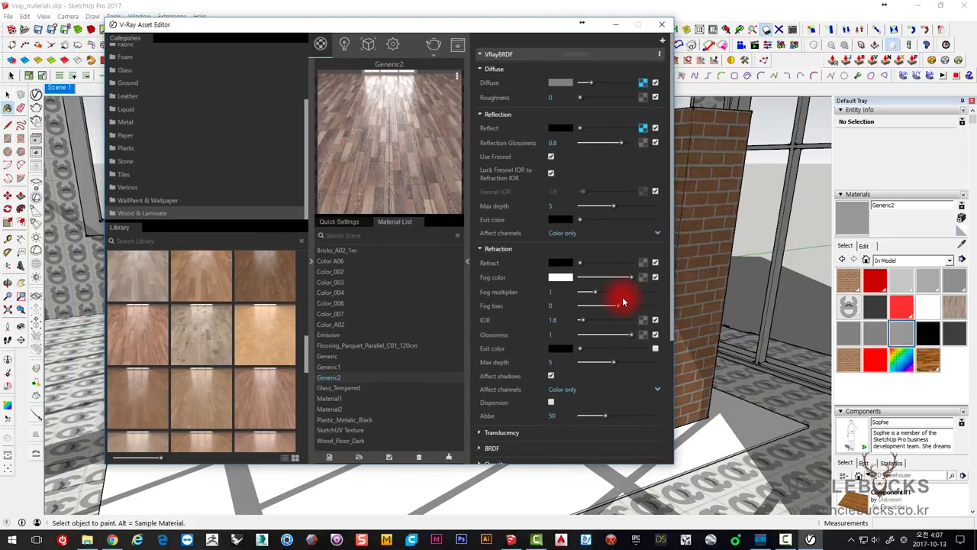
scroll(622, 295, down, 5)
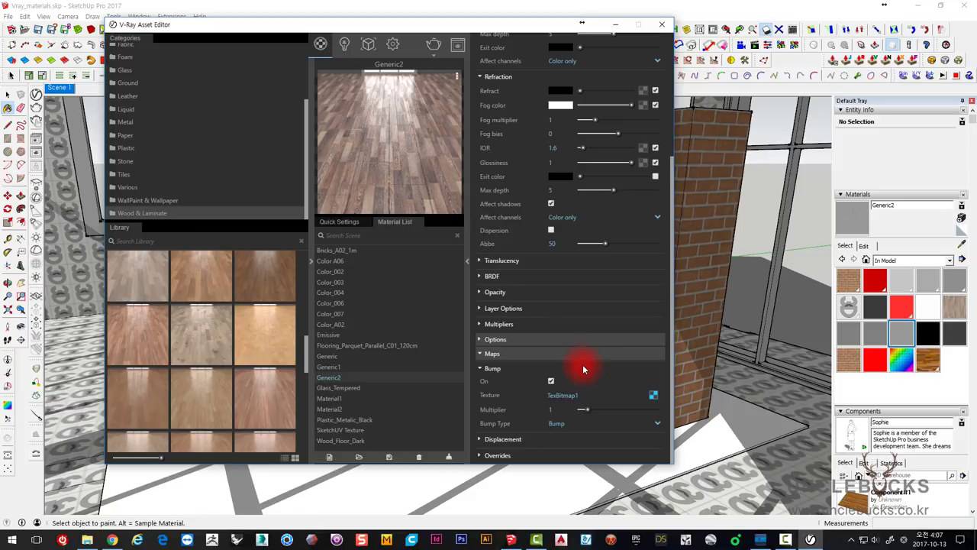
click(653, 396)
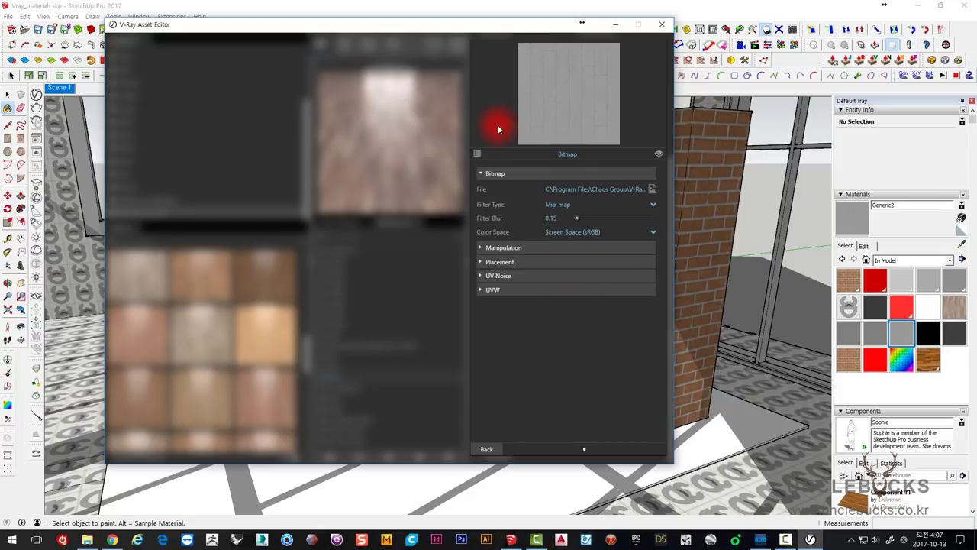
click(486, 449)
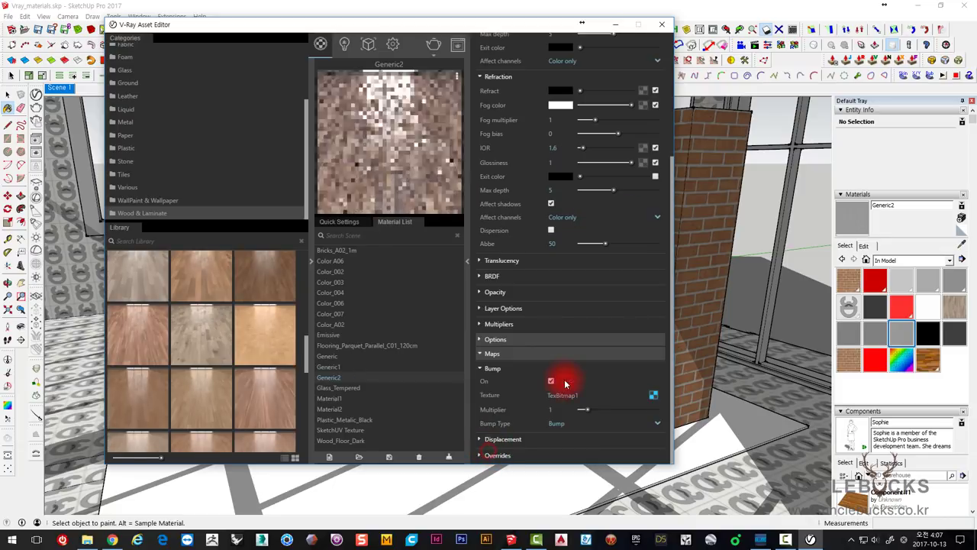
click(654, 396)
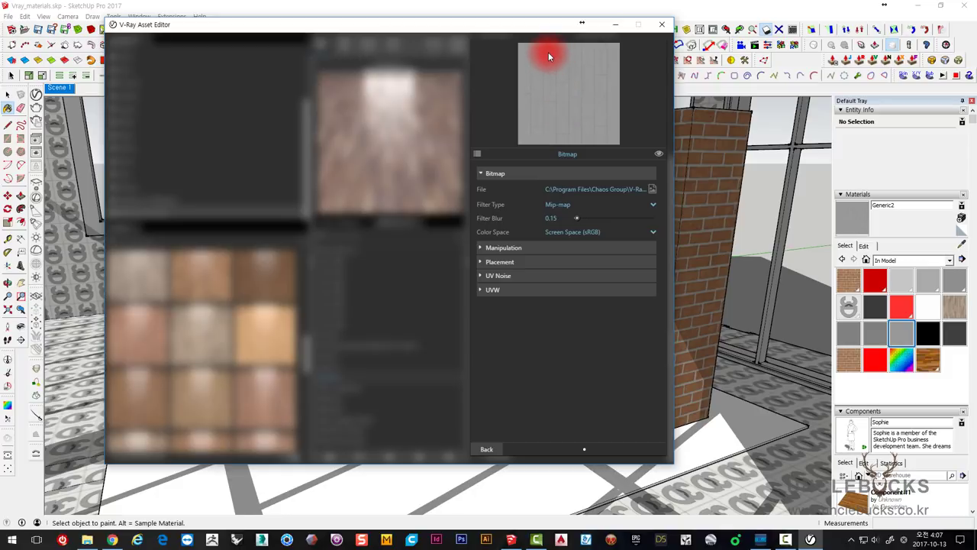
click(493, 451)
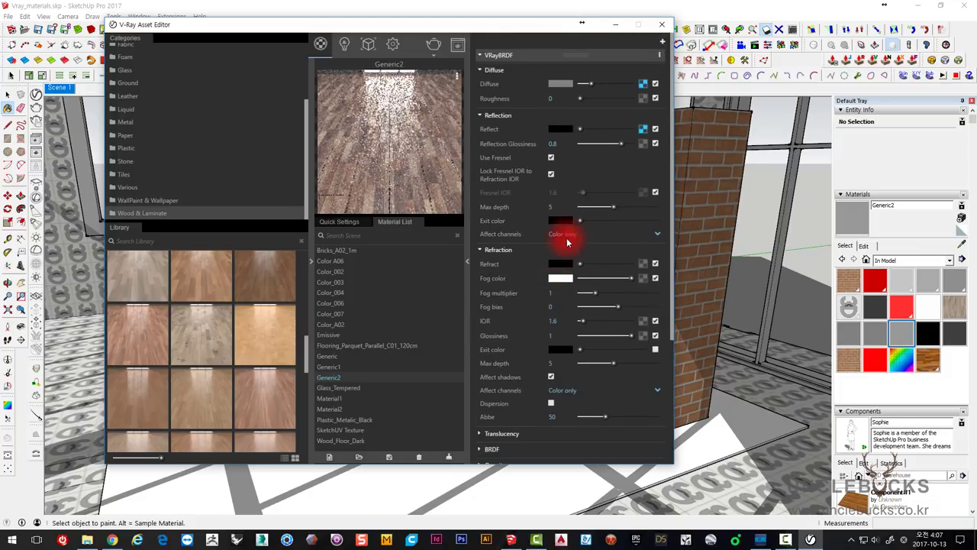
click(644, 129)
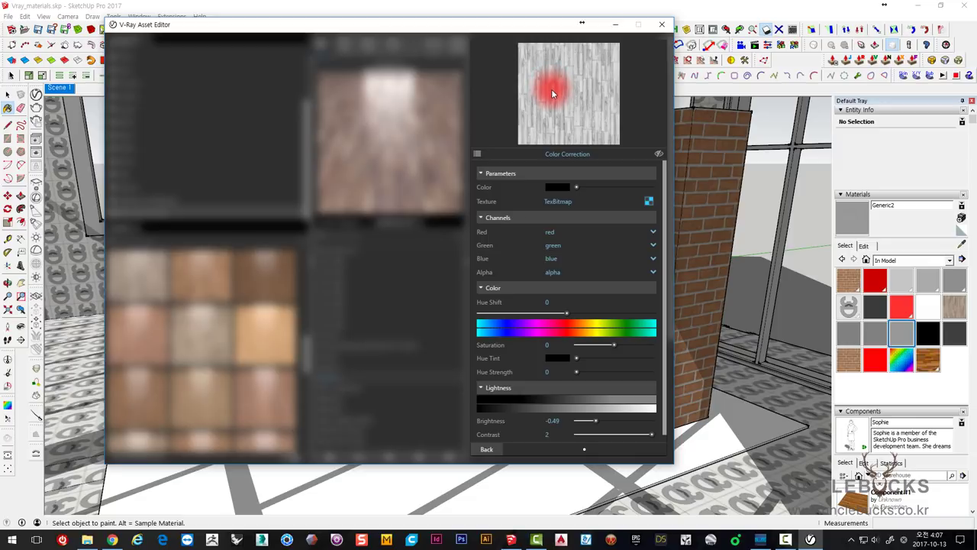
click(488, 451)
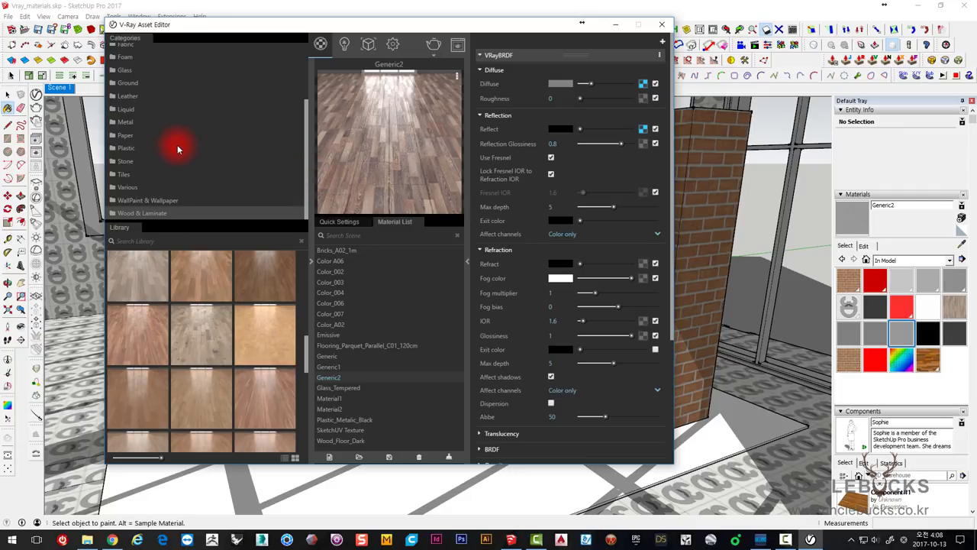
Step: Scroll the library categories back up and show the Bricks materials
scroll(177, 149, up, 3)
scroll(179, 156, up, 2)
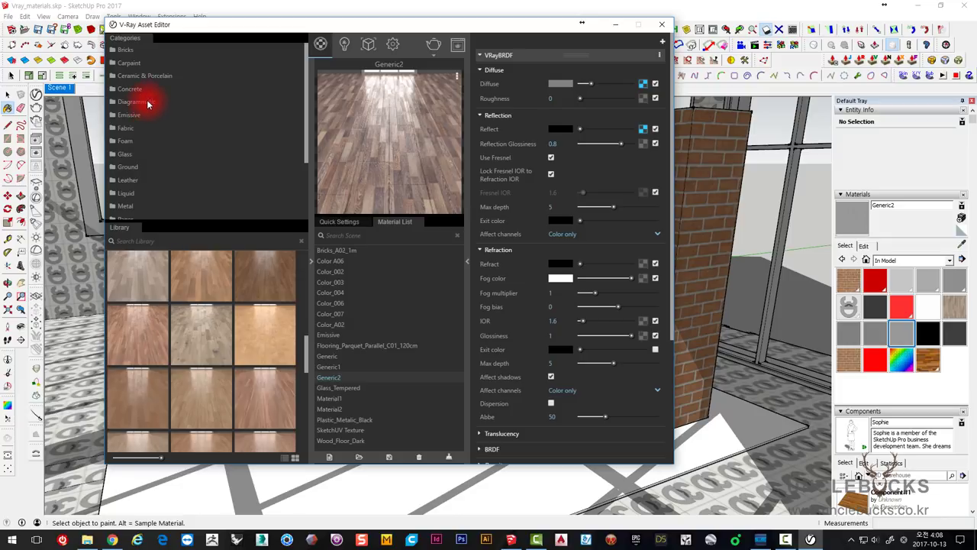
drag(307, 96, 304, 159)
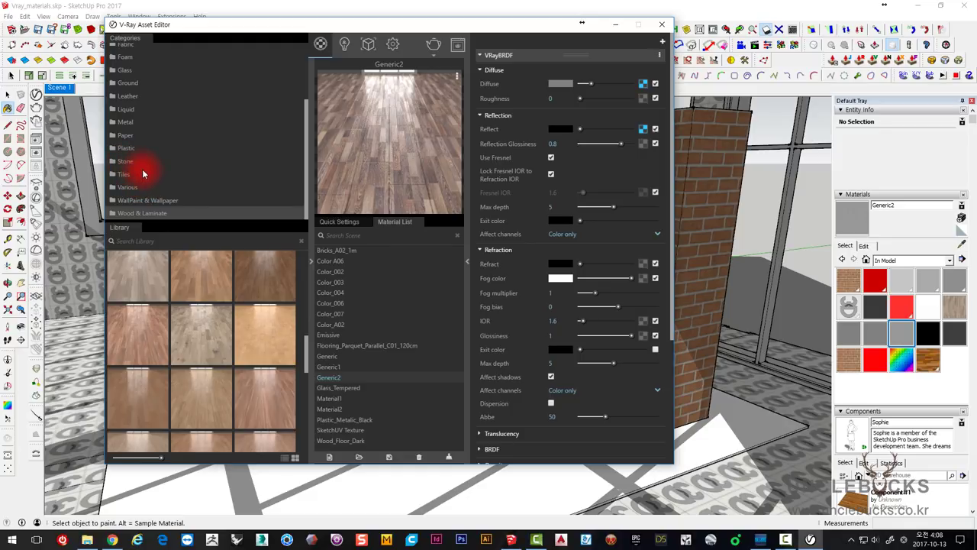
scroll(141, 164, up, 3)
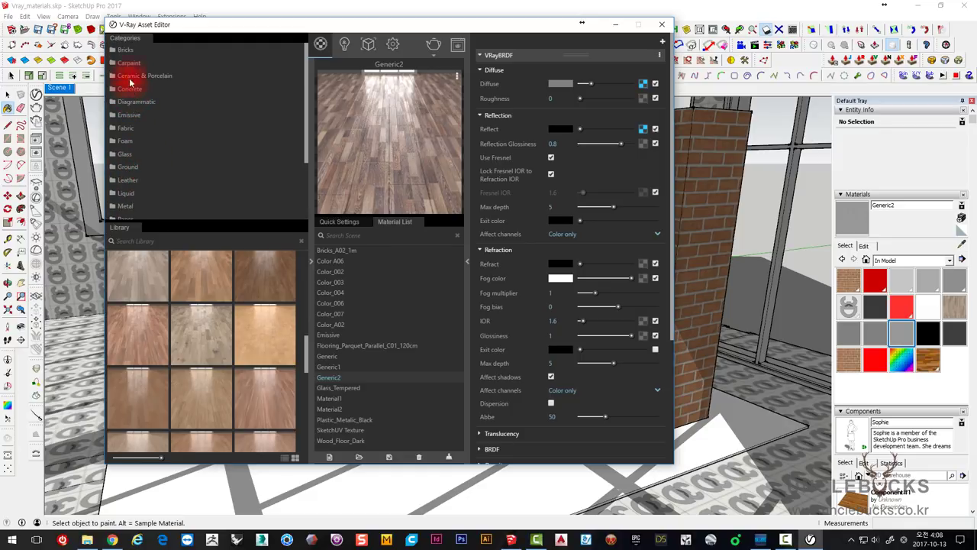
click(124, 50)
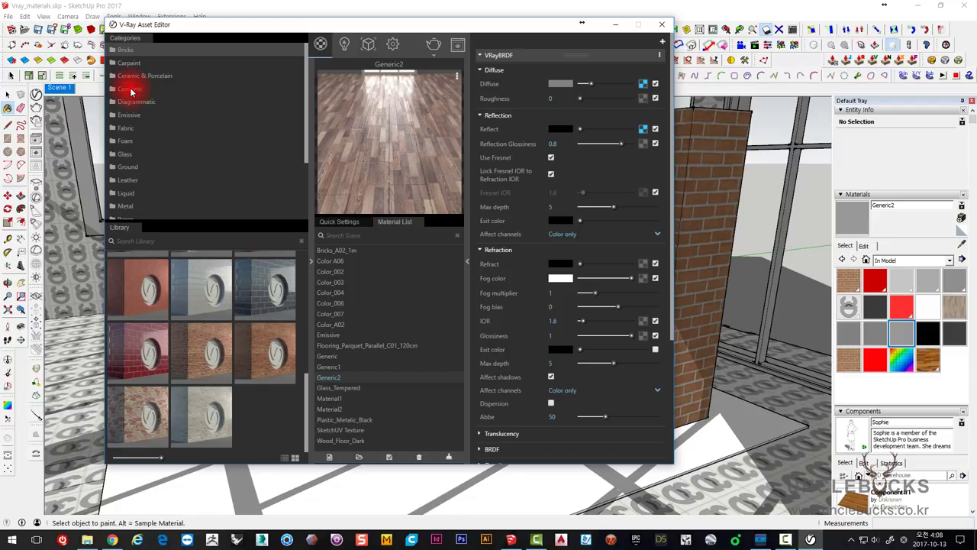
Step: Browse the Concrete, Metal, Plastic and Tiles library materials, then return to the SketchUp model
click(130, 90)
scroll(135, 95, down, 3)
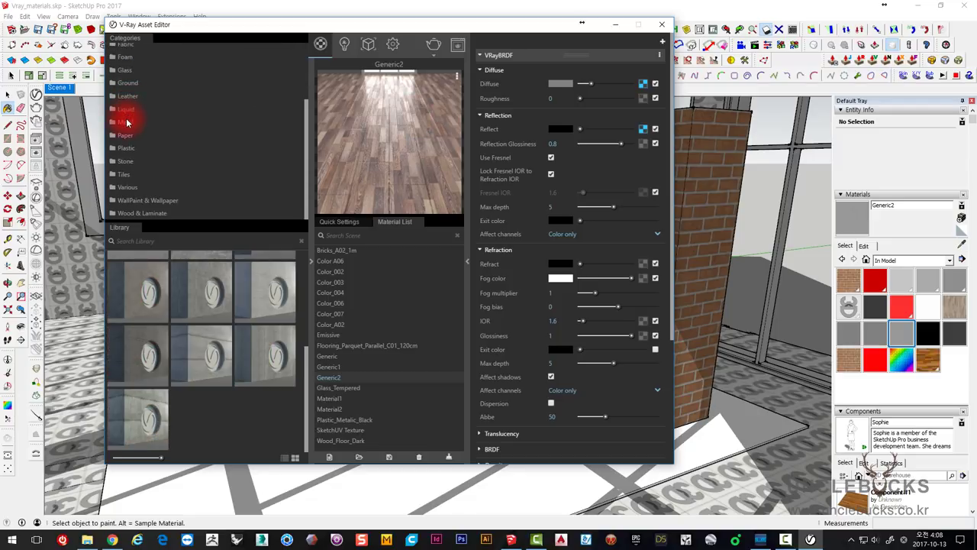
click(128, 122)
click(126, 148)
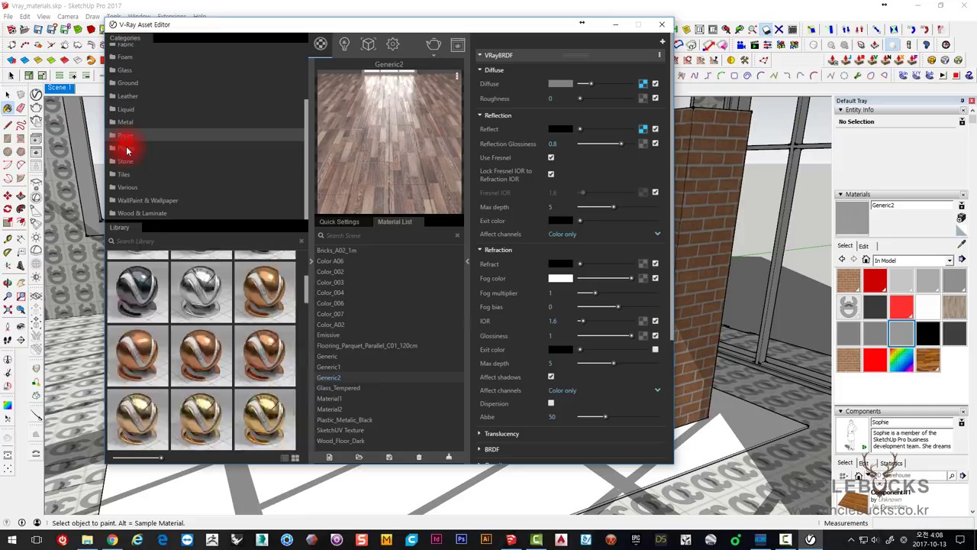
click(156, 174)
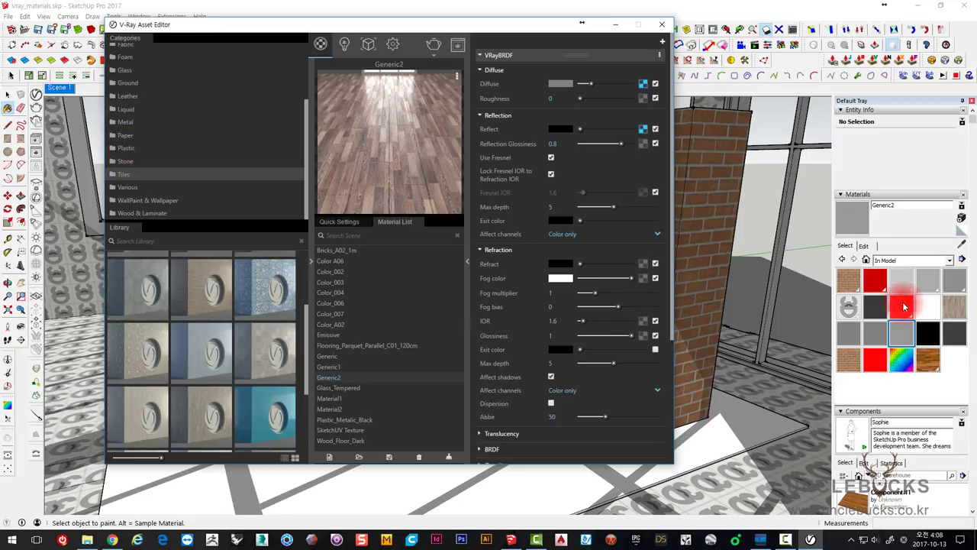
click(896, 385)
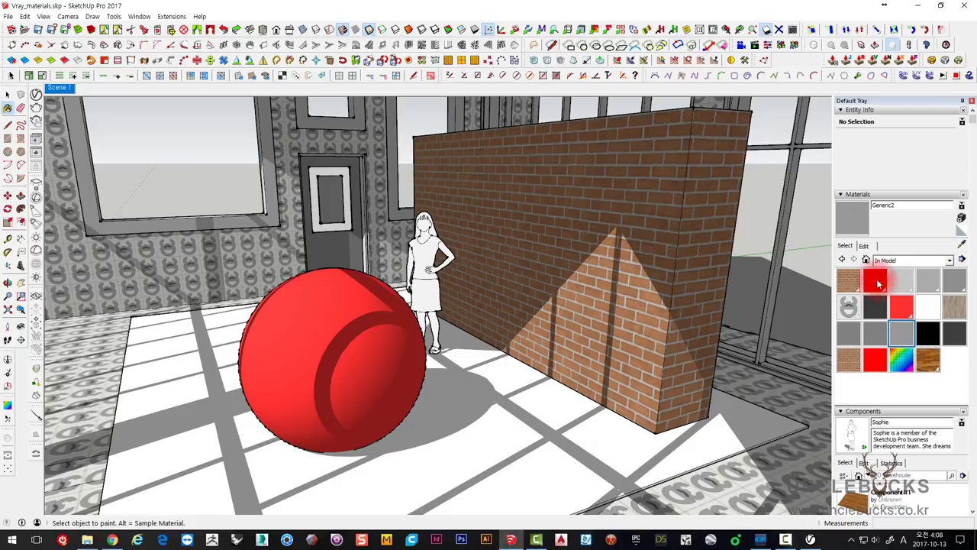
Step: Review Generic2's texture width and image file in the Materials Edit tab, then return to the V-Ray Asset Editor
click(865, 245)
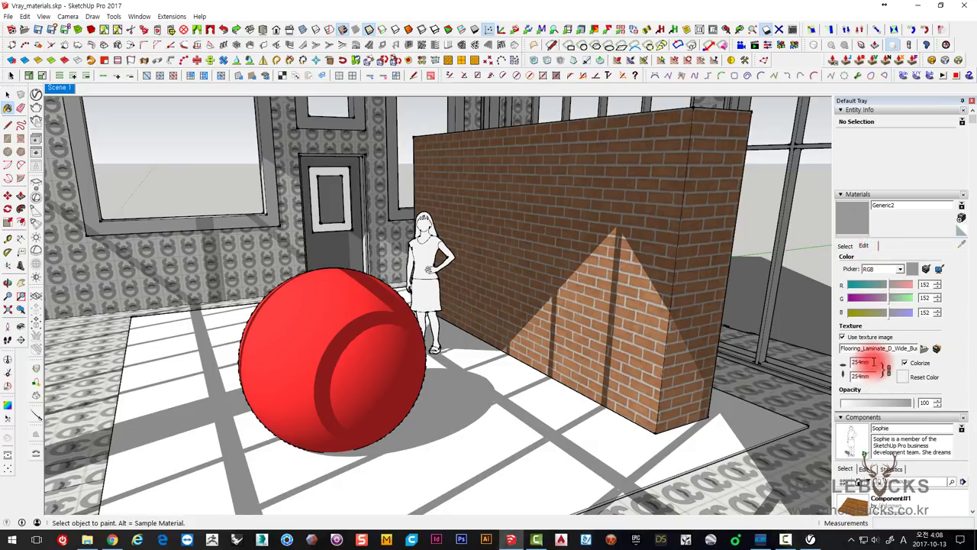
double_click(861, 362)
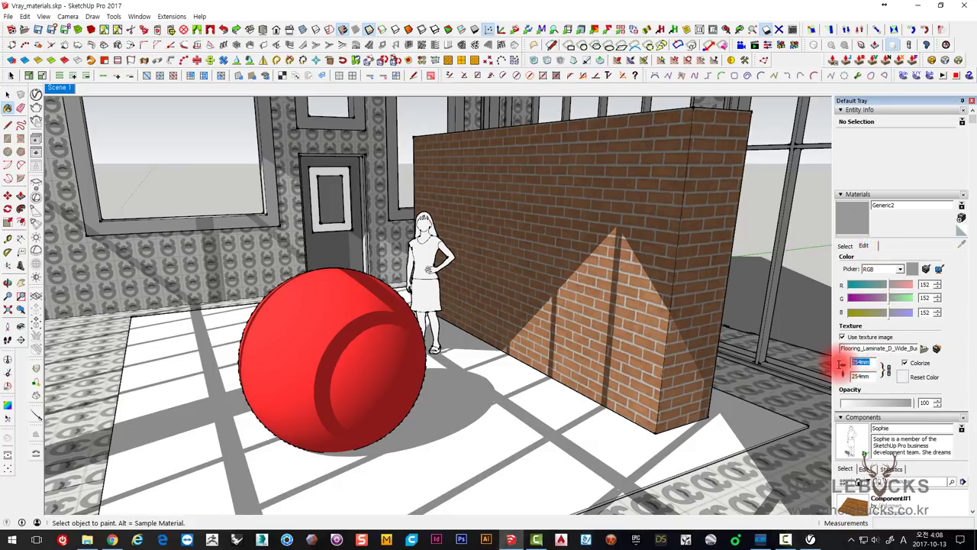
click(924, 349)
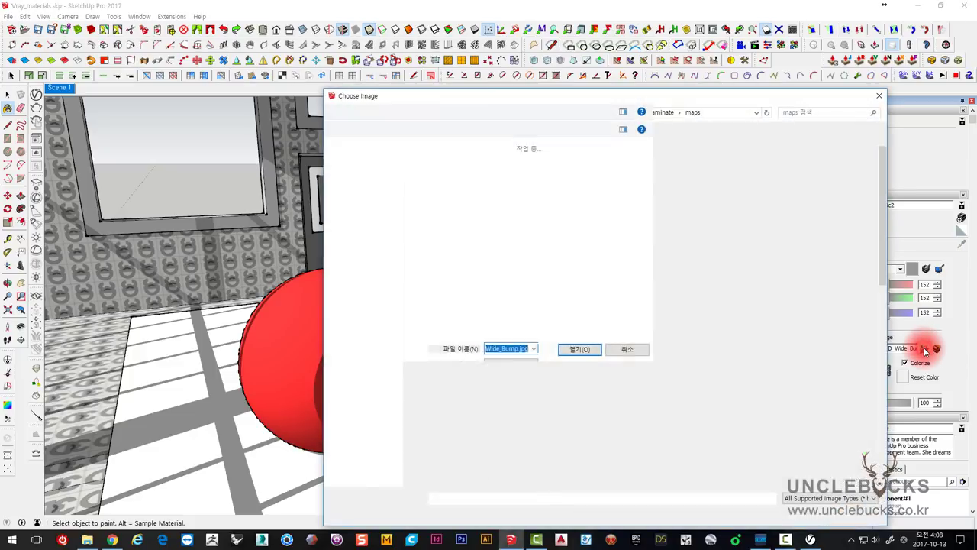
click(801, 513)
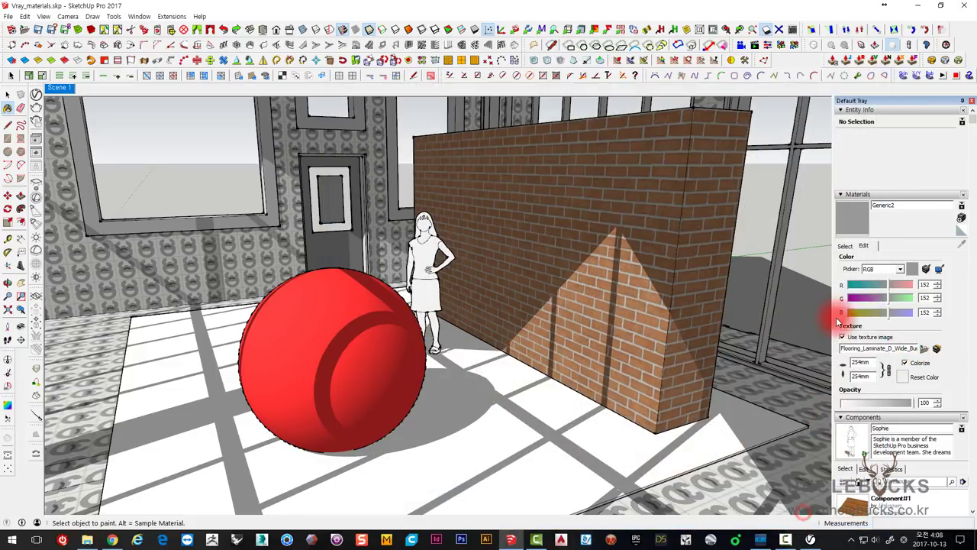
click(860, 362)
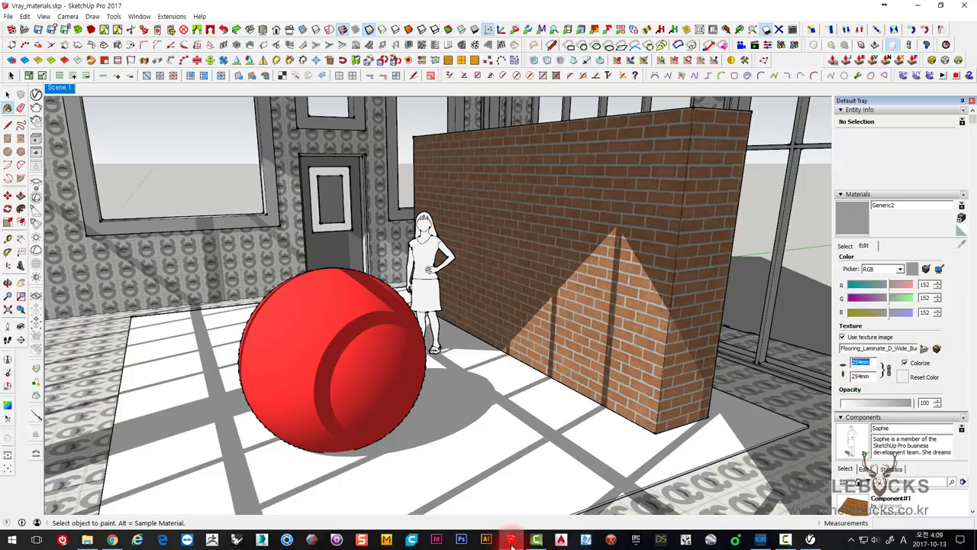
click(809, 540)
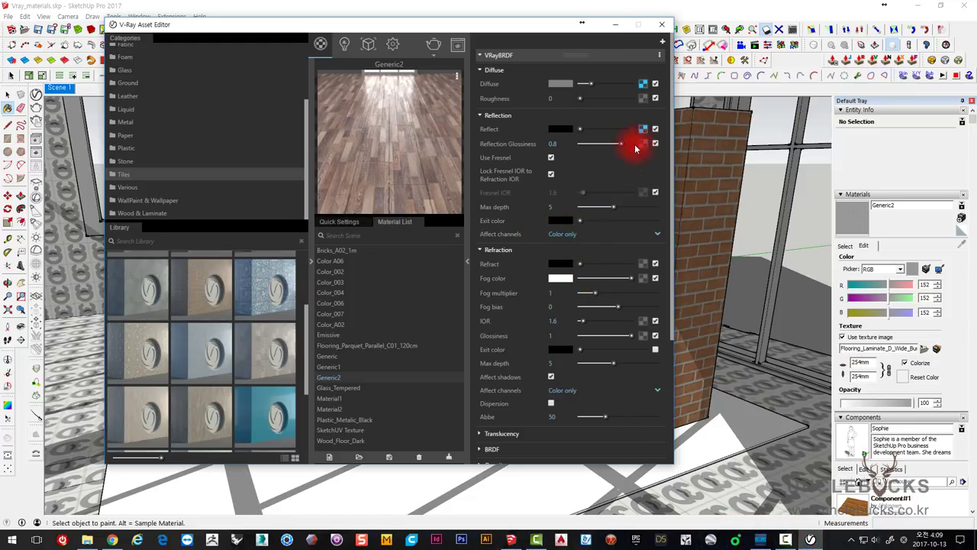
Step: Inspect Generic2's diffuse wood bitmap and reflection colour-correction map, returning to VRayBRDF after each
click(644, 84)
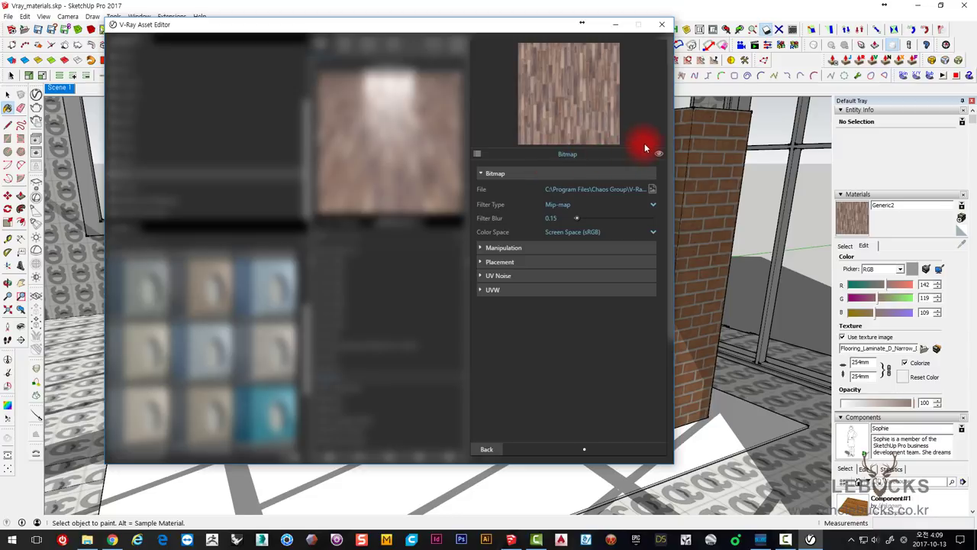
click(487, 449)
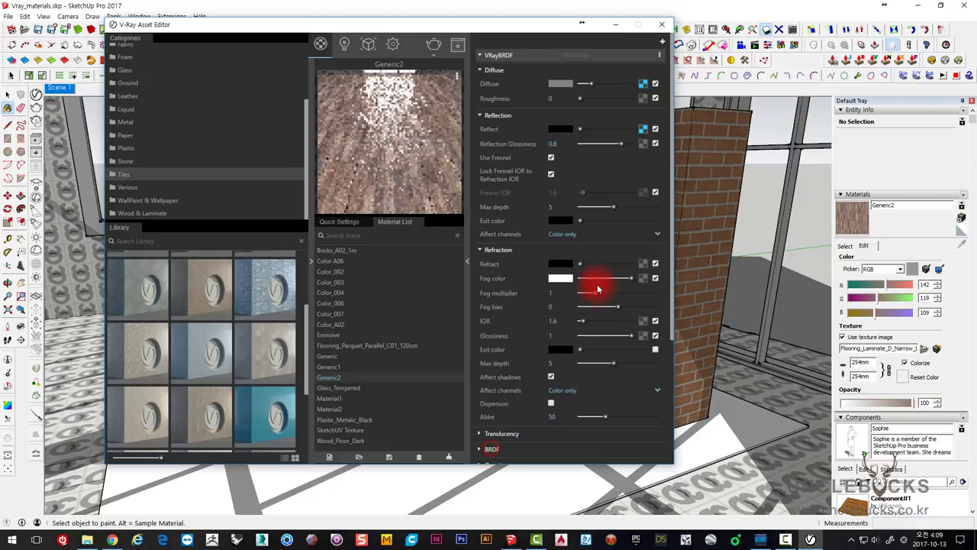
click(643, 128)
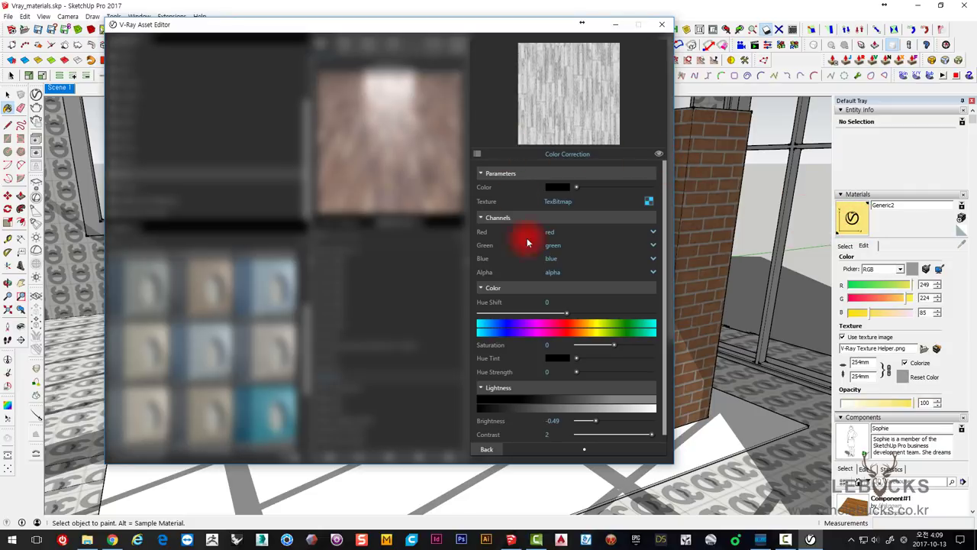
click(491, 449)
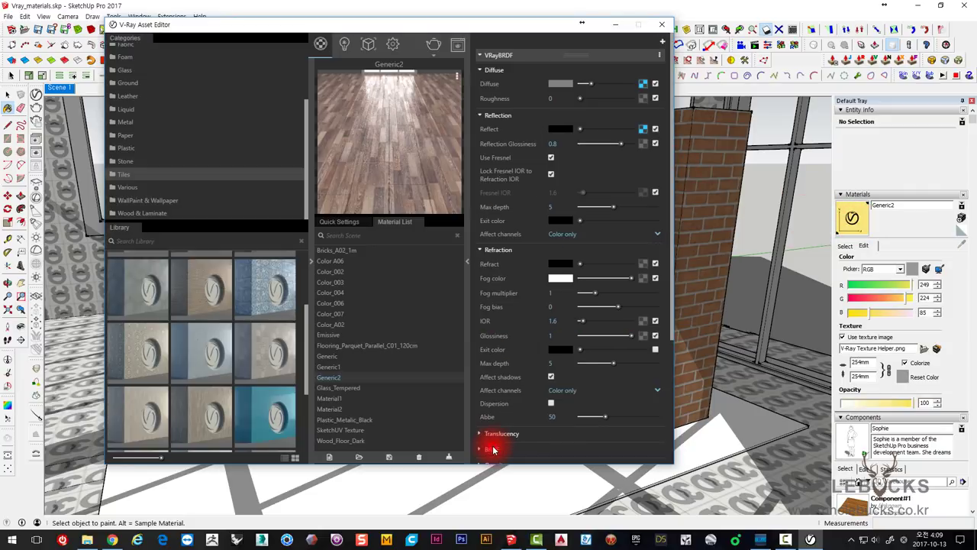
Step: Recheck the diffuse wood bitmap twice, nudging the editor window, and go back to the main settings
click(643, 84)
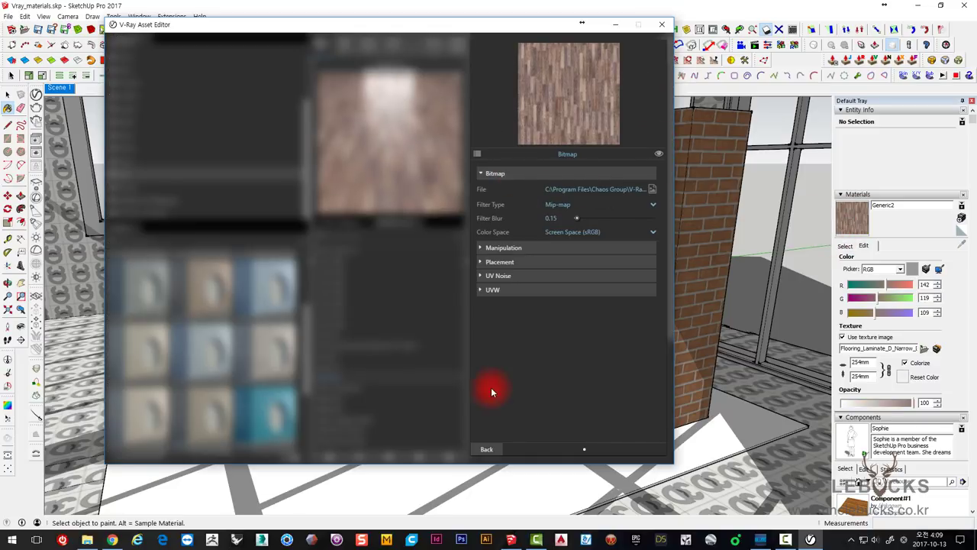
click(487, 449)
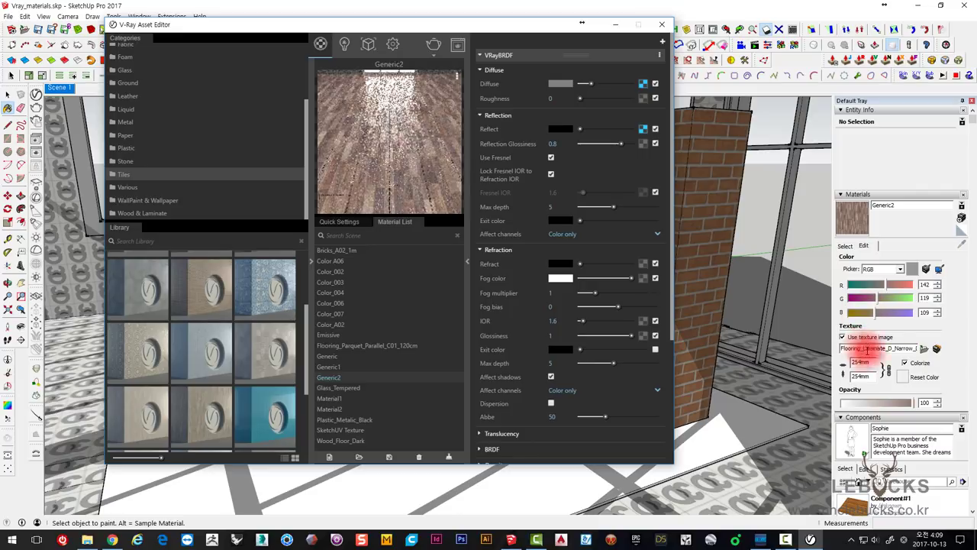
click(642, 86)
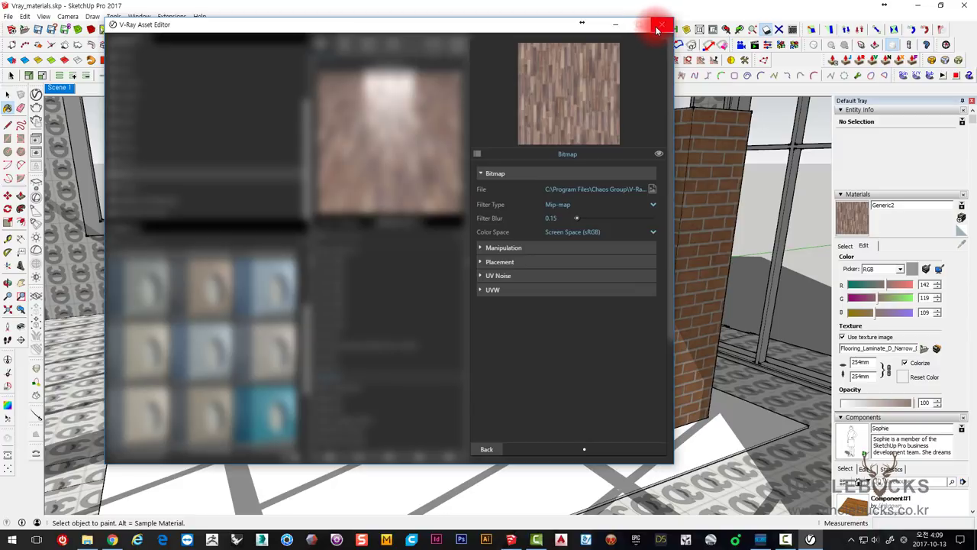
drag(523, 28, 516, 34)
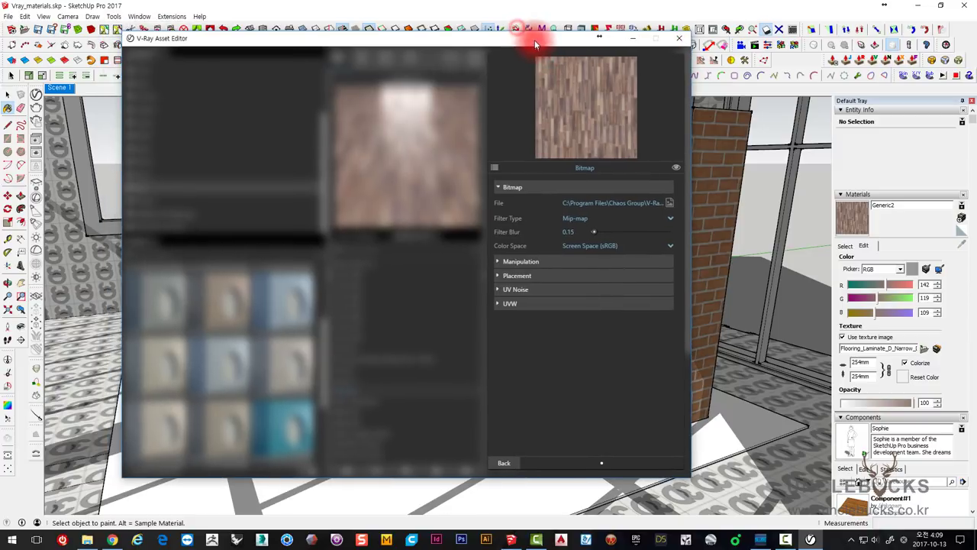
click(482, 455)
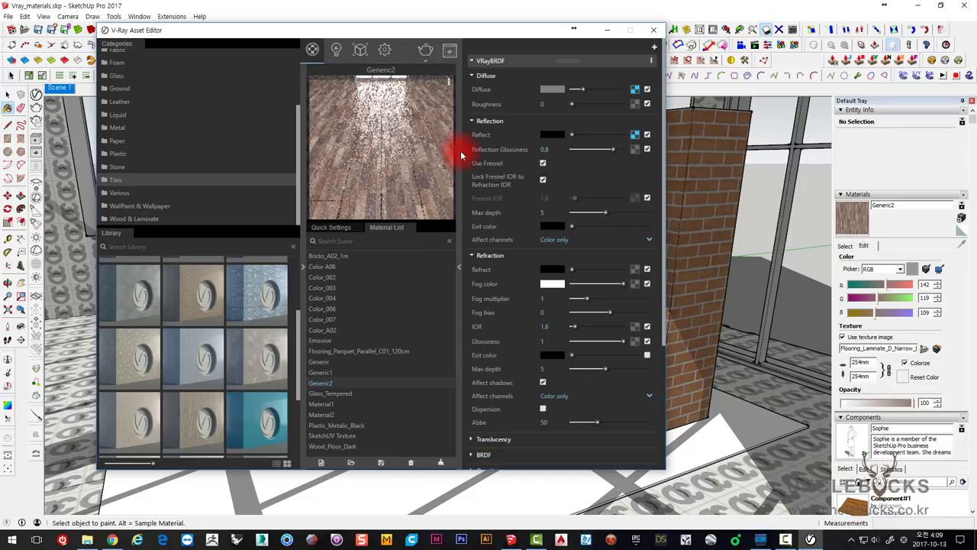
Step: Load Granite_I_80cm from the Stone library and check its reflection glossiness of 0.82
click(116, 166)
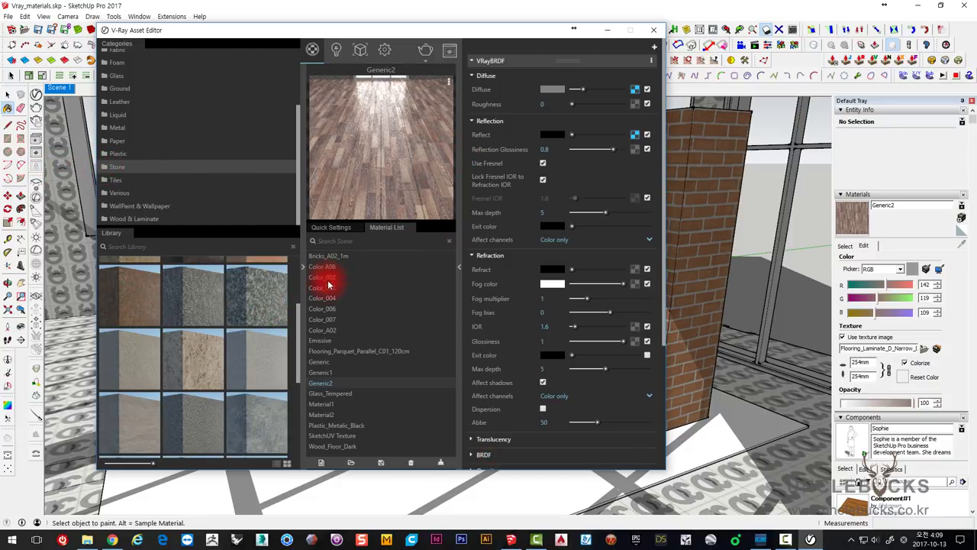
double_click(266, 295)
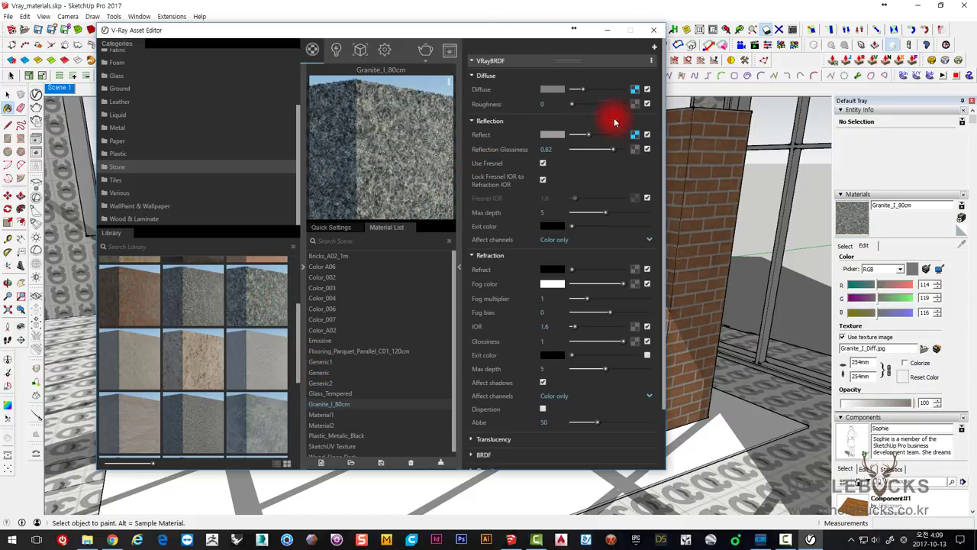
click(635, 134)
click(635, 134)
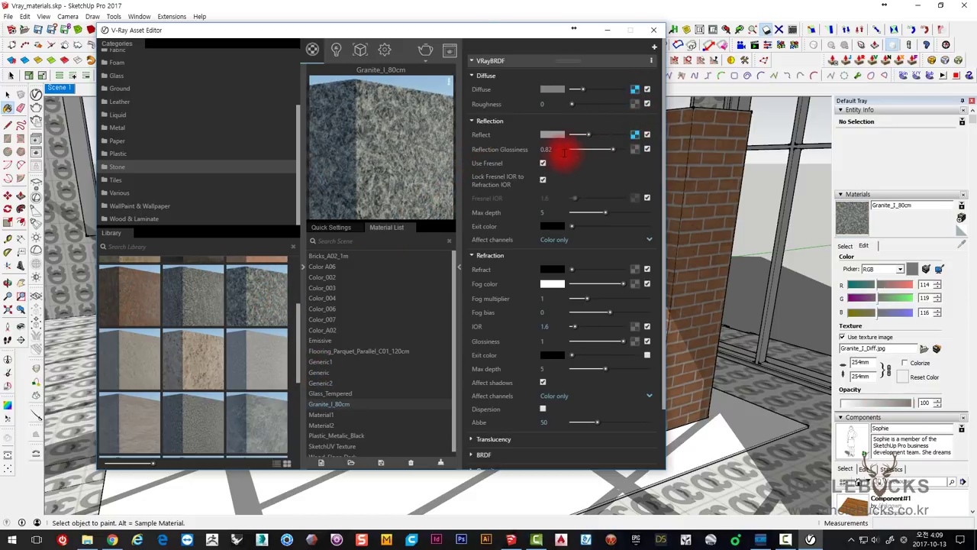
click(546, 149)
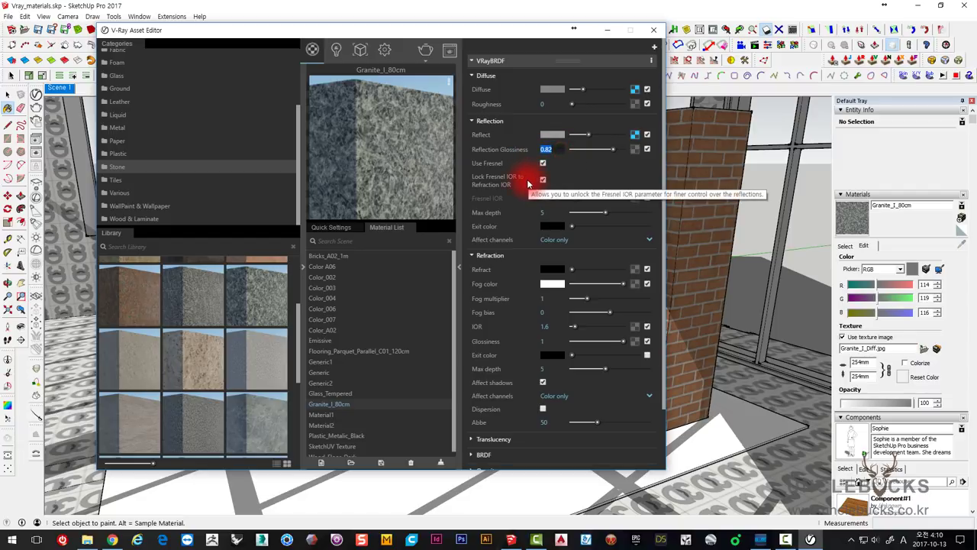
Step: Collapse Refraction and expand Maps > Bump to show the granite's TexBitmap bump at 0.6
scroll(534, 332, down, 2)
scroll(523, 290, down, 1)
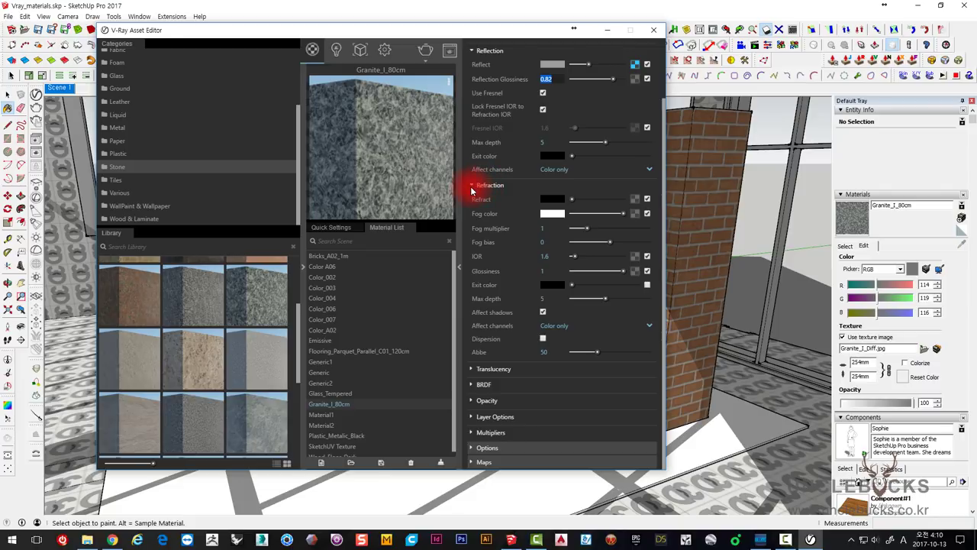
click(481, 187)
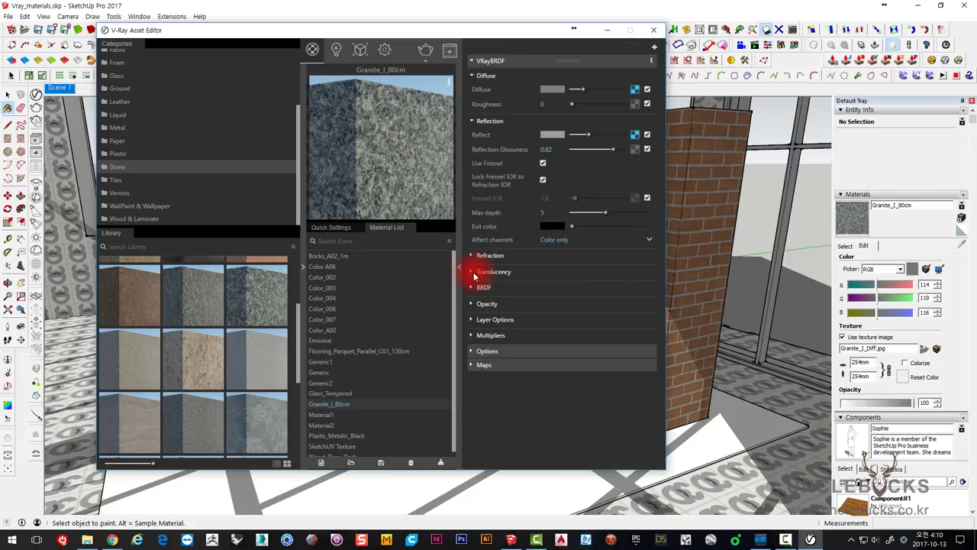
click(471, 366)
click(477, 379)
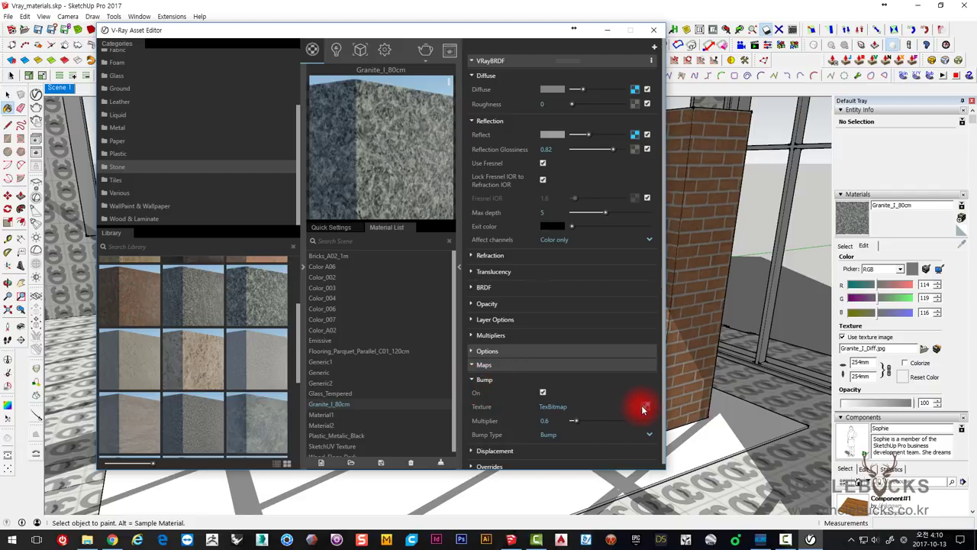